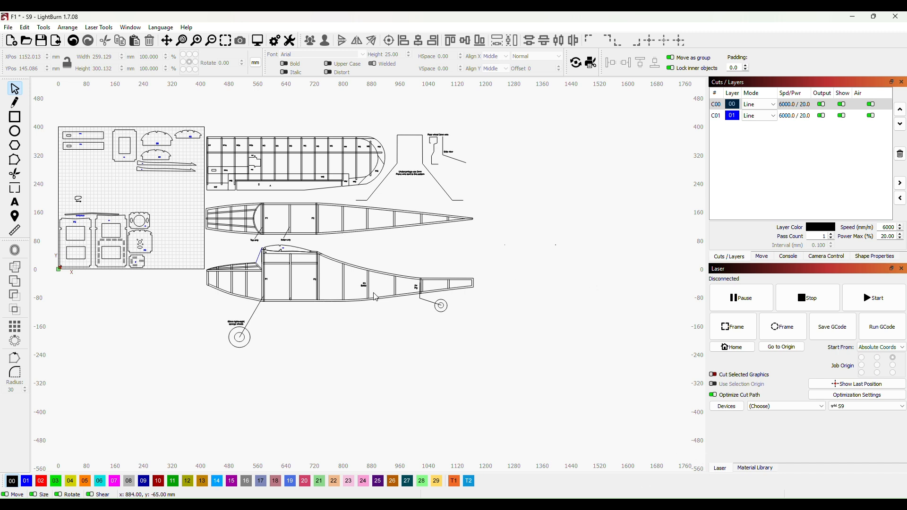
Step: Draw a rectangle about 118 mm wide and 202 mm high in the empty space beyond the fuselage side view's tail
click(15, 115)
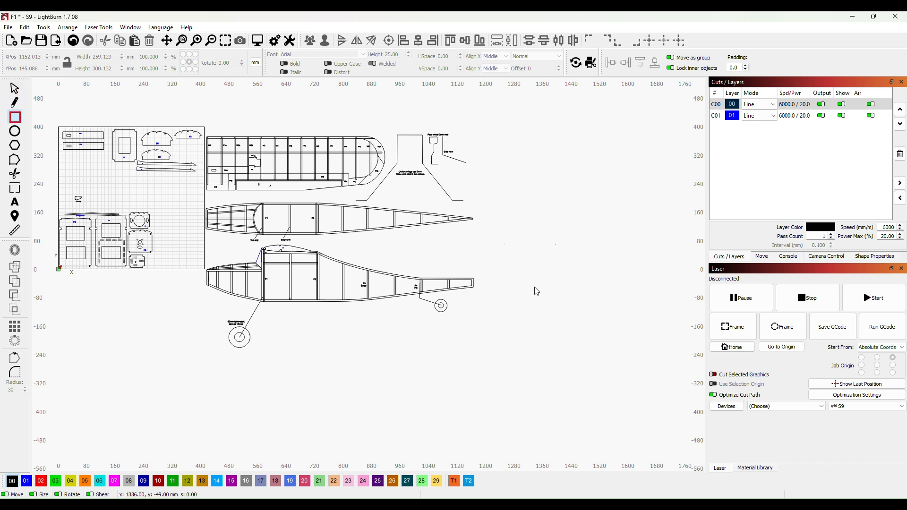
mouse_move(497, 232)
mouse_down()
mouse_move(541, 319)
mouse_move(540, 304)
mouse_up()
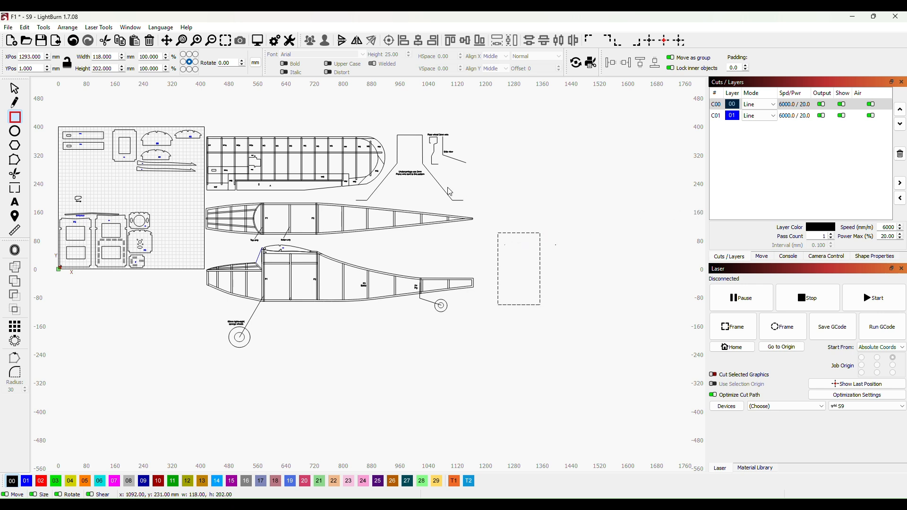
key(Escape)
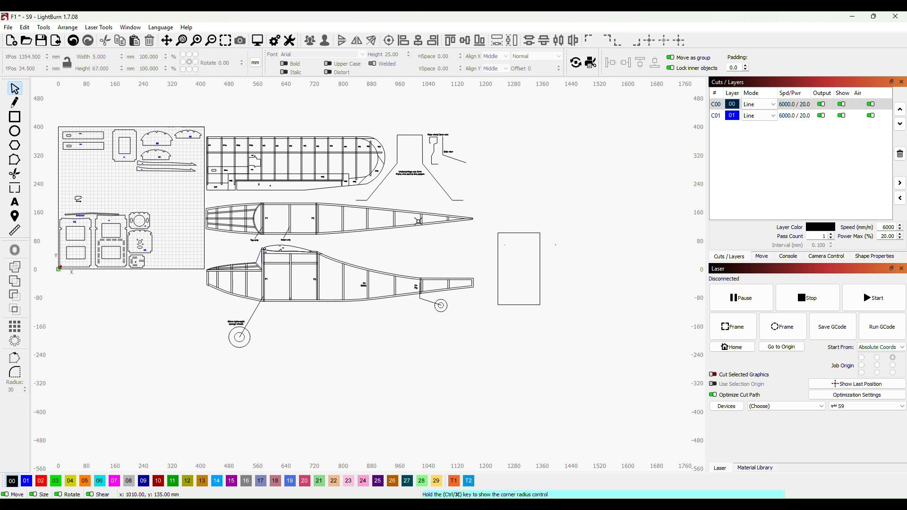
Step: Set the new rectangle's width to 140 mm and its height to 150 mm
click(498, 247)
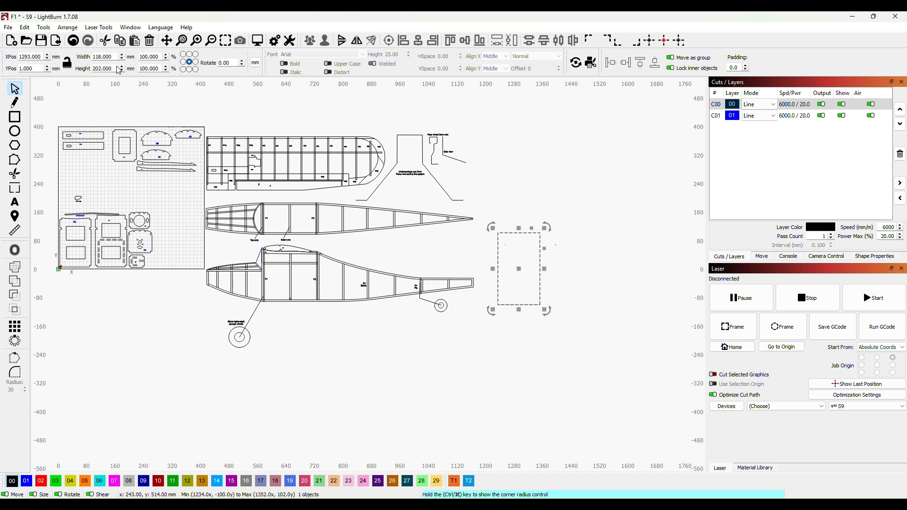
drag(112, 57, 92, 58)
text(1)
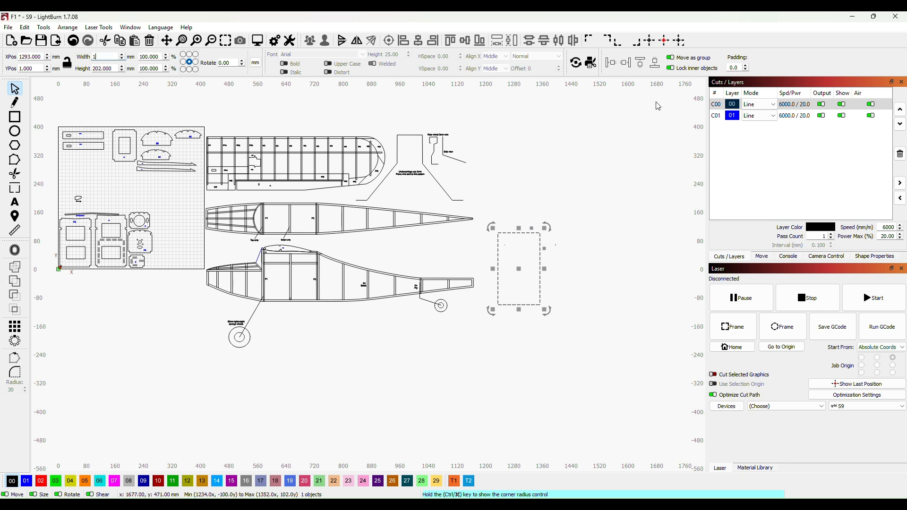
text(40)
click(585, 224)
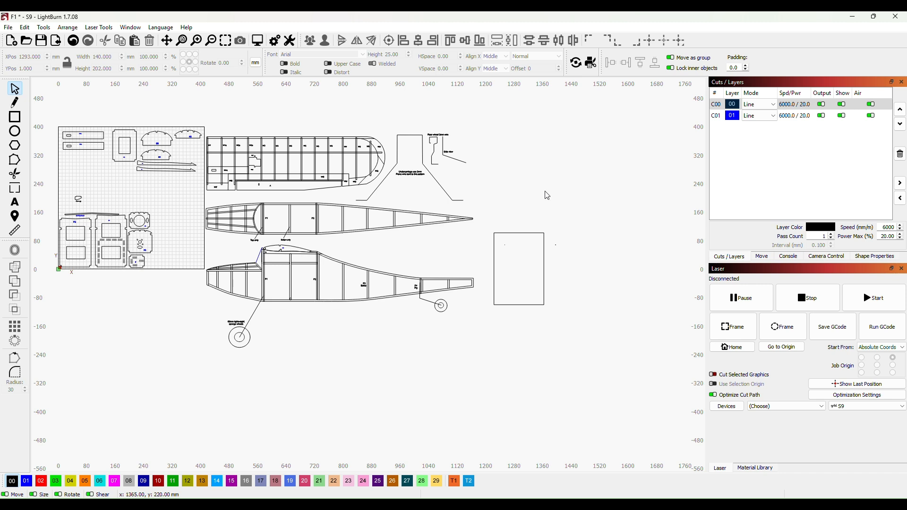
click(523, 234)
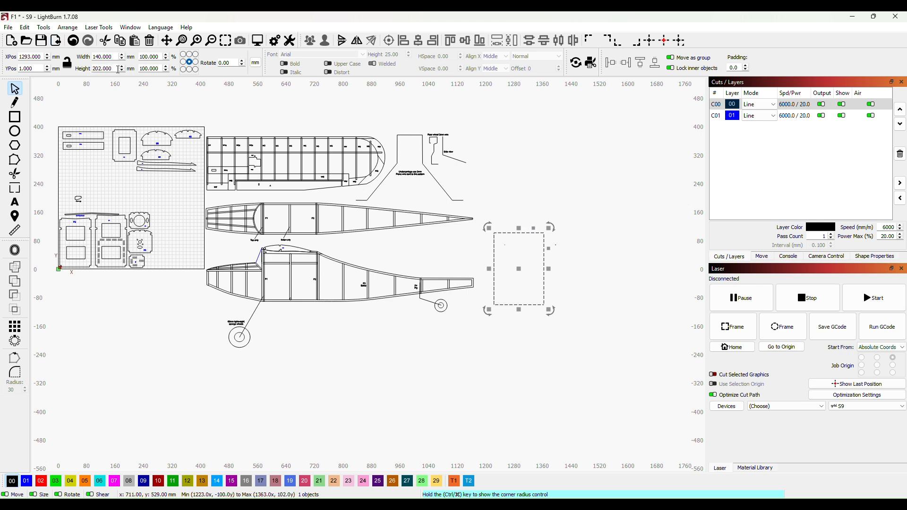
drag(112, 69, 94, 71)
text(150)
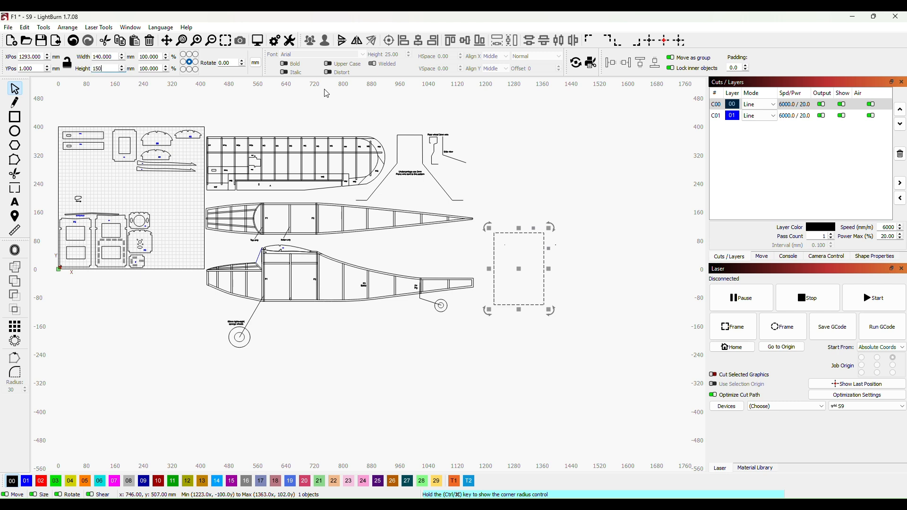
key(Return)
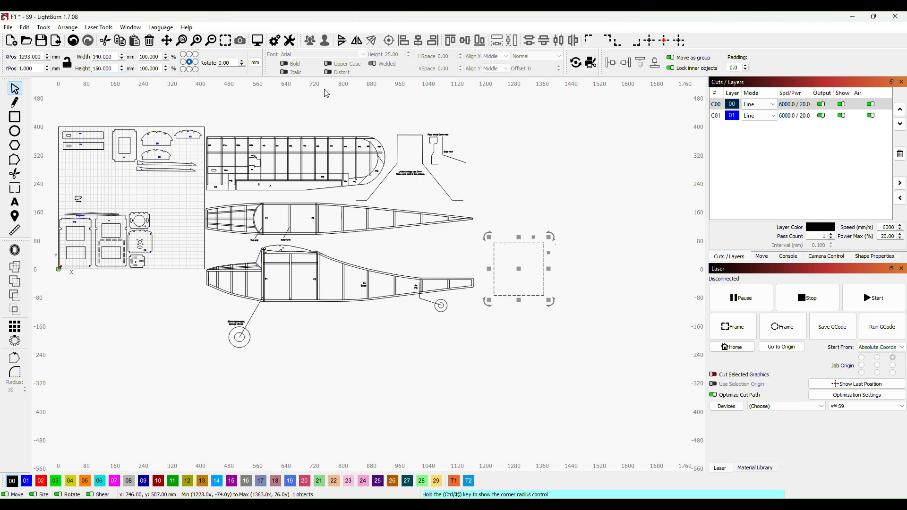
Step: Convert the rectangle to a path and shift its upper-left corner node inward along the top edge to slant the left side
scroll(574, 276, up, 2)
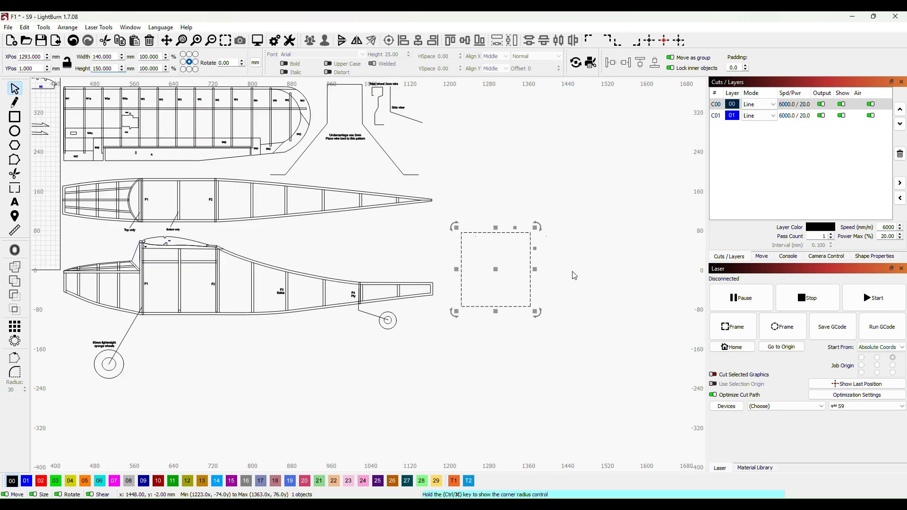
scroll(574, 275, up, 1)
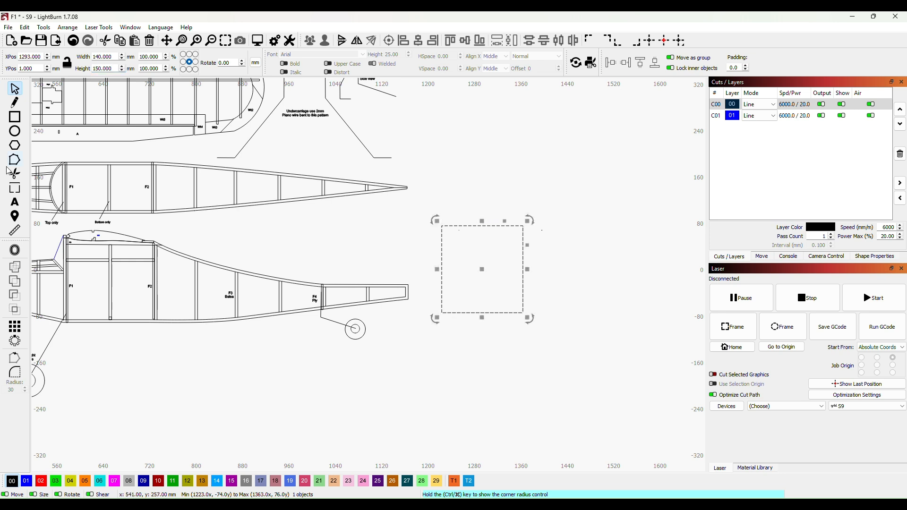
right_click(499, 315)
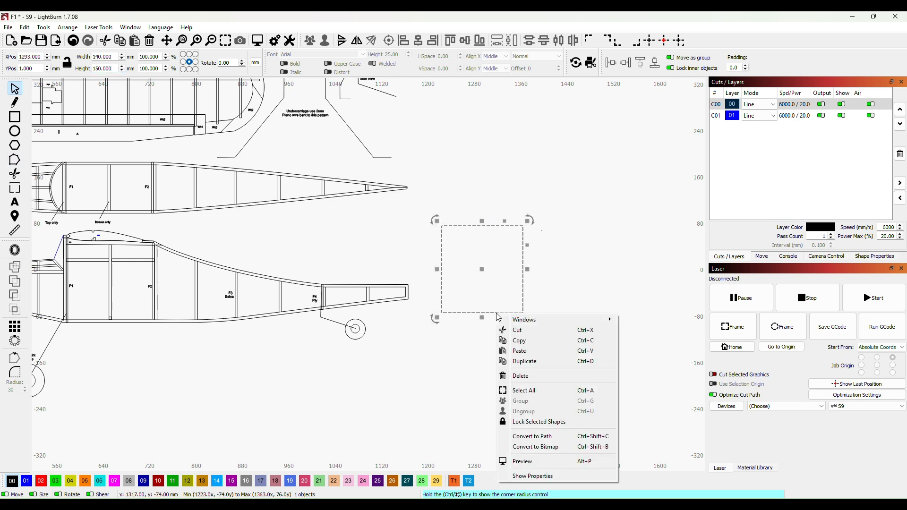
click(539, 437)
click(482, 368)
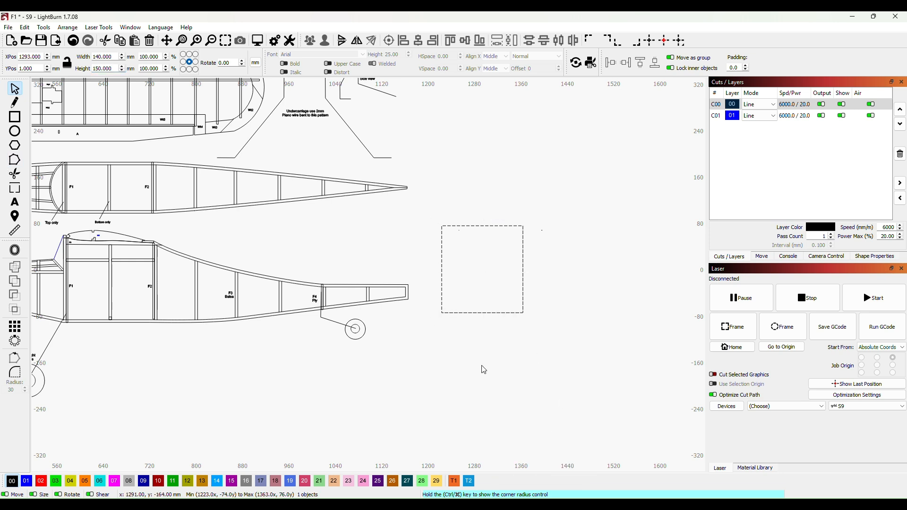
click(468, 225)
click(14, 160)
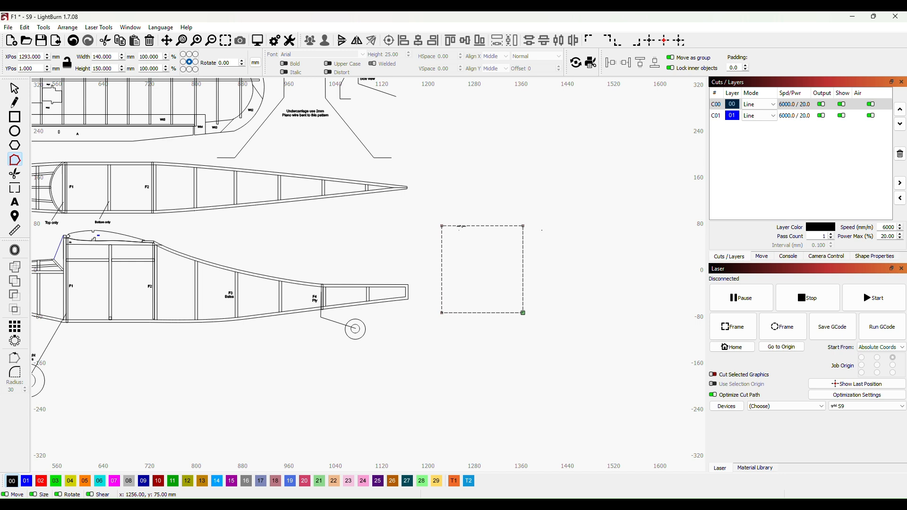
key(ctrl+z)
key(ctrl+shift+z)
Step: Round both upper corners of the slanted outline with a radius of 30
click(16, 373)
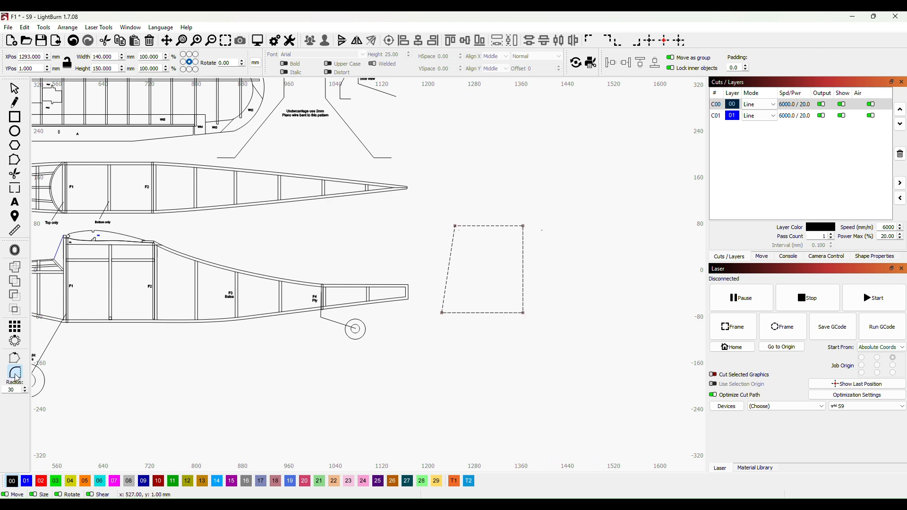
click(456, 227)
click(14, 88)
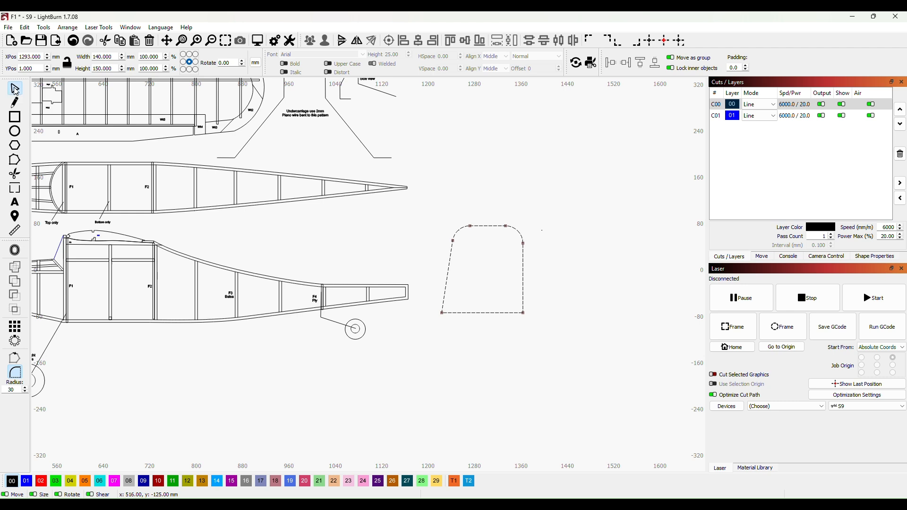
click(633, 263)
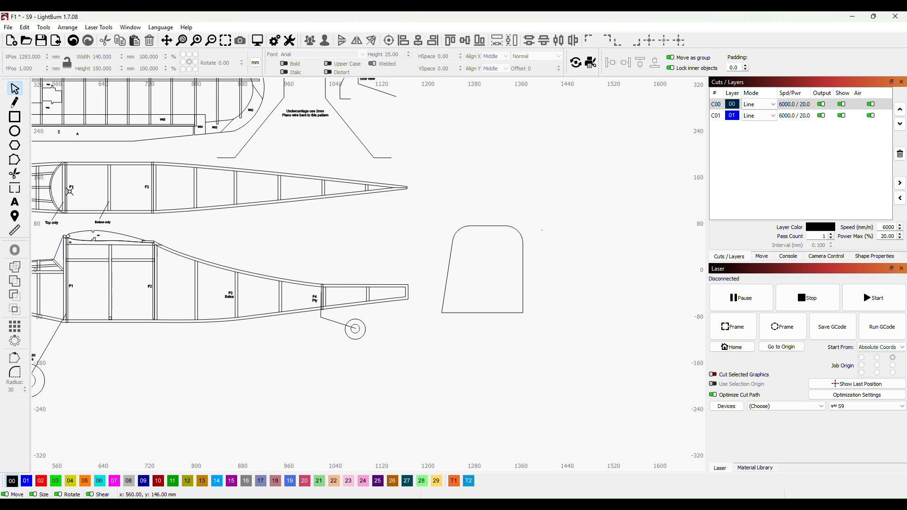
Step: Draw a rectangle about 165 mm high to the right of the rounded outline and set its width to 35 mm
click(14, 118)
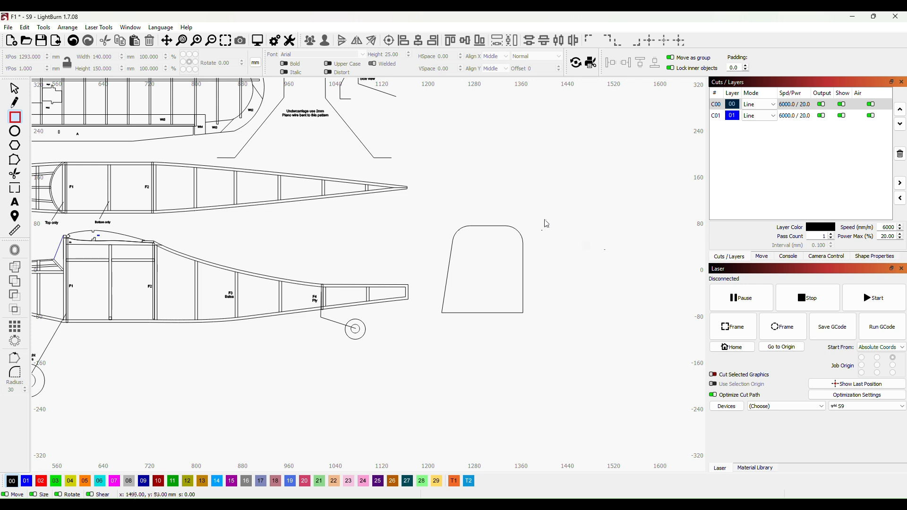
drag(544, 219, 586, 315)
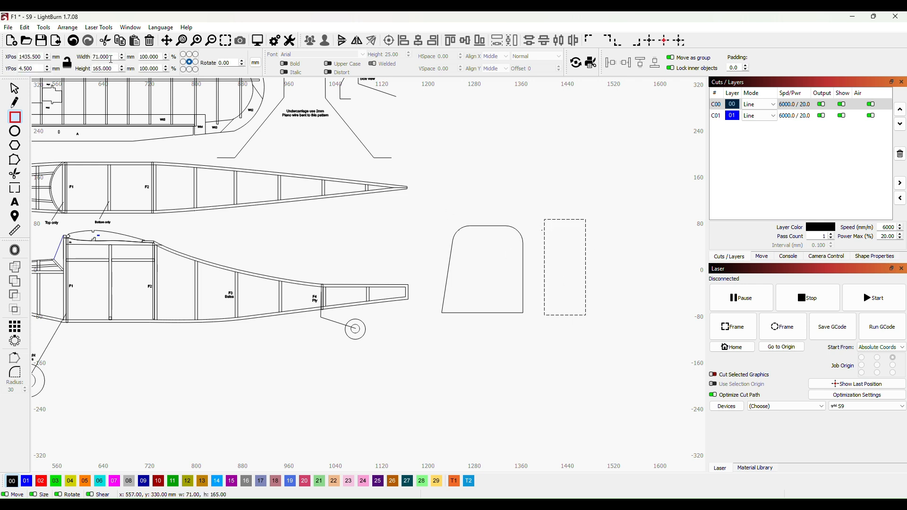
drag(112, 57, 93, 56)
text(35)
key(Return)
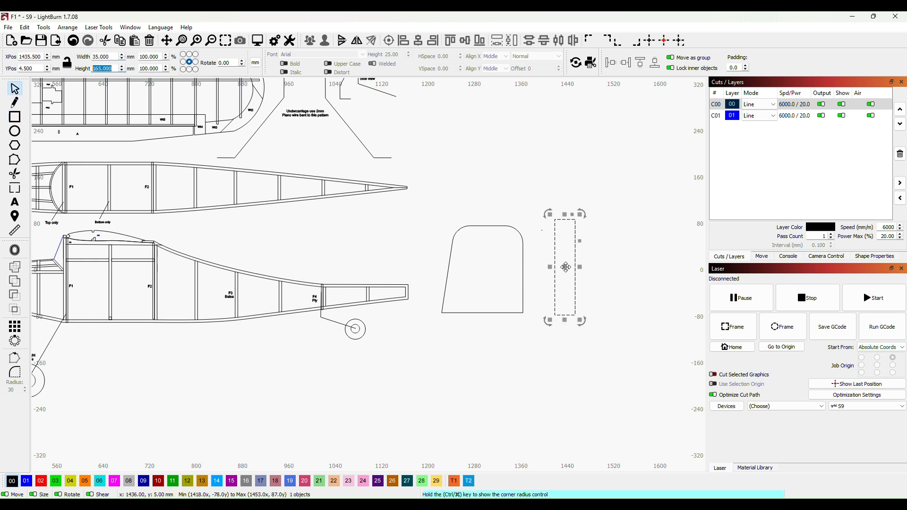
Step: Move the narrow rectangle over the outline's right edge and stretch it rightward past the edge to about 45 mm wide
drag(566, 272, 515, 277)
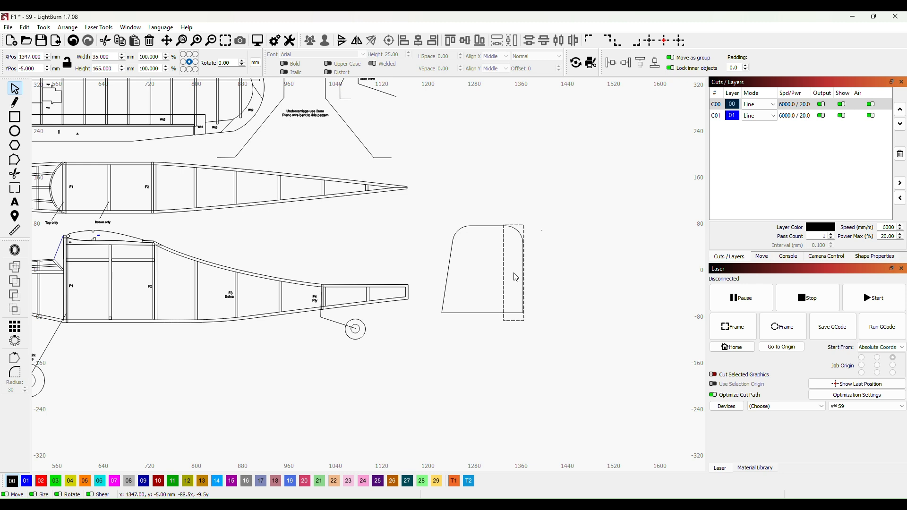
scroll(568, 272, up, 2)
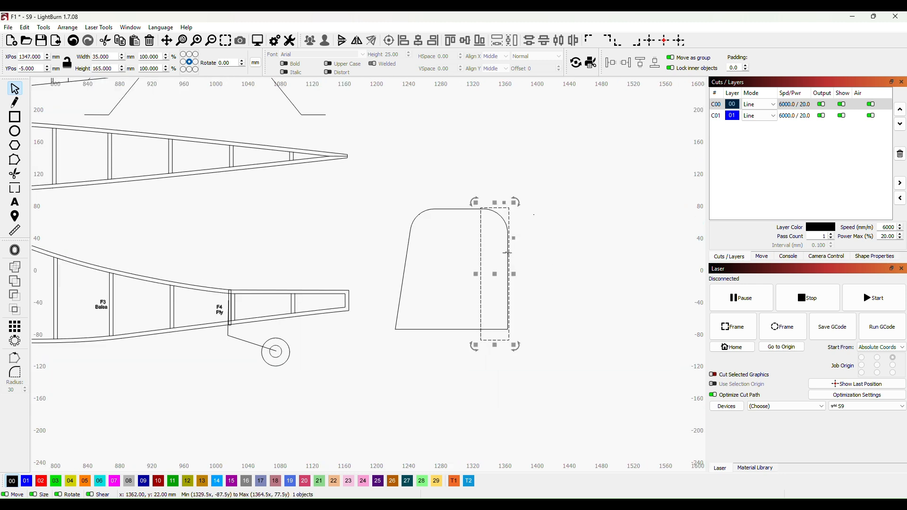
drag(510, 260, 521, 268)
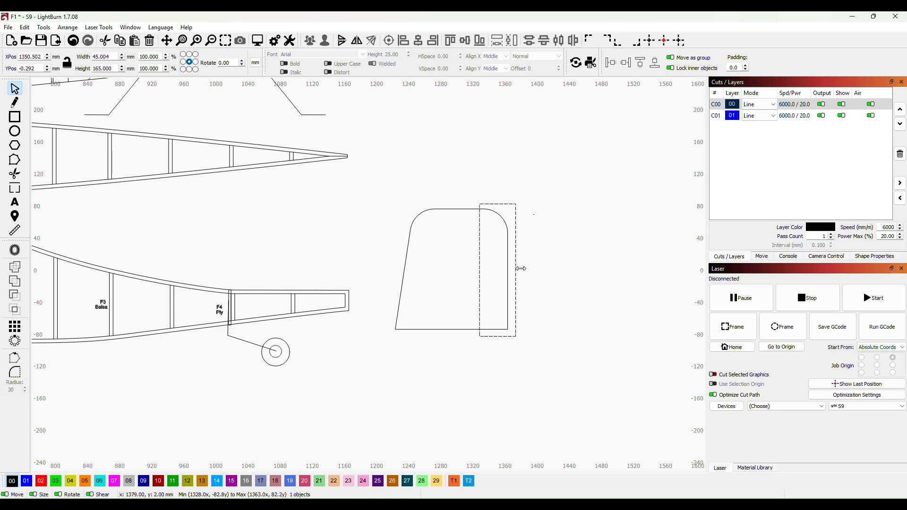
drag(521, 268, 521, 268)
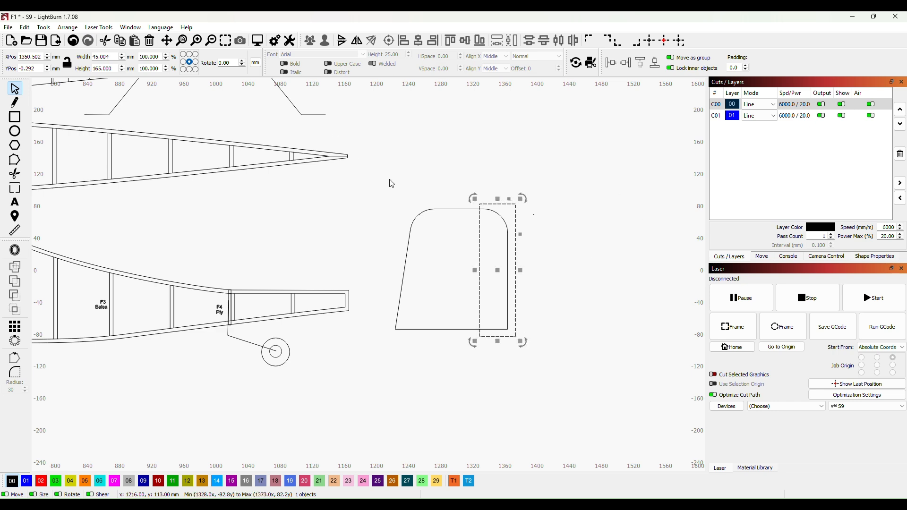
Step: Copy the rounded outline together with its overlapping rectangle and paste the duplicate below the original
drag(389, 179, 611, 441)
scroll(529, 377, down, 1)
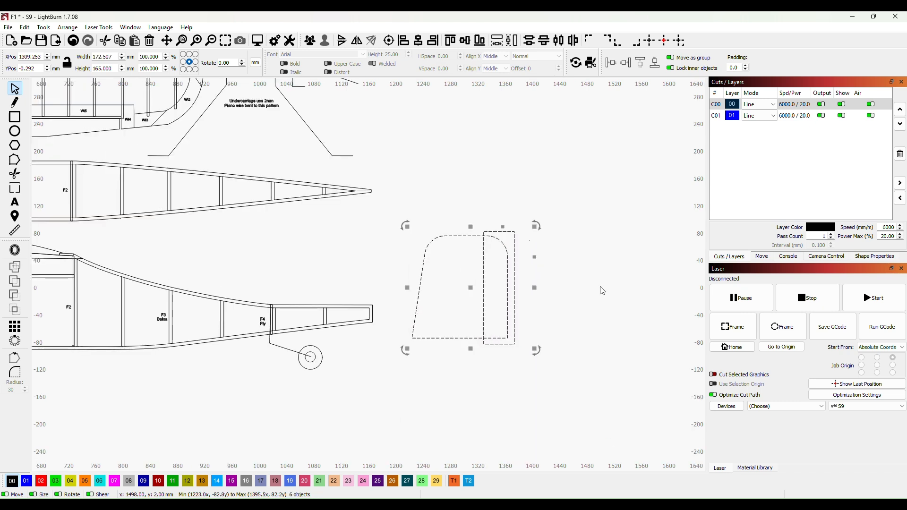
scroll(421, 358, up, 1)
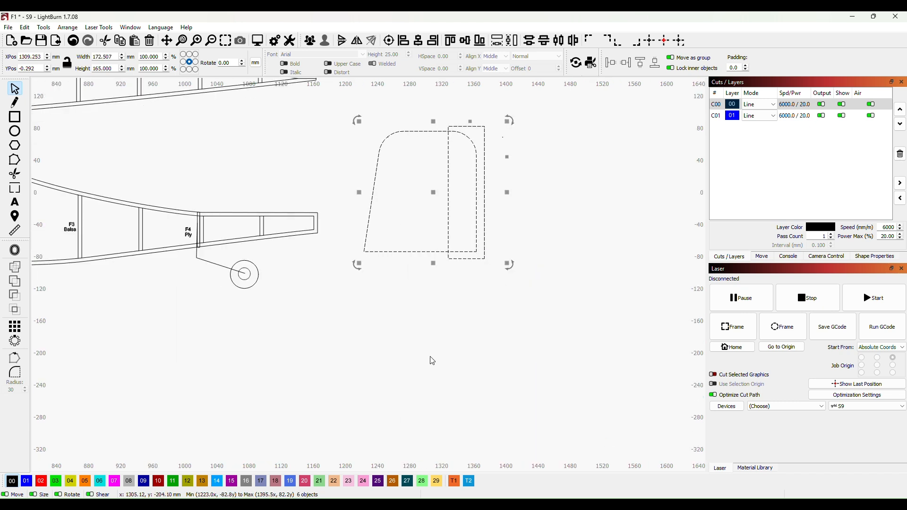
key(ctrl+c)
key(ctrl+v)
click(537, 291)
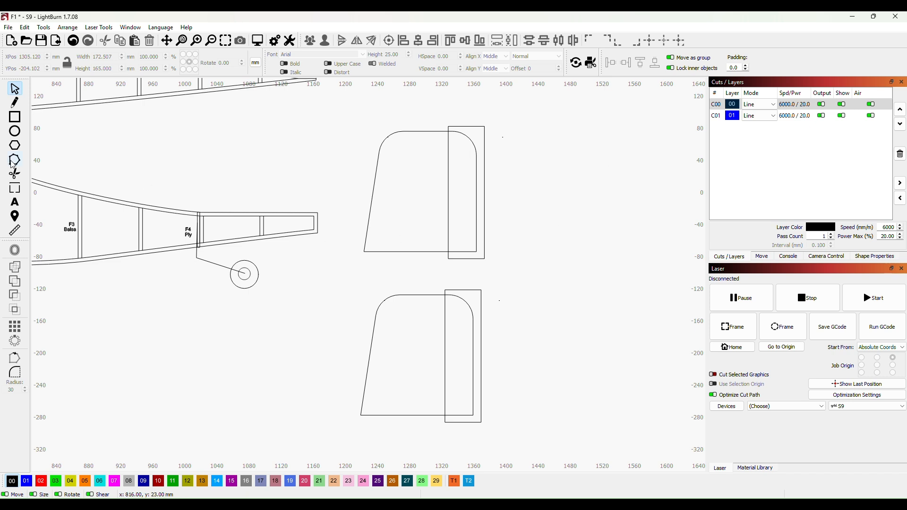
Step: Trim the upper copy down to the slanted fin and the lower copy down to the narrow rounded rudder strip
click(16, 176)
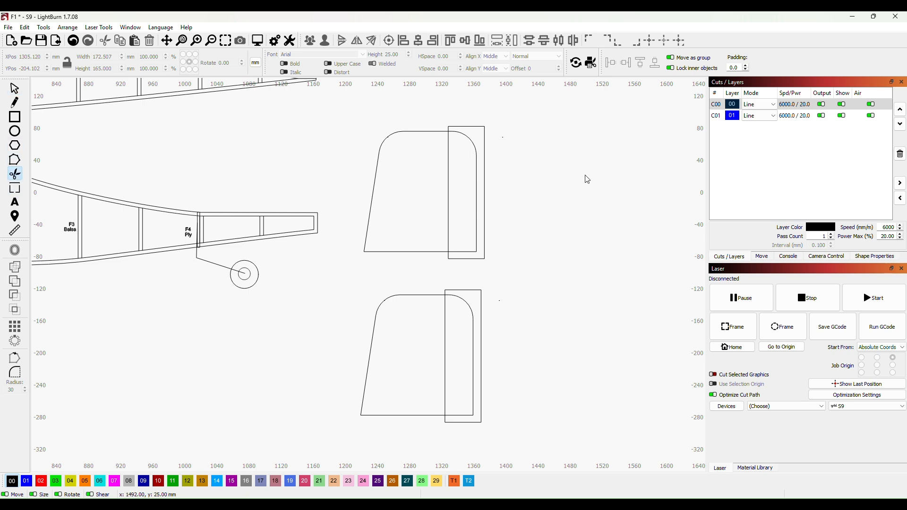
click(486, 214)
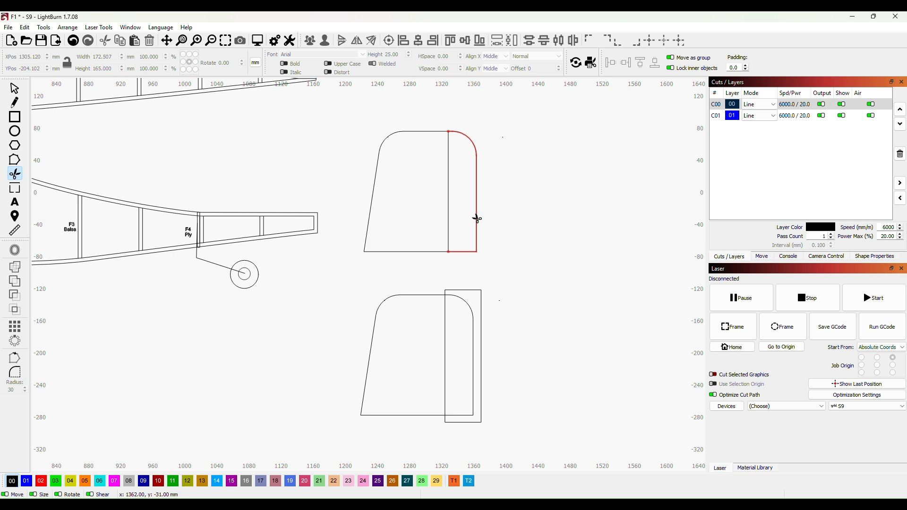
click(476, 218)
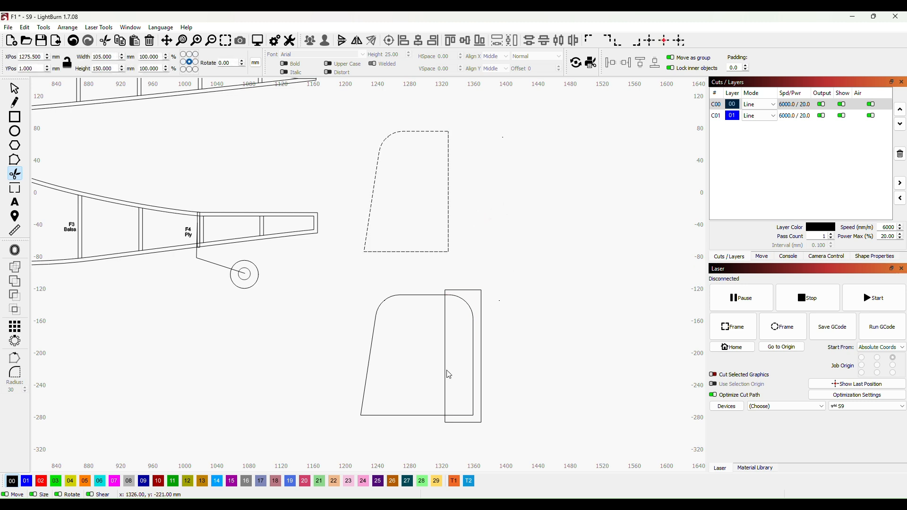
click(431, 296)
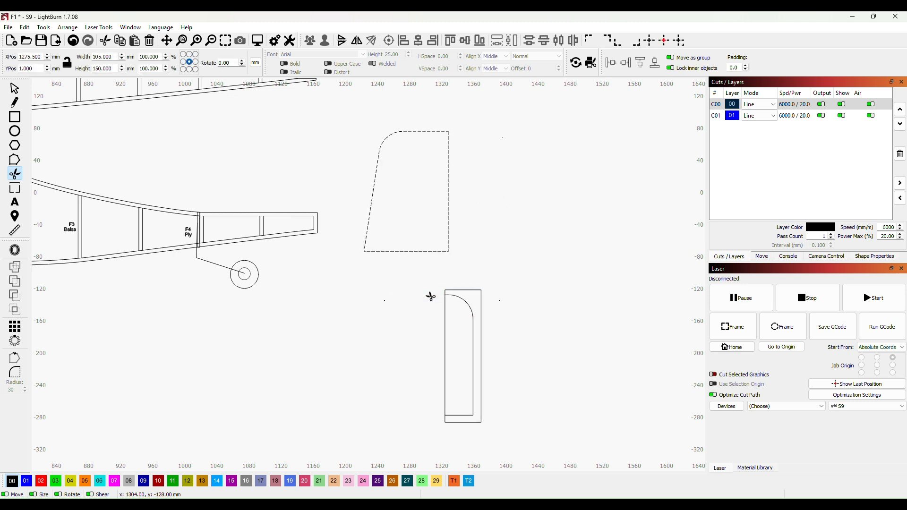
click(477, 291)
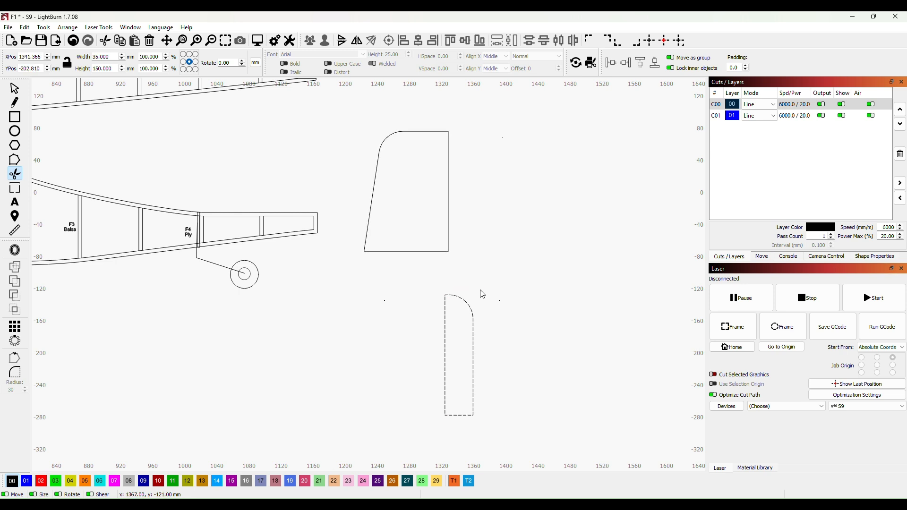
Step: Move the rudder strip up above the fin, and move the fin over the tail end of the fuselage top view
click(14, 89)
drag(482, 308, 385, 197)
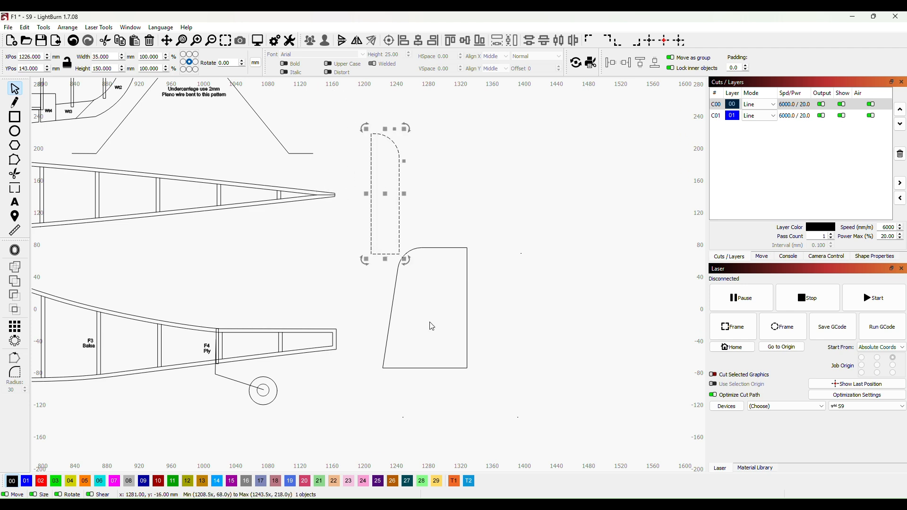
click(454, 368)
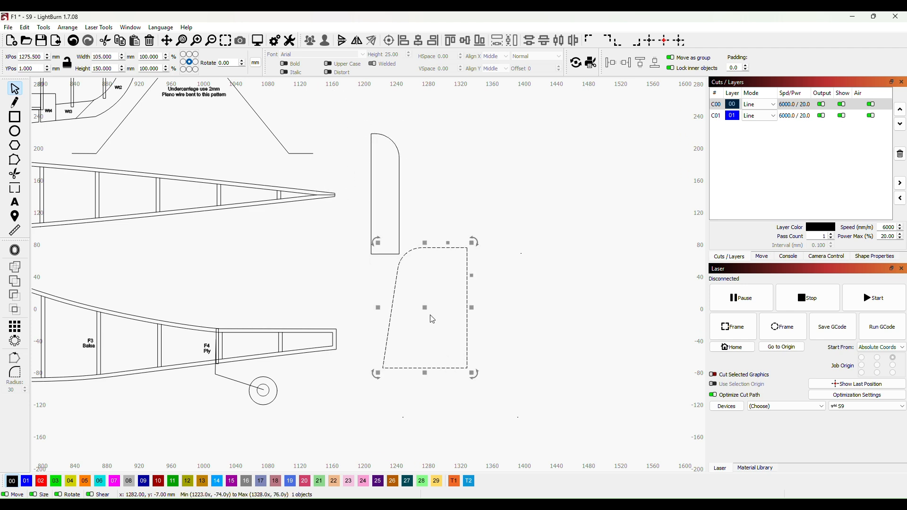
drag(424, 305, 266, 140)
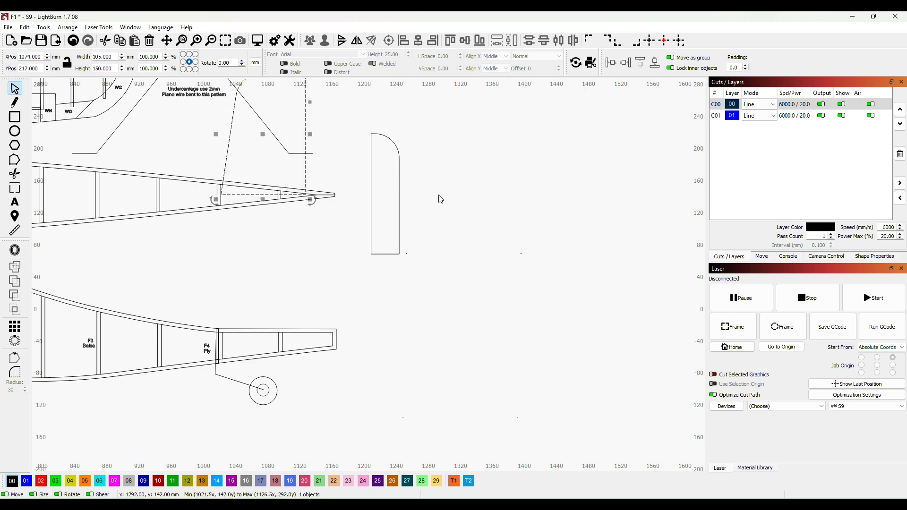
Step: Move the rudder strip against the fin's straight trailing edge, over the tail end of the fuselage top view
click(400, 203)
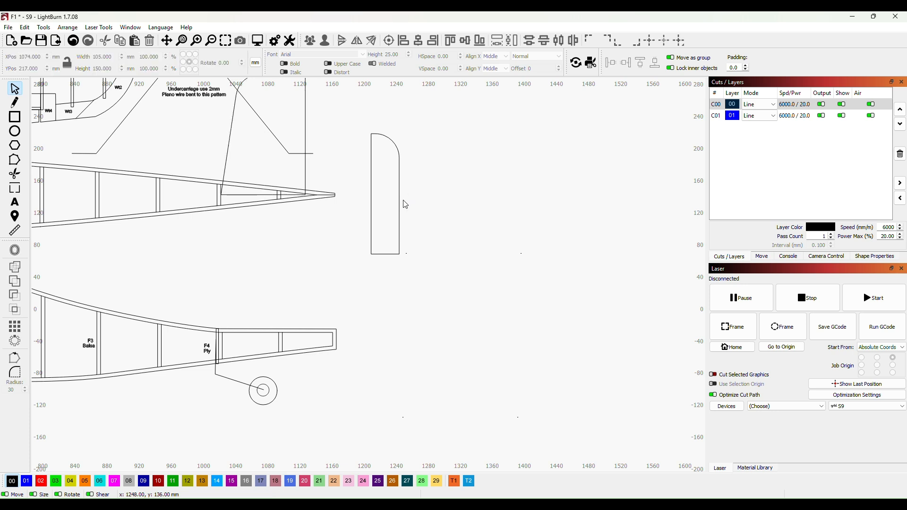
drag(399, 203, 337, 149)
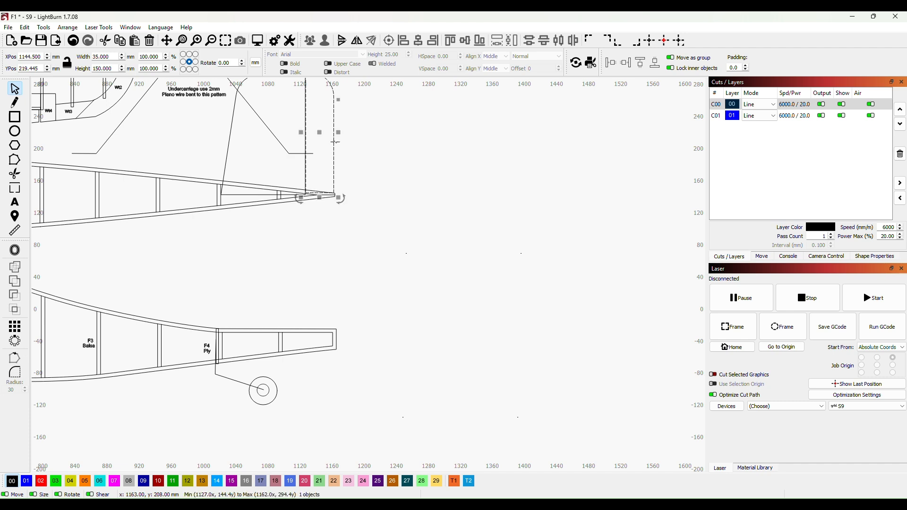
Step: Add a node on the fin's slanted leading edge at the fuselage outline and shift it so the portion below runs vertically
scroll(290, 260, up, 3)
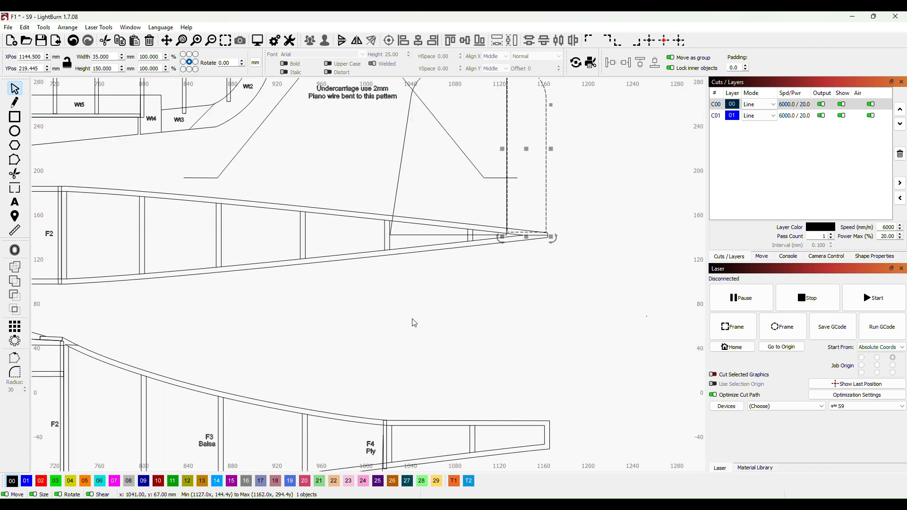
scroll(419, 308, up, 3)
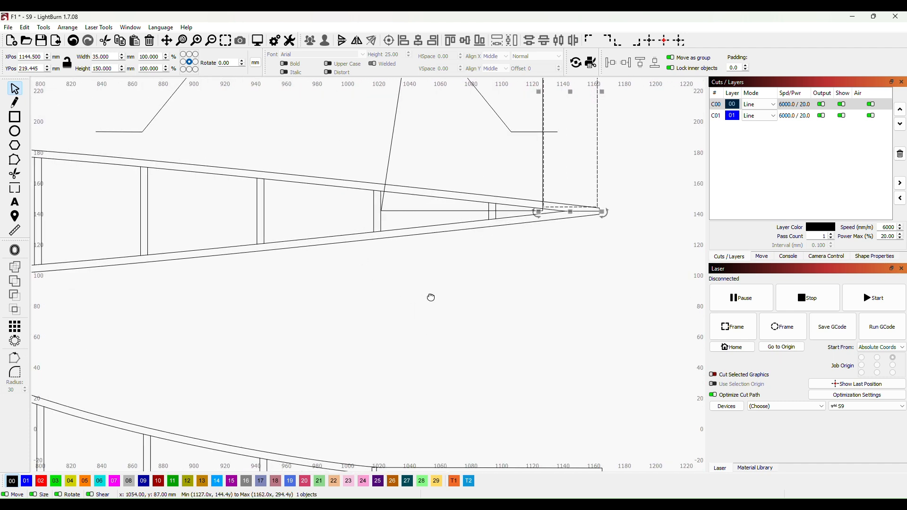
scroll(373, 407, up, 1)
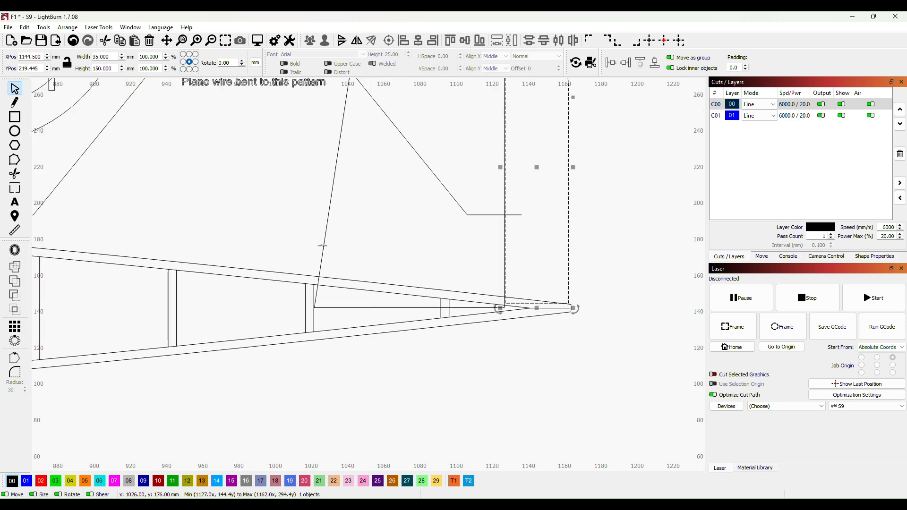
key(Escape)
click(324, 244)
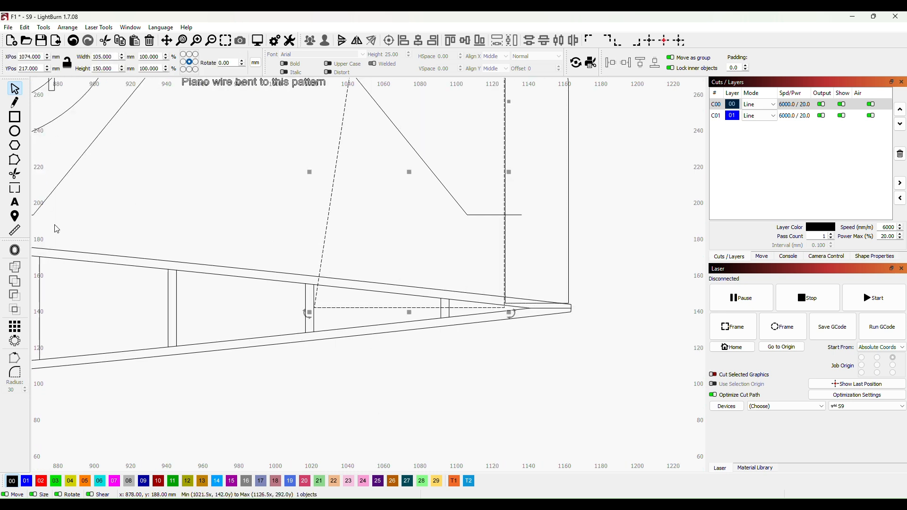
click(17, 164)
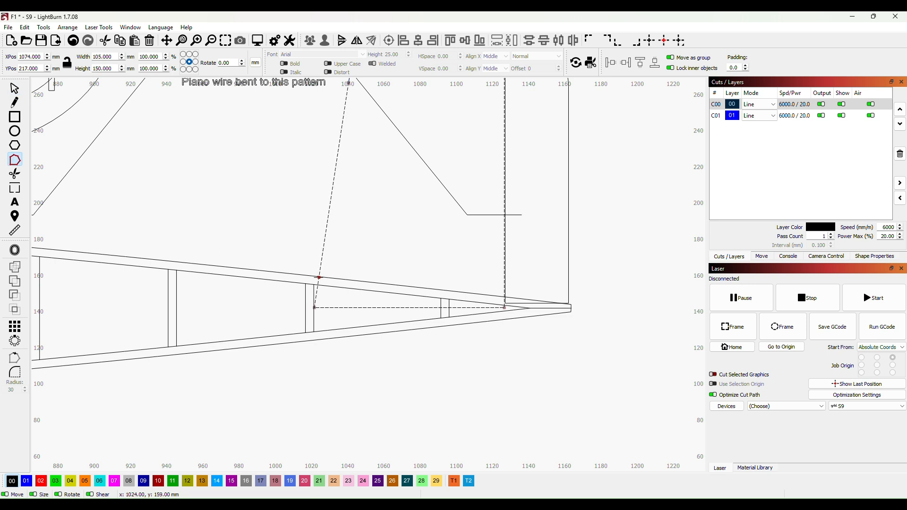
drag(319, 277, 314, 278)
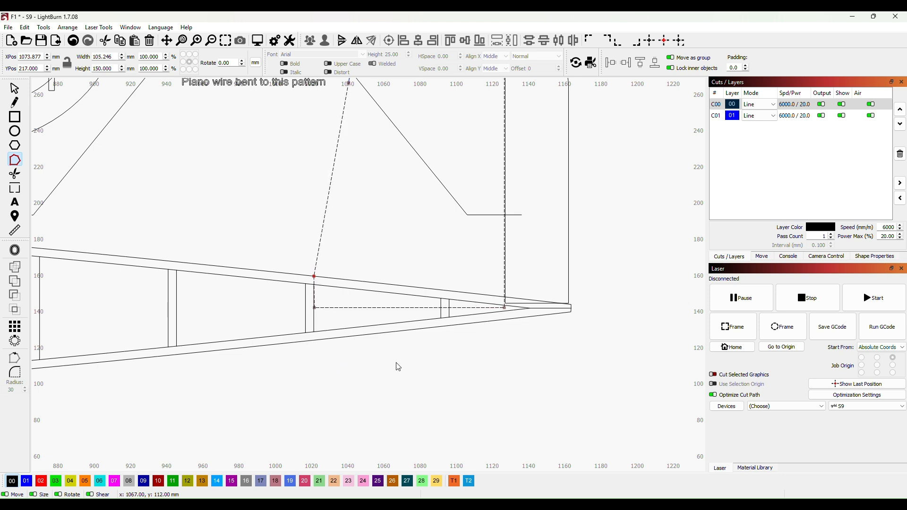
Step: Lower the rudder strip slightly so its bottom edge lines up with the fin's base on the fuselage centreline
drag(592, 329, 530, 339)
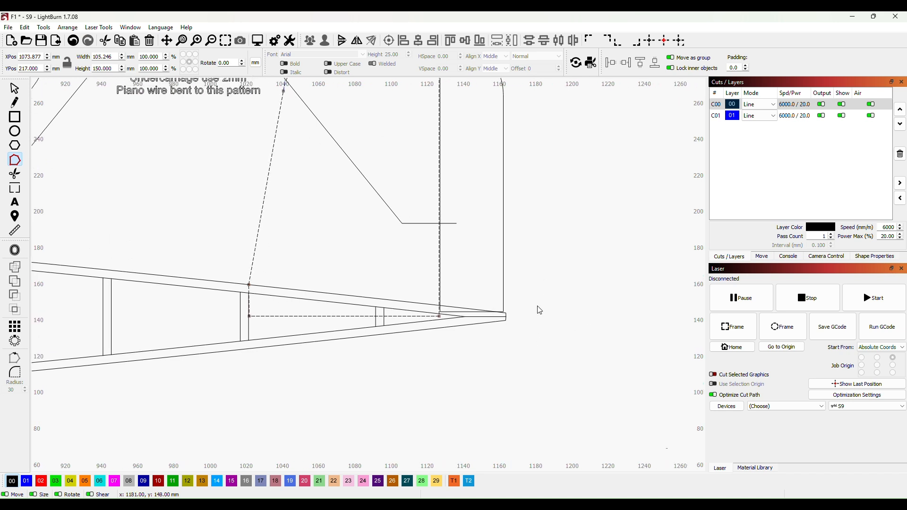
key(Escape)
click(460, 314)
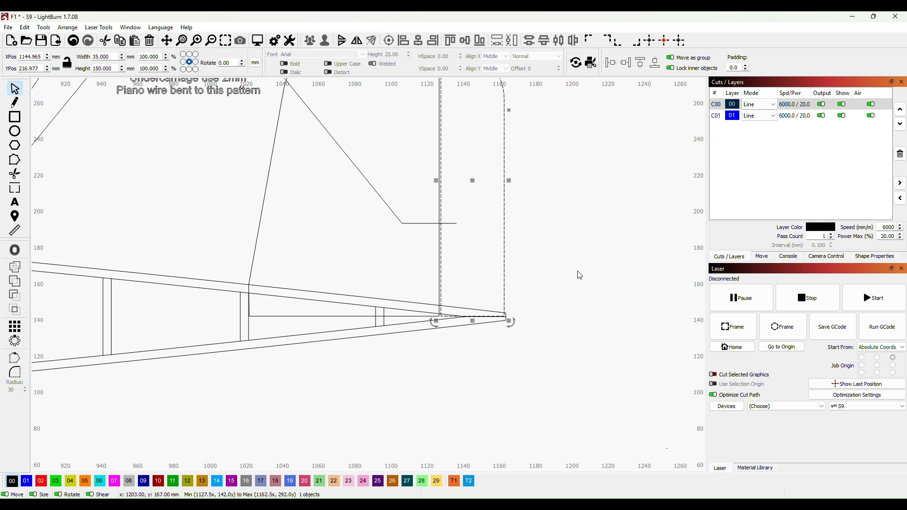
Step: Draw a small guide rectangle 5 mm wide and 9 mm high just below the fuselage's tail end
scroll(567, 285, up, 1)
drag(546, 302, 565, 254)
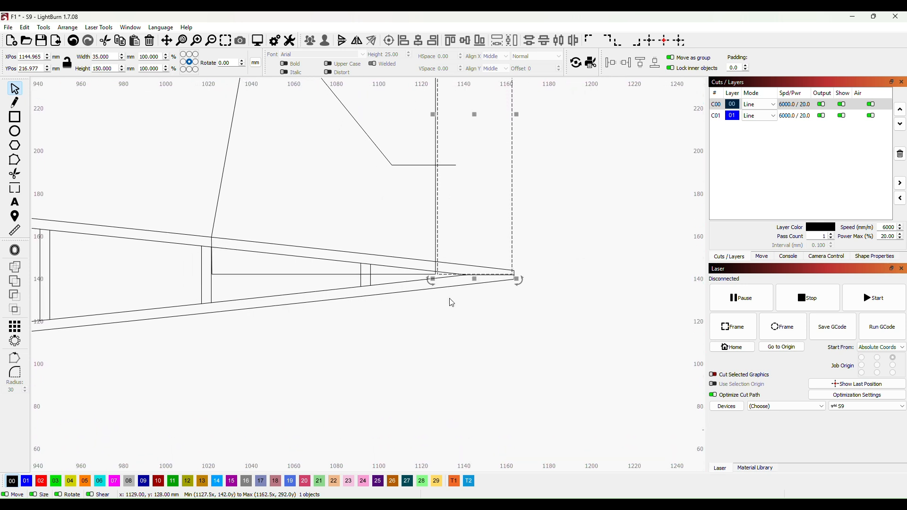
click(16, 116)
drag(434, 322, 445, 341)
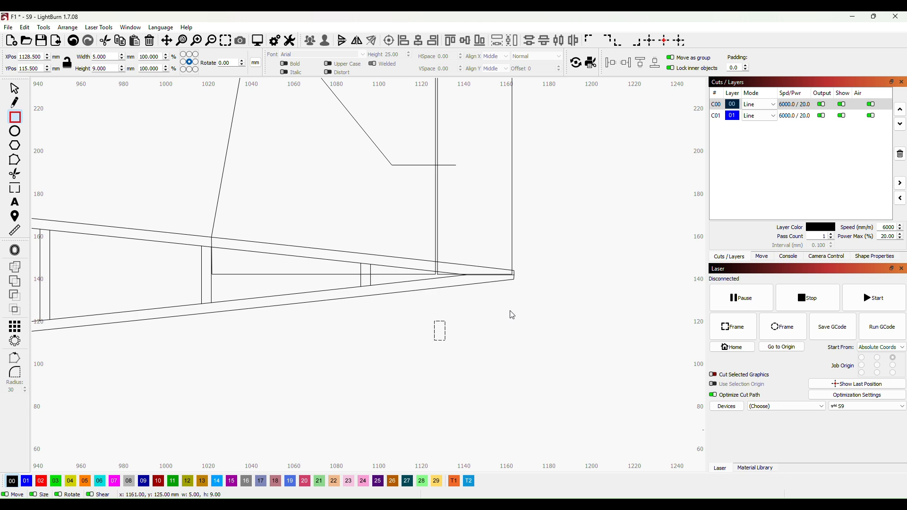
drag(109, 69, 90, 70)
click(108, 58)
click(14, 90)
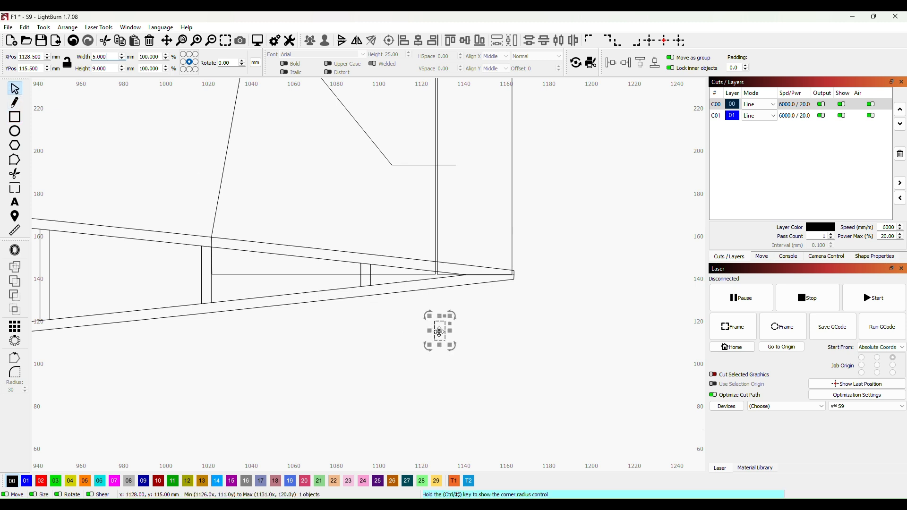
Step: Place the guide rectangle at the rudder's lower front corner and shorten its height to about 7.9 mm
drag(442, 337, 446, 270)
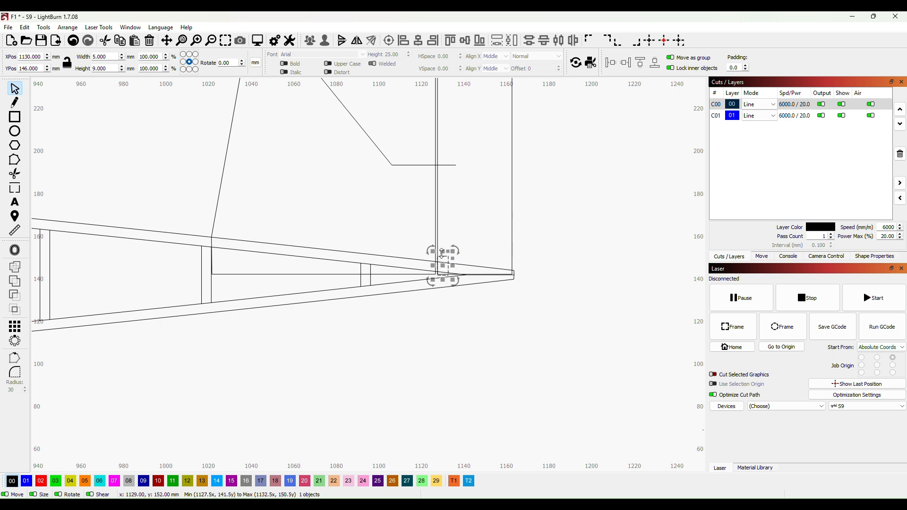
drag(443, 251, 442, 254)
click(578, 249)
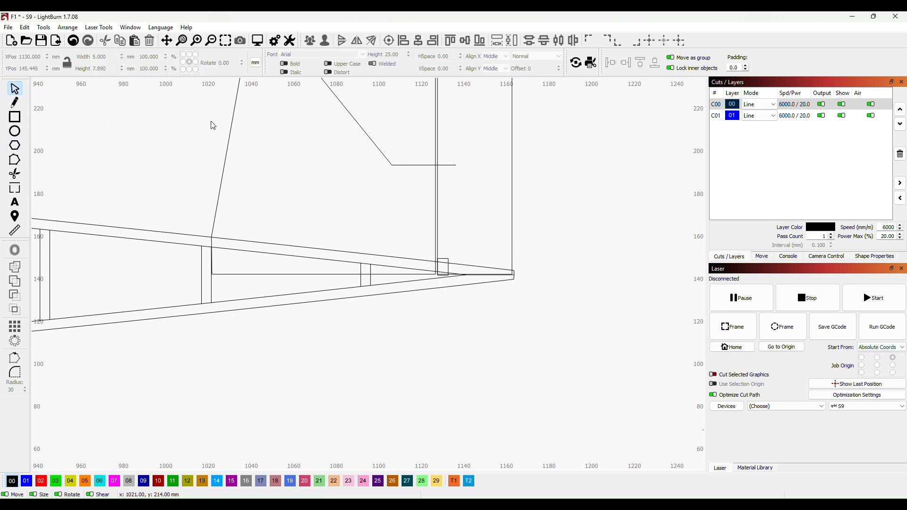
Step: Edit the rudder's nodes to follow the guide rectangle's side and slope up to the trailing edge, removing the lower rear corner
click(15, 160)
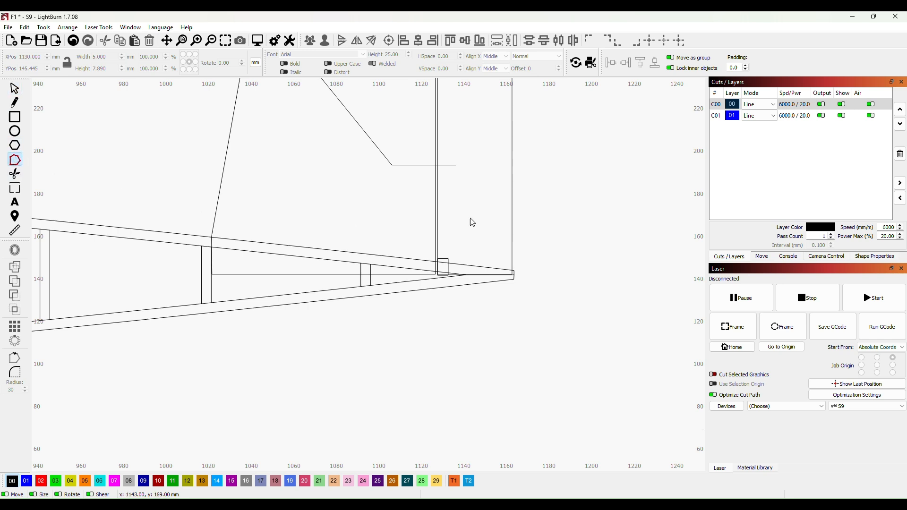
click(511, 221)
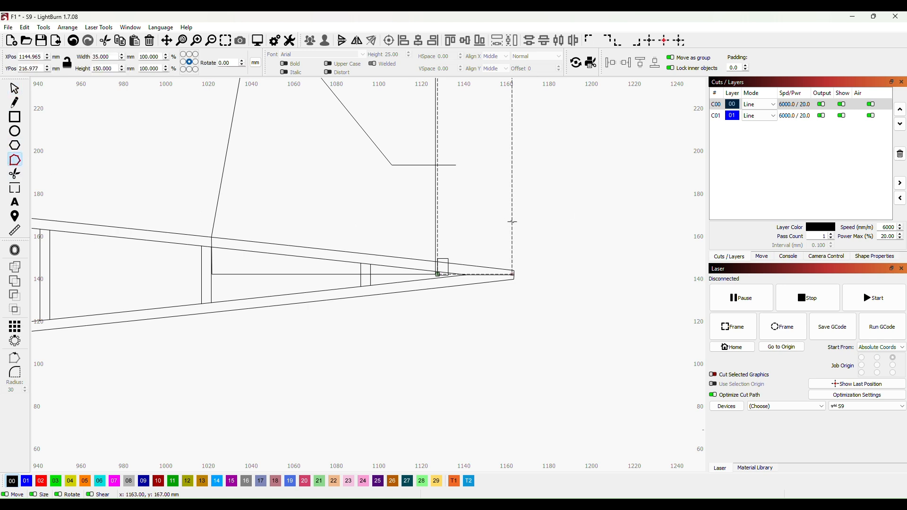
click(448, 275)
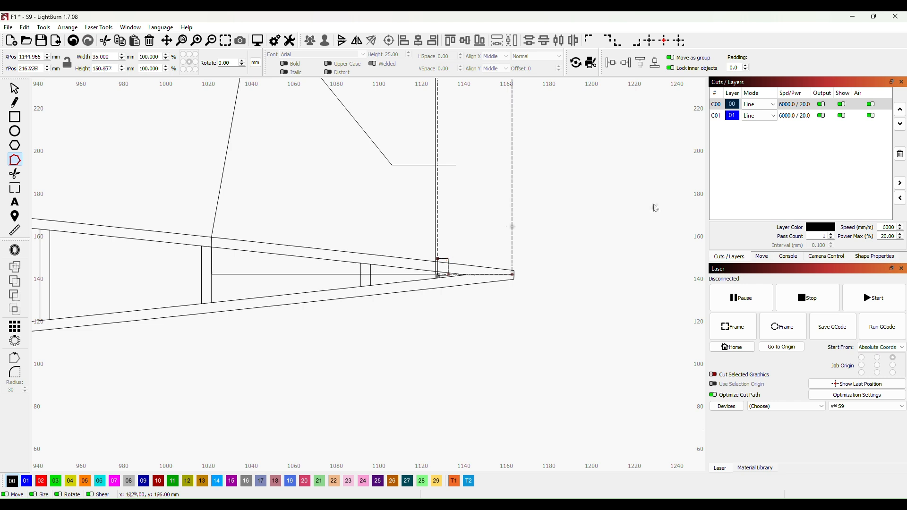
scroll(502, 307, up, 3)
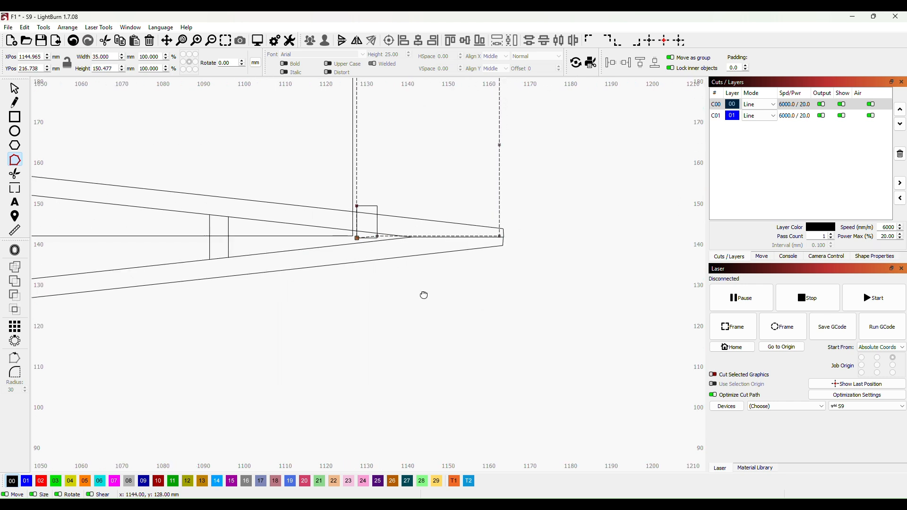
drag(423, 295, 518, 355)
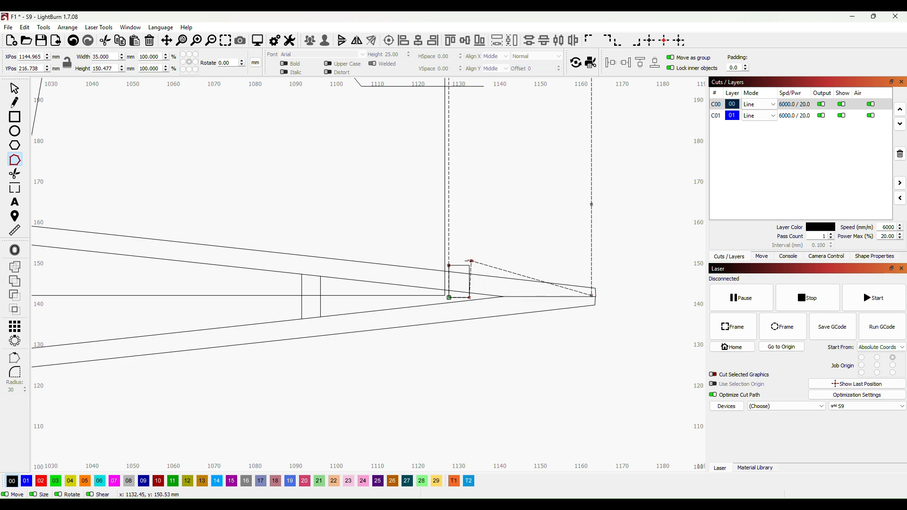
click(470, 266)
key(ctrl+z)
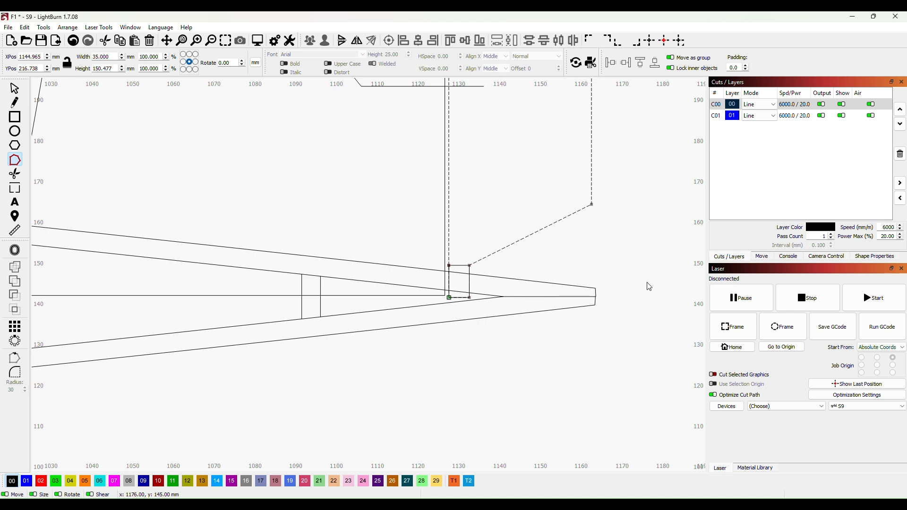
Step: Pull the small guide rectangle away from the rudder's lower corner and delete it
scroll(639, 263, down, 3)
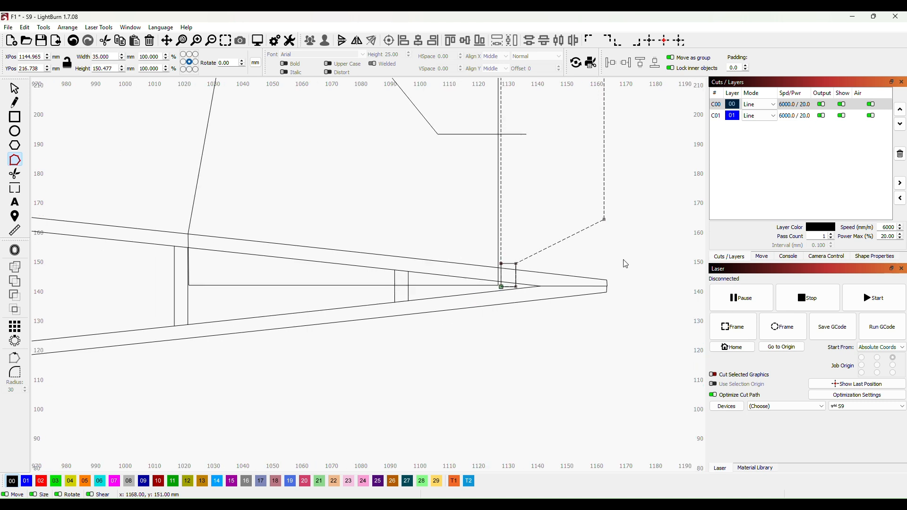
click(14, 88)
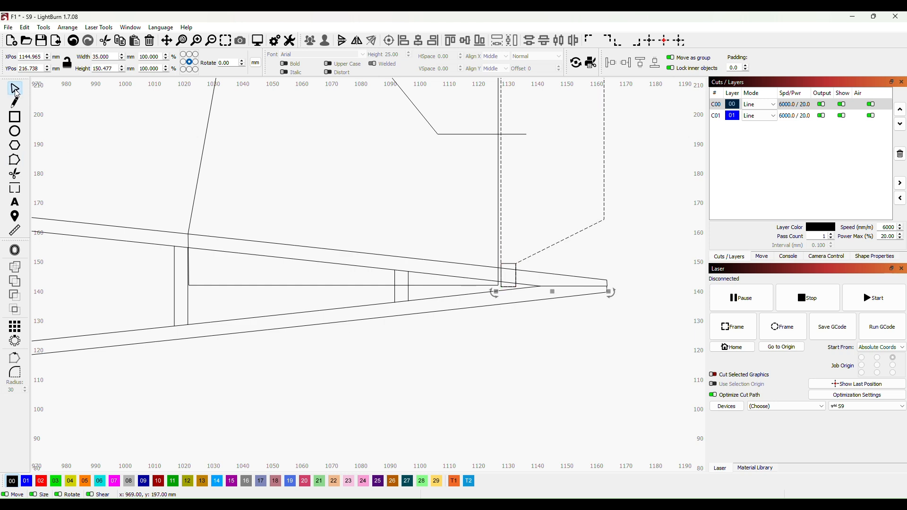
drag(509, 263, 586, 377)
key(Delete)
Step: Move the fin and rudder to the empty area beyond the fuselage tail and set the rudder flush against the fin's trailing edge
scroll(653, 260, down, 5)
scroll(435, 297, down, 2)
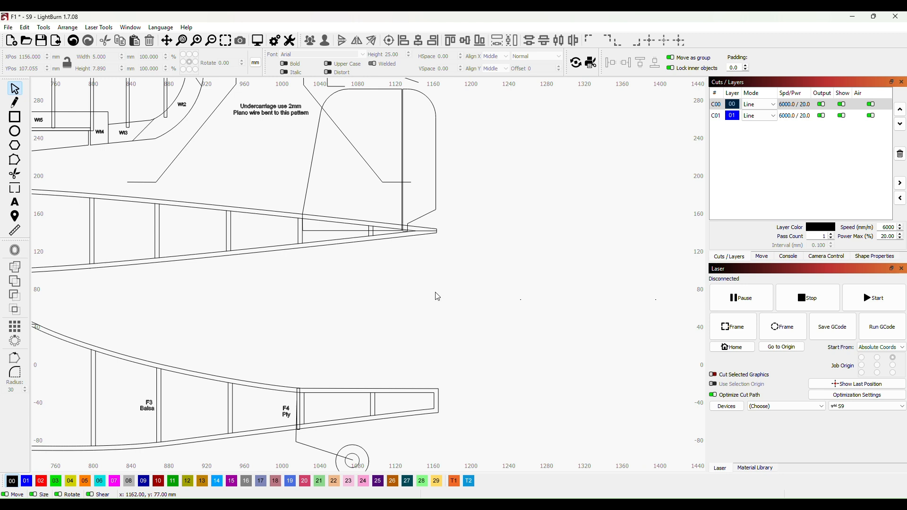
scroll(520, 275, down, 3)
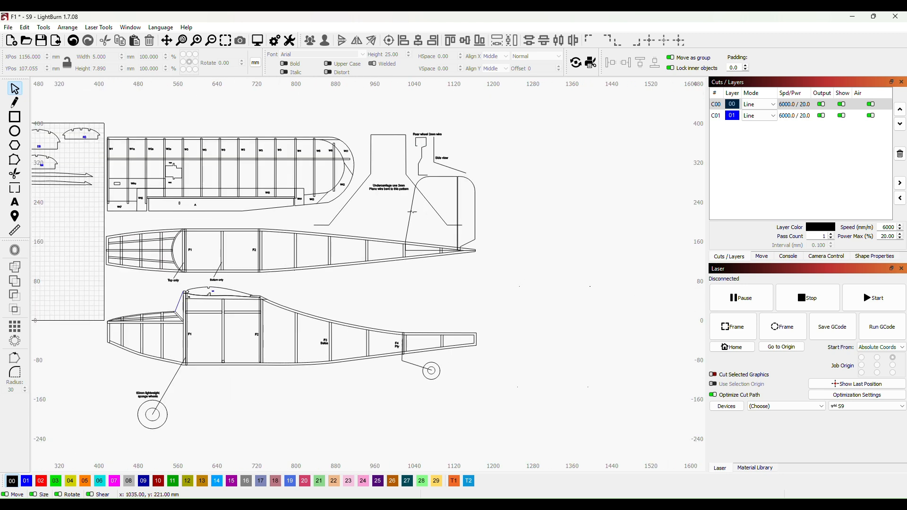
drag(409, 215, 537, 289)
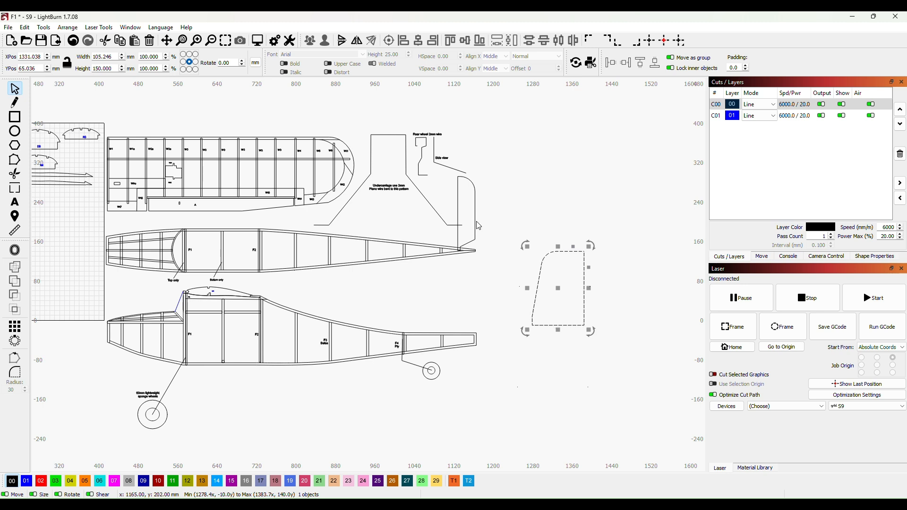
drag(475, 222, 603, 302)
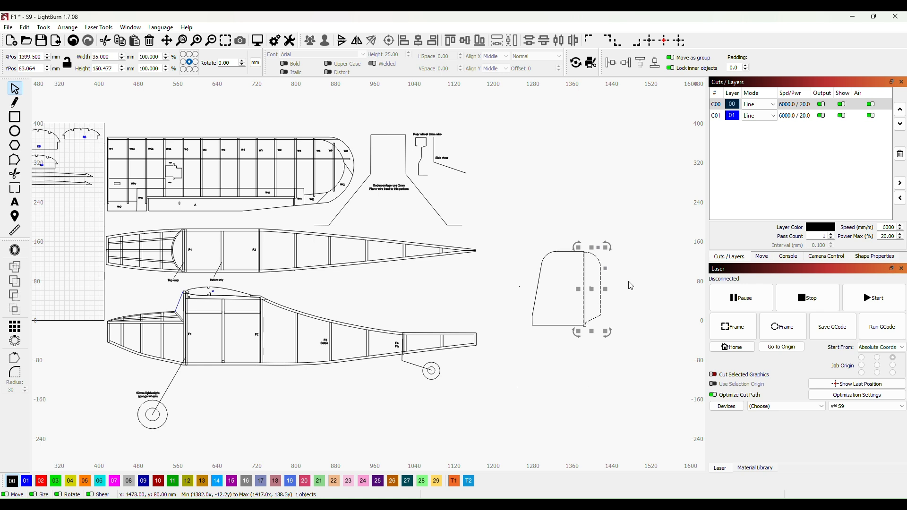
scroll(635, 280, up, 1)
scroll(637, 279, up, 6)
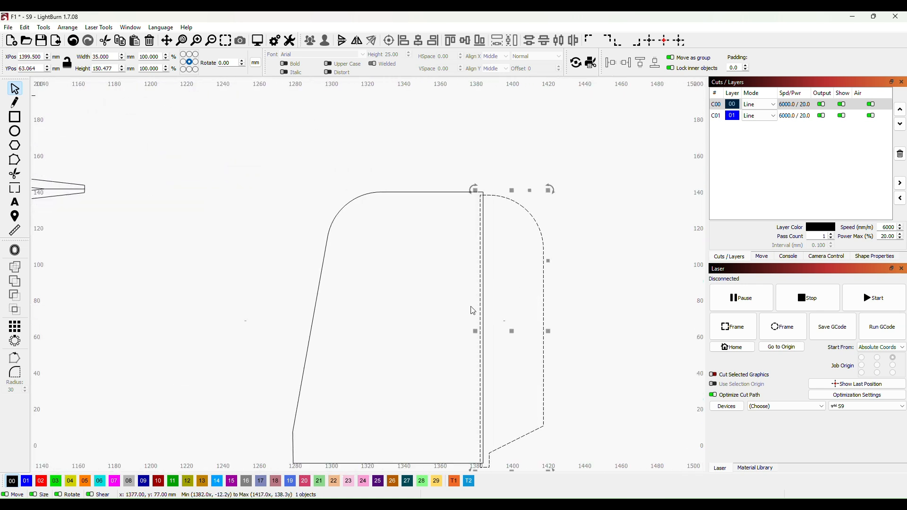
drag(480, 324, 482, 324)
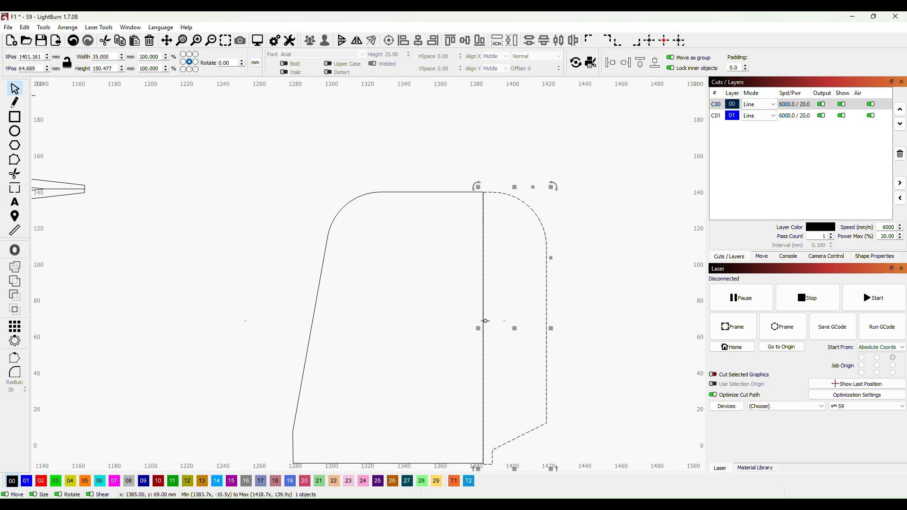
Step: Move the rudder horizontally about 60 mm away from the fin to separate the two parts
scroll(642, 287, down, 4)
scroll(613, 212, down, 3)
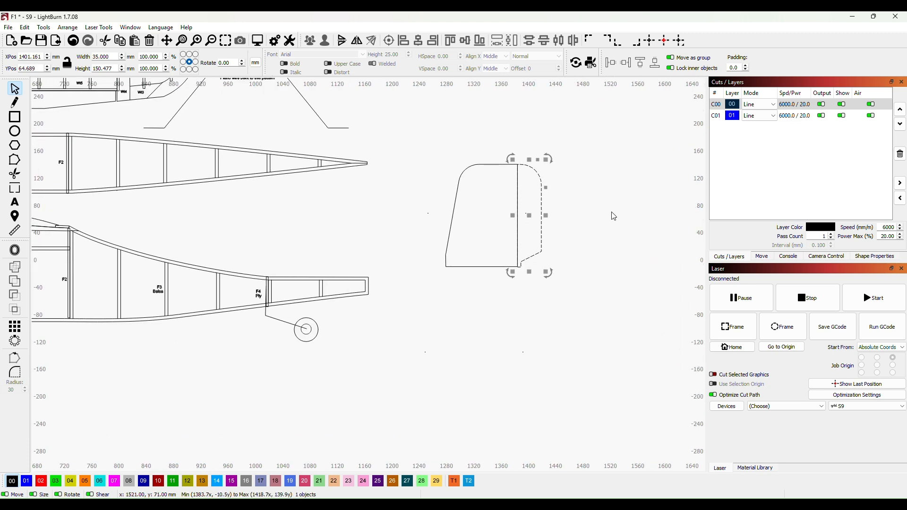
click(459, 340)
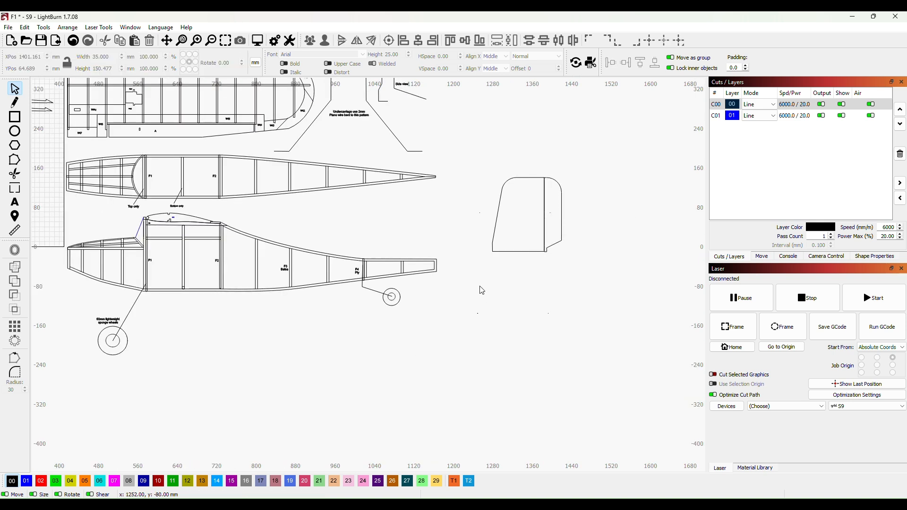
click(511, 251)
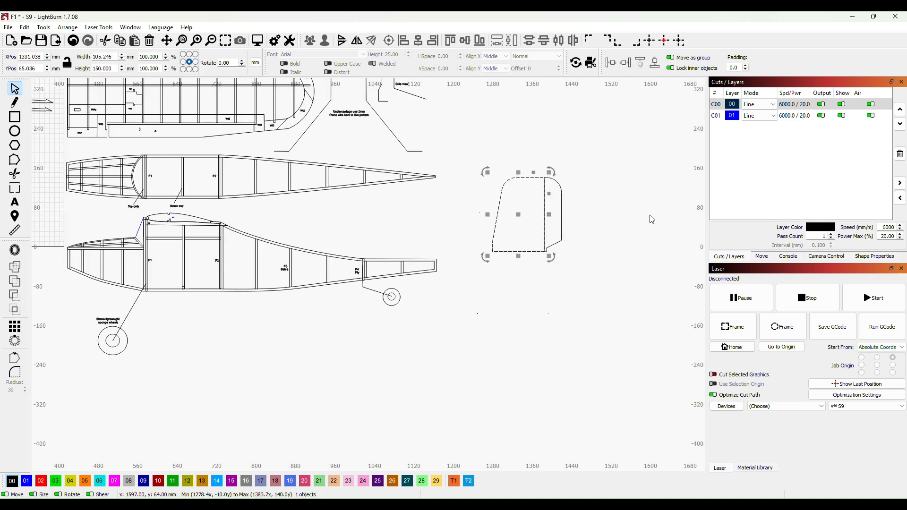
drag(562, 231, 592, 231)
Step: Duplicate the fin, flip the copy vertically, and join it to the original along the base edge
click(516, 254)
click(517, 252)
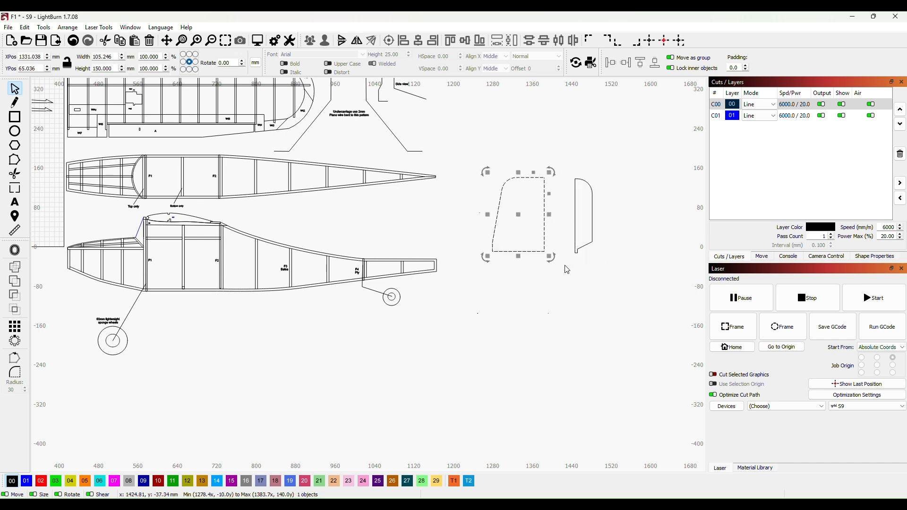
key(ctrl+v)
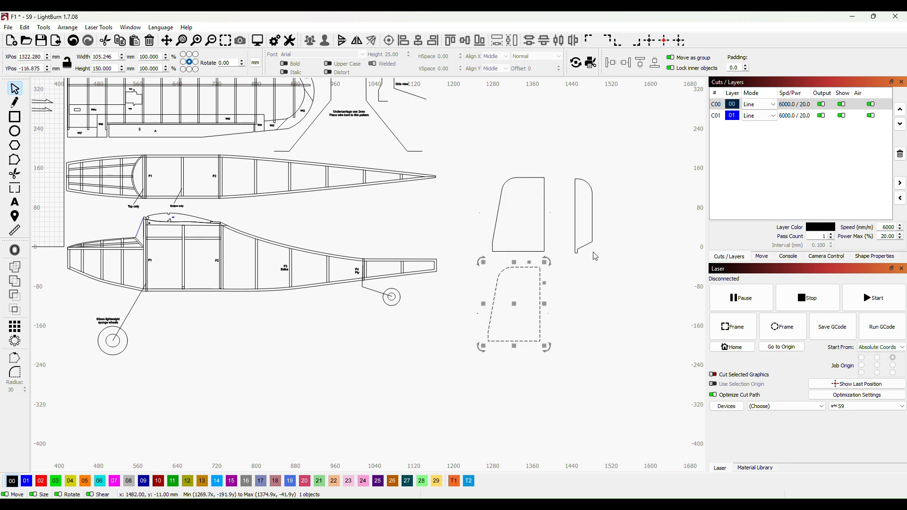
click(342, 40)
drag(518, 285, 521, 250)
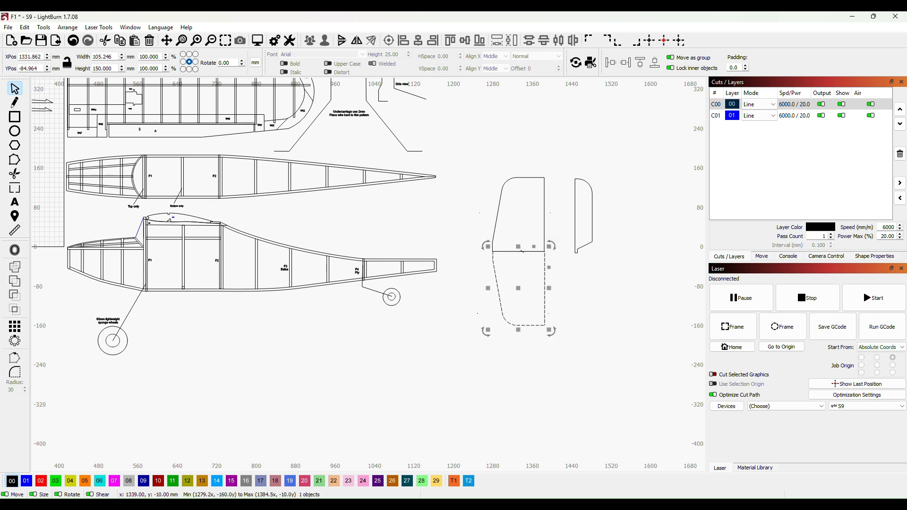
Step: Nudge the flipped fin copy up against the original so the base corners and trailing edges line up
scroll(525, 289, up, 7)
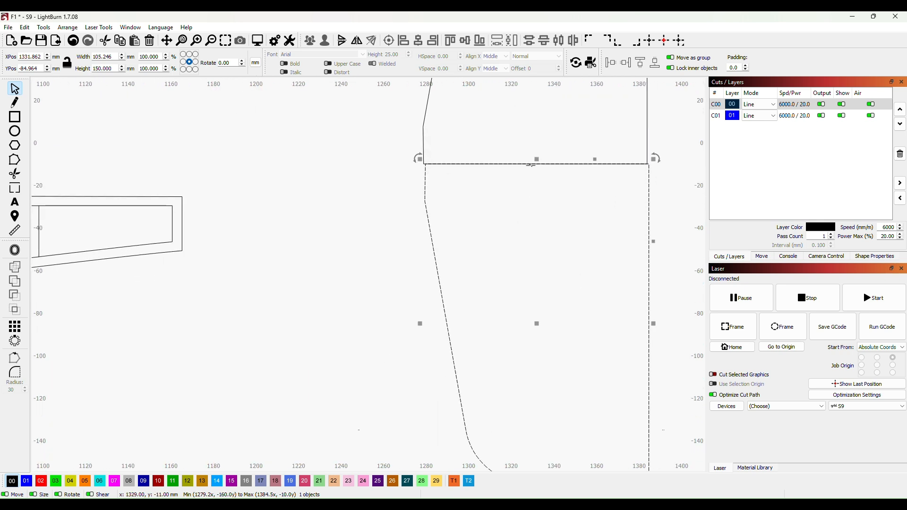
scroll(500, 171, up, 2)
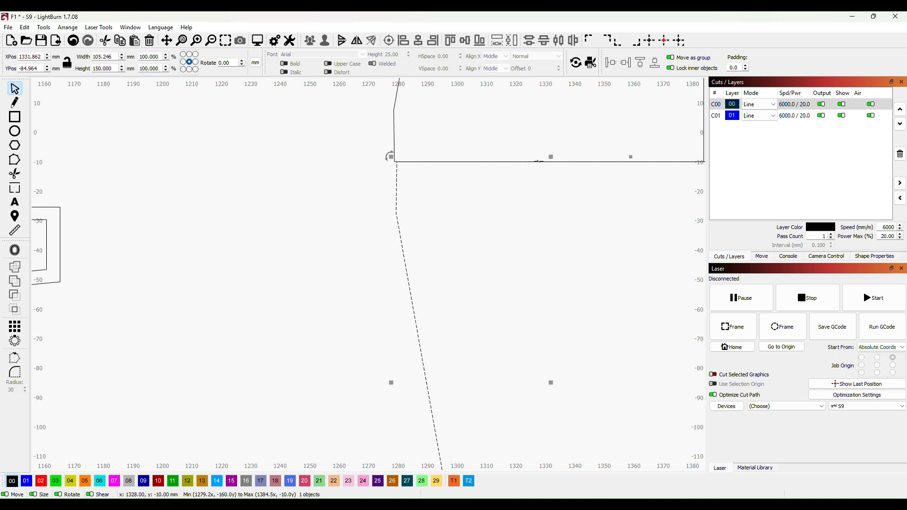
drag(539, 162, 539, 168)
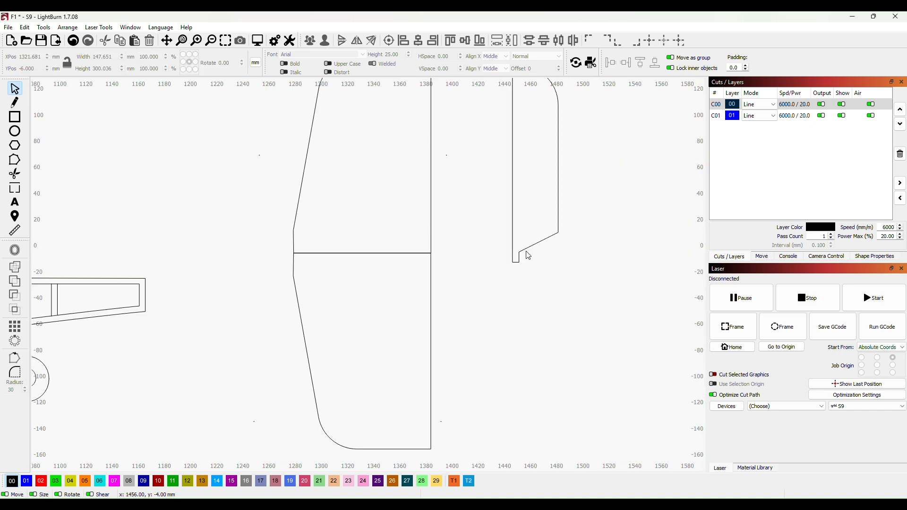
Step: Duplicate the rudder, flip the copy vertically, and align it below the original so their narrow ends meet
click(523, 250)
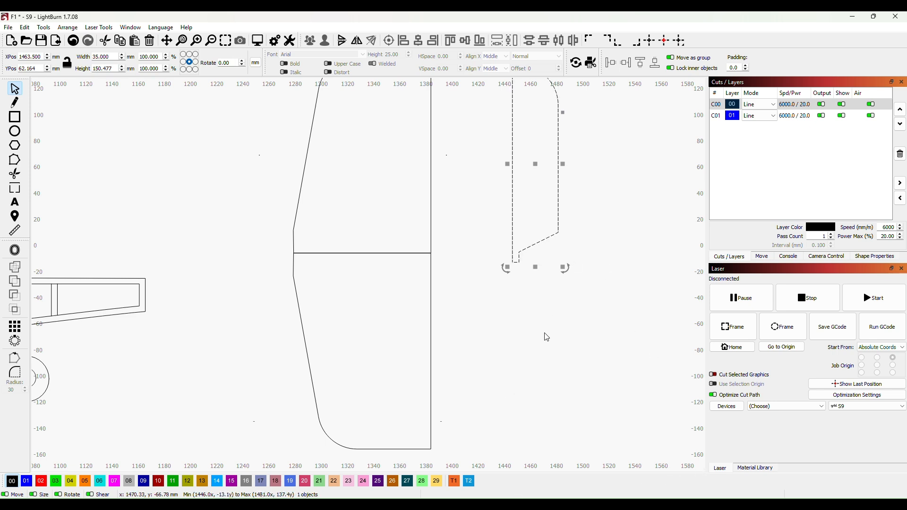
key(ctrl+v)
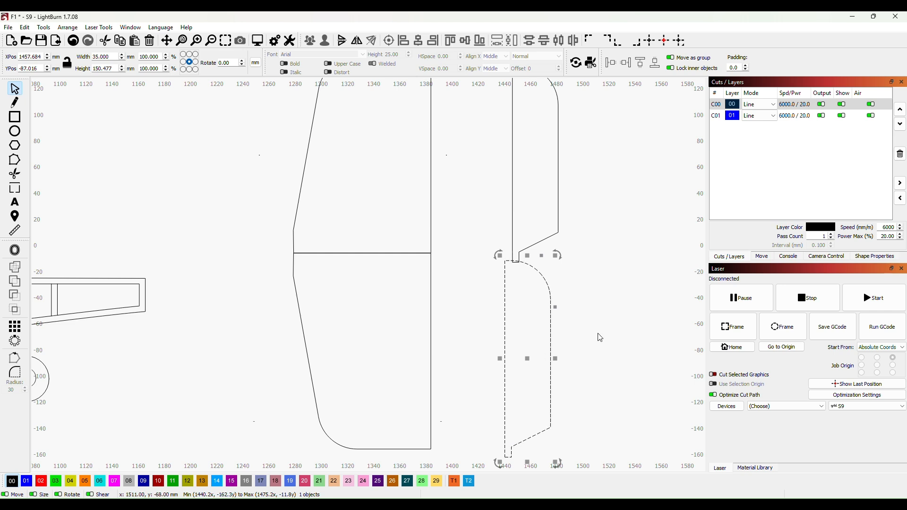
scroll(609, 336, up, 2)
scroll(609, 337, down, 4)
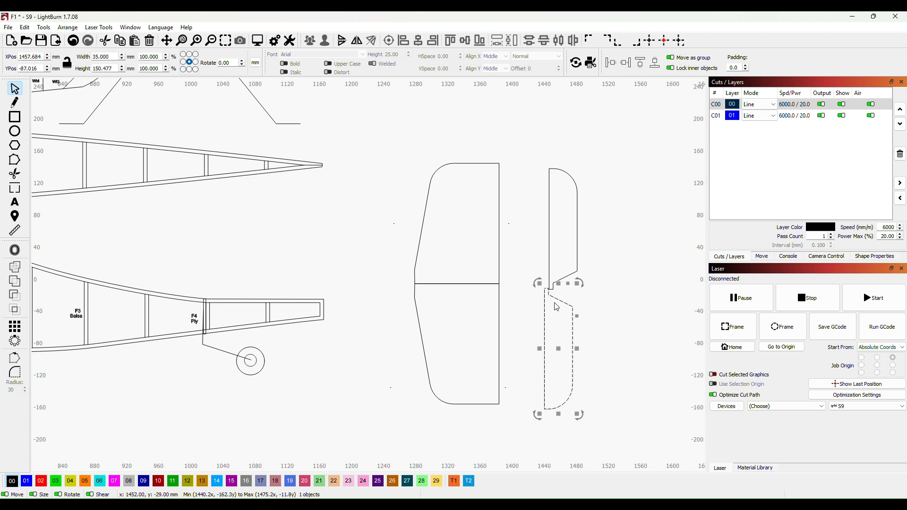
drag(555, 299, 561, 304)
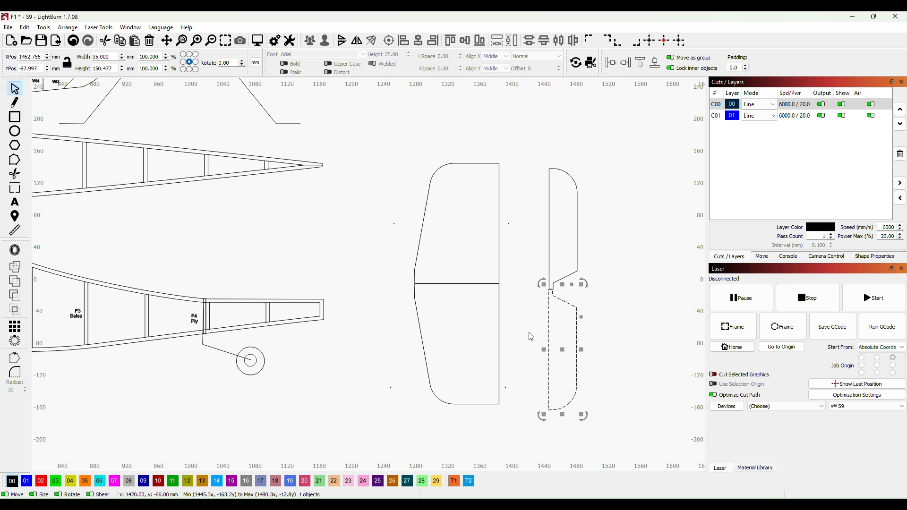
scroll(561, 303, up, 6)
drag(657, 225, 526, 281)
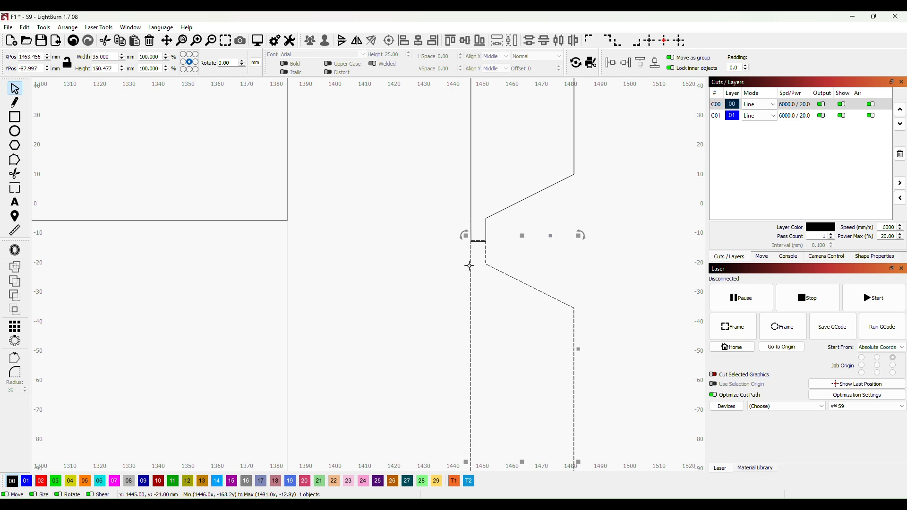
click(417, 311)
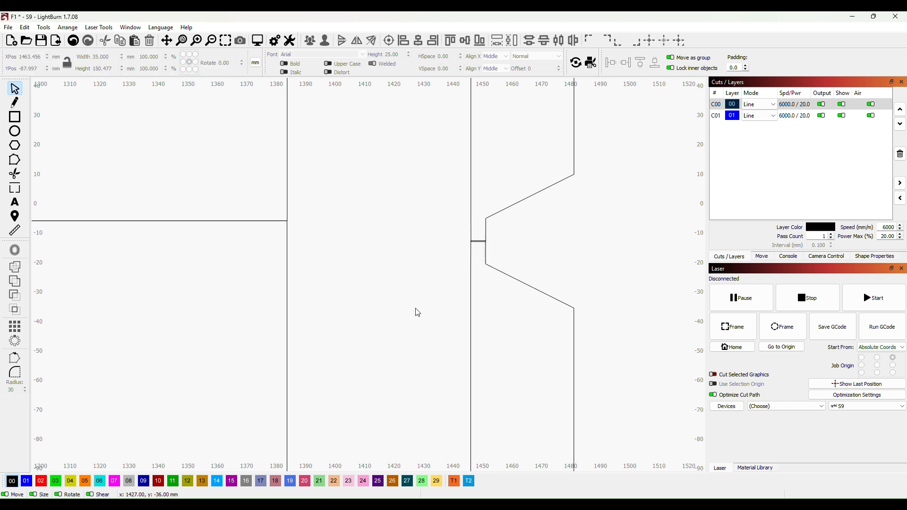
Step: Weld the two rudder halves into a single outline
click(471, 316)
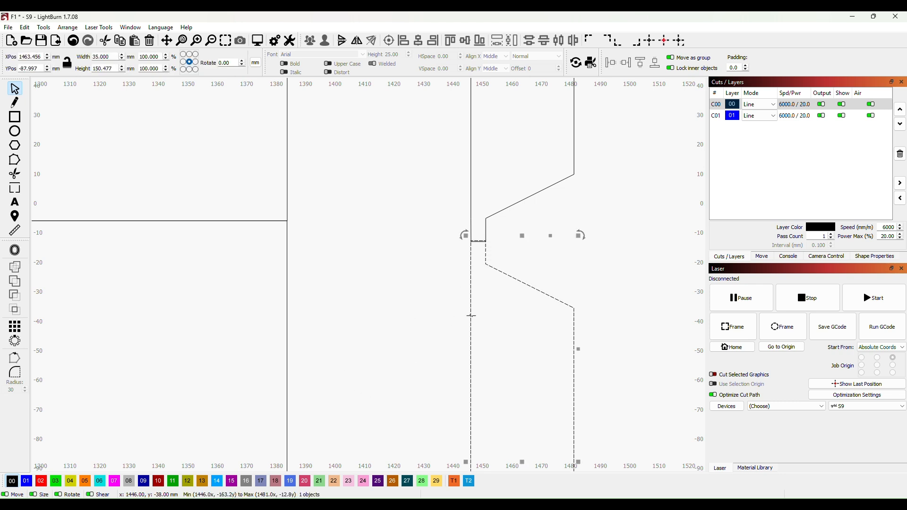
shift+click(471, 155)
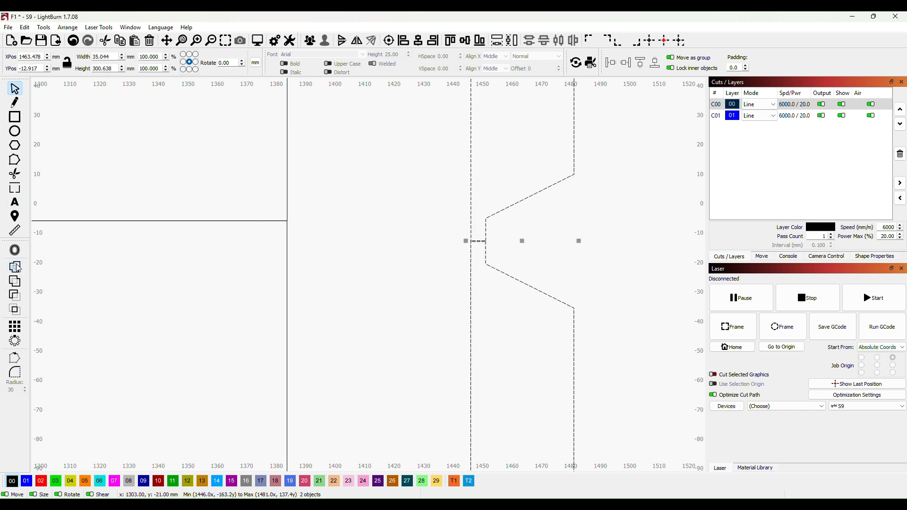
click(360, 277)
scroll(371, 290, down, 3)
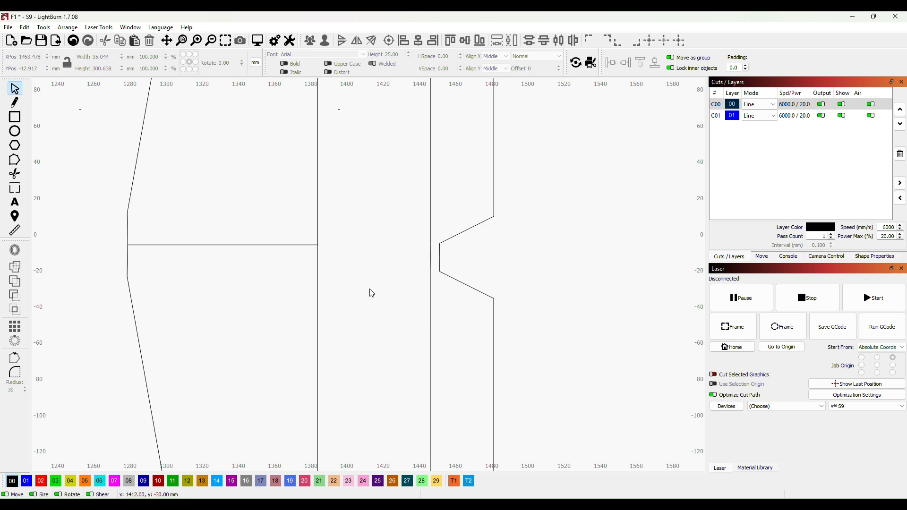
scroll(372, 293, down, 3)
Step: Stretch the lower fin half about 1.5 mm upward to overlap the upper half and weld both into one outline
drag(469, 283, 602, 271)
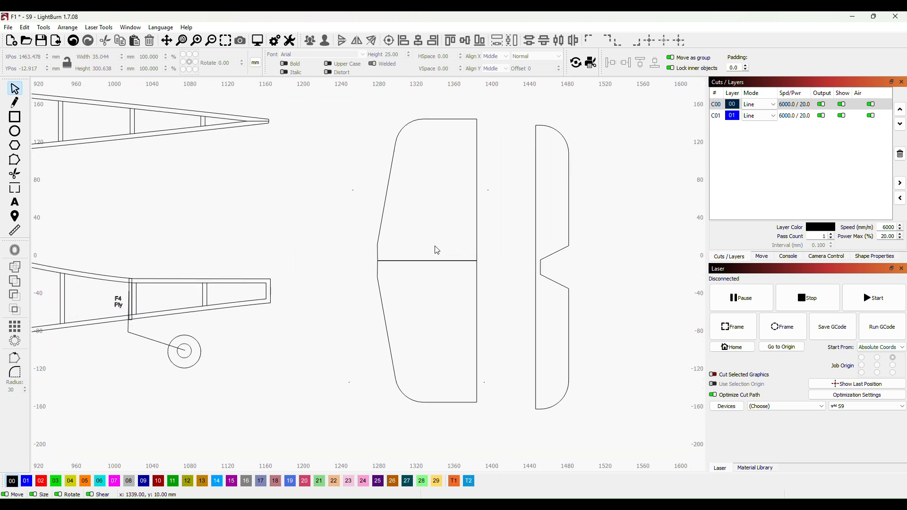
click(383, 303)
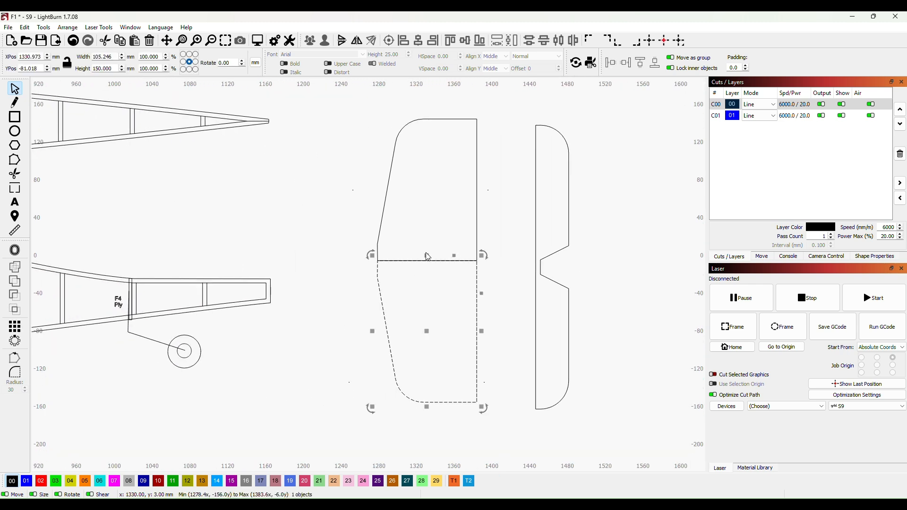
drag(426, 256, 426, 253)
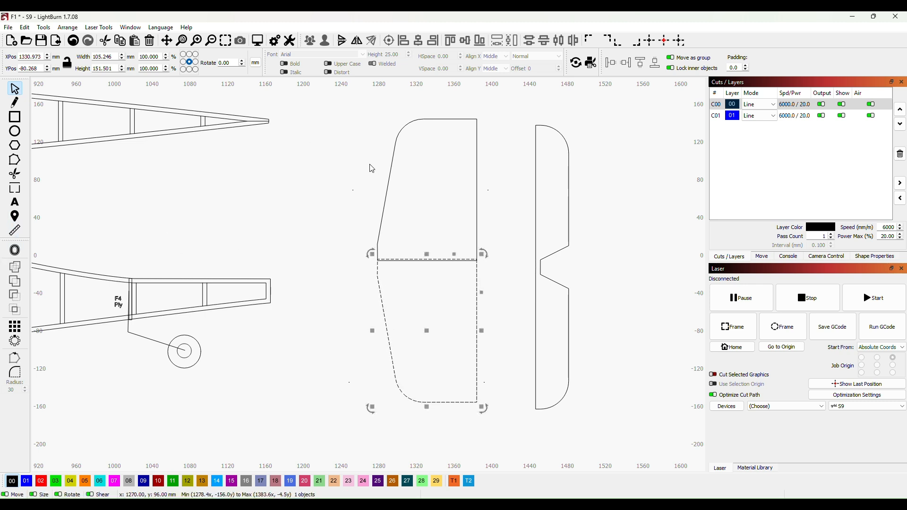
shift+click(387, 191)
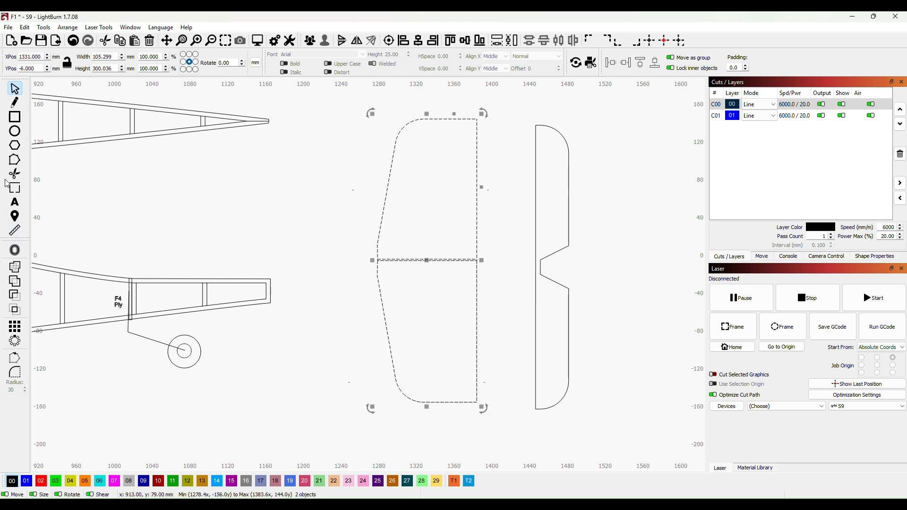
click(16, 268)
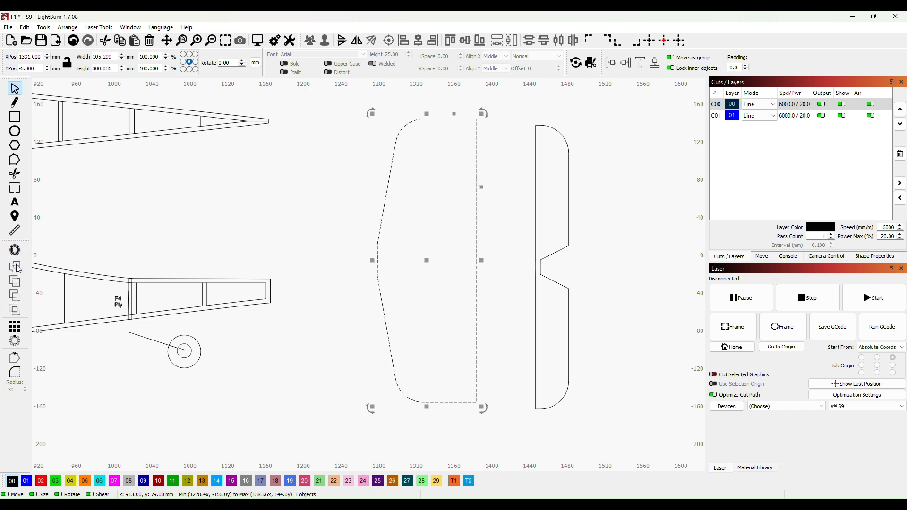
click(306, 212)
Step: Move the welded control surface flush against the trailing edge of the mirrored fin outline
scroll(508, 260, down, 4)
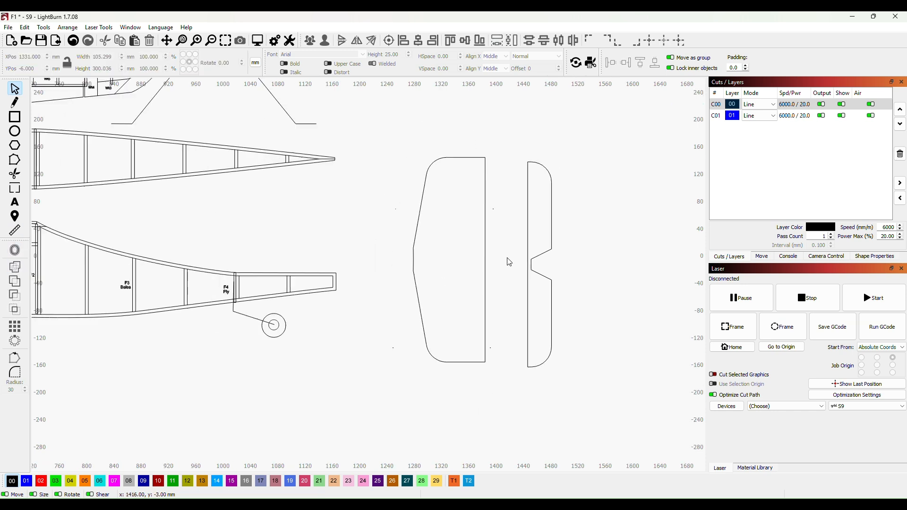
scroll(614, 274, up, 1)
scroll(614, 277, down, 1)
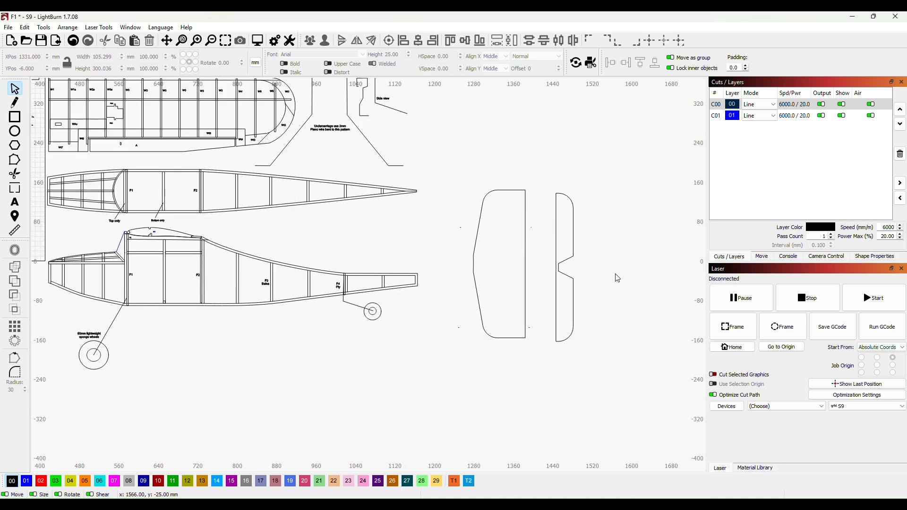
drag(565, 255, 538, 253)
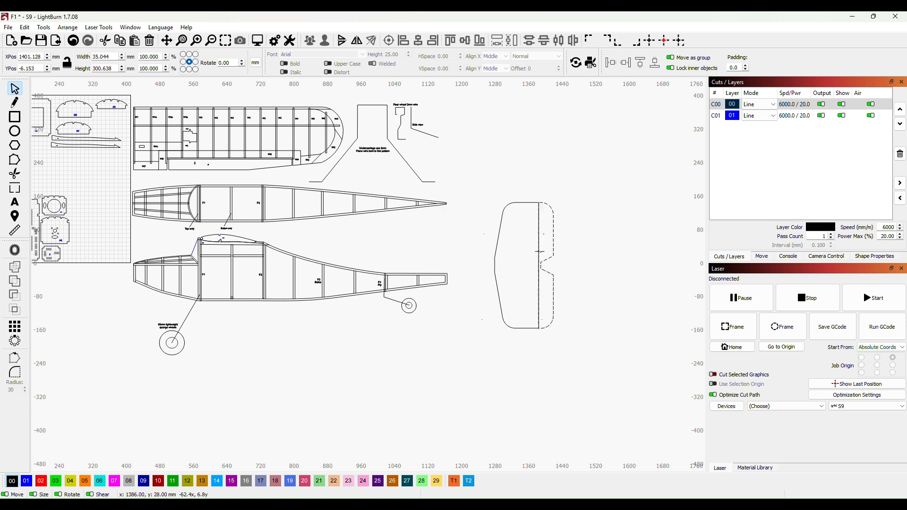
Step: Try the tail assembly over the fuselage top view's tail end, and return it to the empty area beside the fuselage
drag(470, 171, 628, 450)
drag(518, 270, 409, 207)
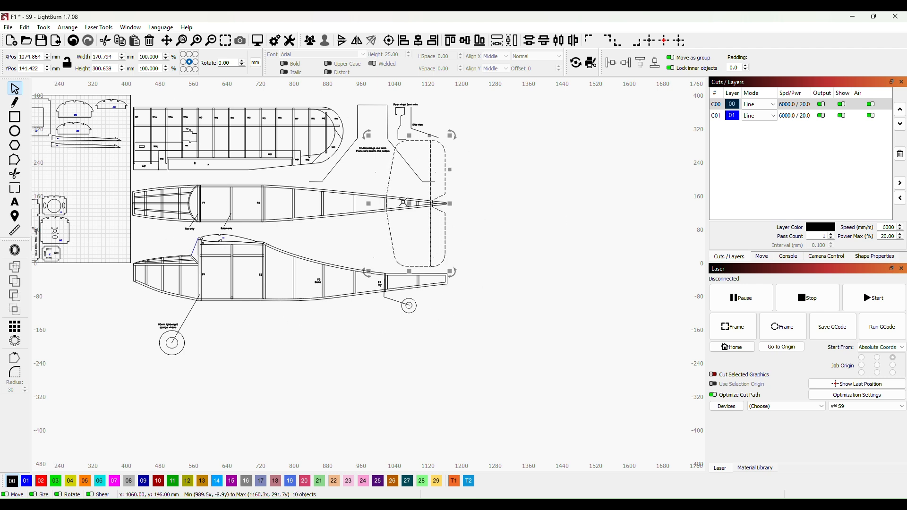
drag(409, 205, 512, 249)
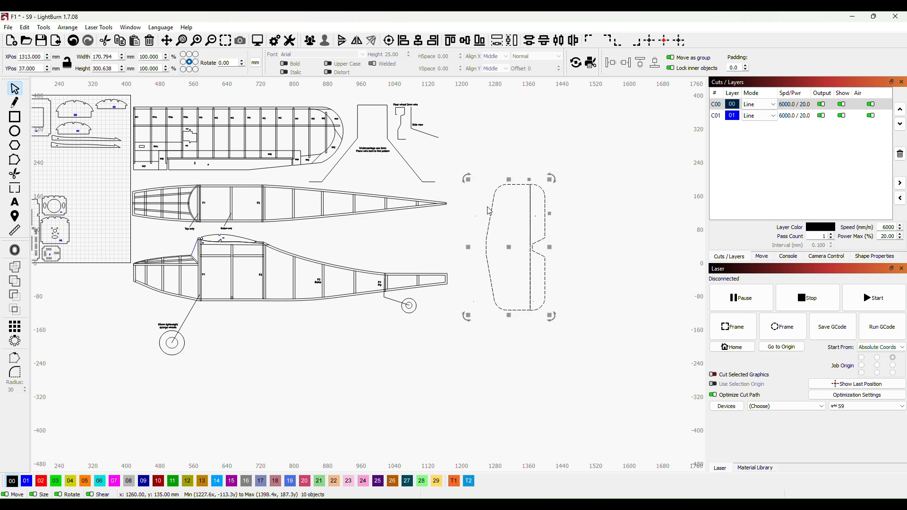
click(607, 225)
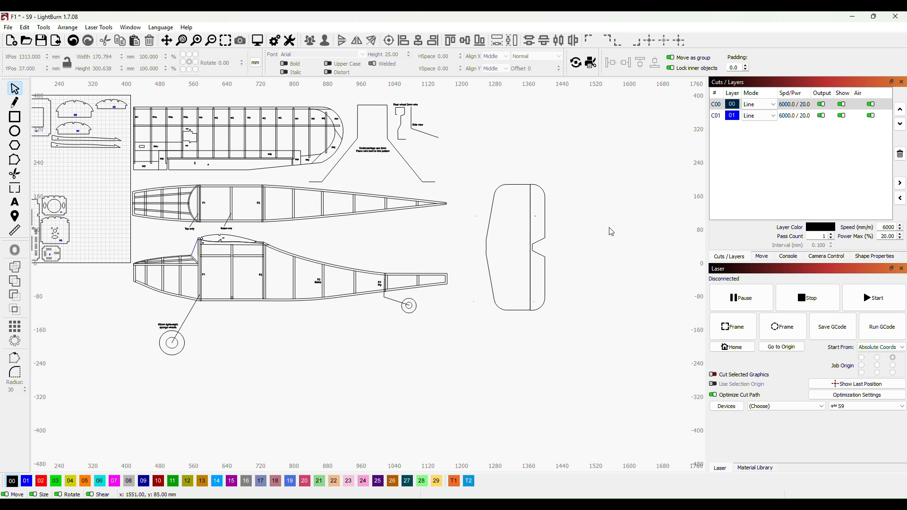
Step: Offset the welded fin outline inward by 15 mm with round corners, keeping the original outline
scroll(491, 222, up, 2)
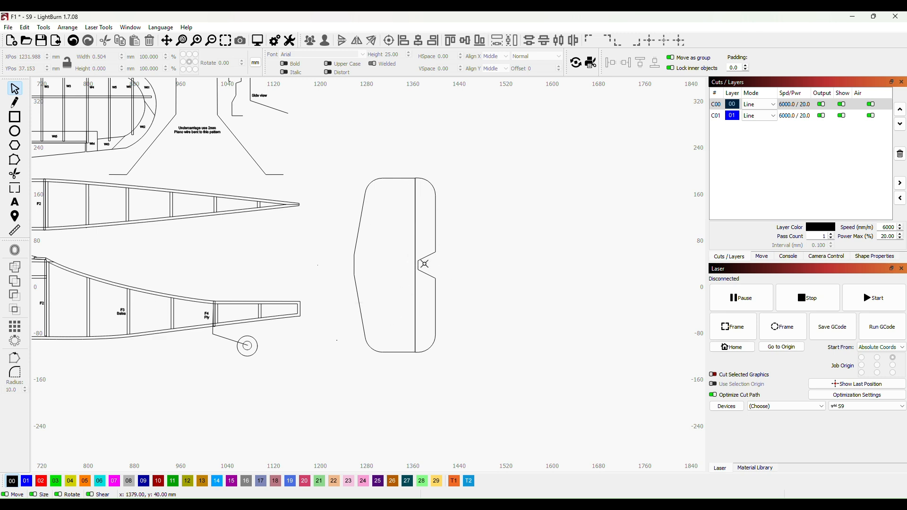
drag(424, 263, 416, 270)
click(397, 178)
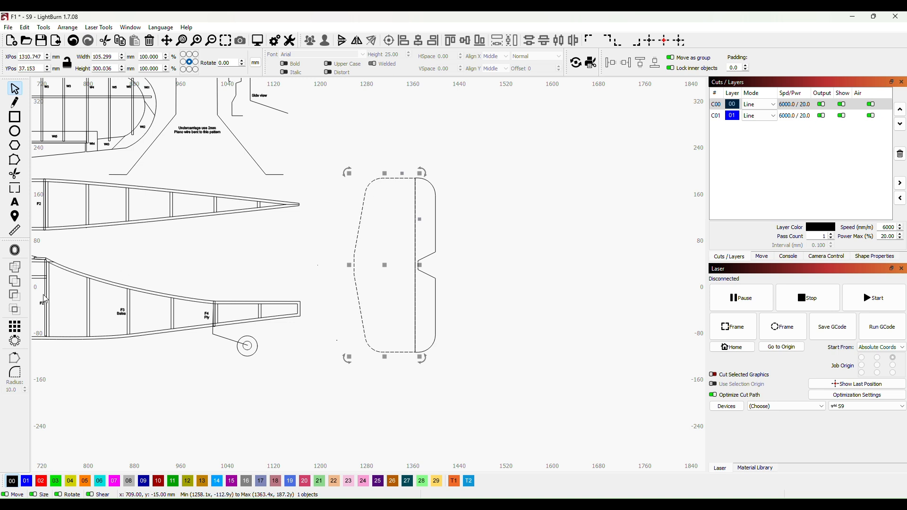
click(15, 251)
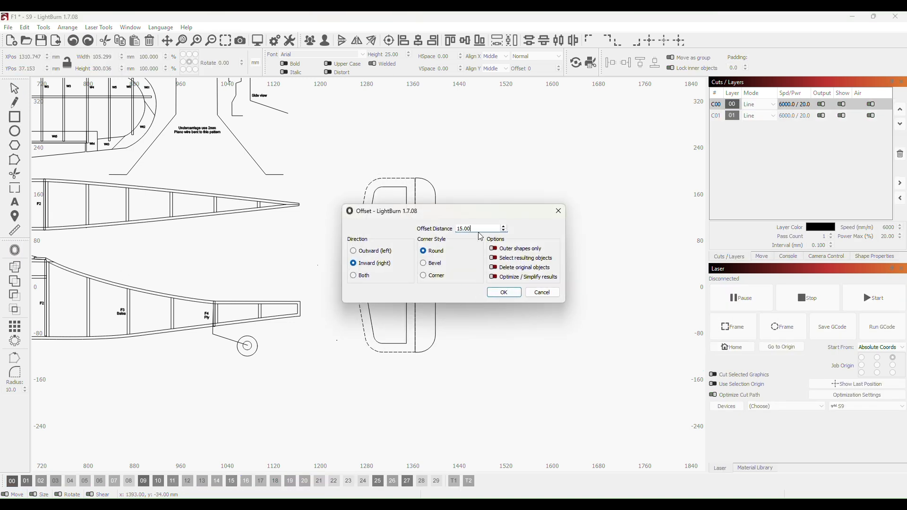
click(504, 293)
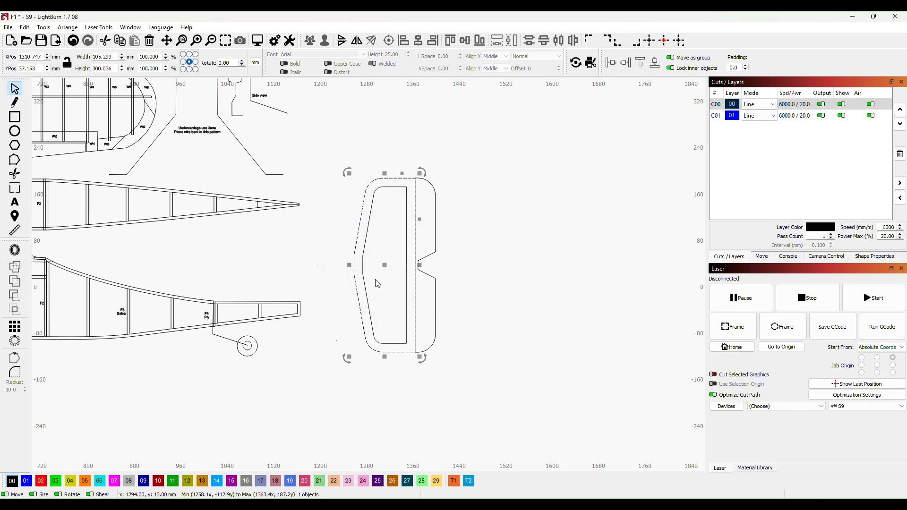
click(539, 248)
Step: Draw a straight horizontal line about 248 mm long across the tail assembly, extending past both sides
drag(454, 257, 488, 271)
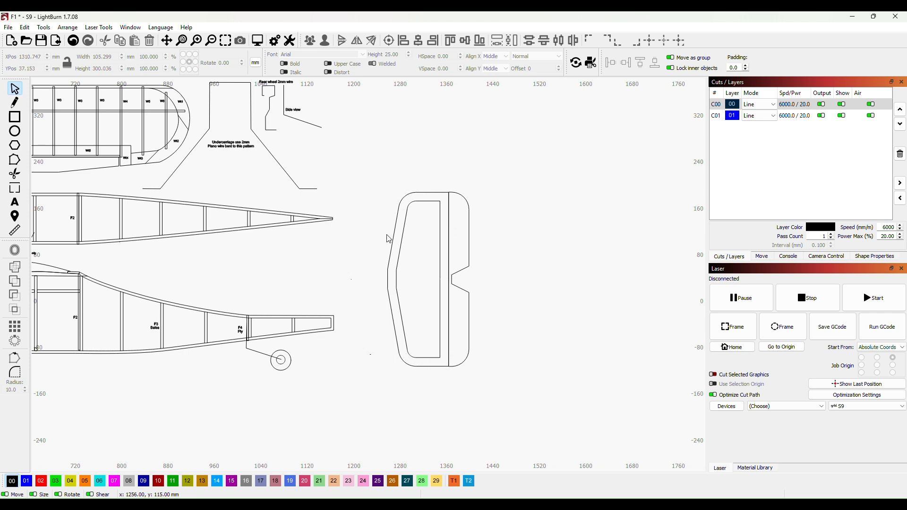
click(15, 102)
click(358, 263)
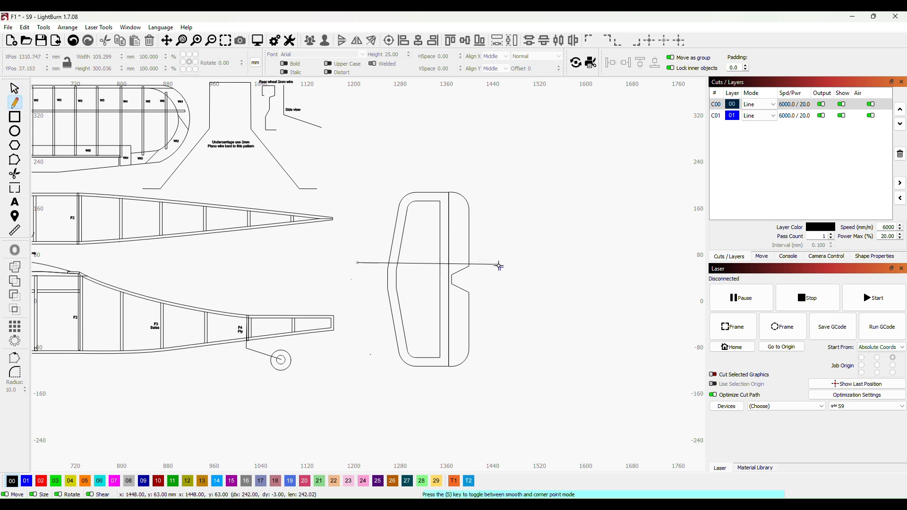
right_click(504, 267)
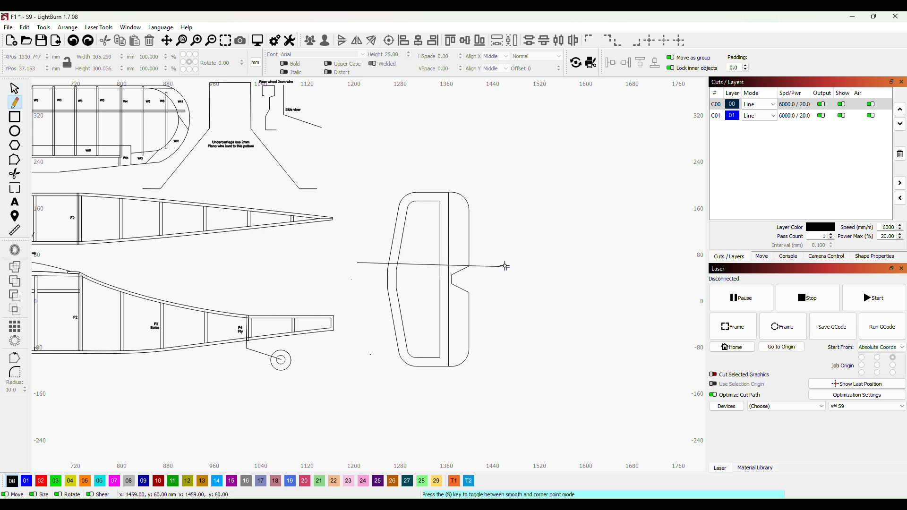
click(15, 159)
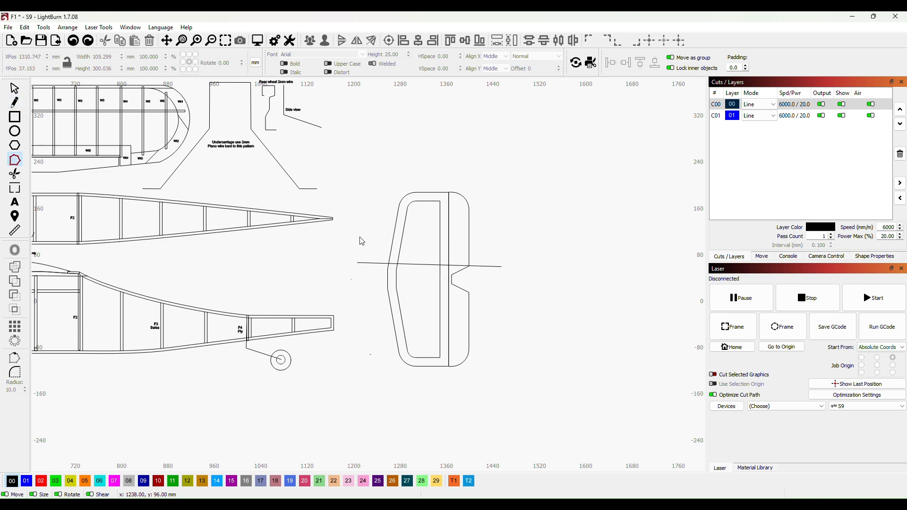
click(421, 265)
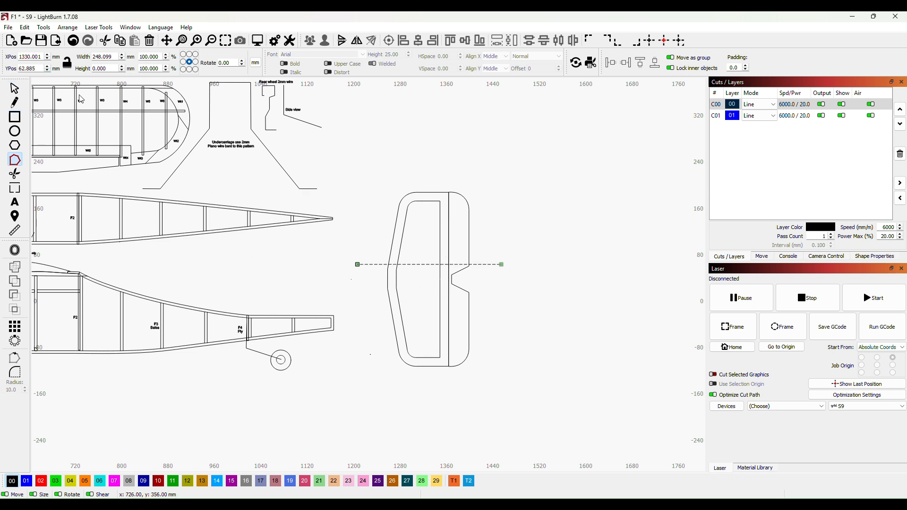
Step: Move the horizontal line onto the centre of the welded fin outline
click(15, 90)
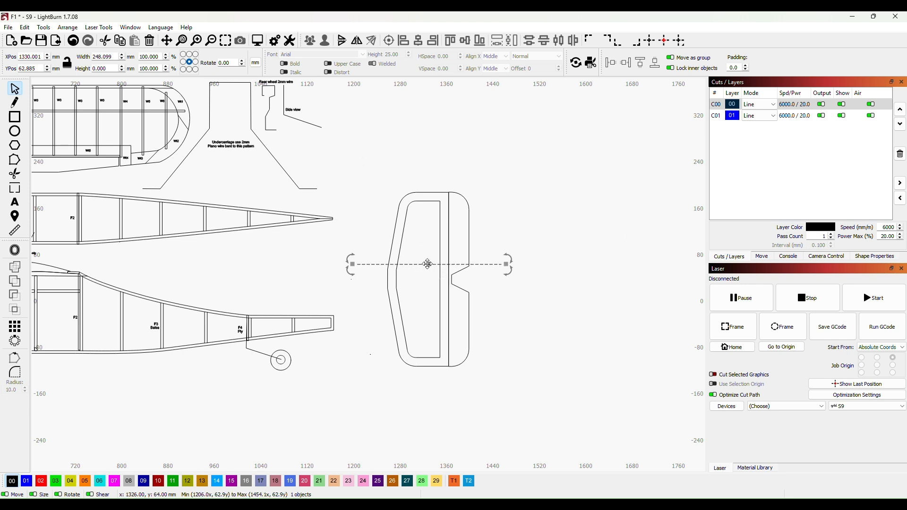
drag(428, 264, 418, 278)
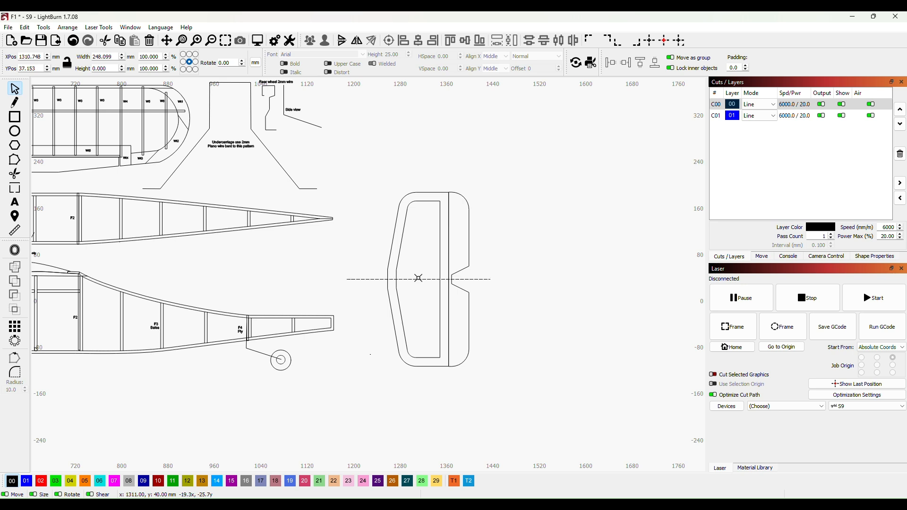
drag(418, 279, 418, 278)
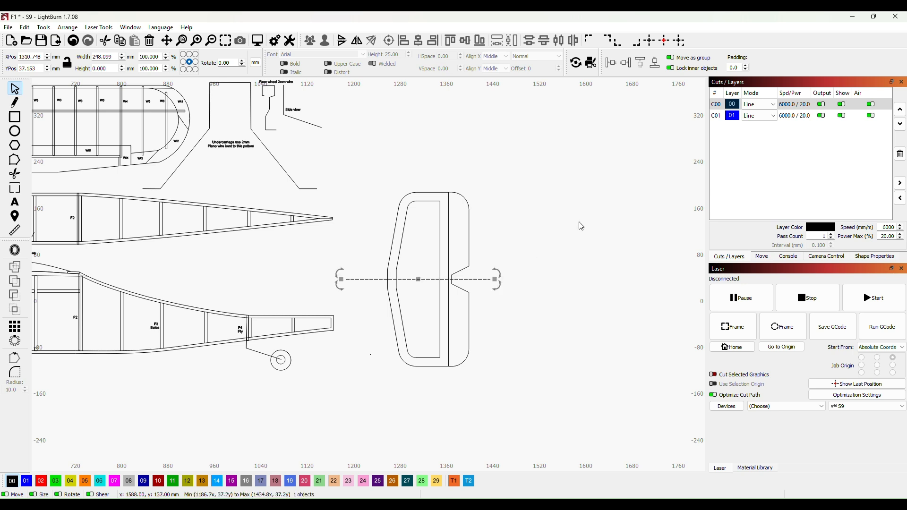
Step: Draw a vertical line about 15 mm long from the inset outline's upper straight-edge corner to the outer outline's top edge
click(543, 228)
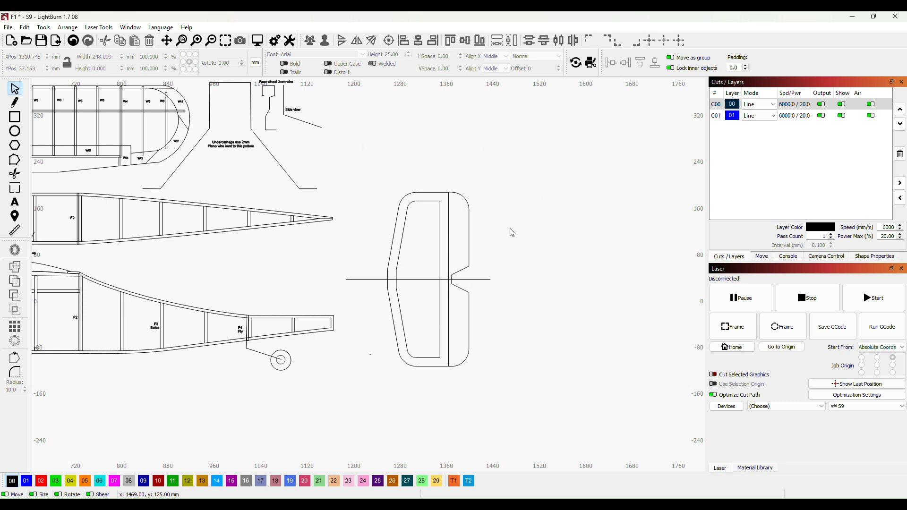
scroll(515, 225, up, 1)
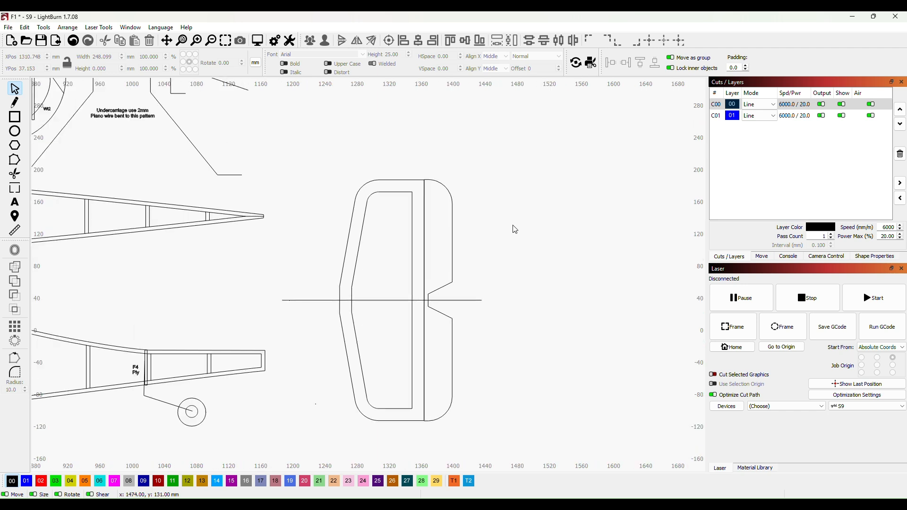
scroll(562, 223, up, 3)
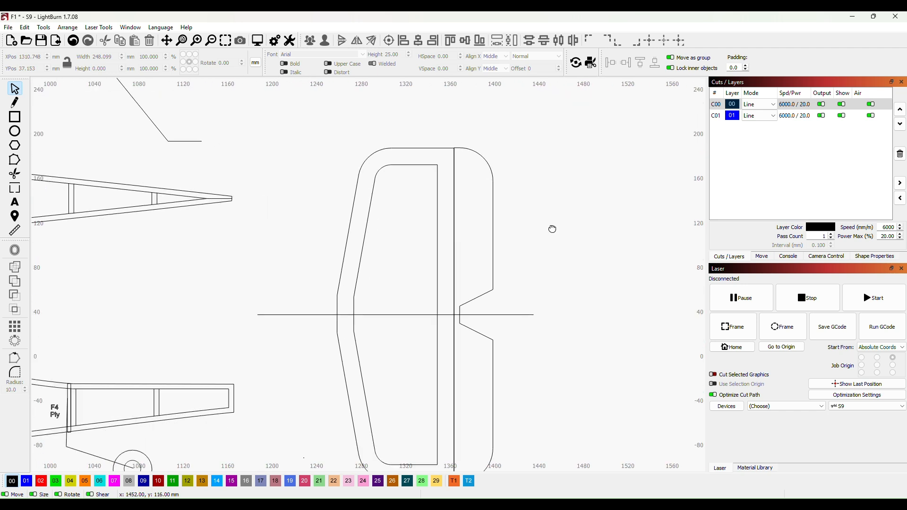
mouse_move(553, 229)
mouse_down()
mouse_move(577, 156)
mouse_move(565, 127)
mouse_move(559, 188)
mouse_up()
click(16, 103)
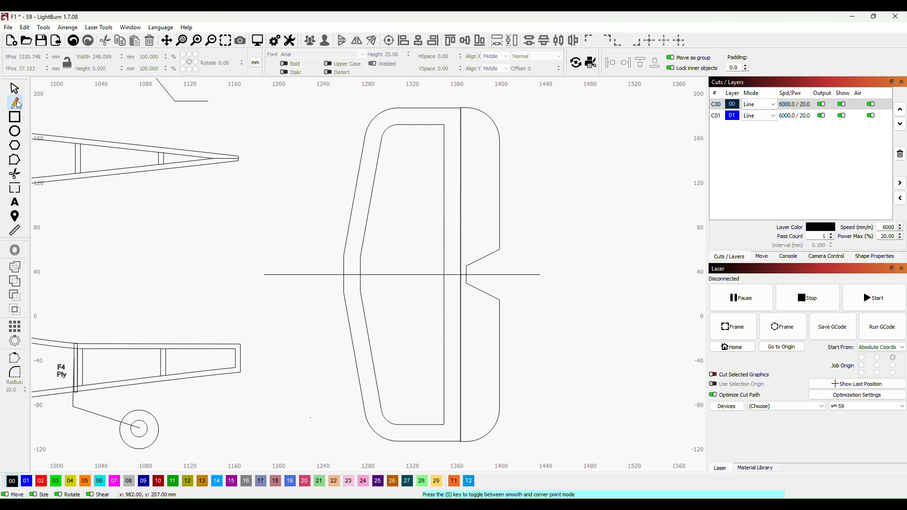
click(444, 123)
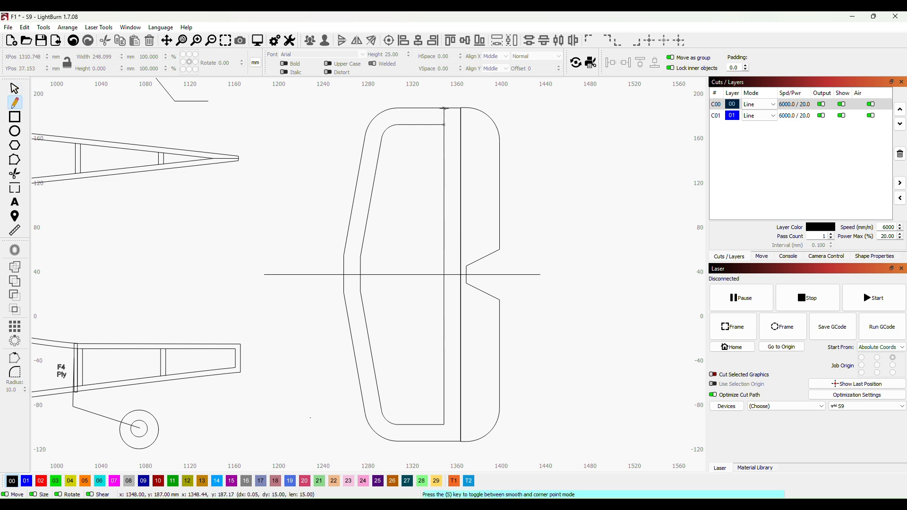
click(444, 108)
right_click(449, 95)
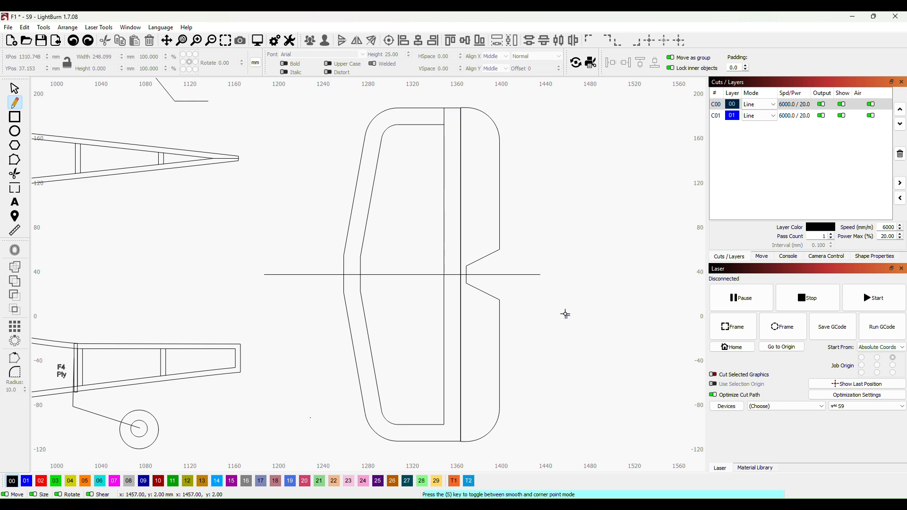
Step: Draw a short vertical line from the inset outline's lower straight-edge corner down to the outer outline's bottom edge
mouse_move(565, 314)
mouse_down()
mouse_move(581, 231)
mouse_move(576, 204)
mouse_up()
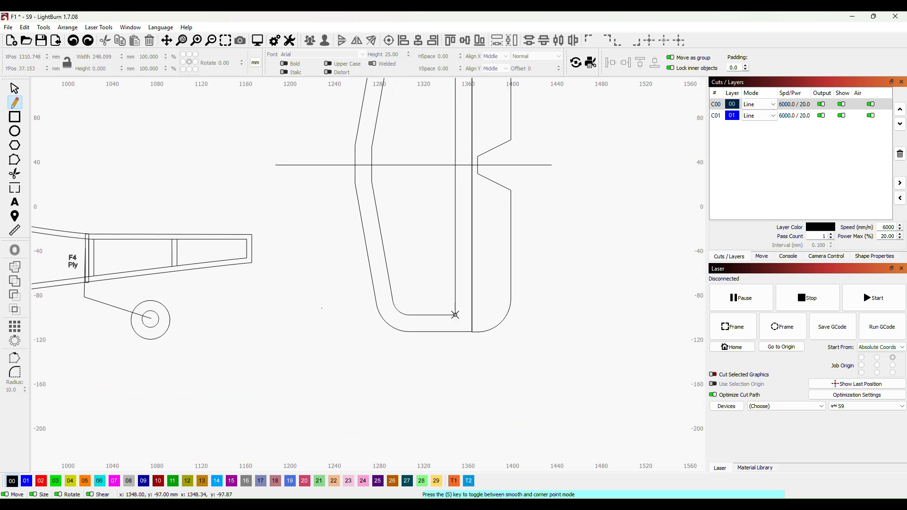
click(455, 315)
click(455, 332)
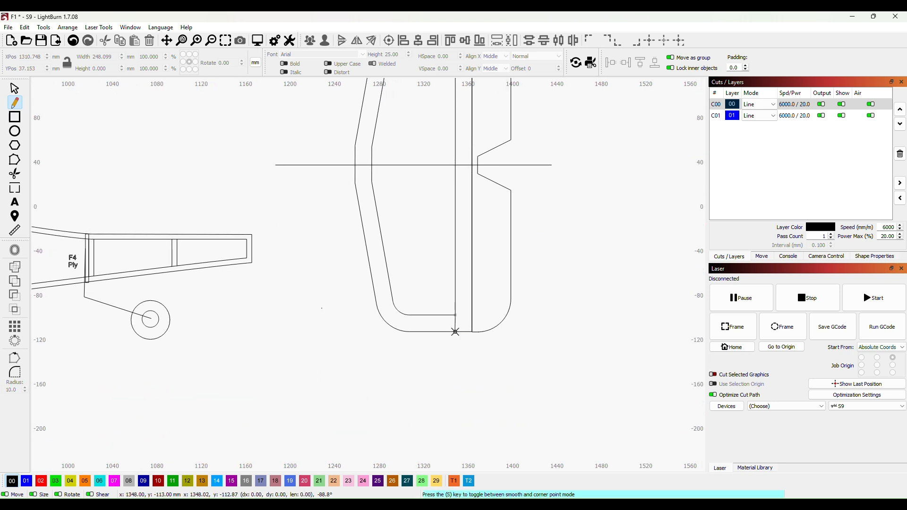
right_click(536, 300)
scroll(570, 230, down, 2)
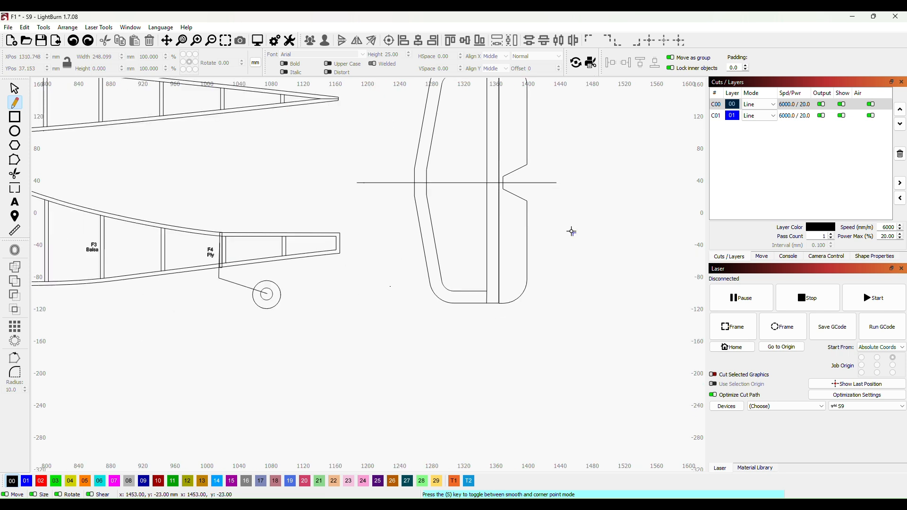
Step: Draw a slanted joint line about 23 mm long across the frame border at its upper rounded corner, from inset to outer outline
drag(596, 214, 551, 318)
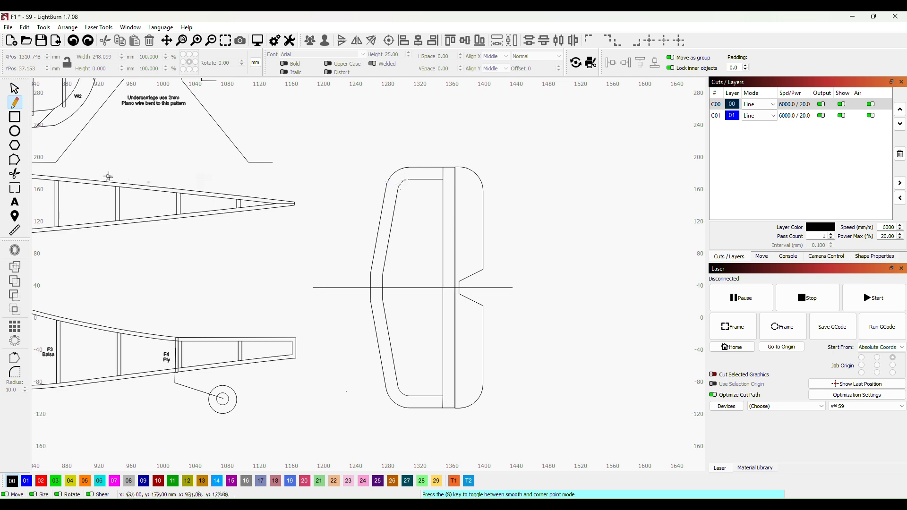
click(403, 180)
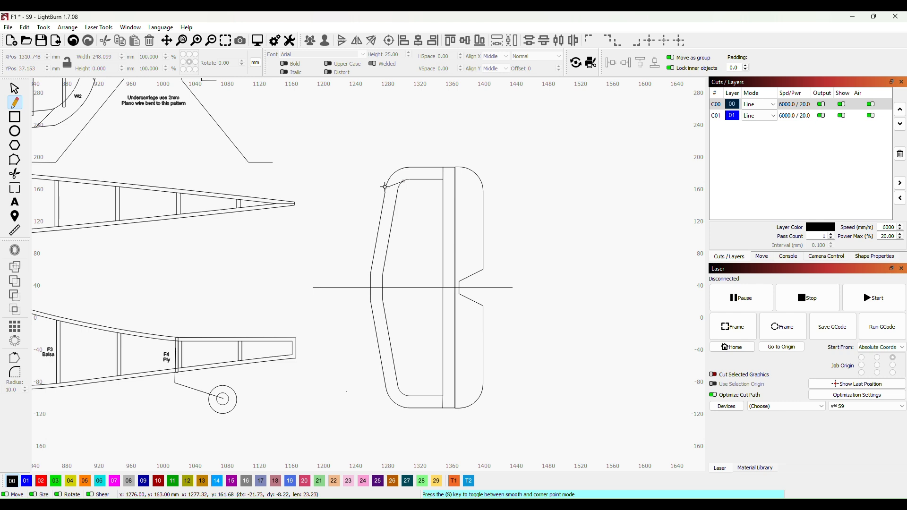
click(385, 188)
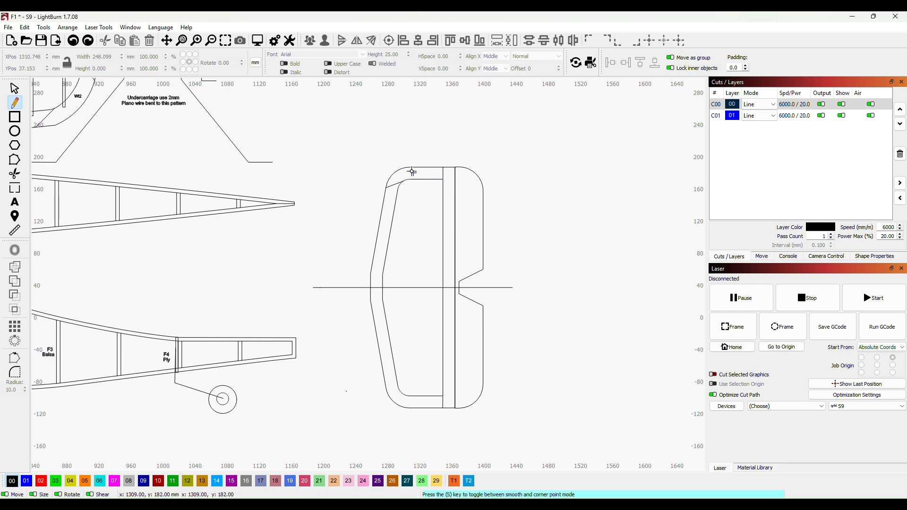
Step: Draw a slanted line from the outer outline's upper central corner to the frame's straight inner edge, ending just above the centre line
scroll(409, 268, up, 2)
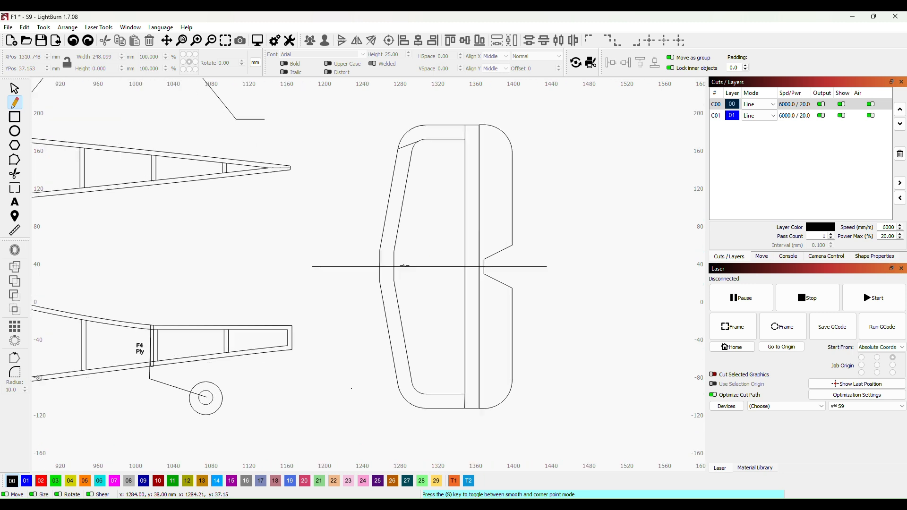
scroll(404, 266, up, 5)
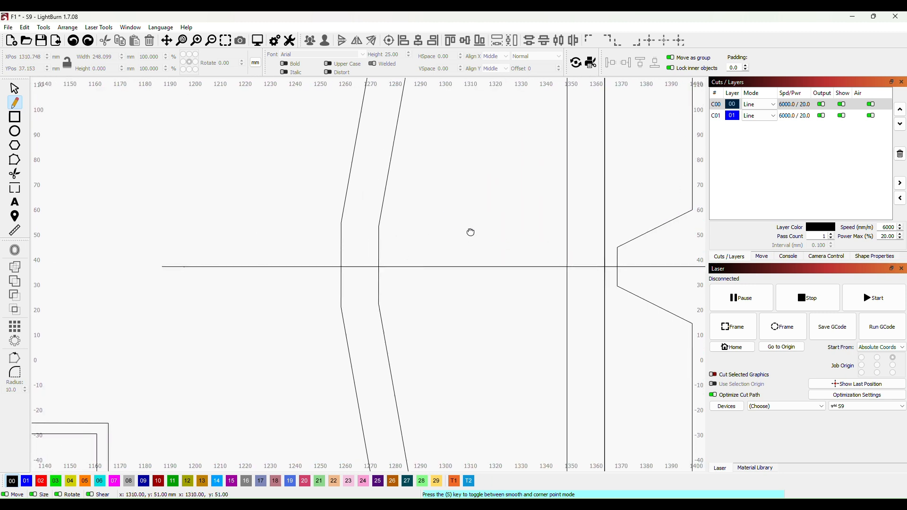
drag(470, 232, 408, 219)
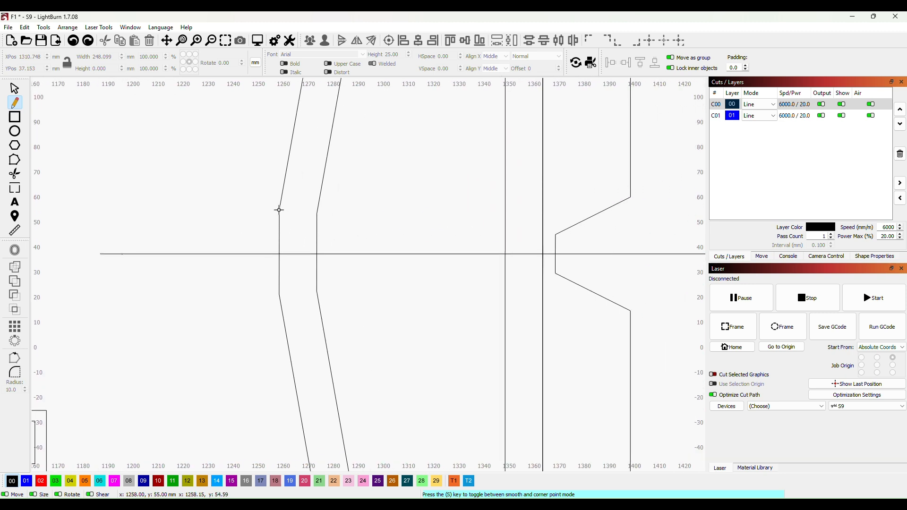
click(279, 209)
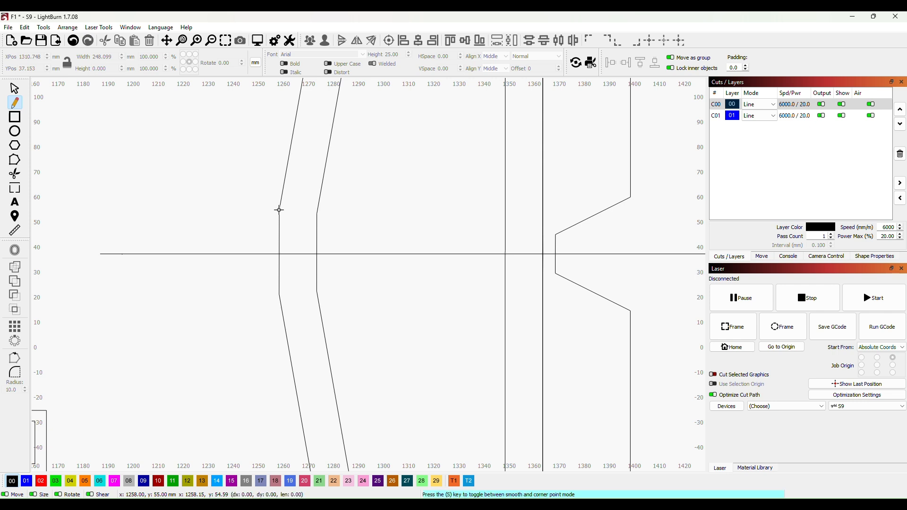
double_click(505, 239)
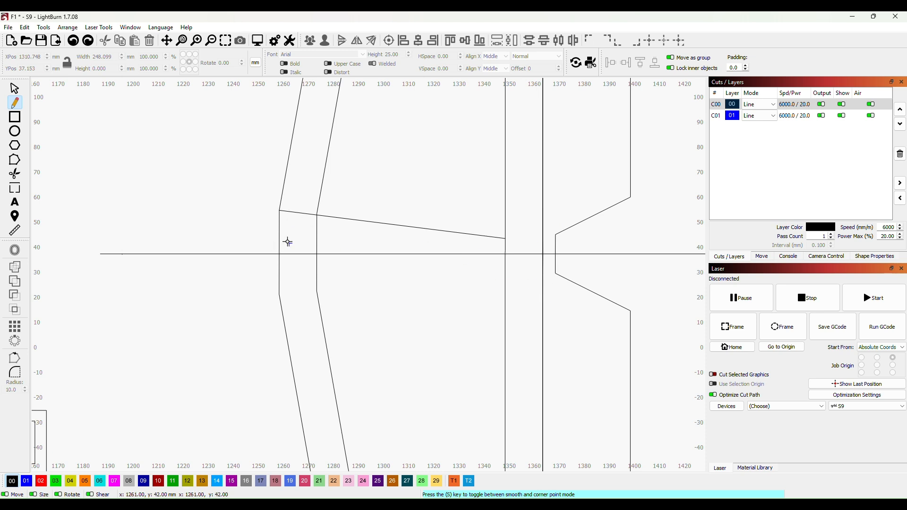
Step: Draw the opposite slanted line, about 91 mm long, from the outer outline's lower central corner to the inner edge below the centre line
click(279, 293)
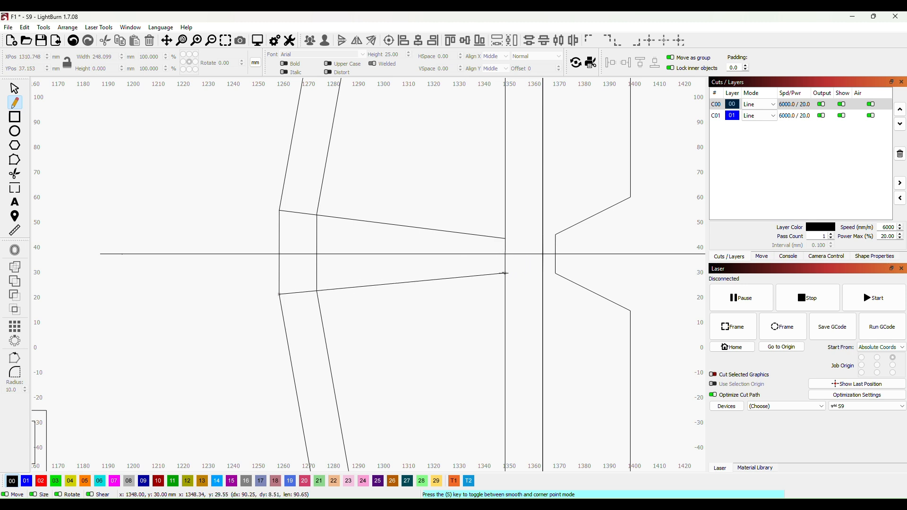
click(506, 269)
key(Escape)
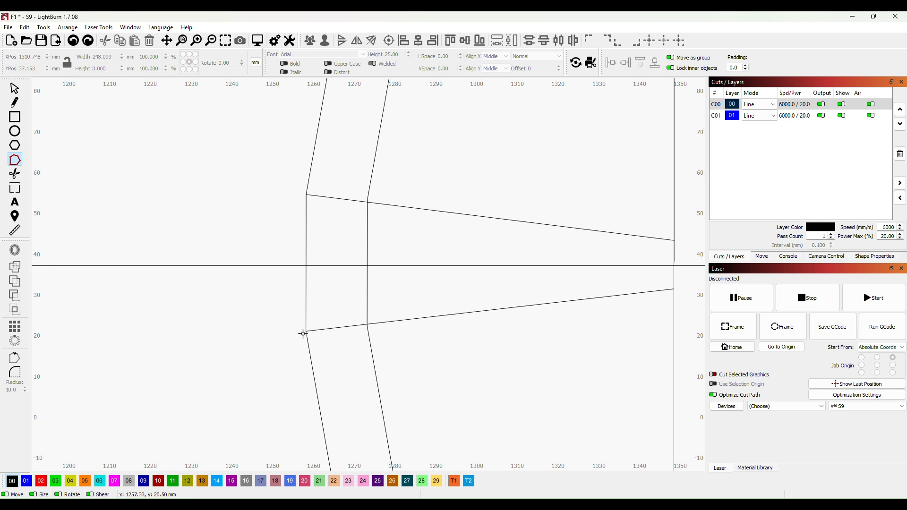
Step: Trim the horizontal centre line away from the tail assembly and delete the leftover piece outside the outline
scroll(550, 316, down, 7)
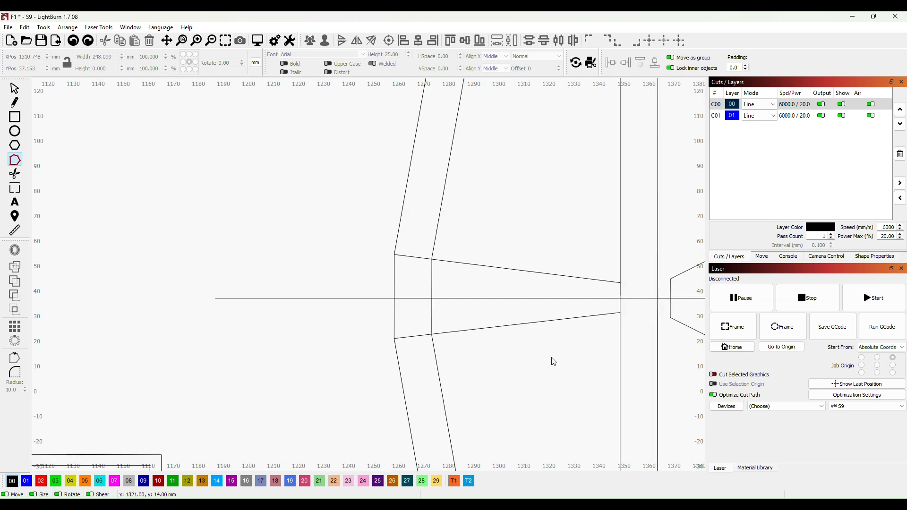
scroll(666, 269, right, 3)
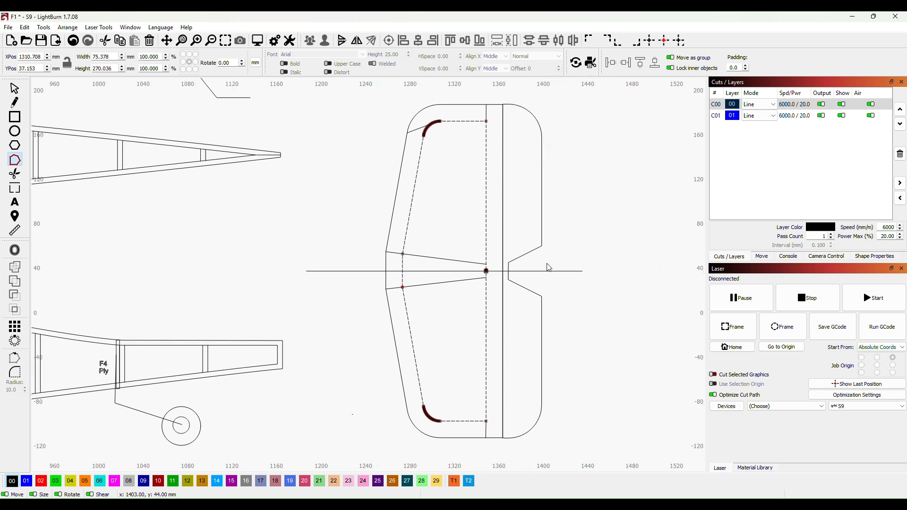
click(15, 174)
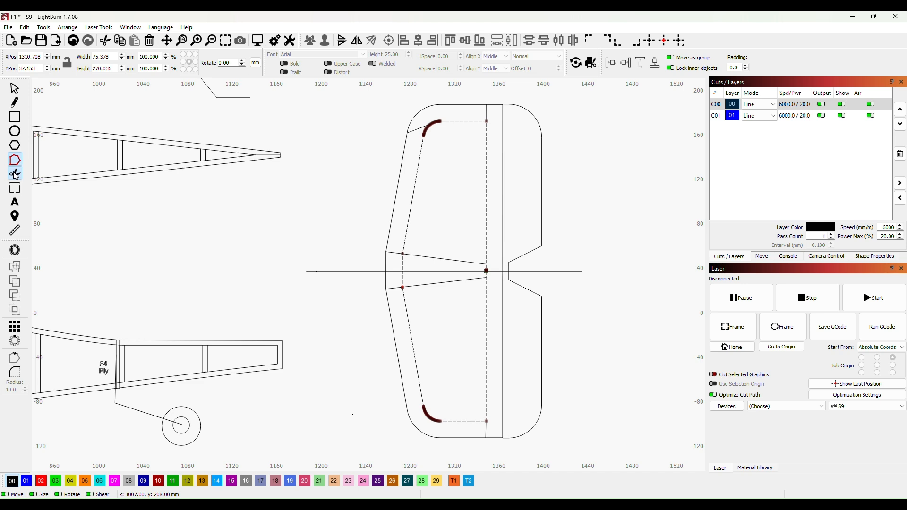
click(515, 271)
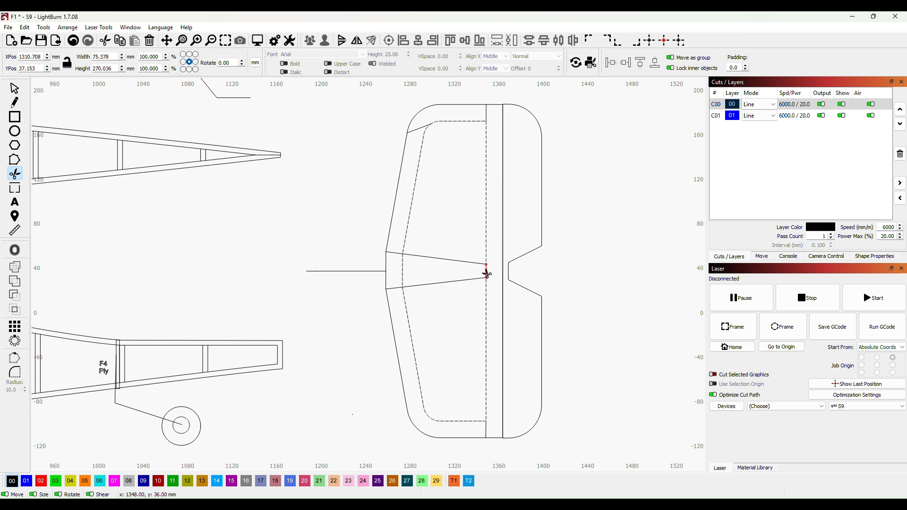
click(361, 271)
key(Escape)
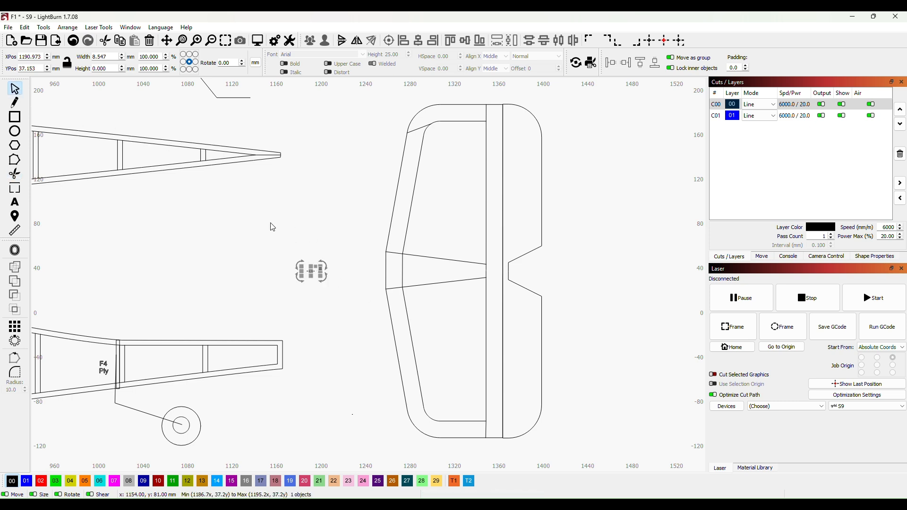
drag(272, 227, 335, 305)
click(353, 276)
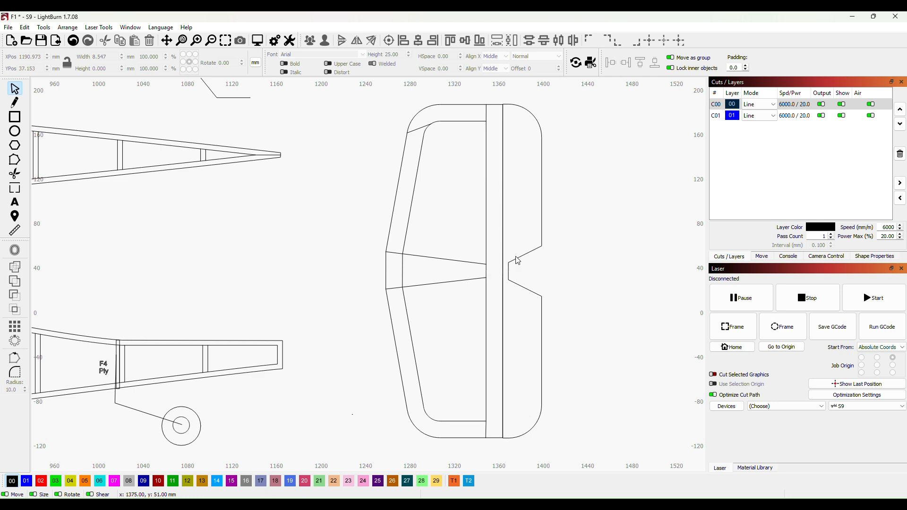
Step: Trace the upper tip frame piece on layer 02 along its slanted joint, inner edge and straight end up to the outer outline
scroll(582, 182, up, 2)
scroll(584, 185, down, 5)
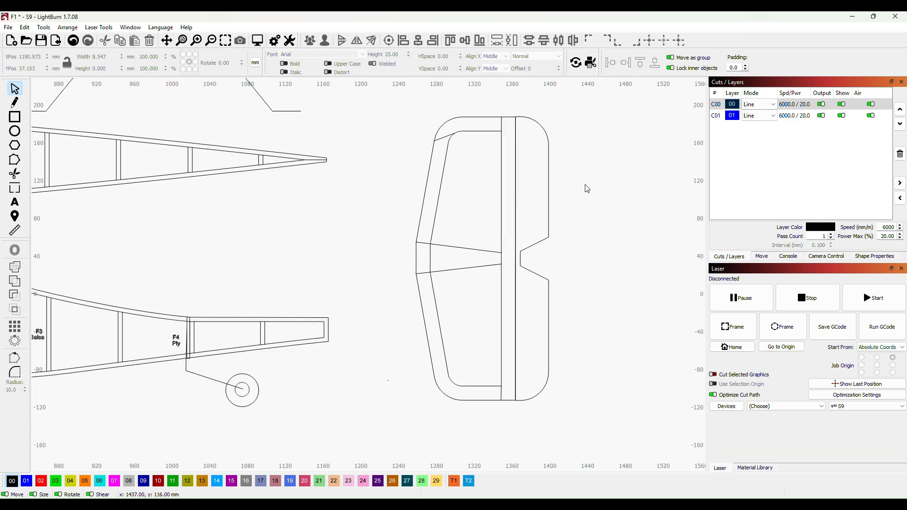
drag(625, 191, 579, 209)
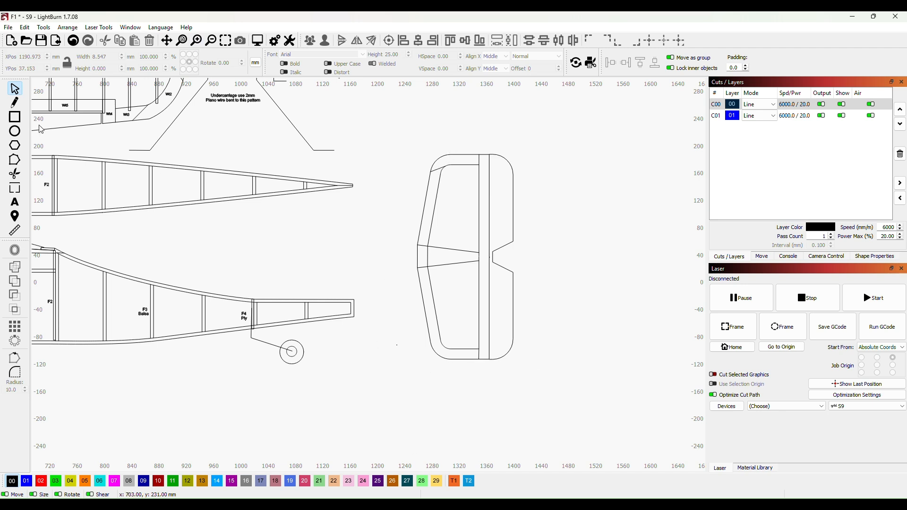
scroll(401, 189, up, 4)
drag(383, 188, 259, 231)
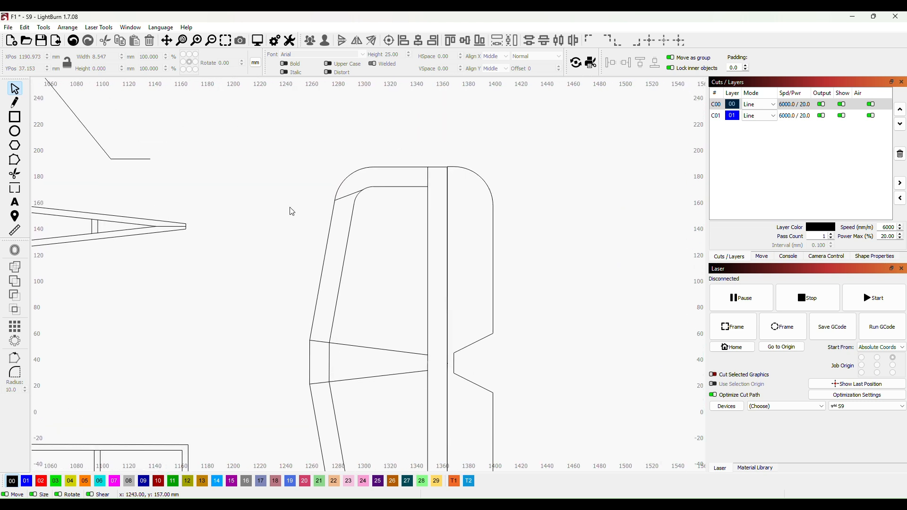
click(15, 103)
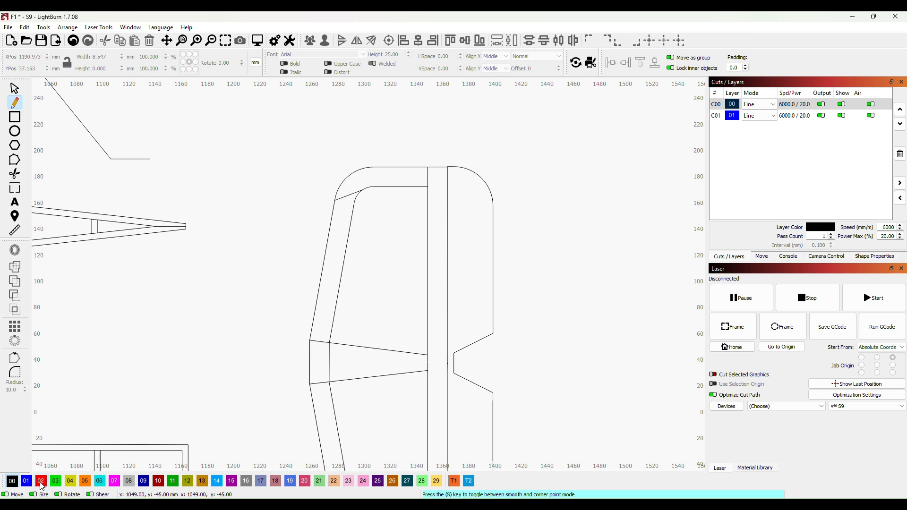
scroll(297, 196, up, 2)
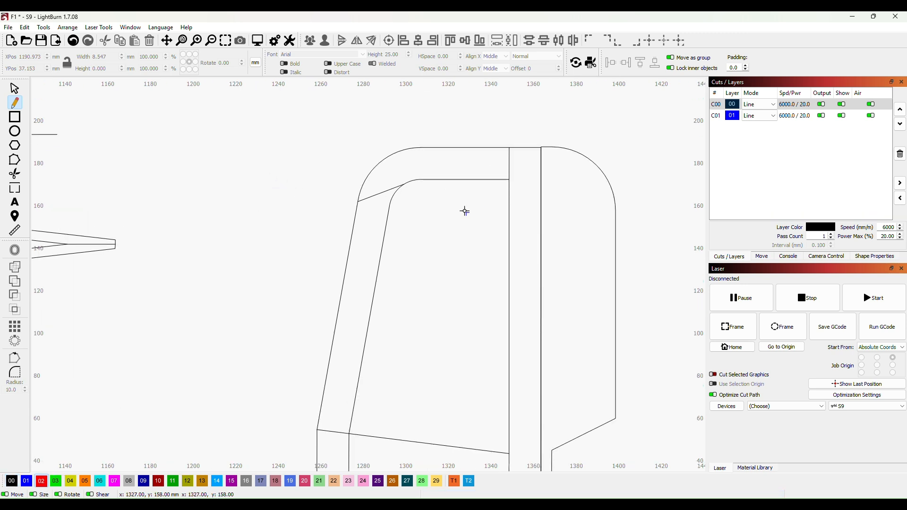
drag(464, 211, 413, 235)
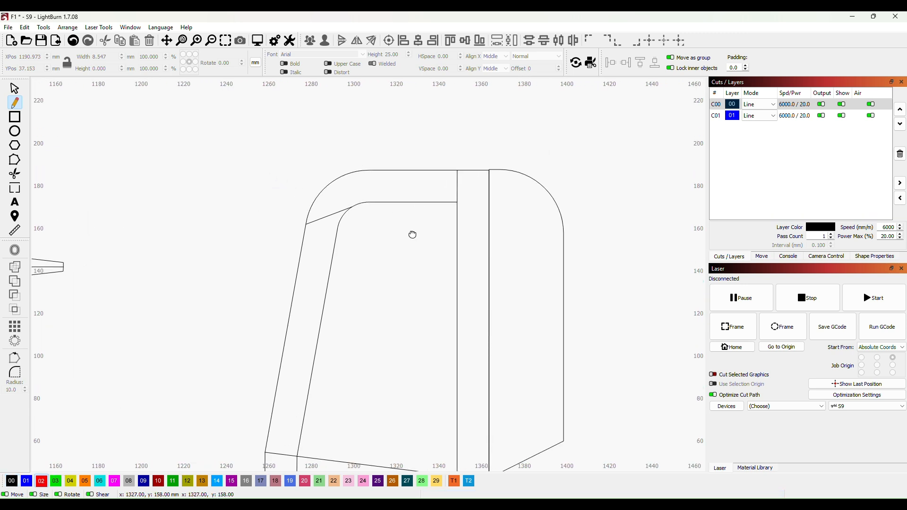
click(306, 225)
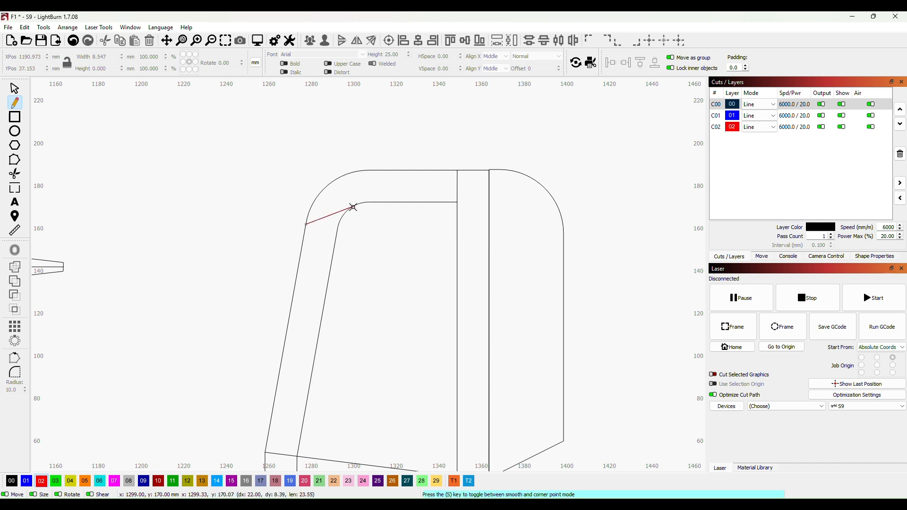
drag(353, 207, 370, 202)
click(369, 203)
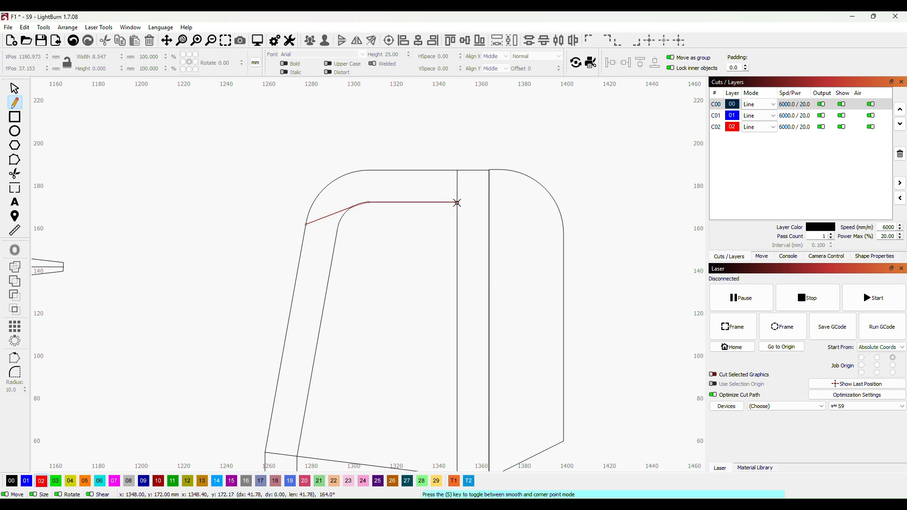
click(456, 202)
click(457, 171)
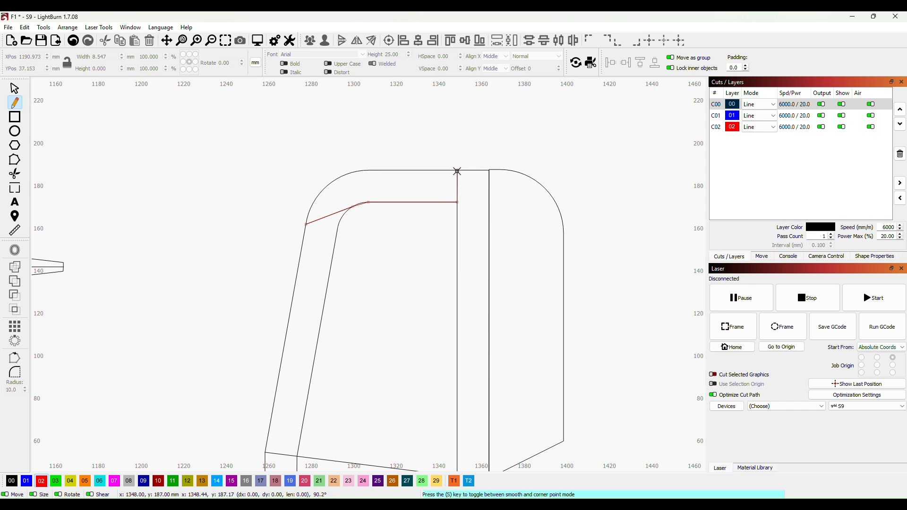
Step: Continue the traced piece along the outer edge and rounded corner with short straight segments, closing it at the slanted joint
click(365, 170)
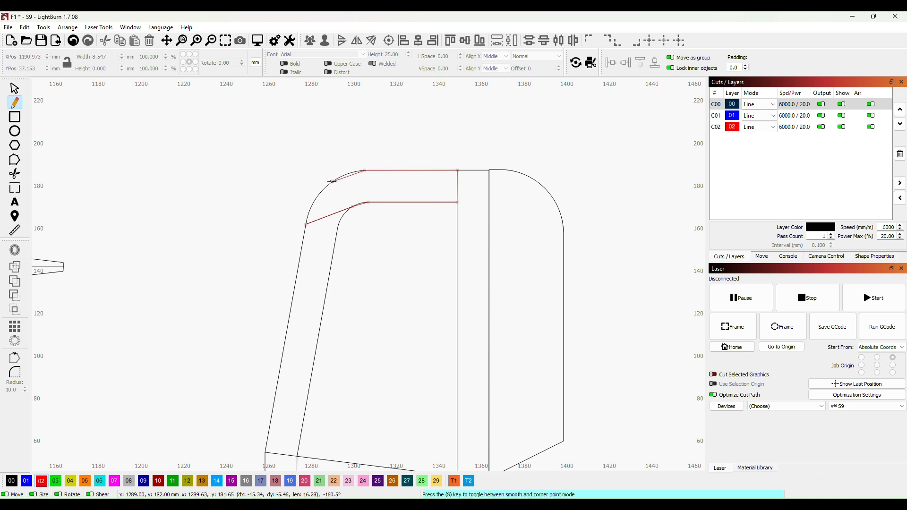
click(333, 181)
click(311, 204)
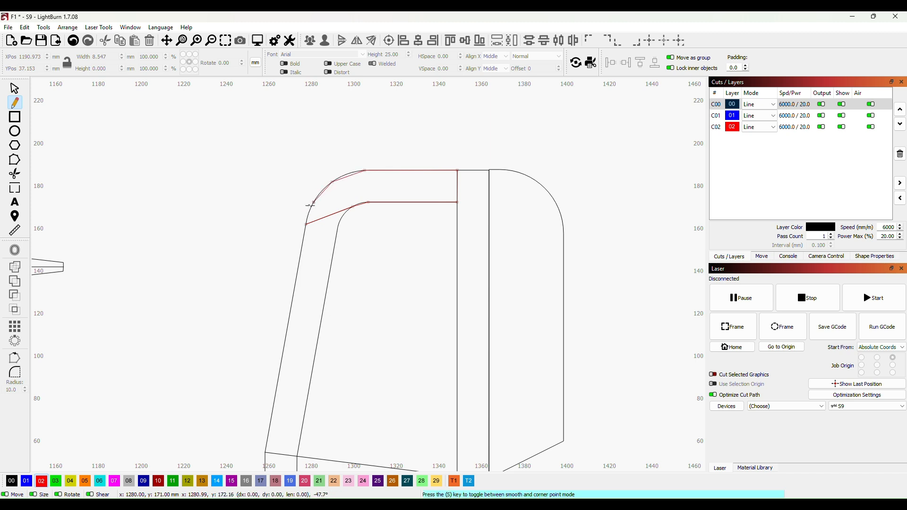
click(306, 223)
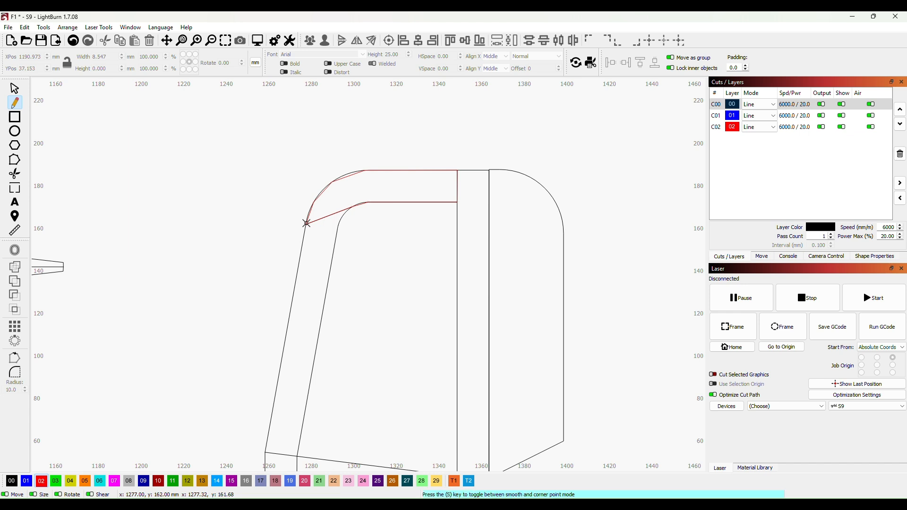
click(18, 88)
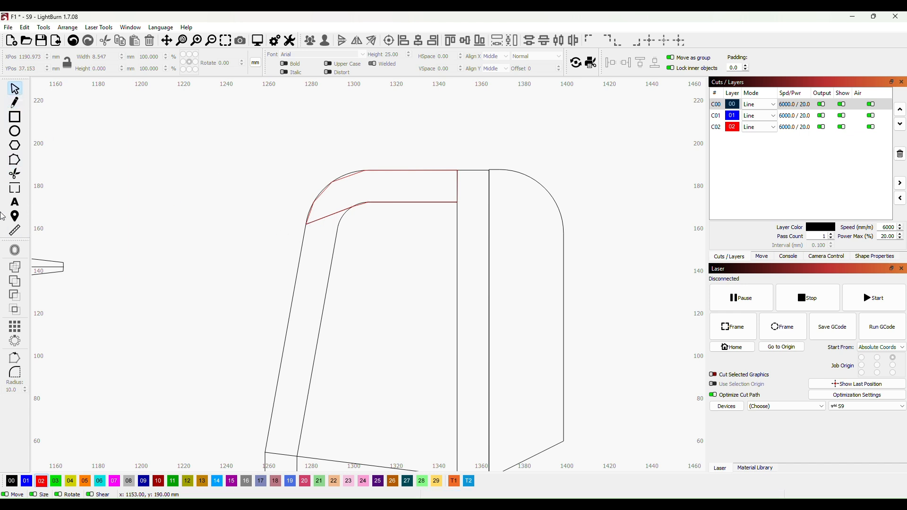
Step: Bend the traced piece's straight corner segments into smooth curves that follow the frame's inner and outer rounded corners
click(14, 159)
scroll(340, 274, up, 5)
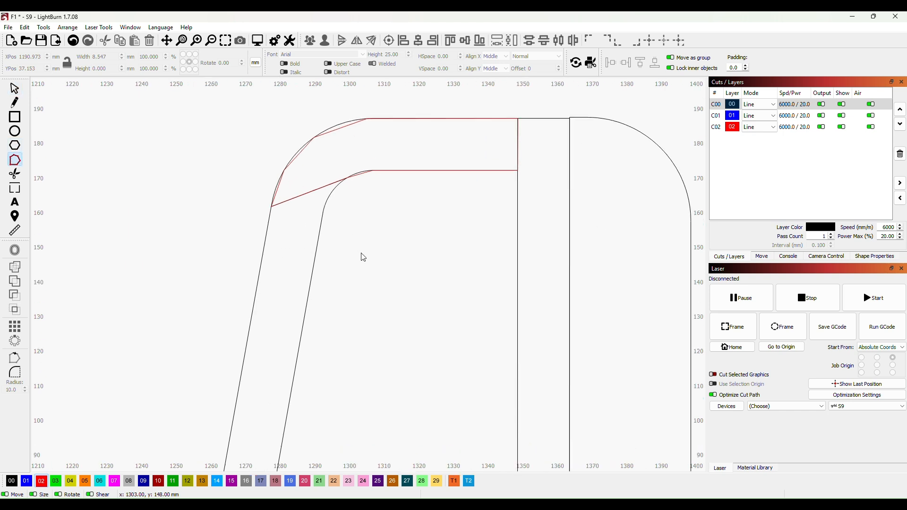
drag(379, 197, 375, 274)
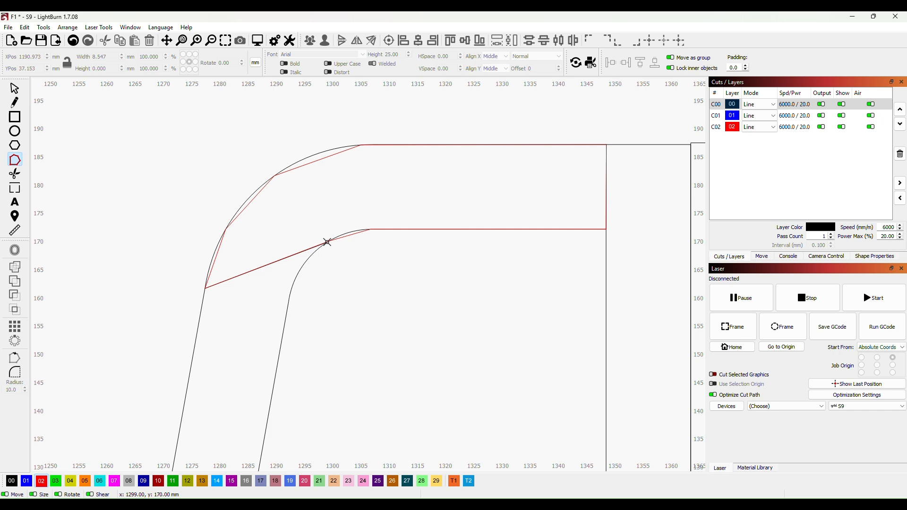
right_click(328, 242)
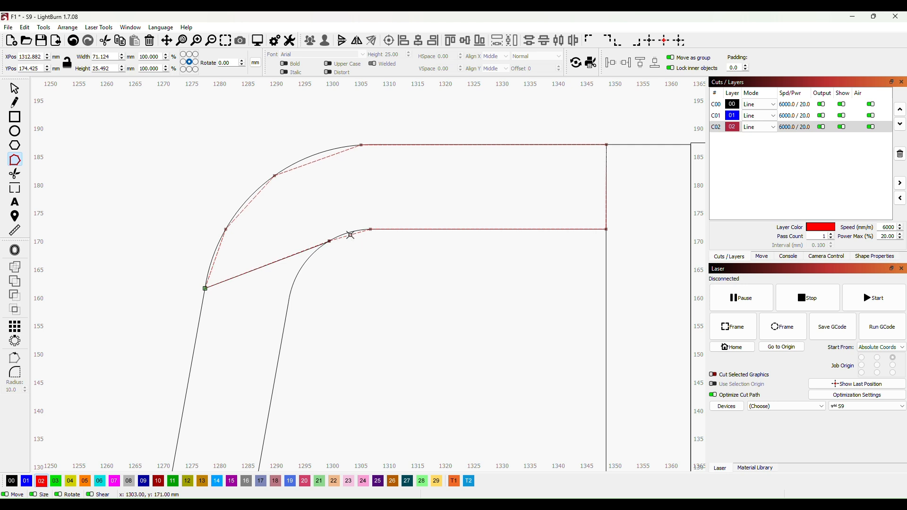
click(348, 231)
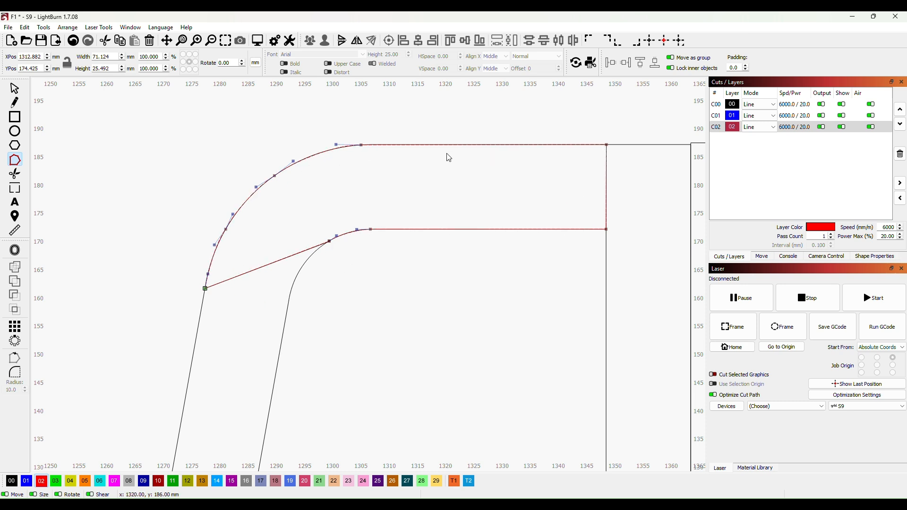
scroll(451, 304, down, 4)
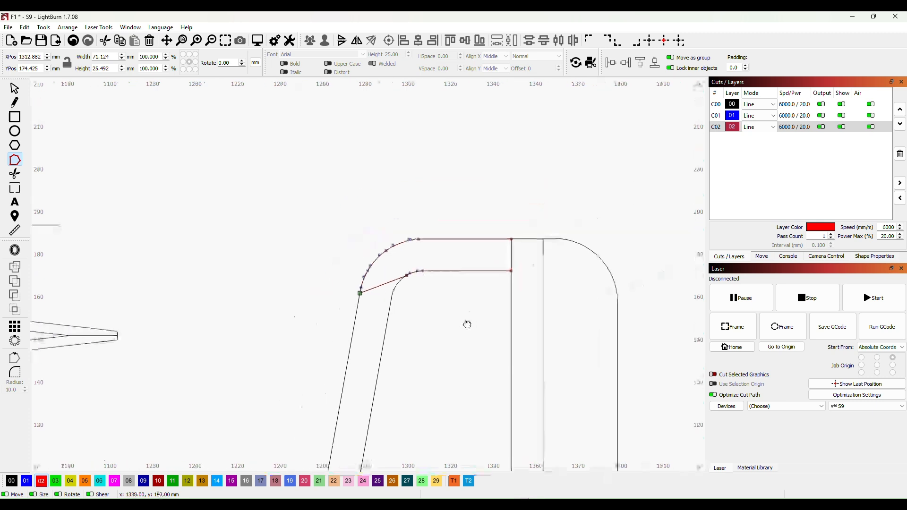
drag(468, 324, 455, 250)
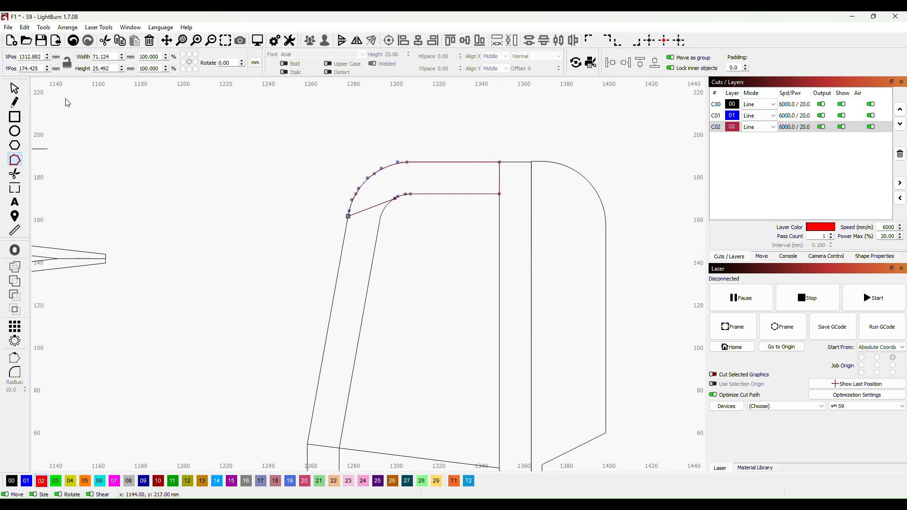
Step: Move the traced tip piece about 99 mm out of the tail assembly towards the fuselage and assign it to layer 00
click(14, 89)
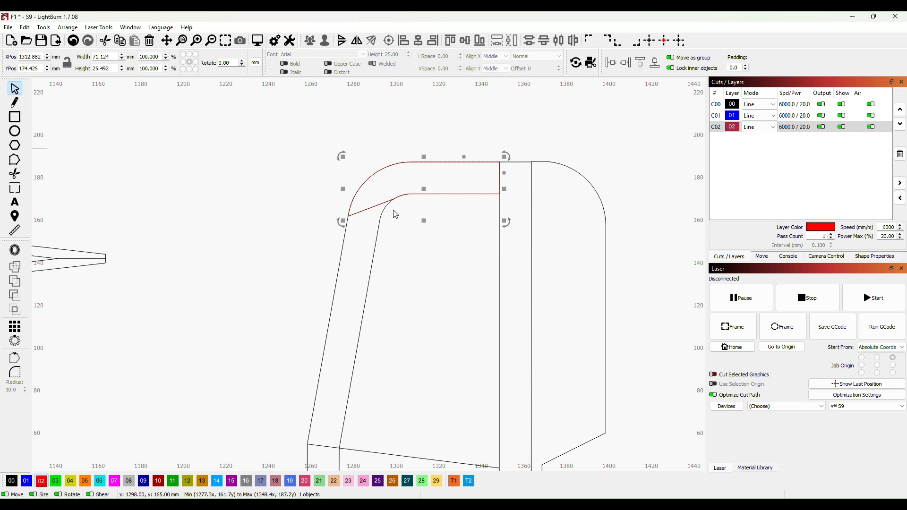
drag(373, 207, 161, 222)
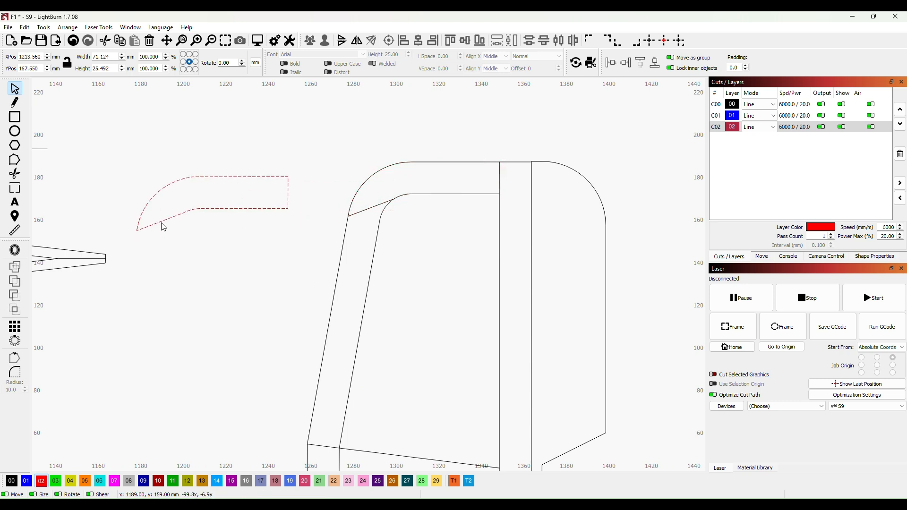
drag(180, 283, 354, 270)
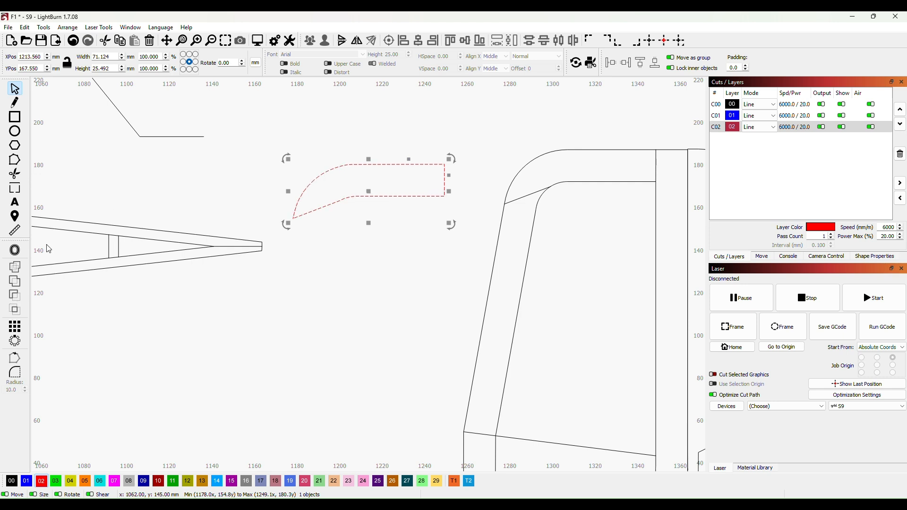
click(12, 480)
click(351, 130)
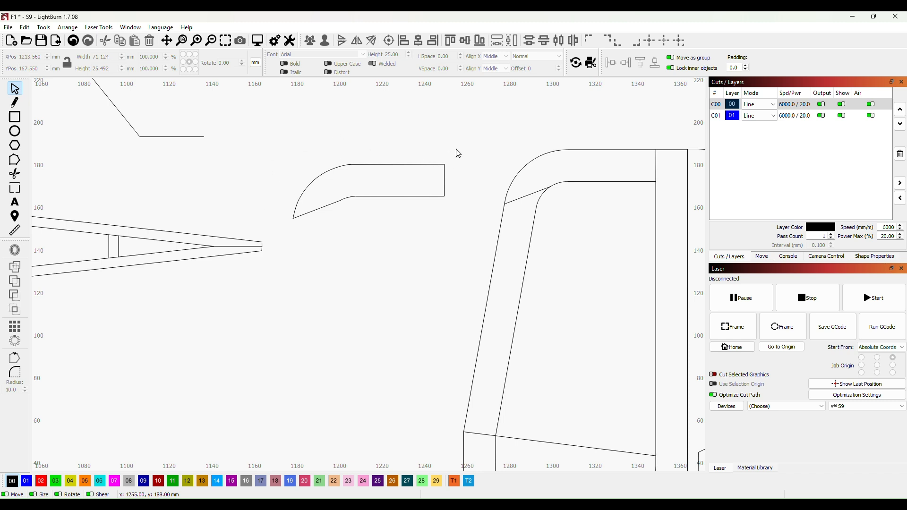
Step: Copy the tip piece, paste the duplicate below the original and flip it vertically
drag(265, 131, 459, 243)
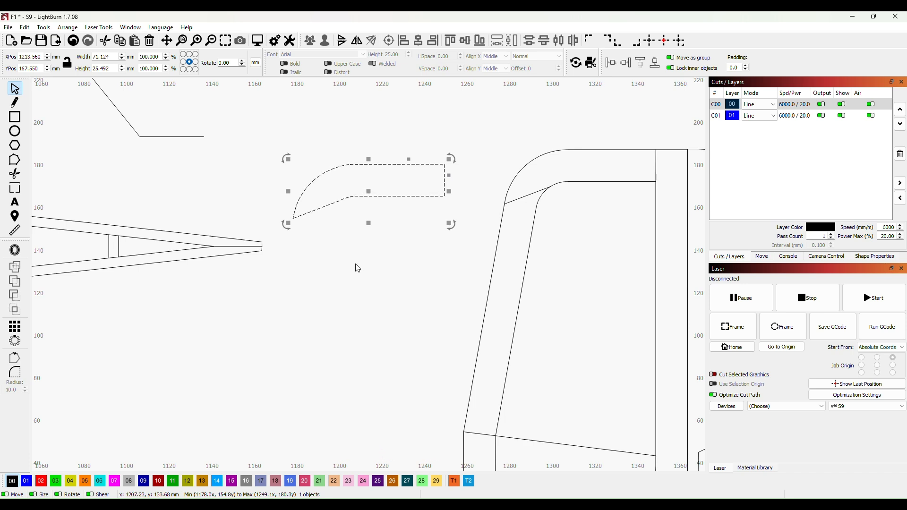
key(ctrl+c)
key(ctrl+v)
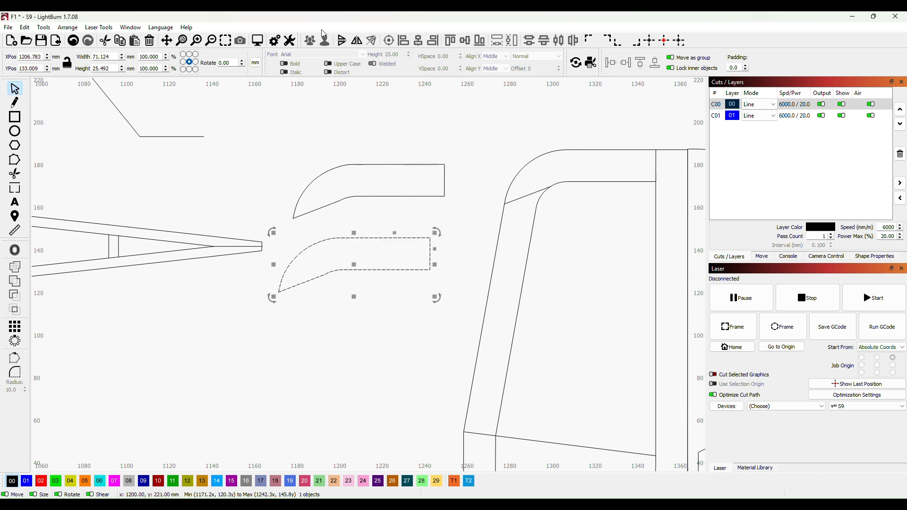
click(342, 40)
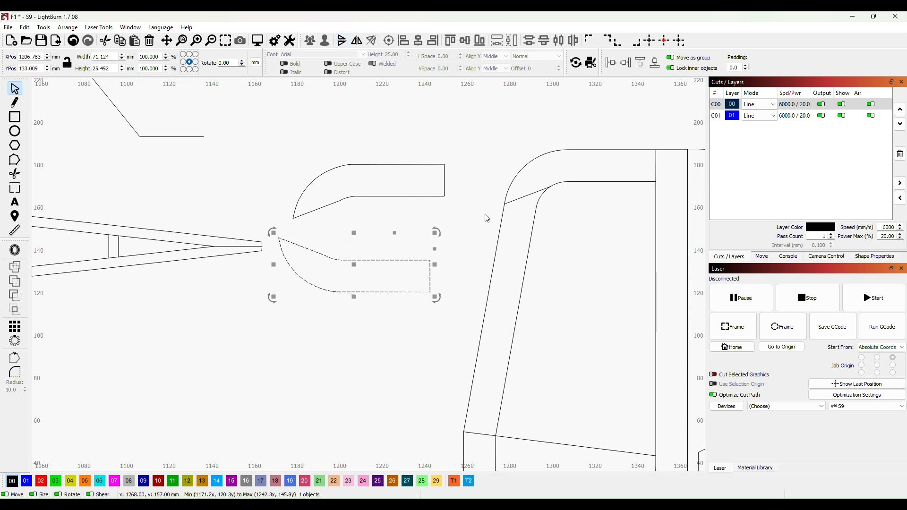
Step: Label both tip pieces "T1" with text 4 mm high
drag(401, 55, 392, 55)
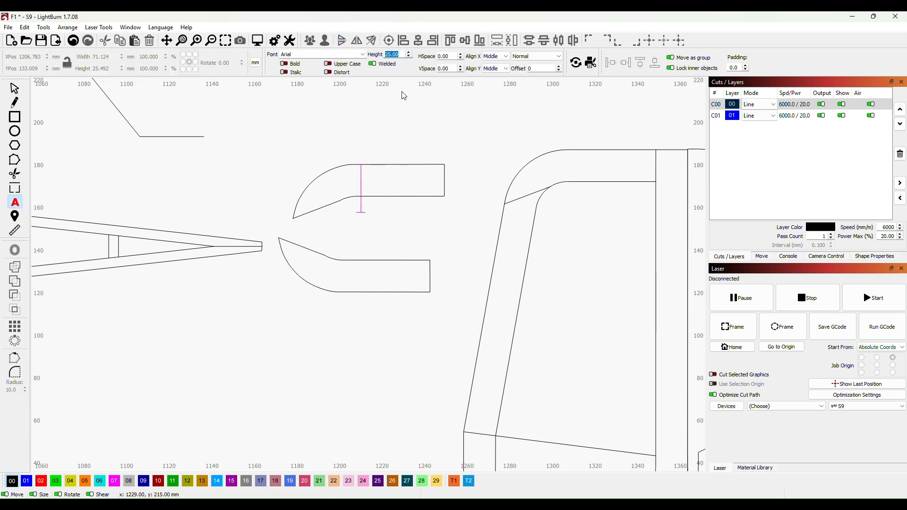
text(4)
click(366, 182)
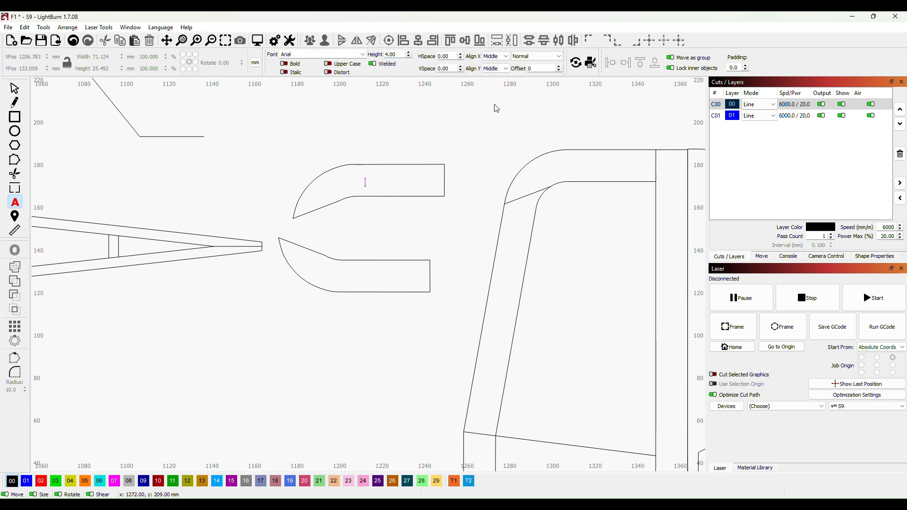
text(T1)
click(358, 274)
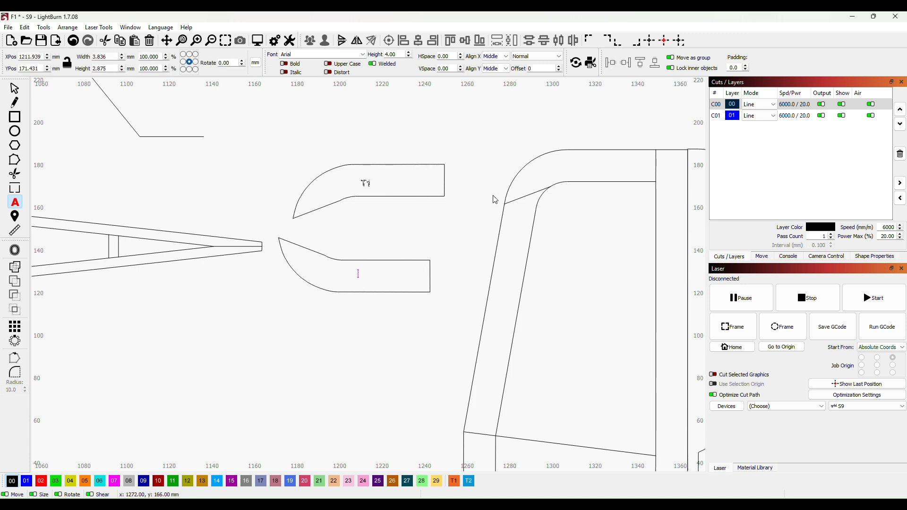
text(T1)
Step: Group each of the two tip pieces with its own T1 label
scroll(375, 364, down, 10)
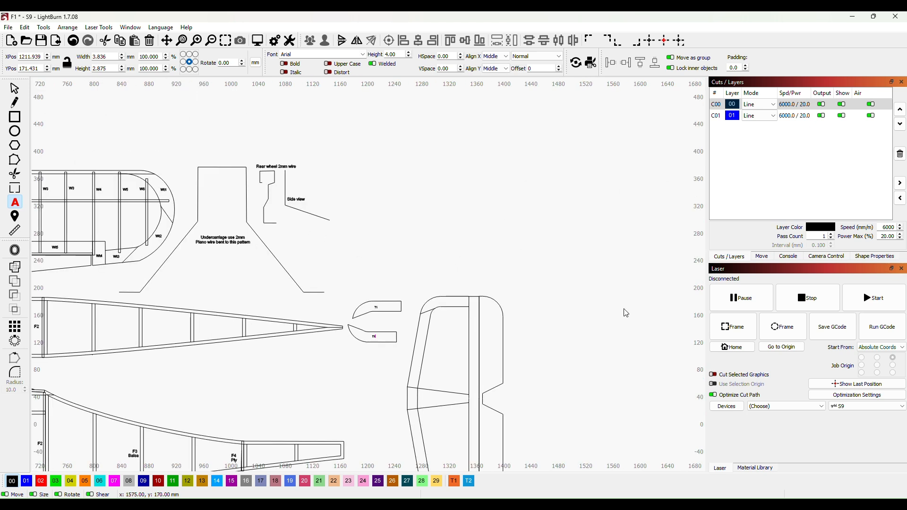
drag(479, 83, 579, 214)
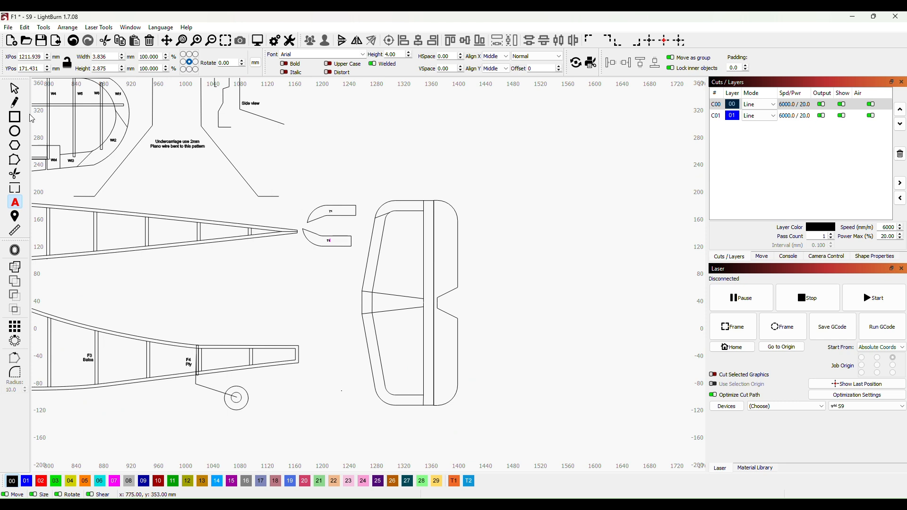
click(14, 89)
drag(298, 194, 363, 232)
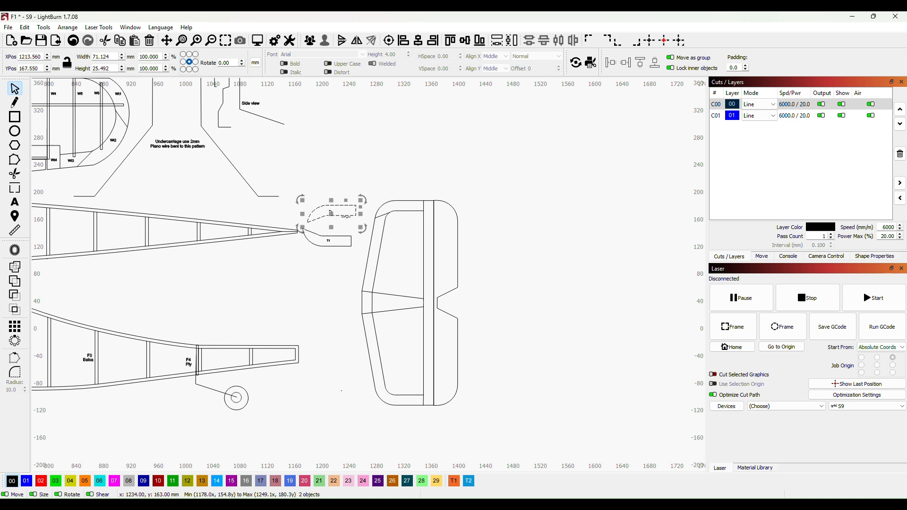
right_click(349, 216)
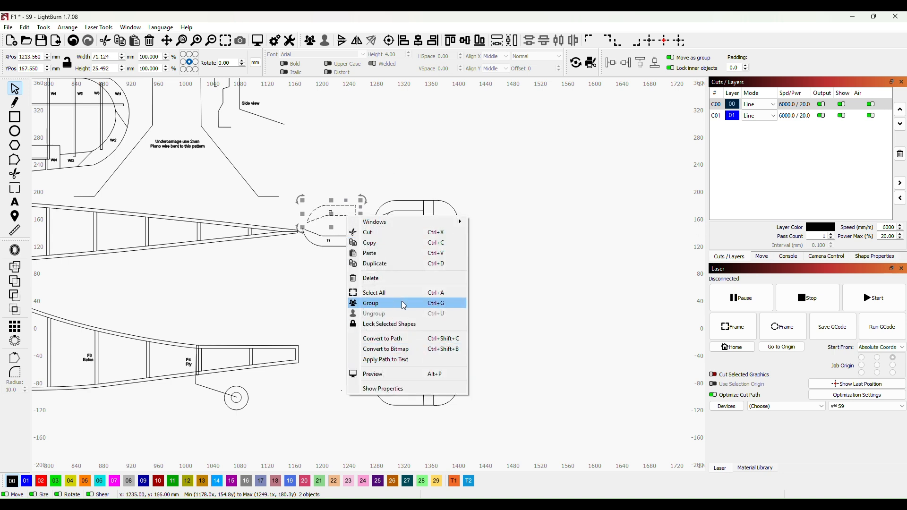
click(378, 303)
drag(300, 225, 362, 273)
right_click(342, 249)
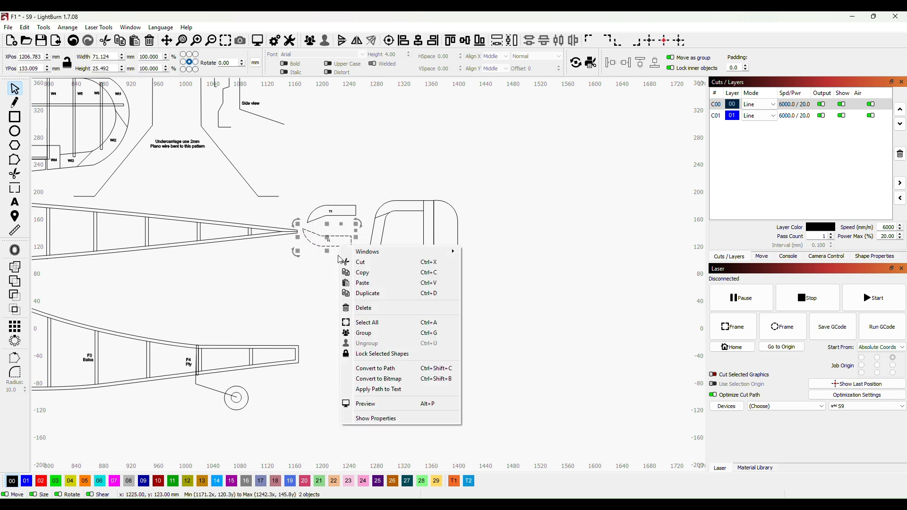
click(366, 333)
click(502, 224)
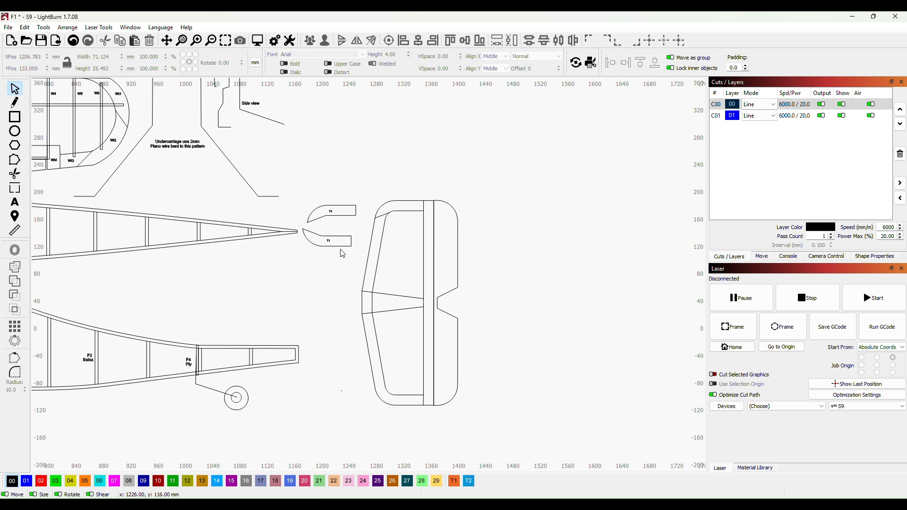
Step: Place one of the two T1 tip pieces back into the lower end of the tail assembly
click(339, 247)
scroll(506, 219, up, 4)
scroll(484, 237, down, 3)
drag(287, 247, 373, 436)
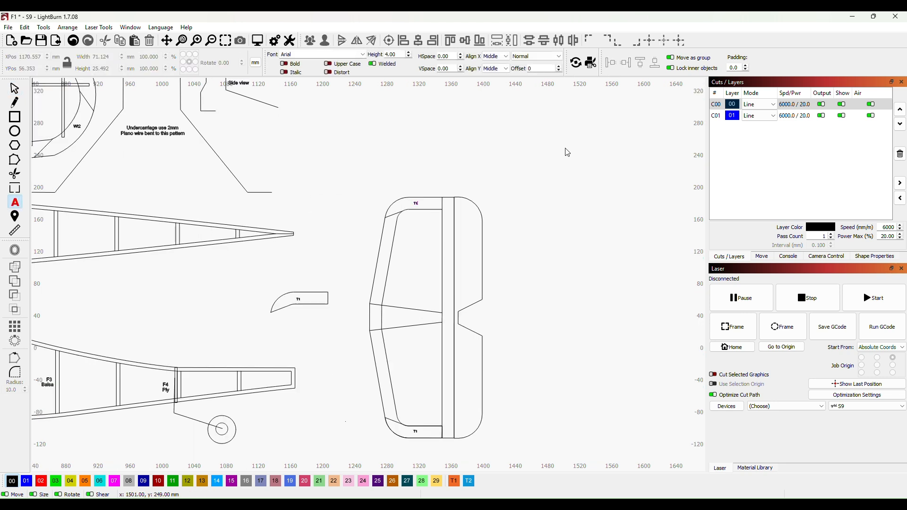
Step: Label the upper tip of the tail assembly "T1" with text 4 mm high
click(330, 227)
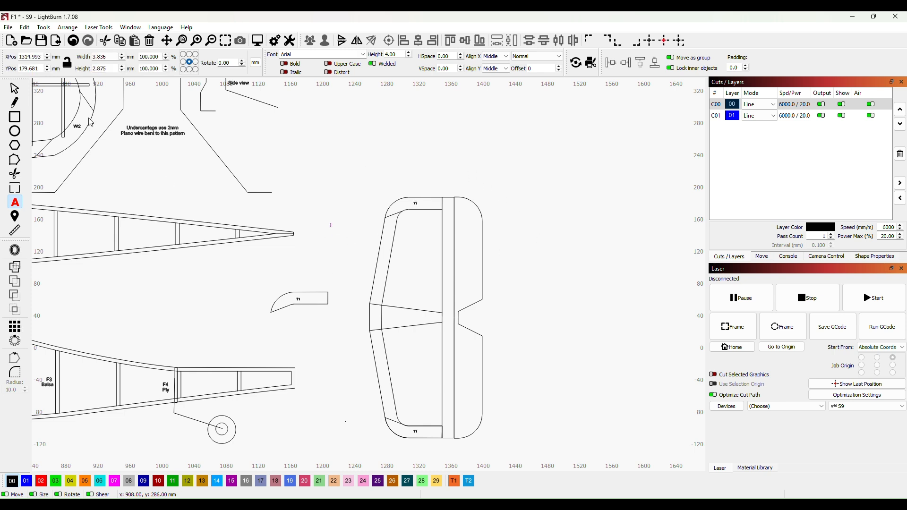
click(15, 89)
click(415, 203)
scroll(335, 253, down, 5)
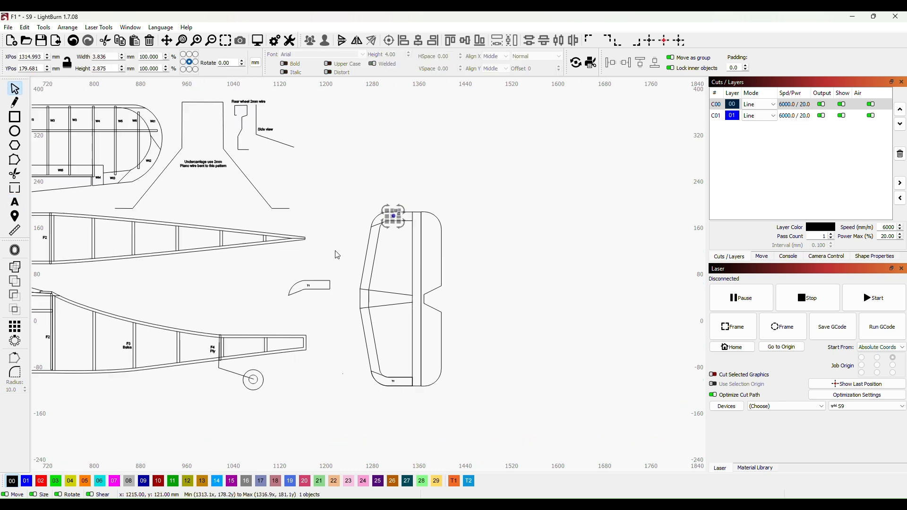
click(461, 247)
Step: Move the loose T1 piece above the gridded work area to about X 65, Y 495 mm and place a pasted copy just below it
scroll(444, 265, down, 1)
drag(444, 266, 610, 285)
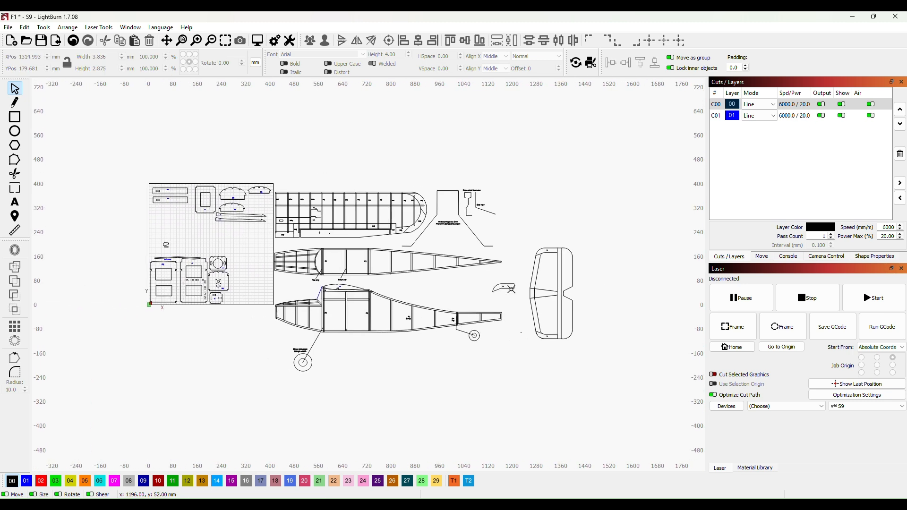
drag(511, 288, 181, 160)
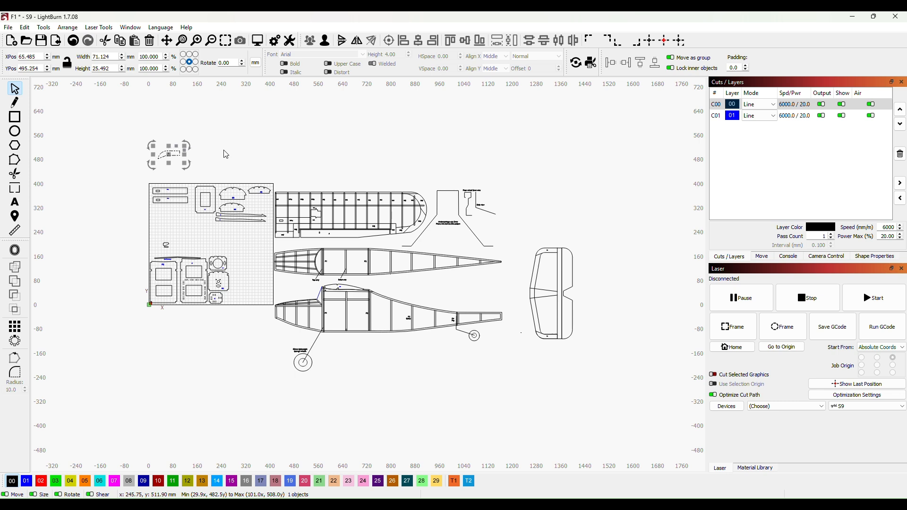
key(ctrl+v)
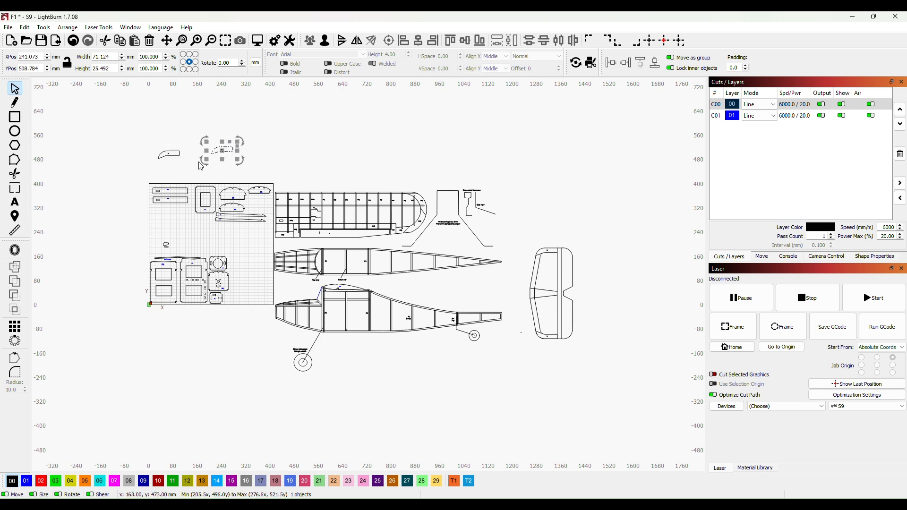
click(180, 165)
drag(226, 152, 174, 170)
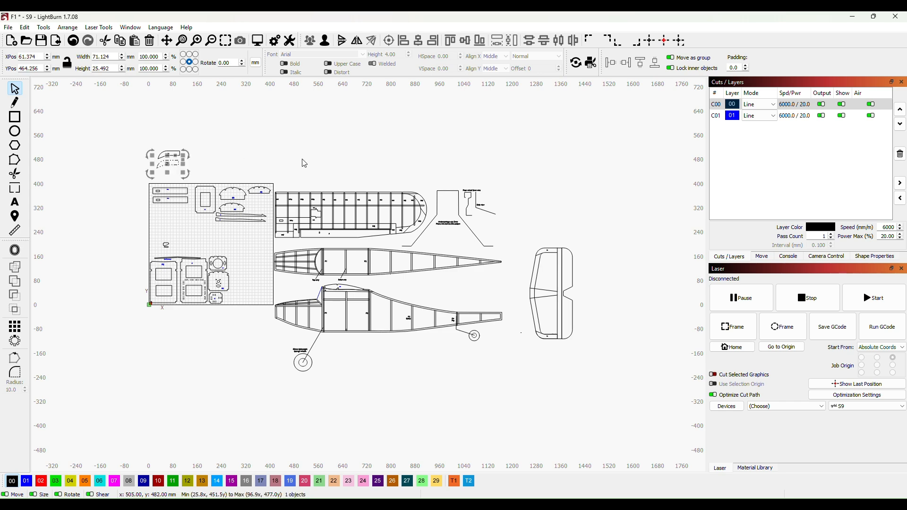
Step: Trim away the short inner leading-edge segment between the two converging centre lines of the tail
scroll(599, 247, up, 4)
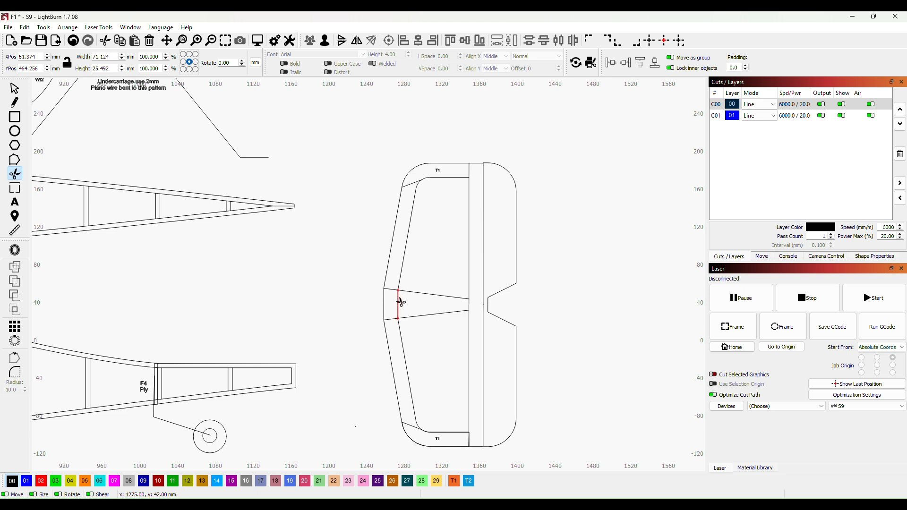
click(398, 302)
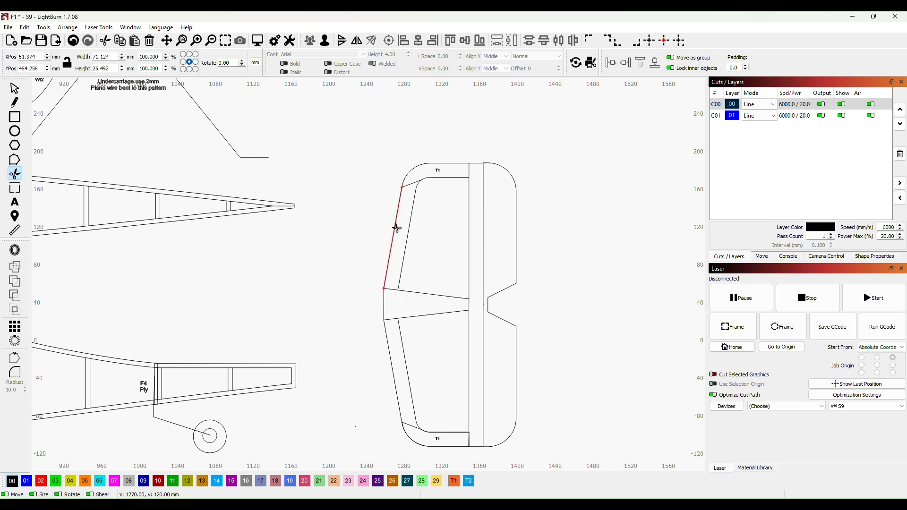
Step: Trace the upper leading-edge frame piece with a closed outline of straight lines from the centre joint to the T1 tip joint
click(16, 103)
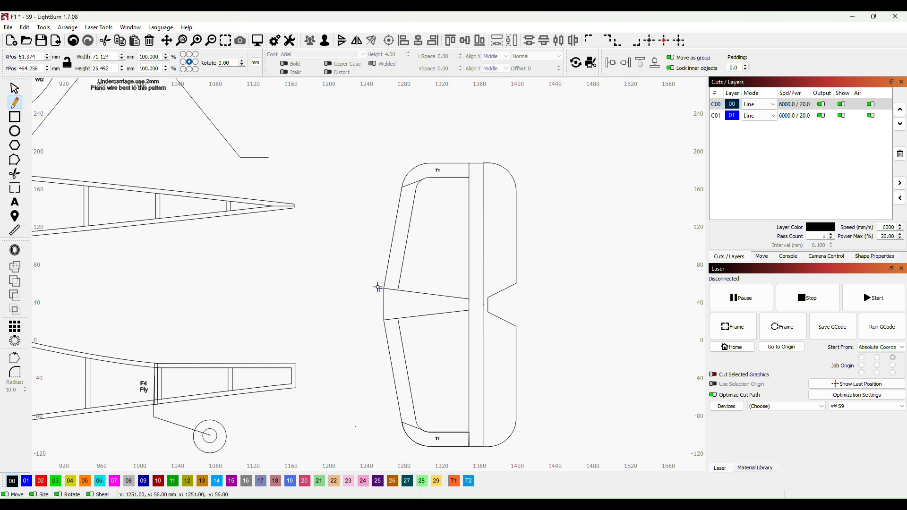
scroll(373, 285, up, 2)
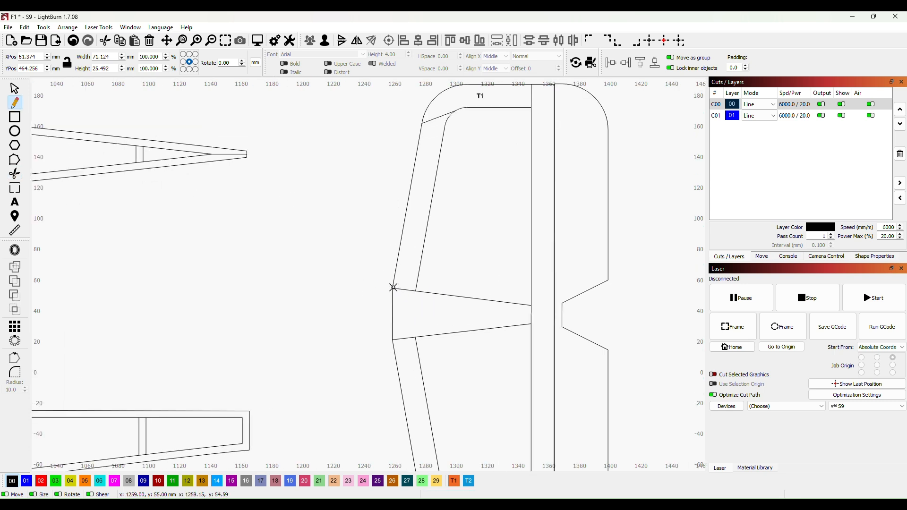
click(392, 287)
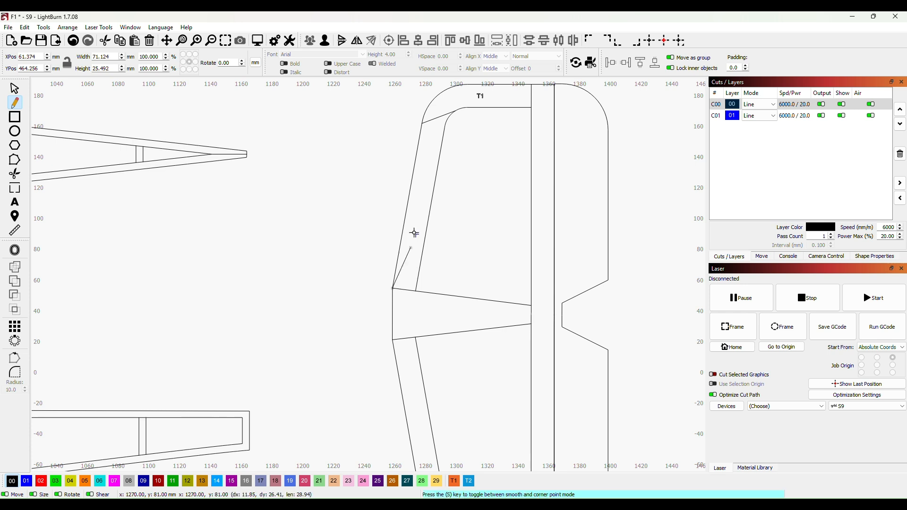
click(422, 124)
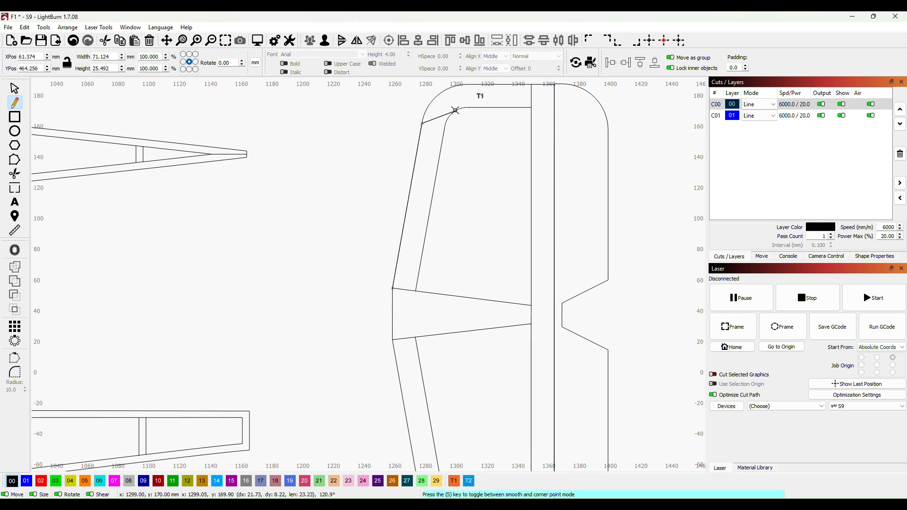
click(454, 112)
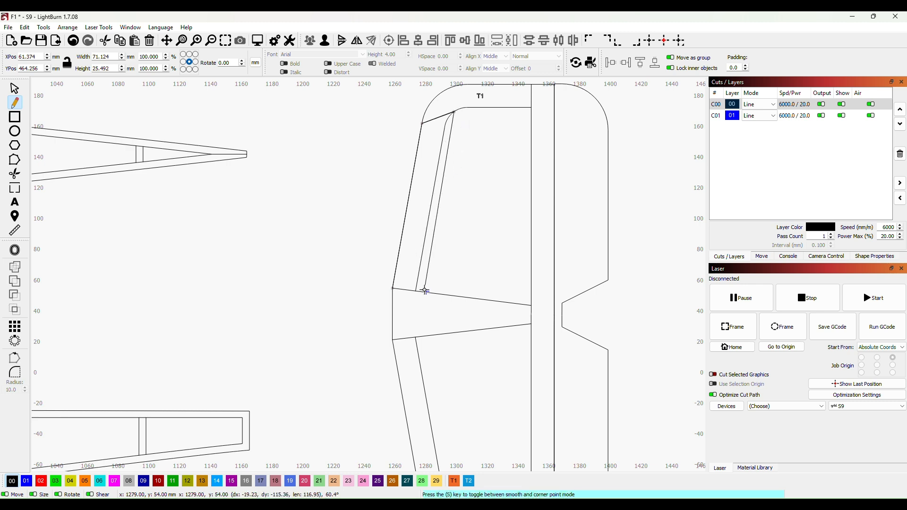
click(443, 137)
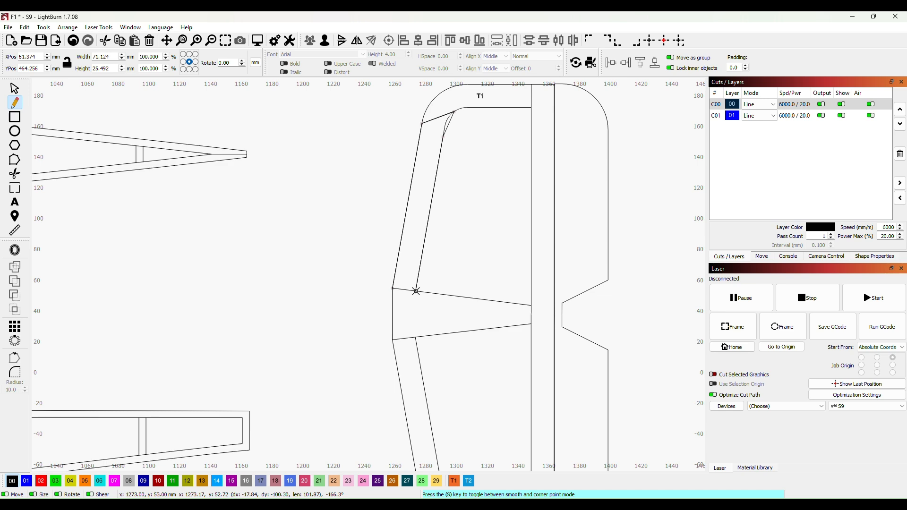
click(416, 291)
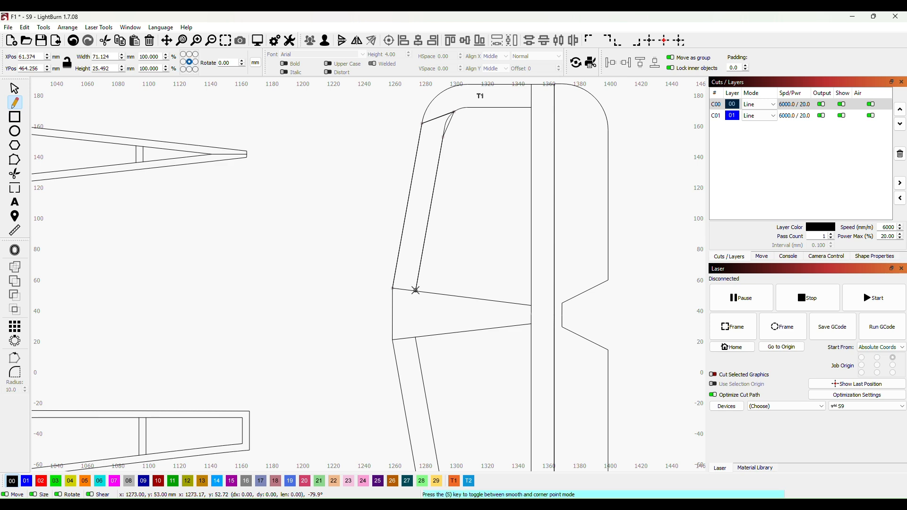
click(392, 288)
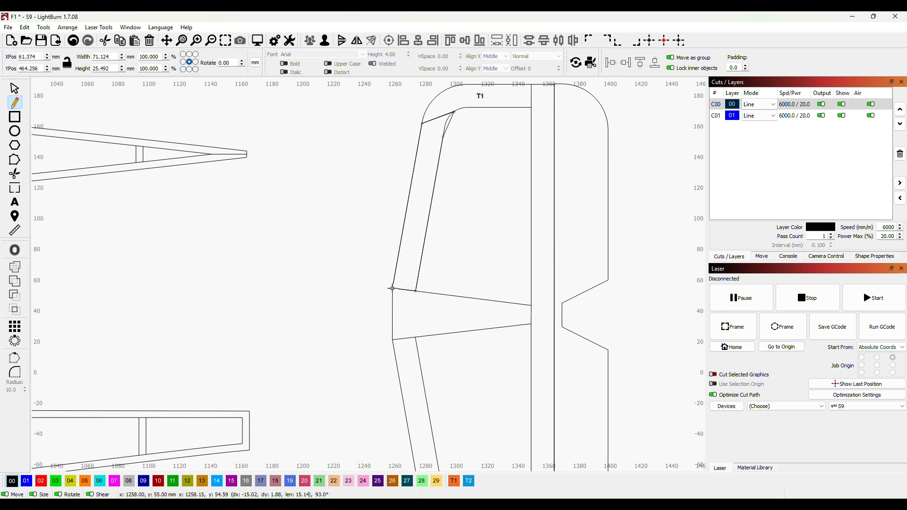
Step: Edit the traced piece's nodes so its short inner segment curves along the rounded frame corner by the T1 joint
scroll(316, 203, up, 2)
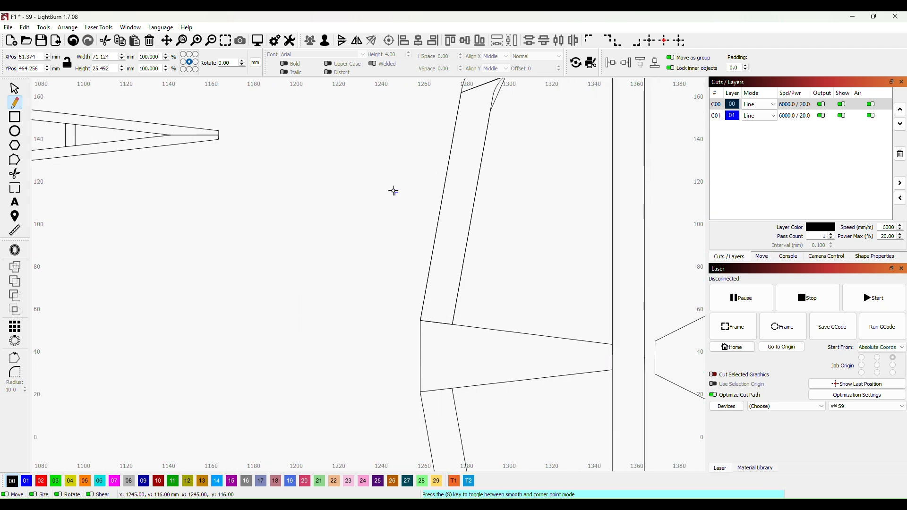
drag(546, 152, 432, 239)
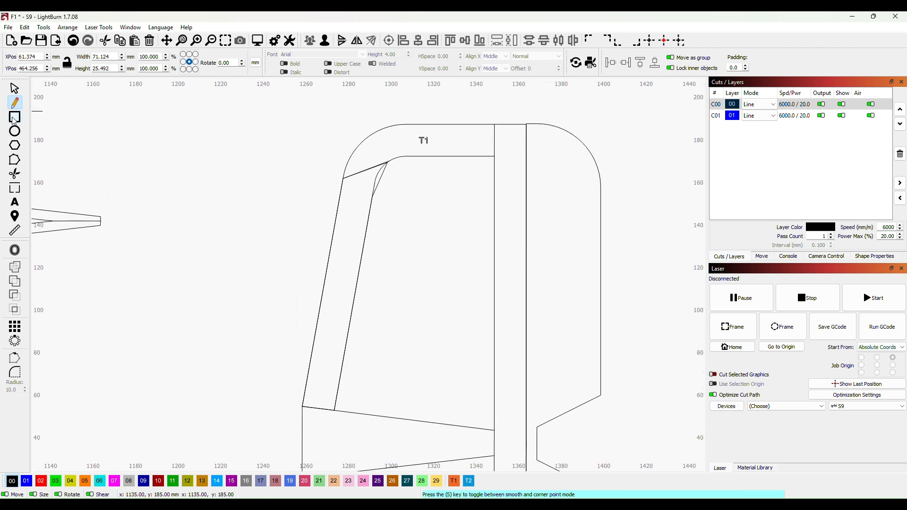
click(16, 160)
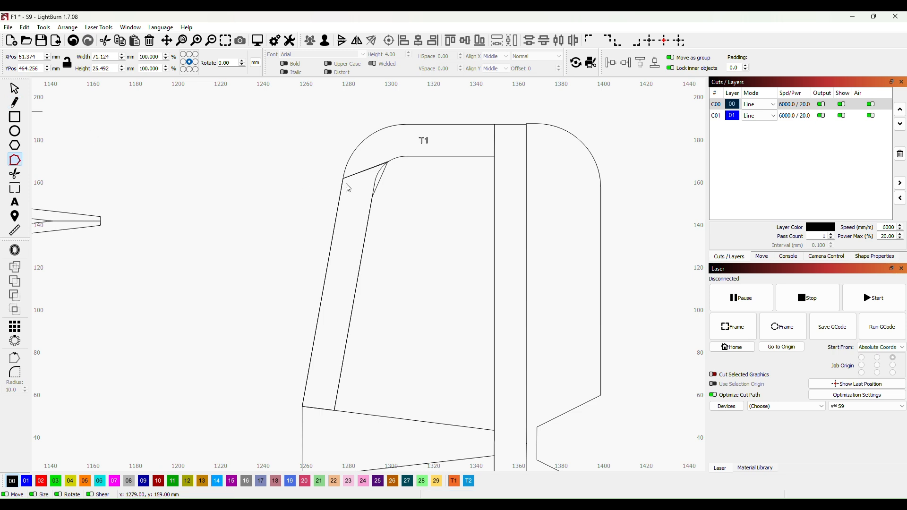
click(382, 177)
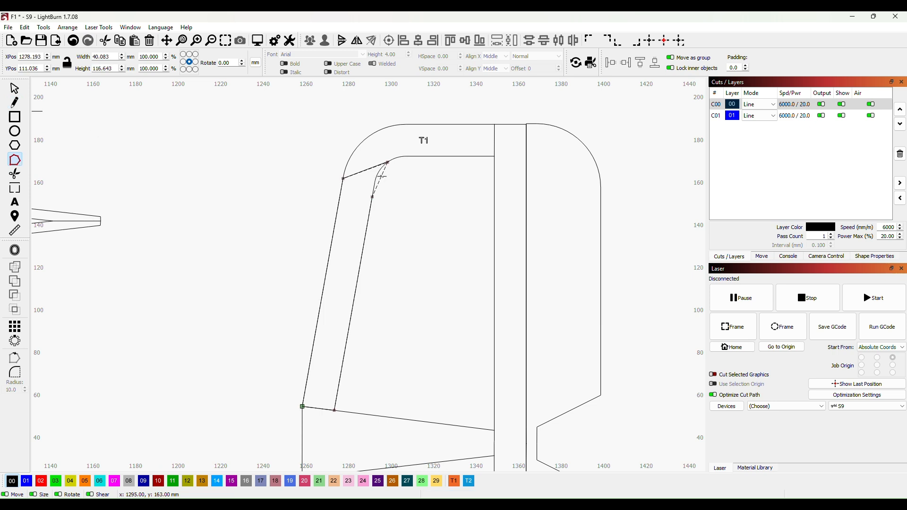
click(377, 175)
scroll(411, 208, down, 1)
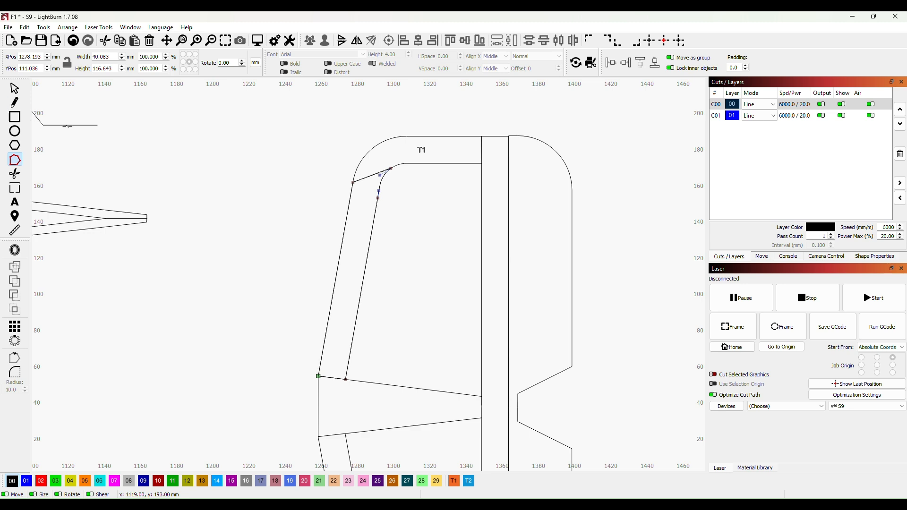
Step: Move the traced leading-edge piece about 58 mm out of the tail assembly towards the fuselage and rotate it to nearly horizontal
click(14, 88)
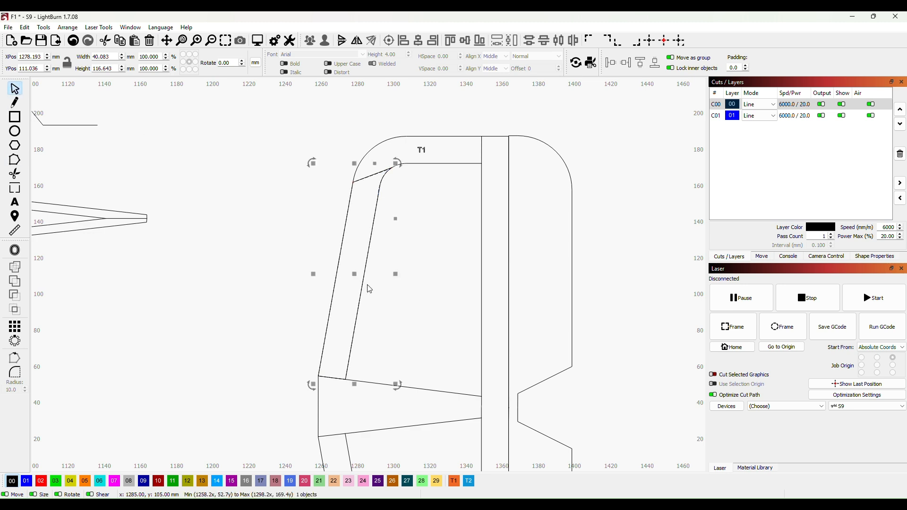
drag(355, 274, 253, 284)
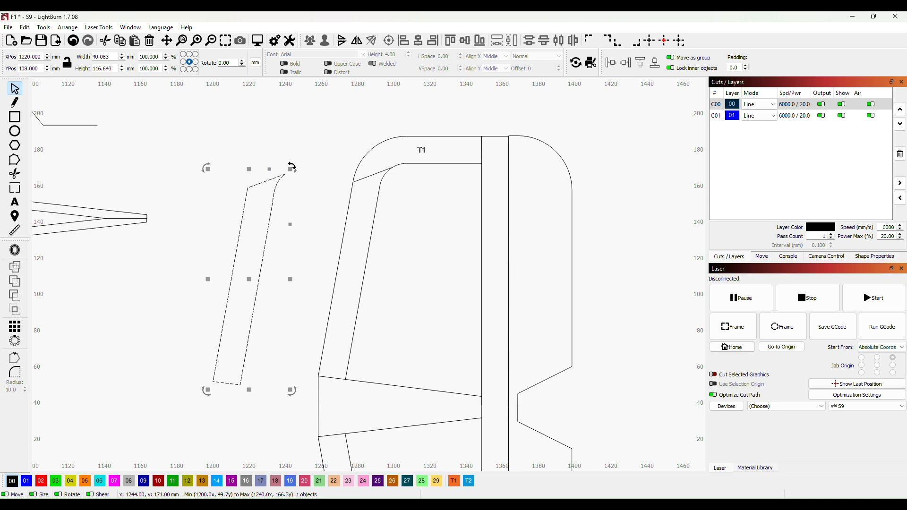
drag(294, 166, 319, 300)
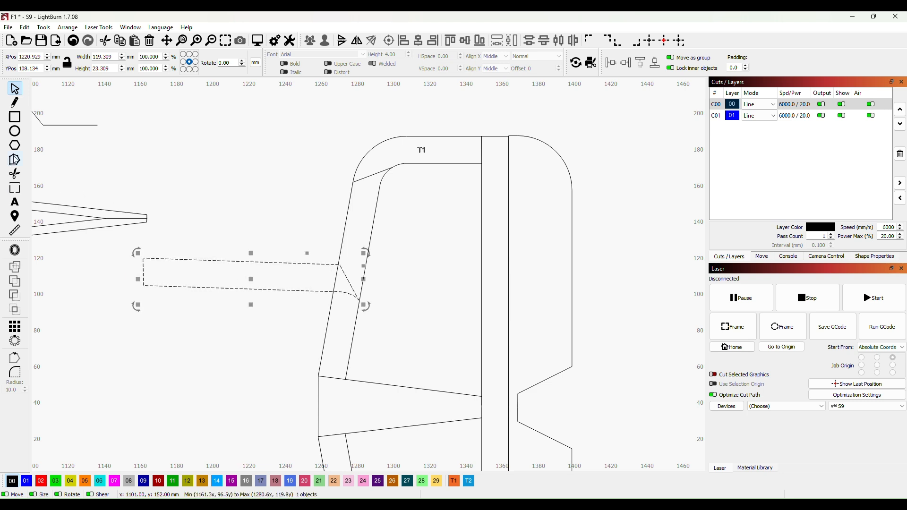
Step: Label the extracted leading-edge piece "T2" with text 4 mm high
click(16, 206)
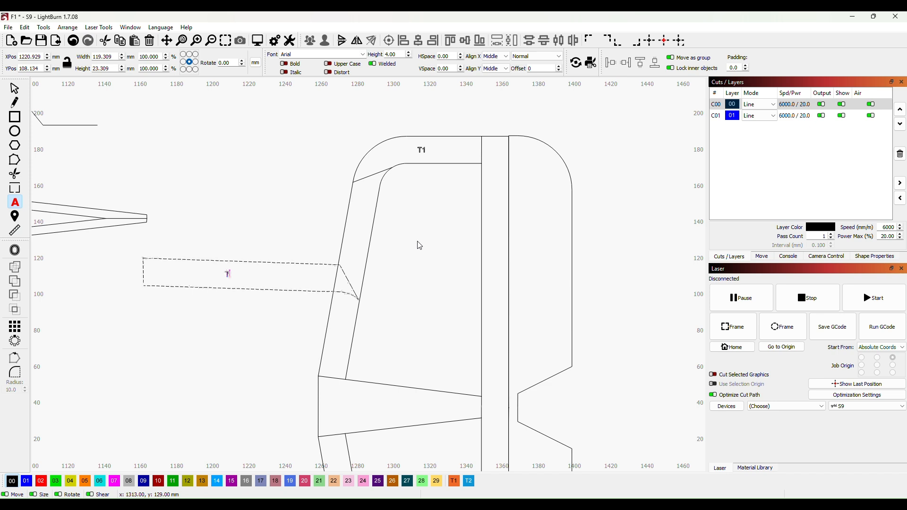
click(261, 355)
click(362, 350)
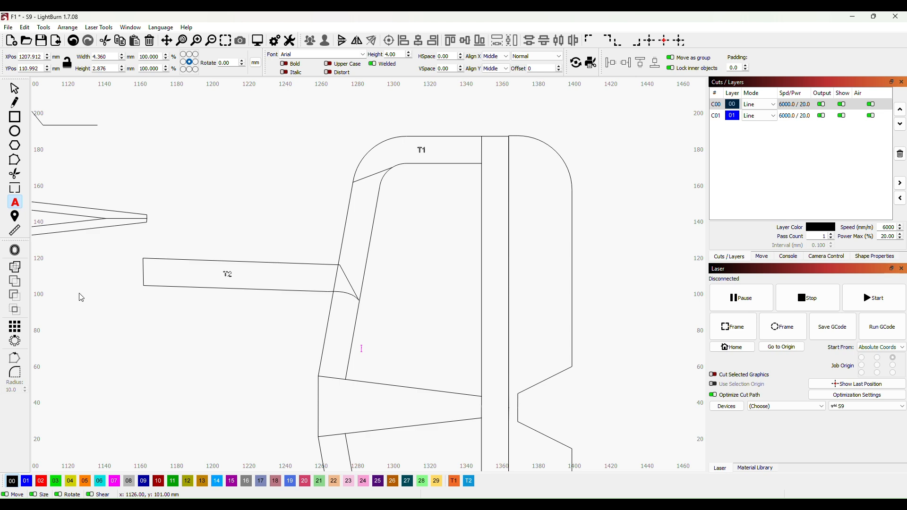
Step: Group the extracted leading-edge piece with its T2 label
click(19, 91)
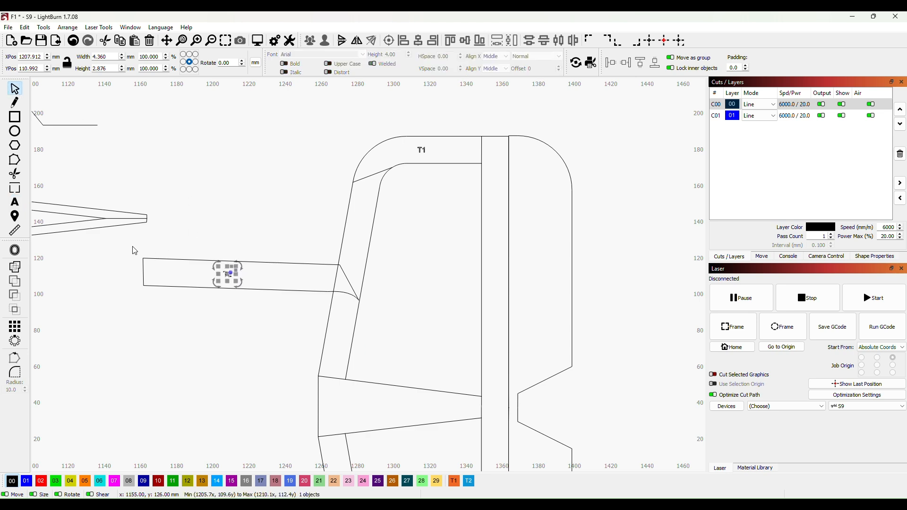
drag(135, 250, 388, 328)
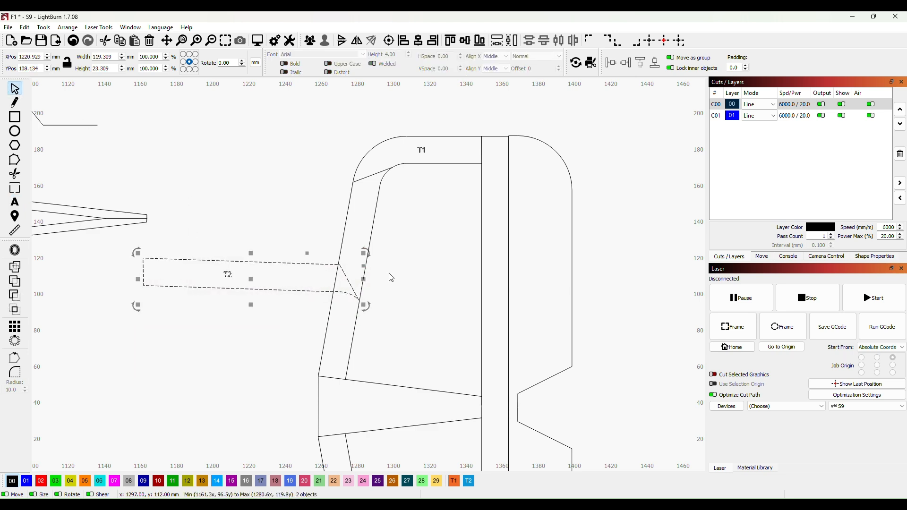
right_click(278, 289)
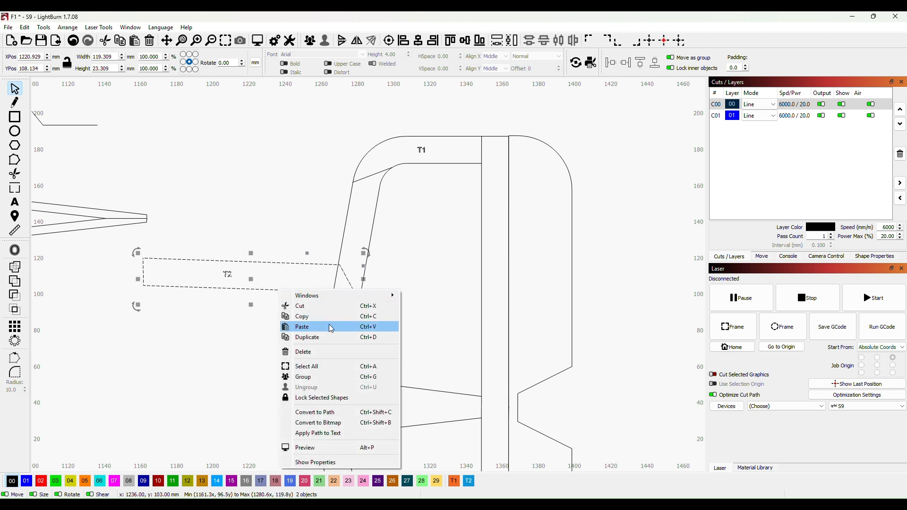
click(310, 378)
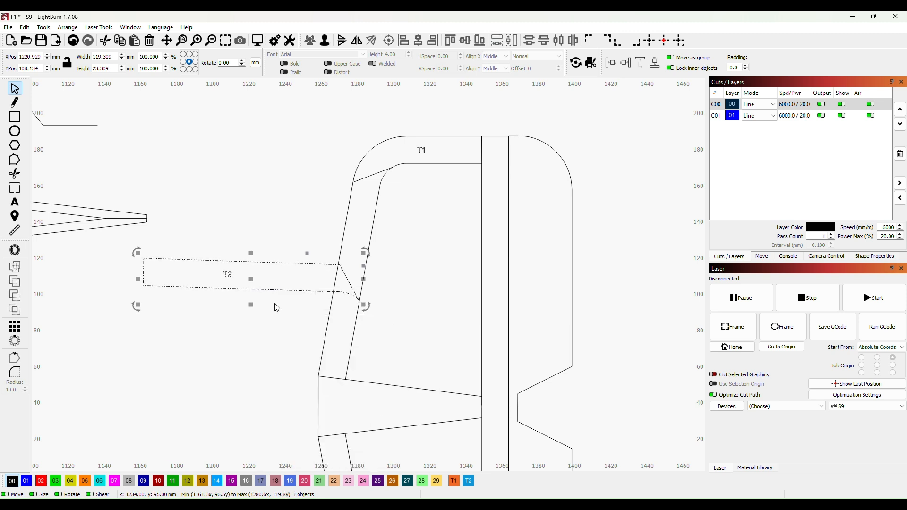
Step: Move the grouped T2 piece above the gridded work area beside the T1 pieces, at about X 185, Y 470 mm
scroll(247, 335, down, 6)
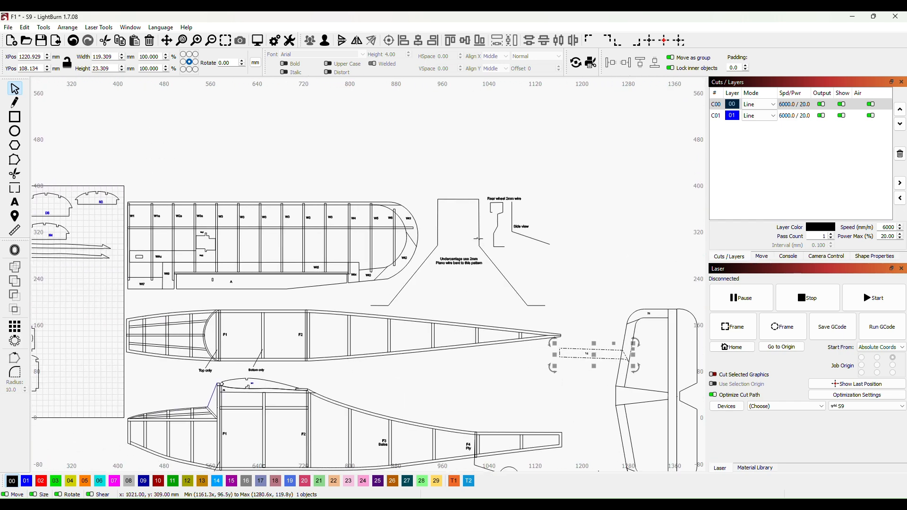
scroll(452, 257, down, 2)
scroll(355, 285, down, 1)
drag(355, 285, 393, 301)
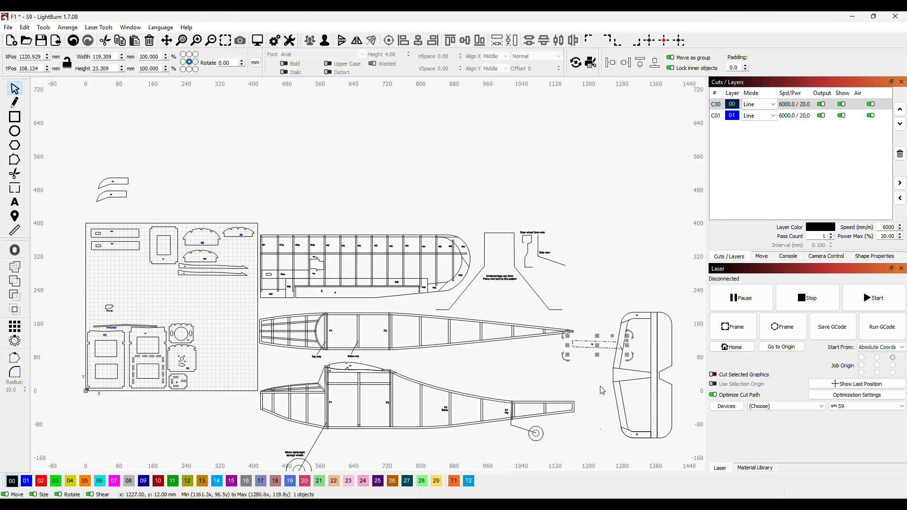
drag(564, 351, 167, 188)
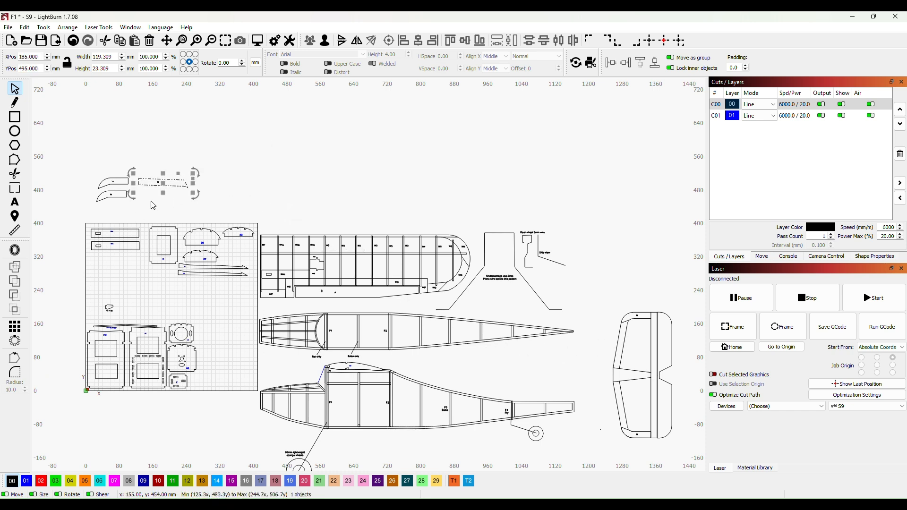
mouse_move(166, 182)
mouse_down()
mouse_move(153, 199)
mouse_move(165, 193)
mouse_up()
scroll(670, 257, up, 4)
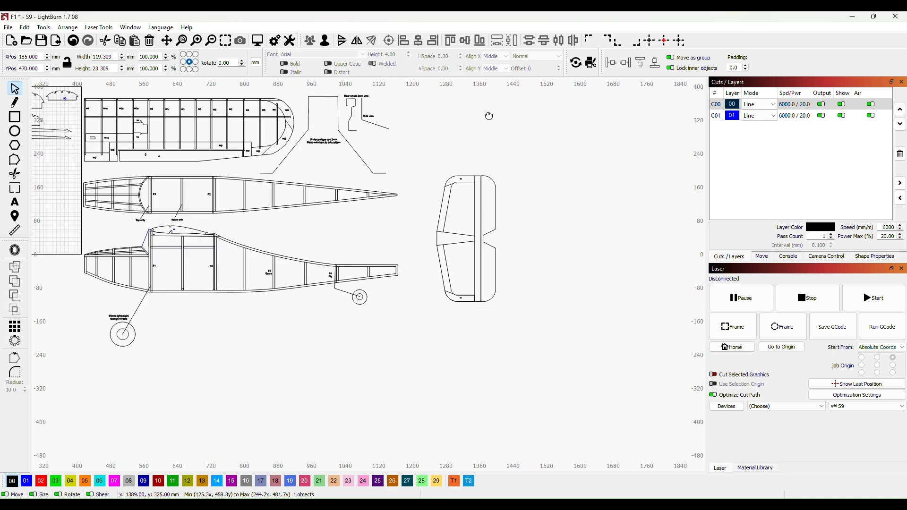
Step: Label the upper and lower leading-edge pieces inside the tail assembly "T2" with text 4 mm high
scroll(458, 232, up, 2)
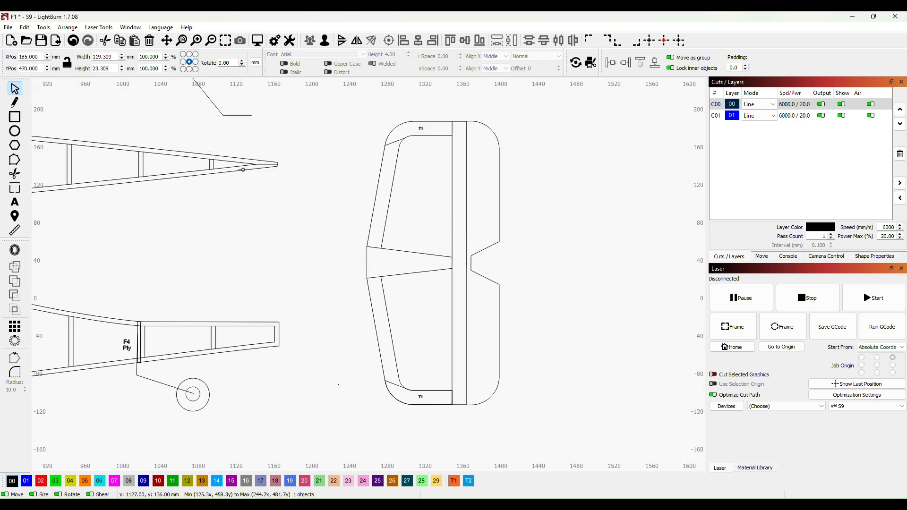
click(14, 204)
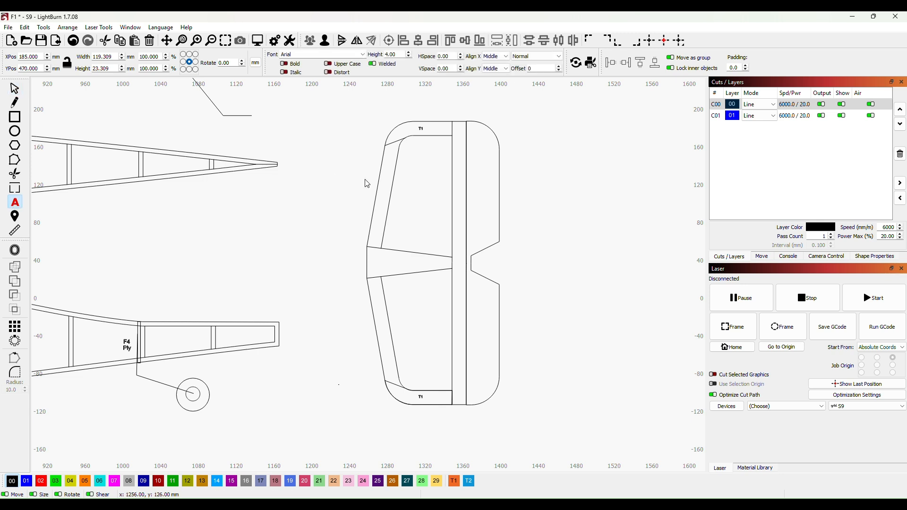
click(380, 199)
click(381, 330)
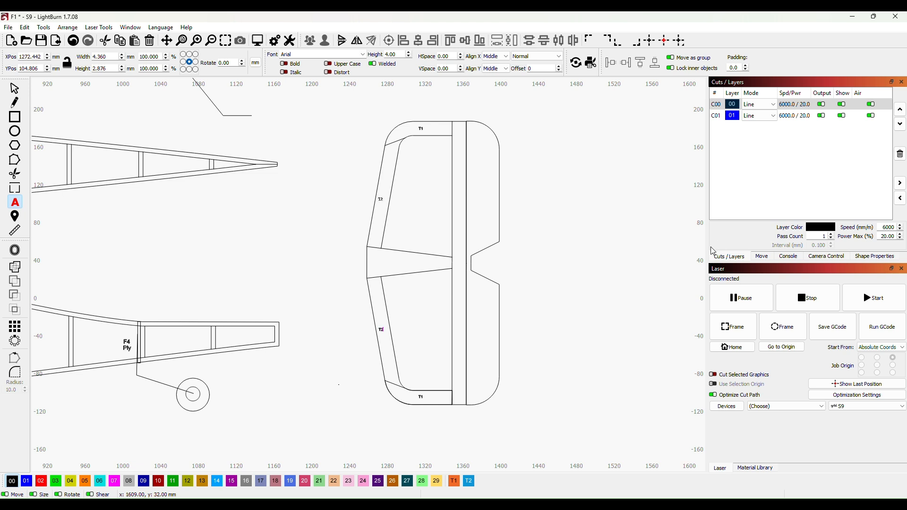
click(585, 239)
Step: Trace the tapered centre piece between the two T2 pieces as a closed four-sided line outline
scroll(463, 276, up, 3)
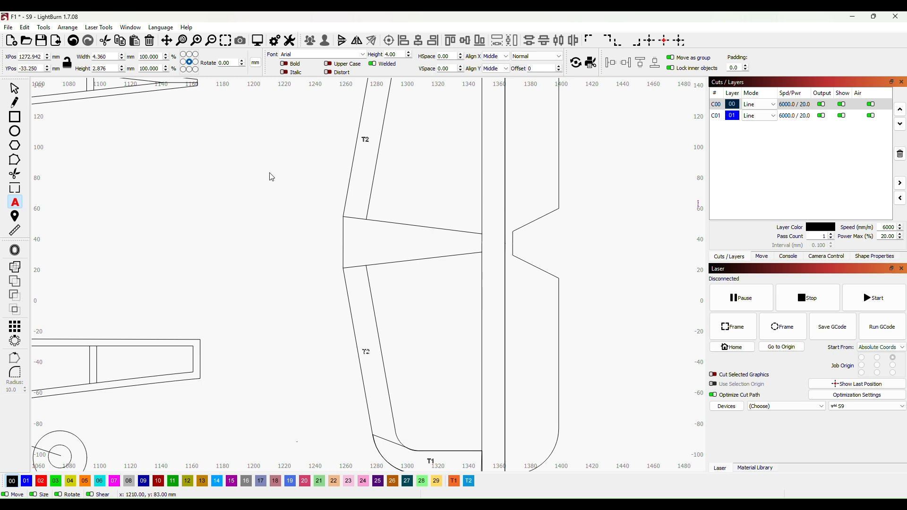
click(14, 103)
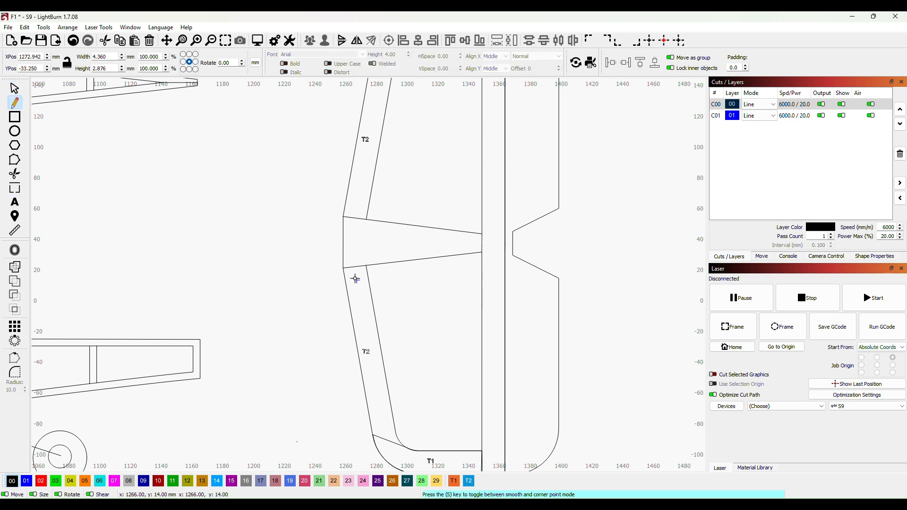
click(343, 269)
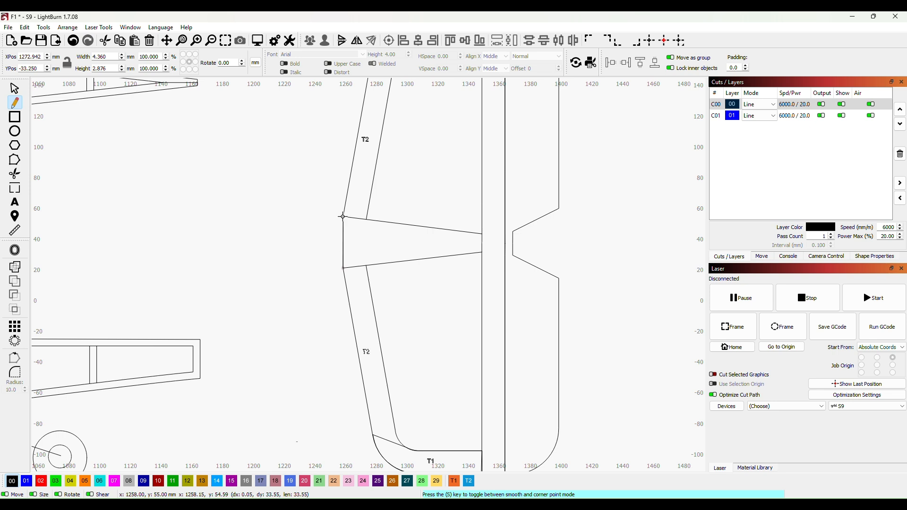
click(343, 216)
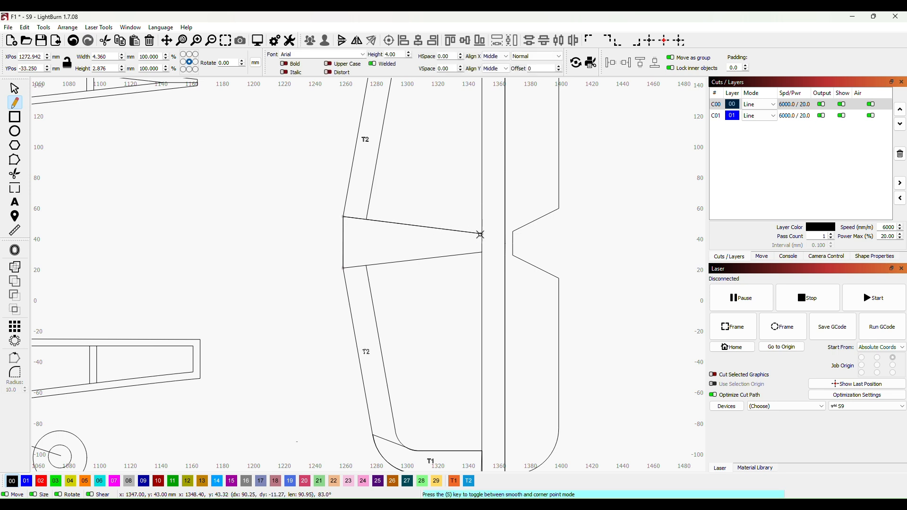
click(481, 235)
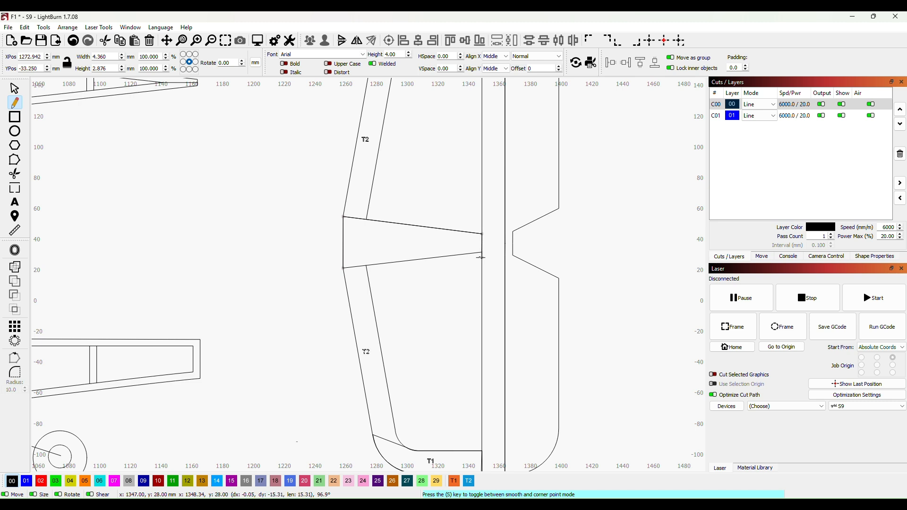
click(481, 253)
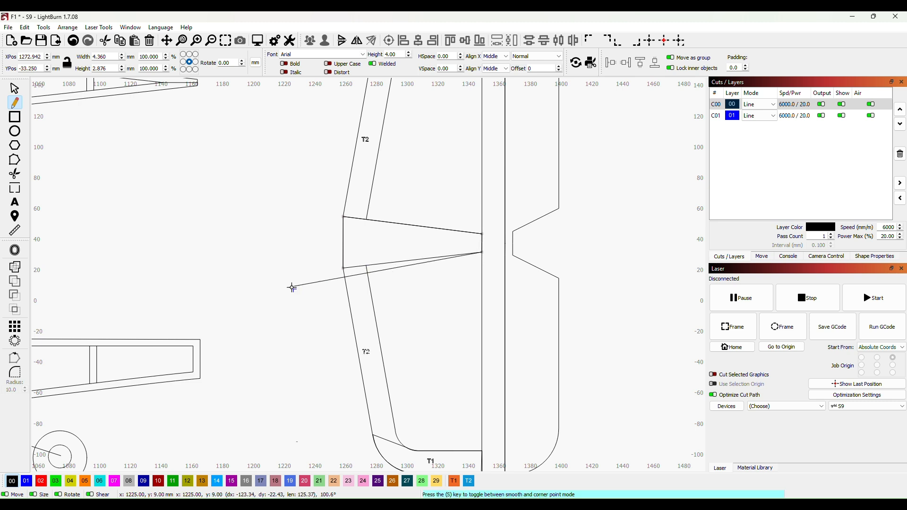
click(343, 268)
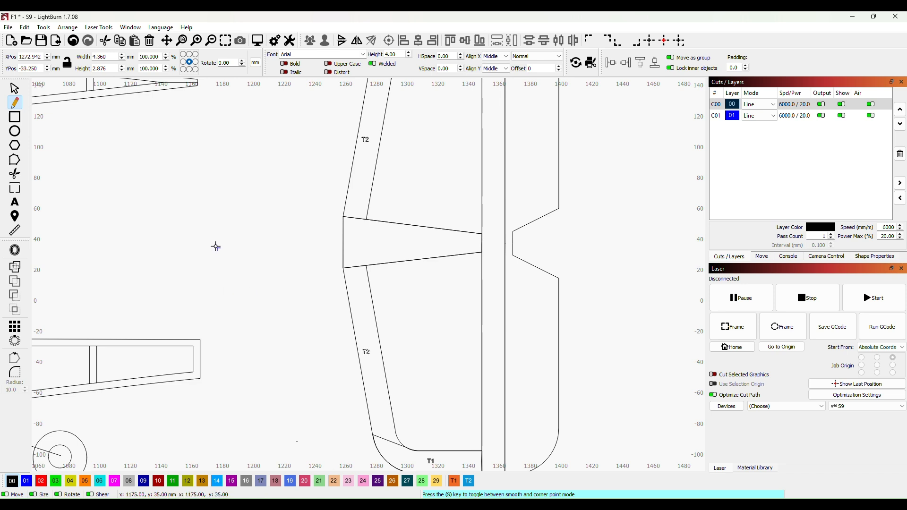
Step: Move the traced centre piece about 113 mm out of the tail assembly towards the fuselage, to about X 1190, Y 41 mm
click(15, 89)
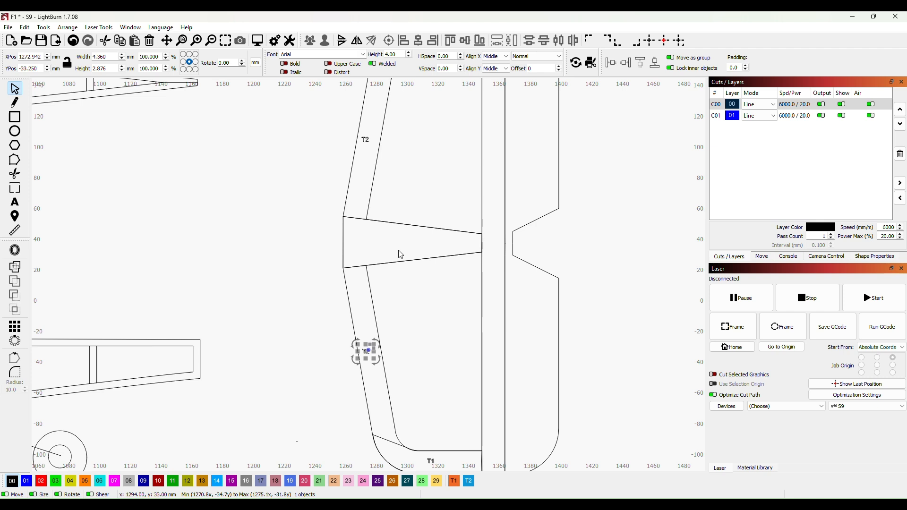
click(353, 267)
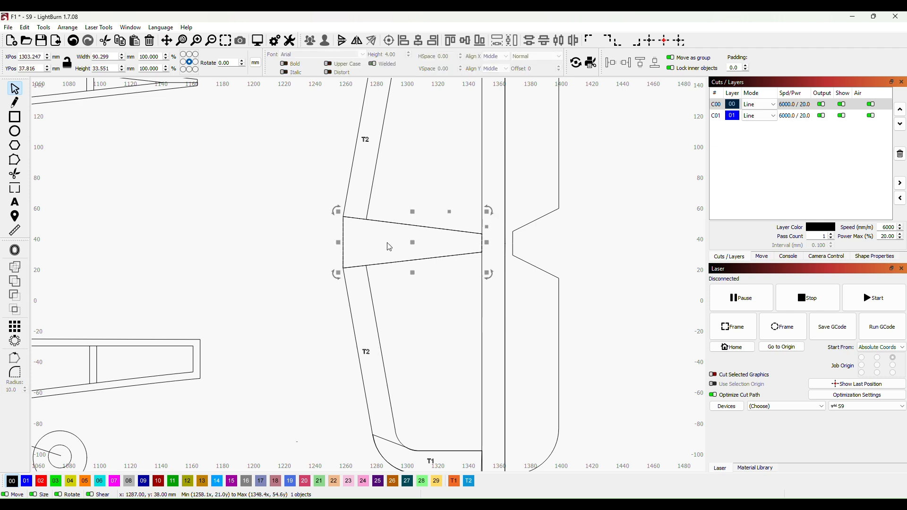
drag(413, 243, 240, 239)
drag(244, 324, 430, 316)
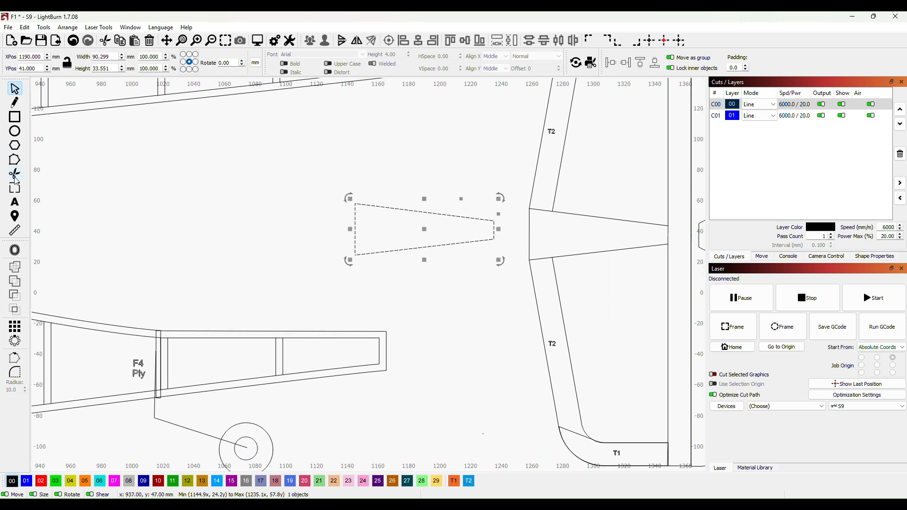
Step: Label both the extracted centre piece and its original in the tail assembly "T3" with text 4 mm high
click(16, 203)
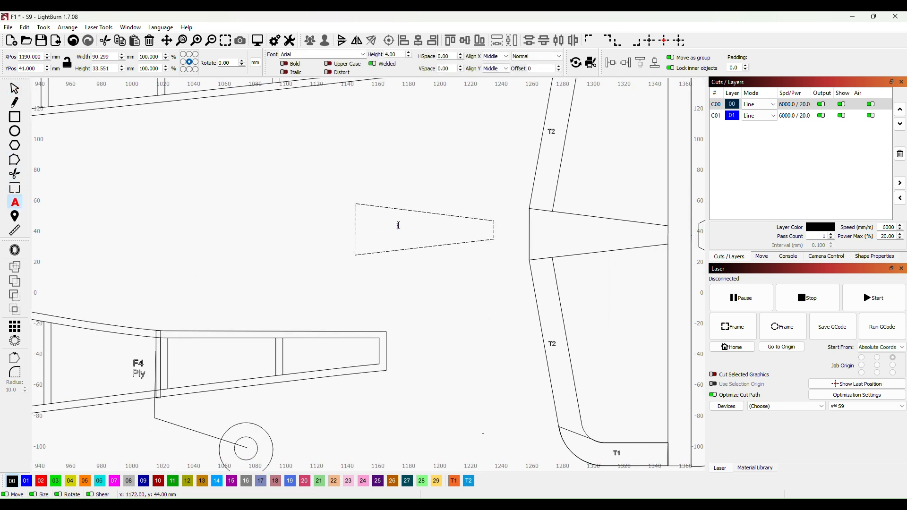
text(T3)
key(Escape)
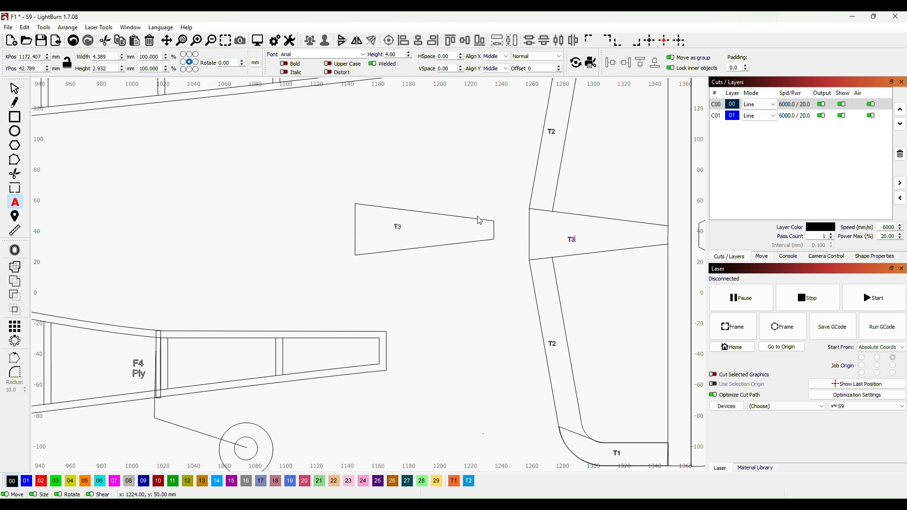
click(462, 325)
key(Escape)
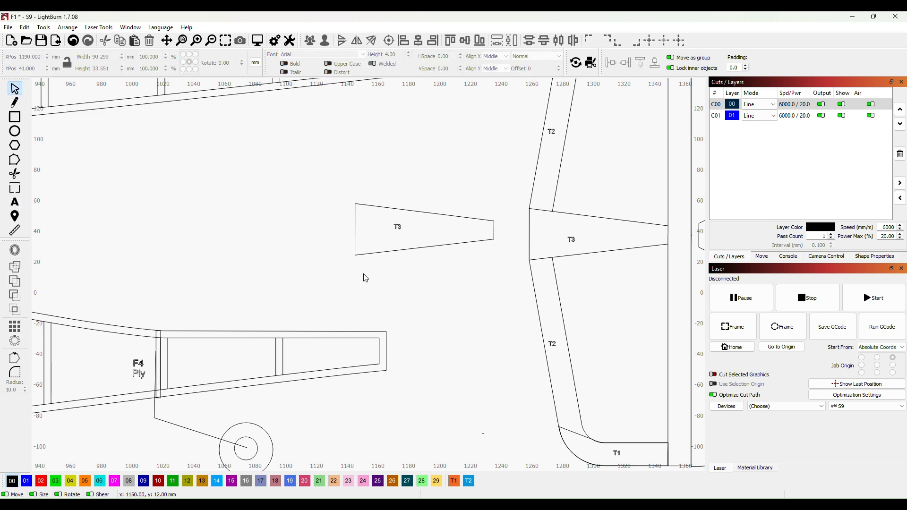
Step: Assign the extracted centre piece's T3 label to the blue layer 01
click(394, 229)
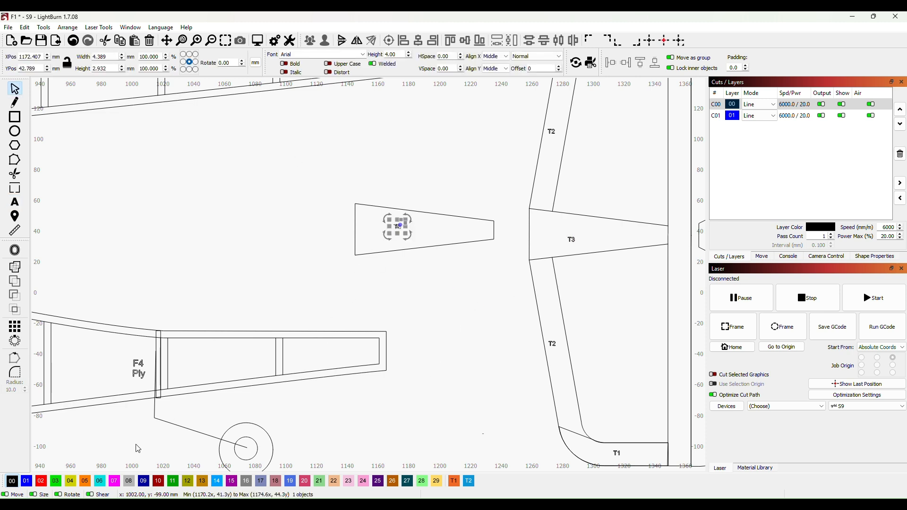
click(29, 480)
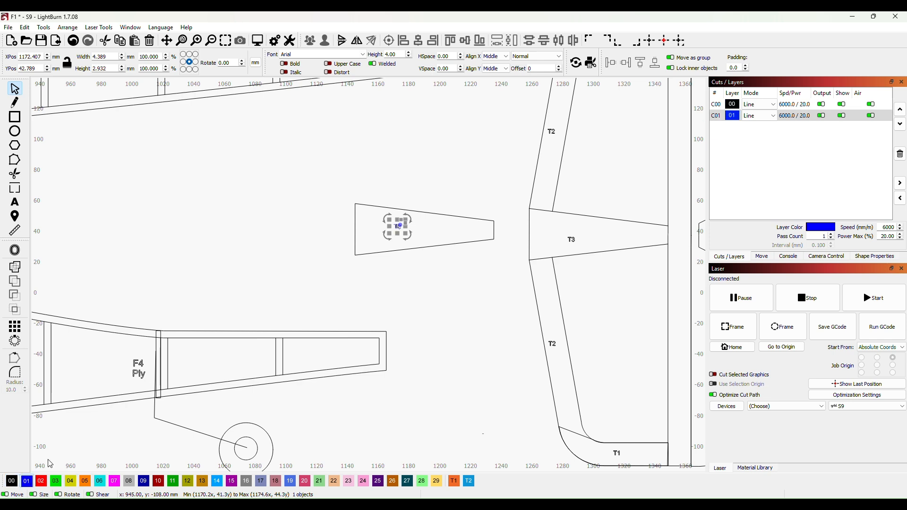
click(447, 292)
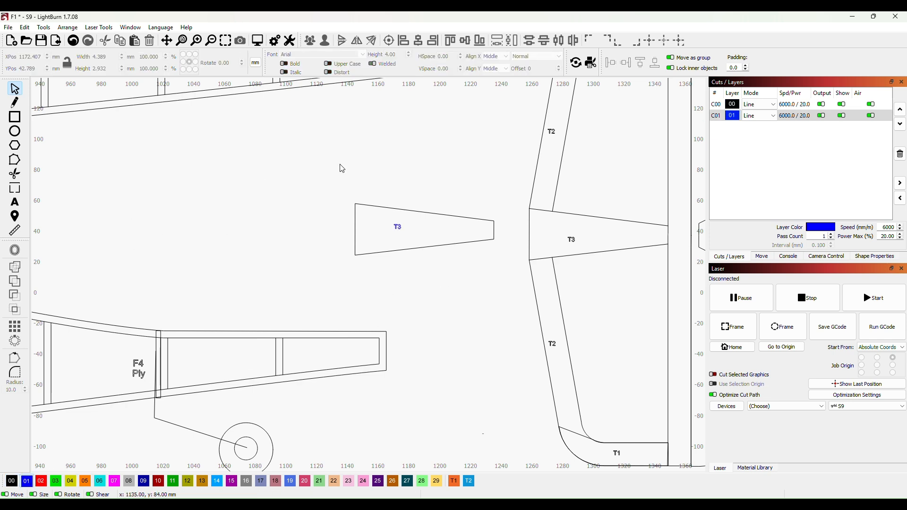
Step: Group the extracted centre piece with its T3 label
drag(318, 172, 514, 298)
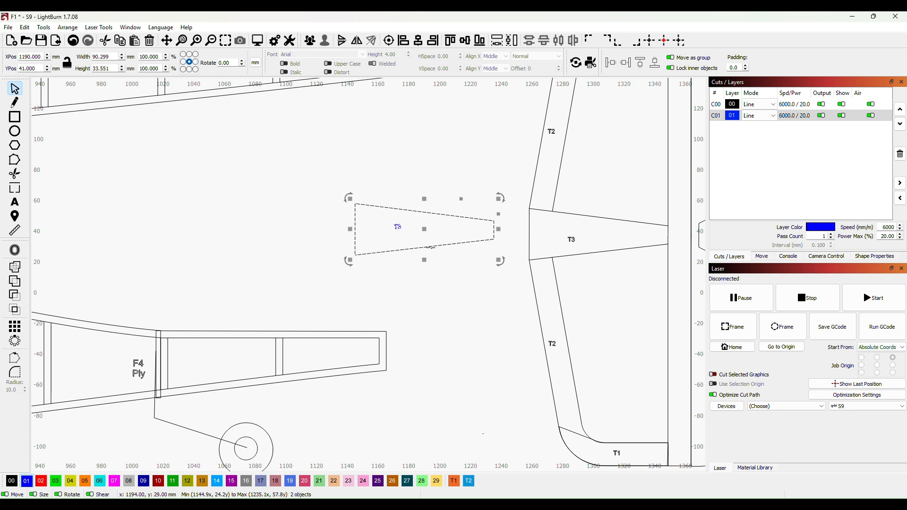
right_click(433, 249)
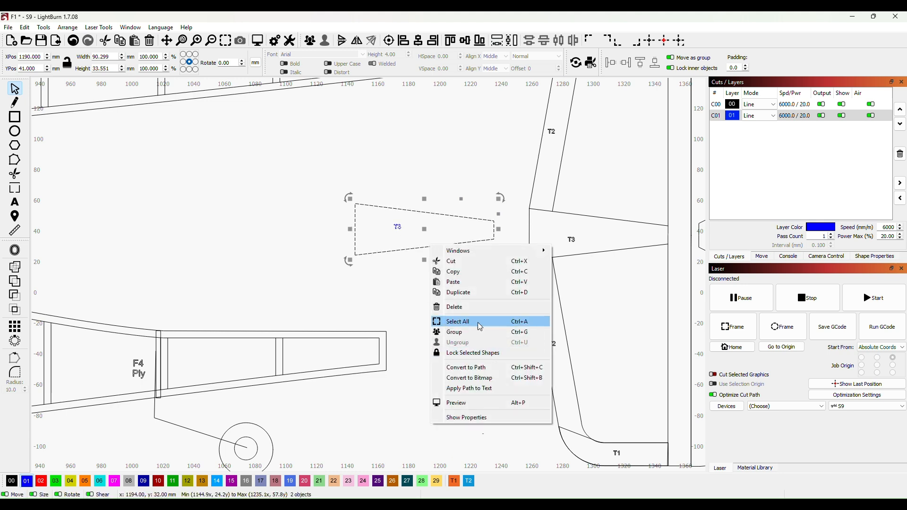
click(449, 332)
click(392, 290)
Step: Move the grouped T3 piece above the gridded work area beside the T2 pieces, at about X 331, Y 470 mm
scroll(411, 296, down, 6)
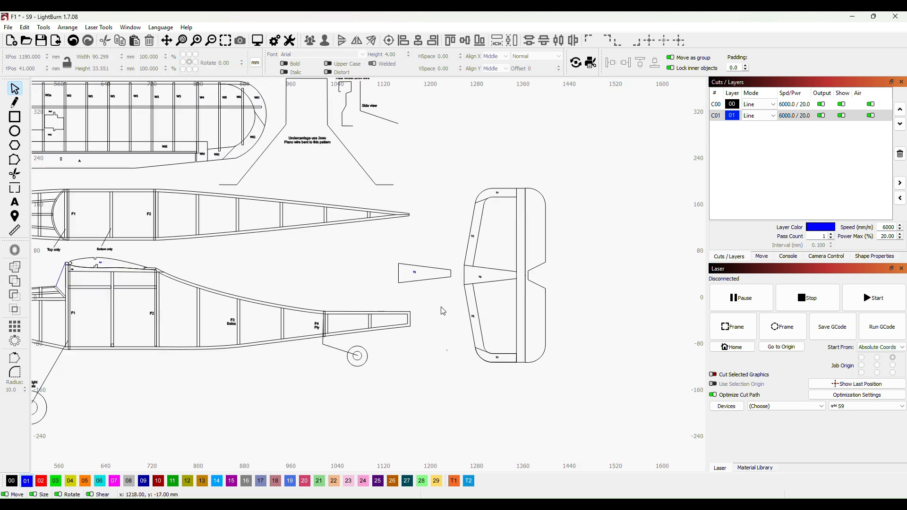
click(424, 282)
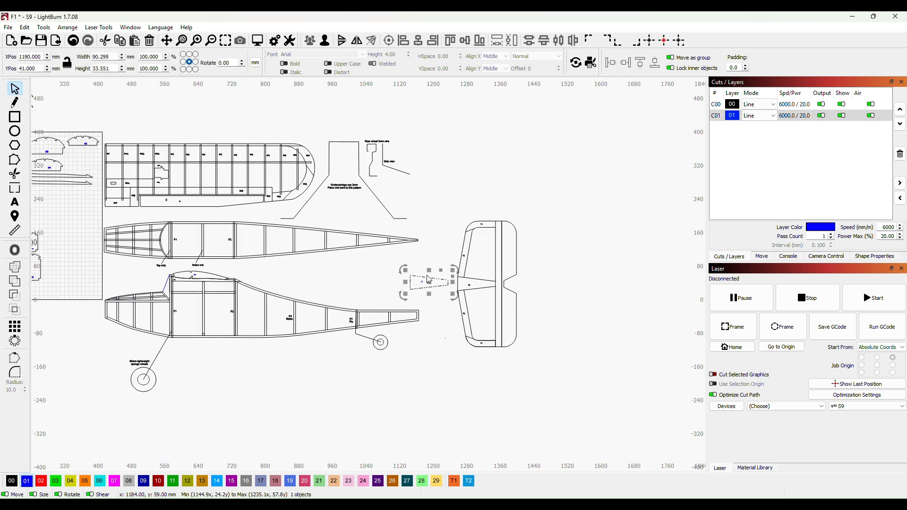
drag(424, 282, 403, 268)
drag(362, 241, 64, 103)
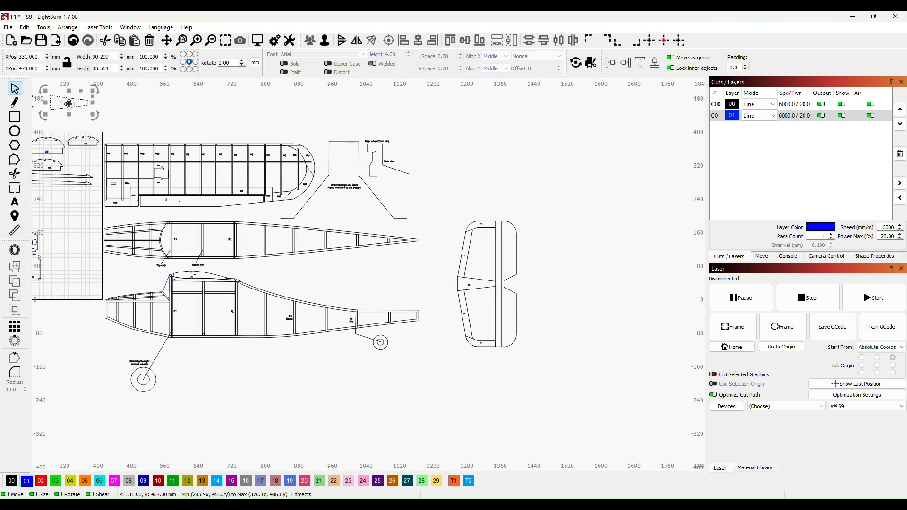
drag(153, 122, 273, 178)
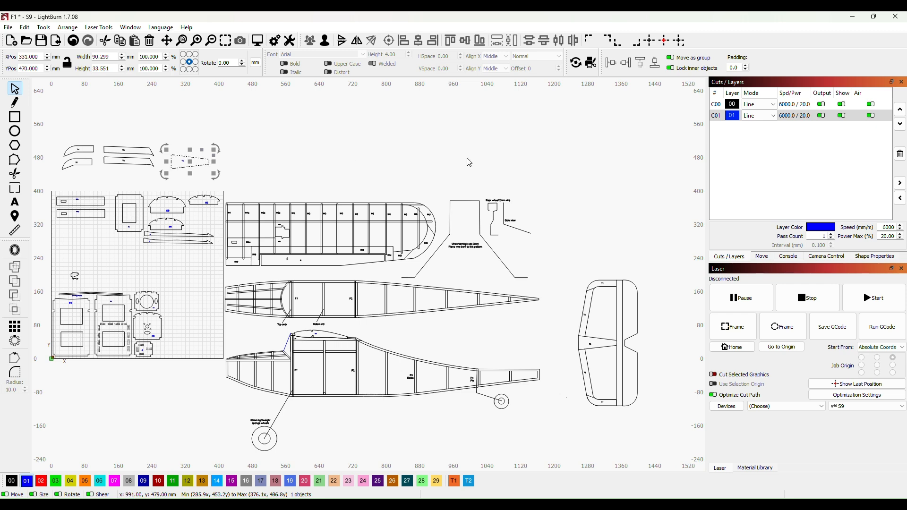
Step: Draw a horizontal rectangle about 84 by 8 mm over the upper edge of the T3 piece in the tail assembly
drag(543, 208, 308, 124)
scroll(437, 281, up, 5)
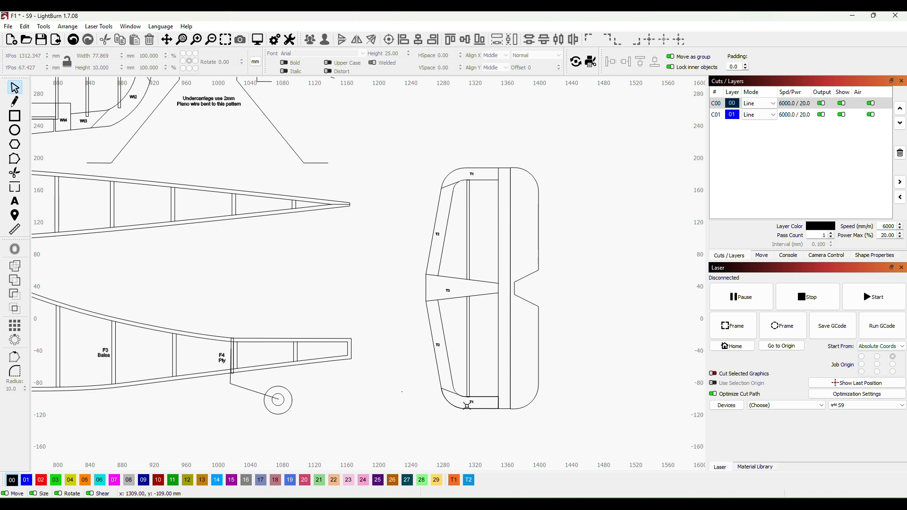
scroll(481, 323, up, 2)
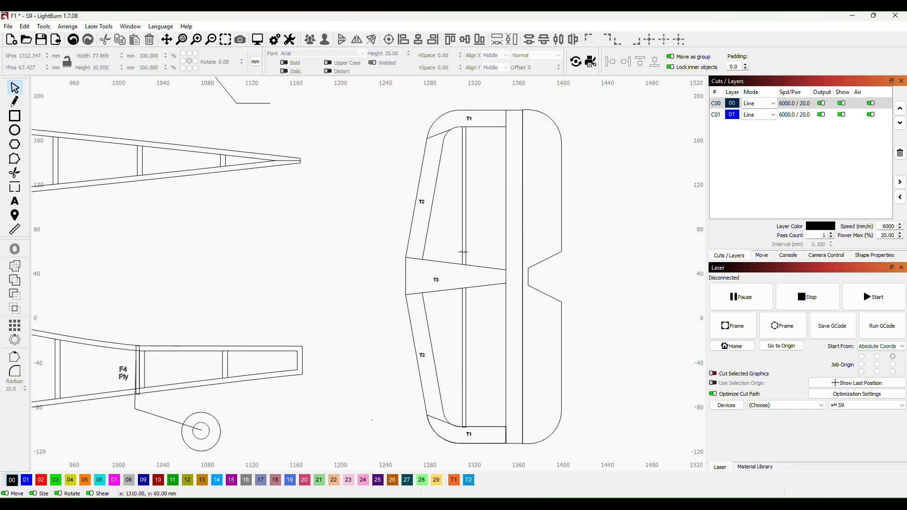
key(ctrl+r)
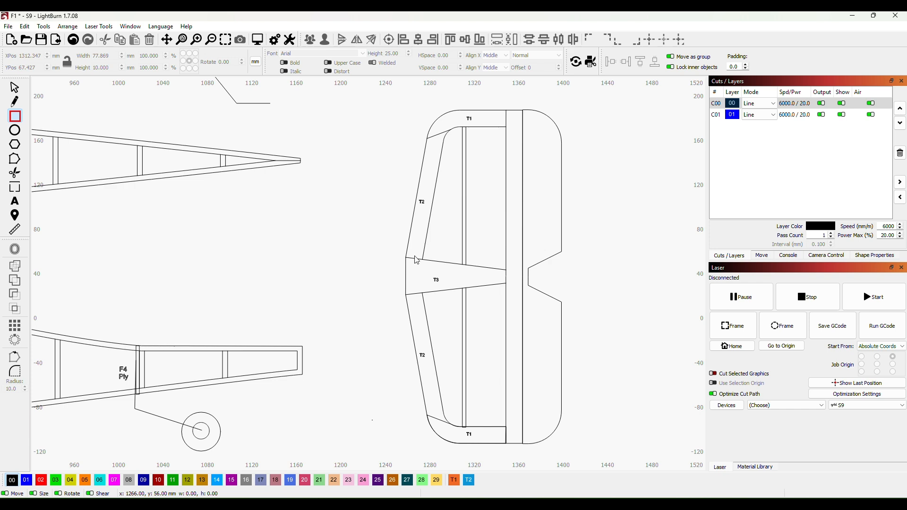
drag(415, 253, 509, 263)
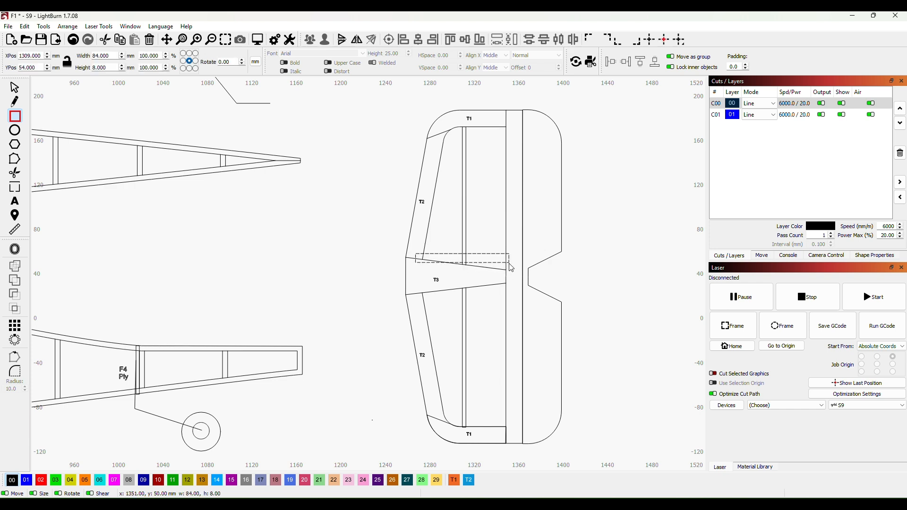
Step: Convert the 84 by 8 mm rectangle above the T3 piece to an editable path
scroll(470, 263, up, 3)
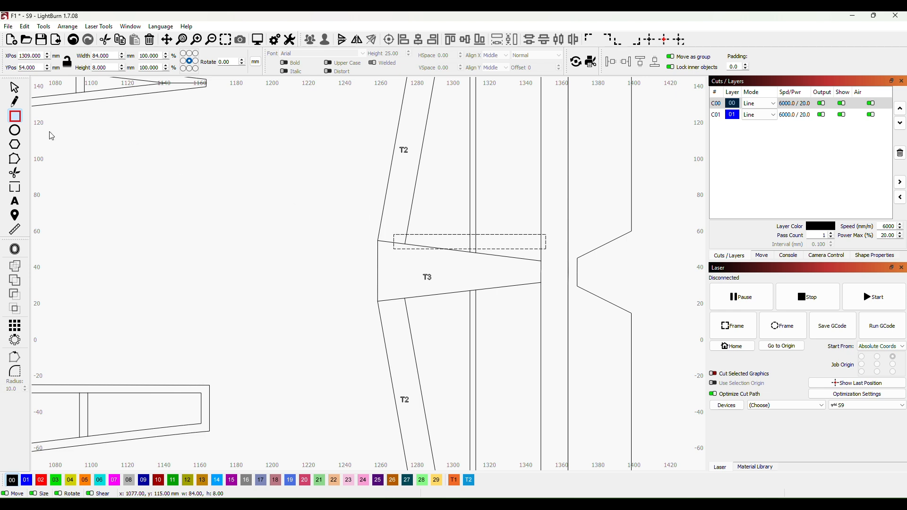
click(15, 88)
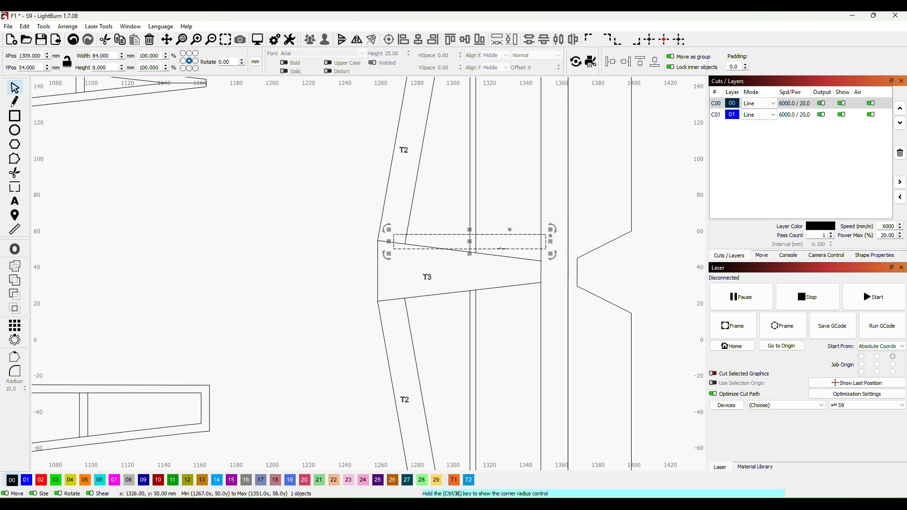
right_click(502, 248)
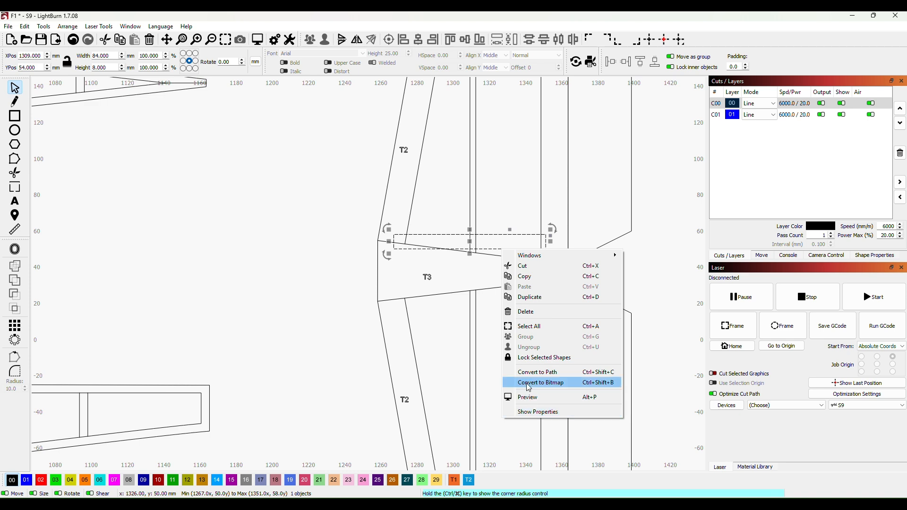
click(541, 373)
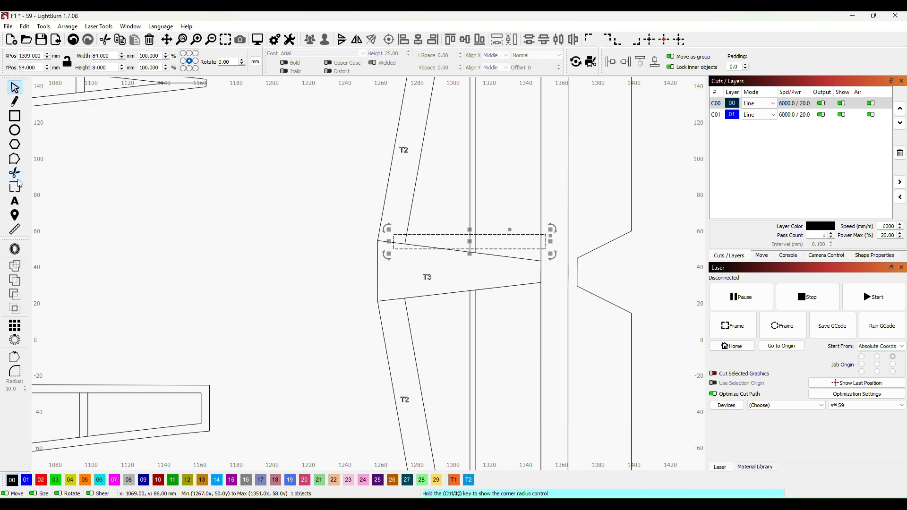
Step: Reshape the rectangle's upper edge into a smooth airfoil curve about 11 mm high overall, lowering both upper end corners
click(15, 159)
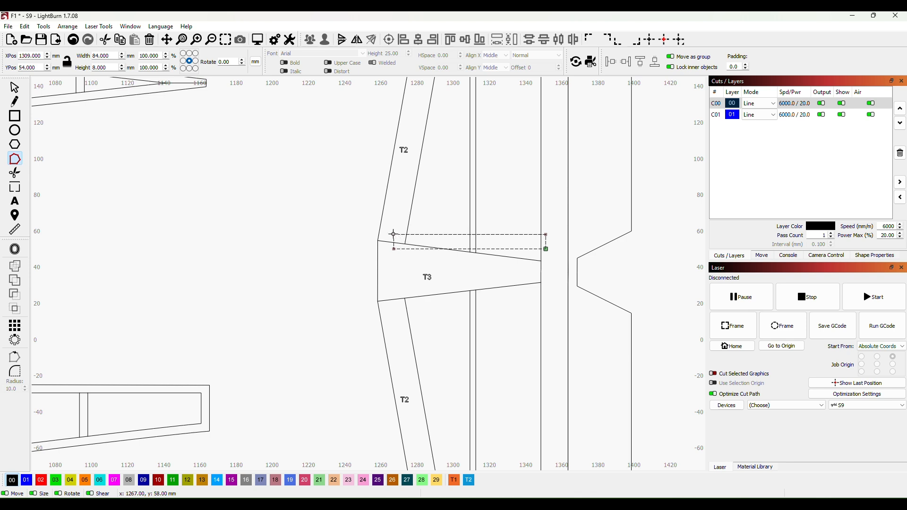
drag(393, 235, 394, 237)
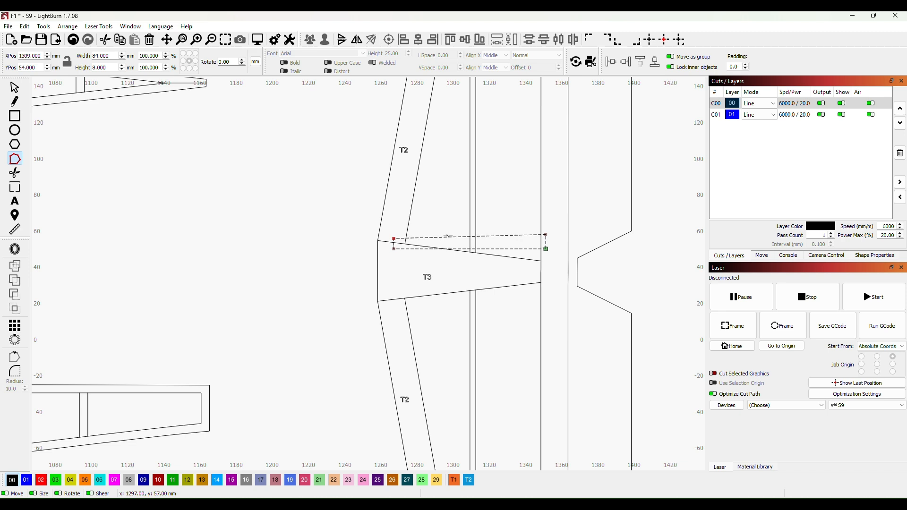
drag(448, 236, 447, 230)
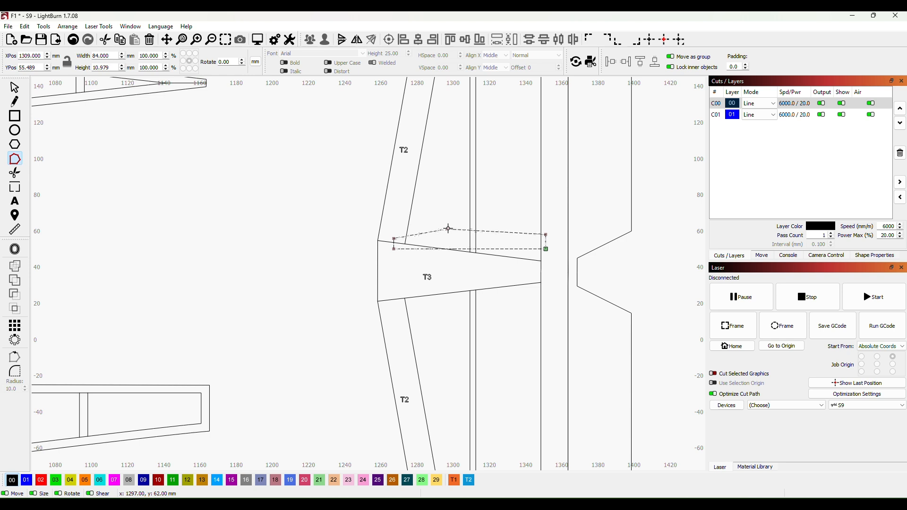
key(s)
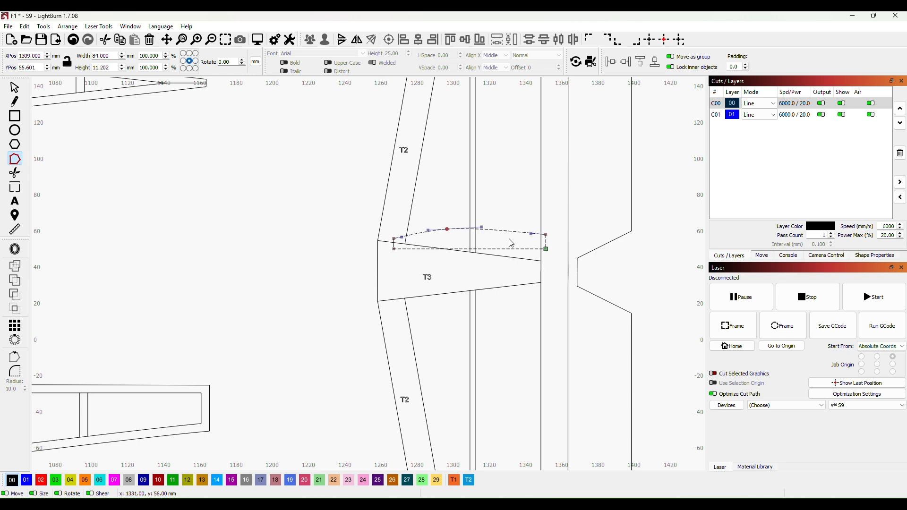
scroll(507, 217, up, 3)
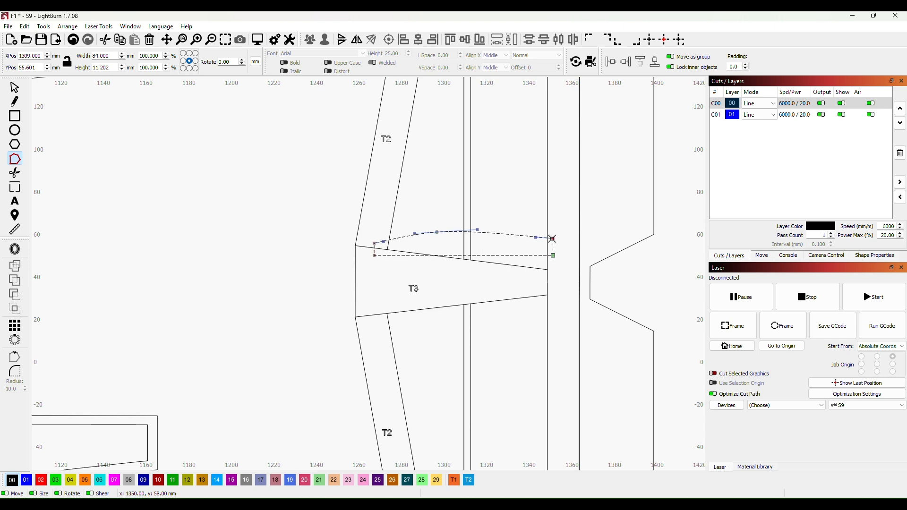
drag(552, 239, 553, 247)
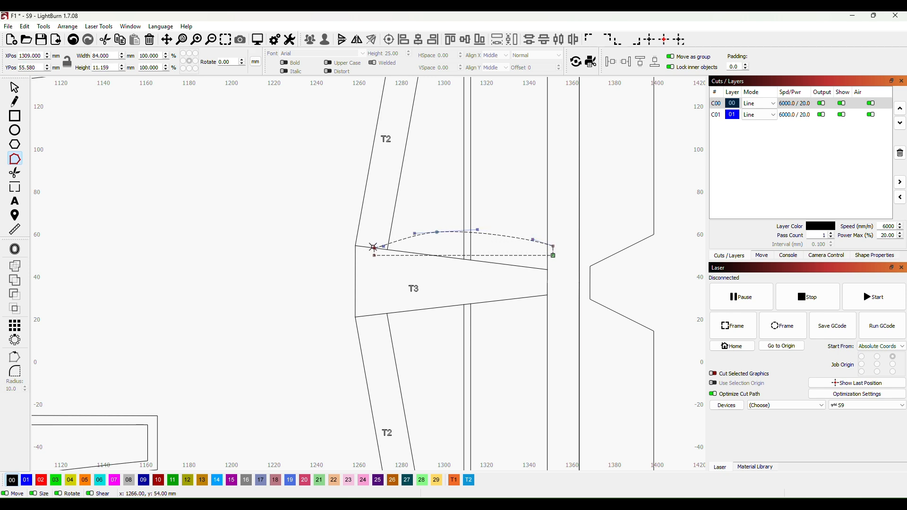
drag(374, 246, 374, 244)
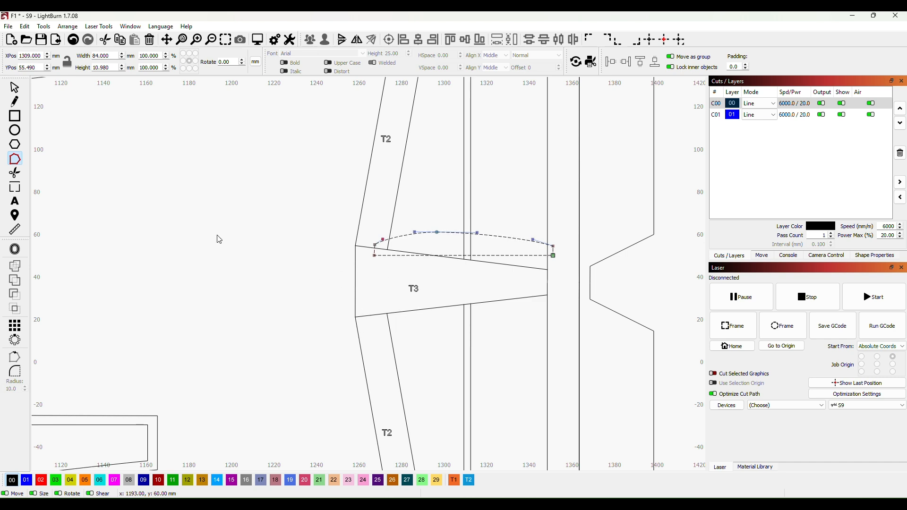
Step: Draw a small rectangle 12 mm wide beside the tail assembly and set its height to 3.2 mm
click(21, 112)
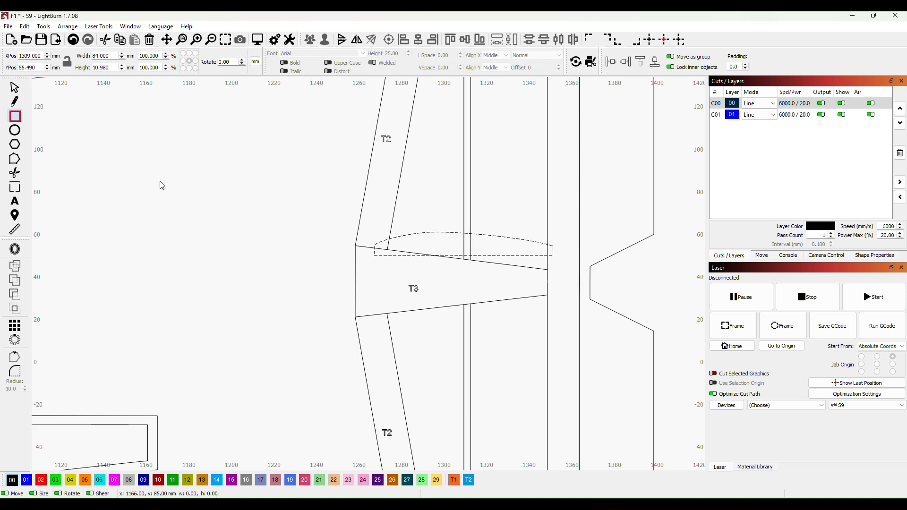
drag(276, 248, 286, 245)
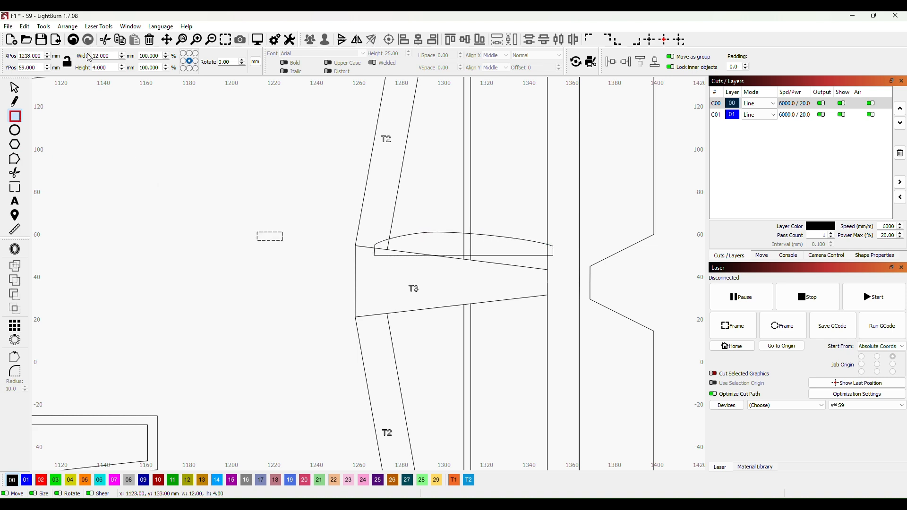
double_click(93, 68)
text(3.2)
key(Return)
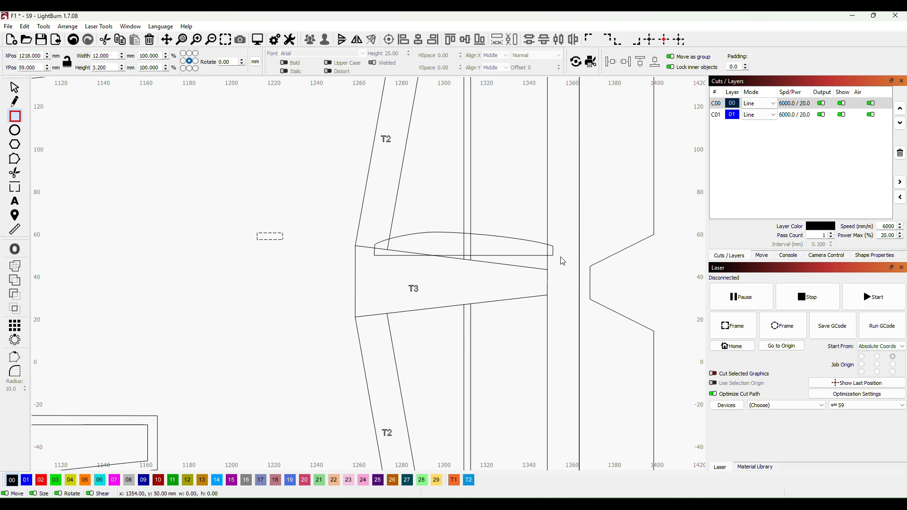
key(Escape)
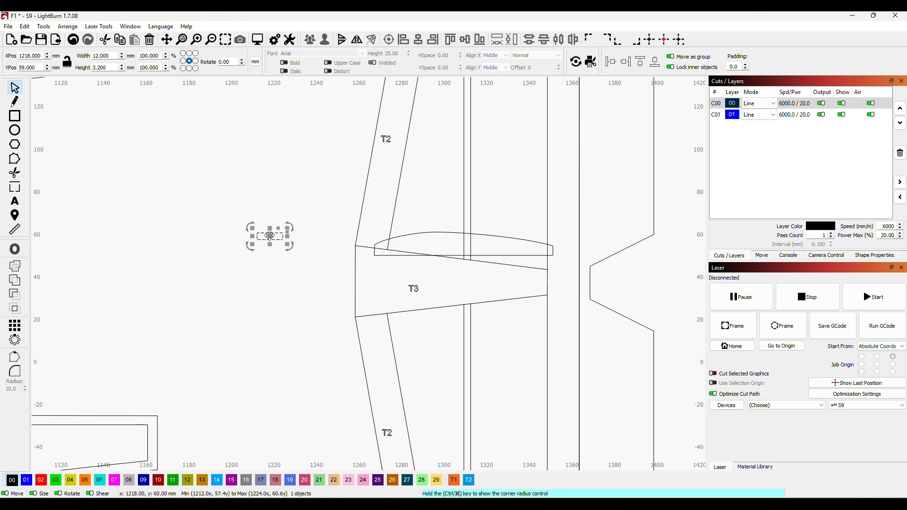
Step: Move the small rectangle over the airfoil's front end at the T2 piece and raise the airfoil so their lower edges align
drag(269, 235, 376, 248)
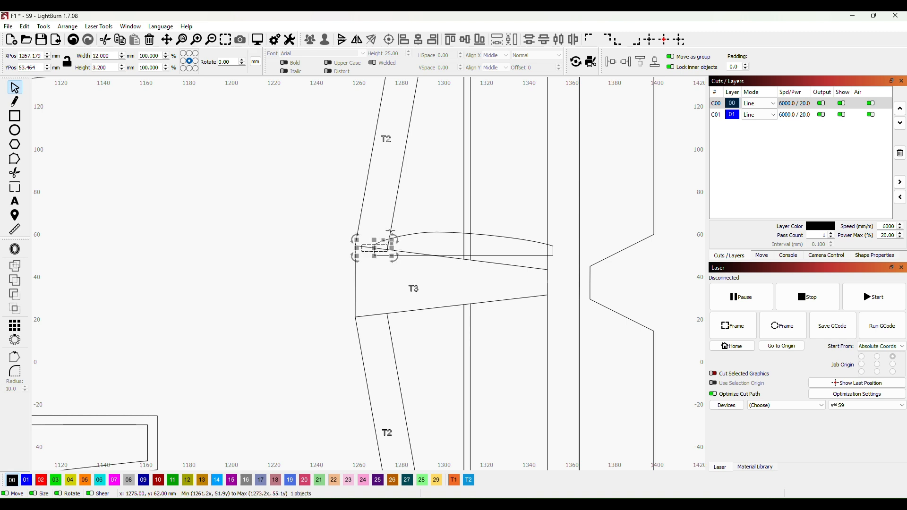
click(391, 291)
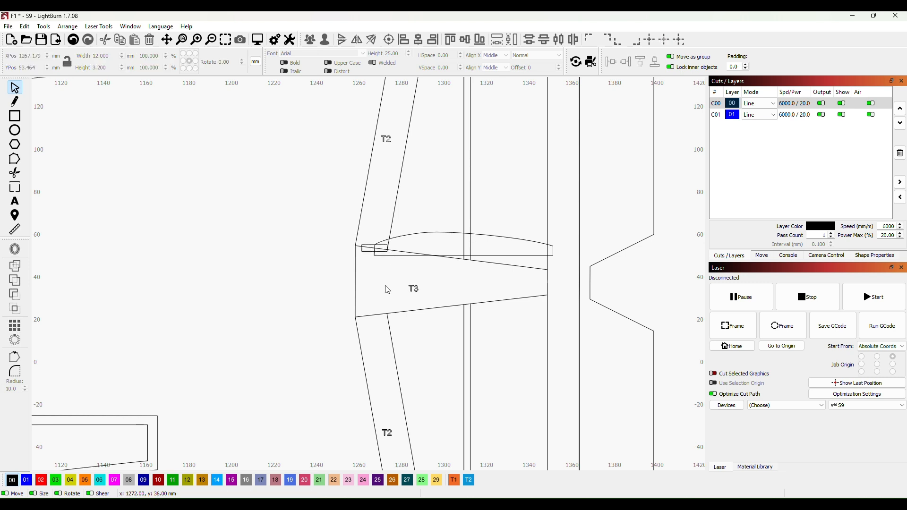
click(428, 232)
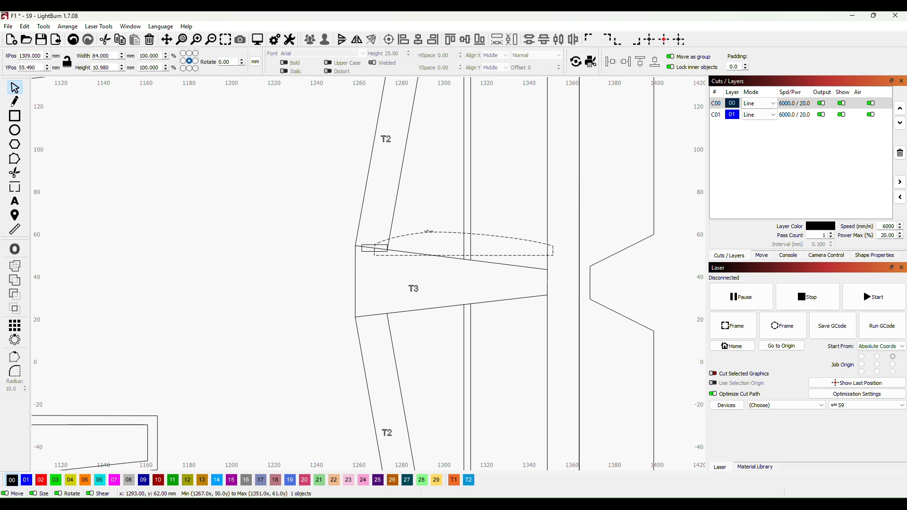
drag(428, 231, 432, 232)
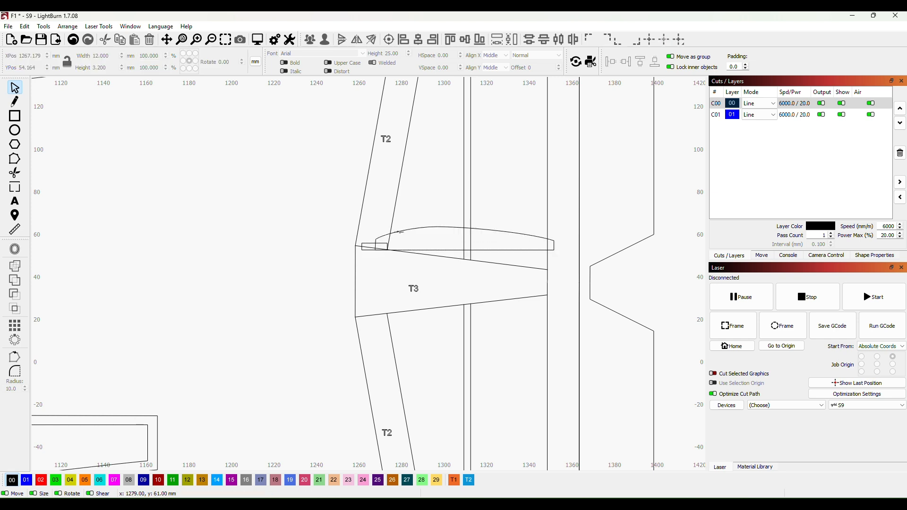
Step: Edit the airfoil's front nodes to form a step notch matching the upper and rear edges of the small rectangle
click(400, 232)
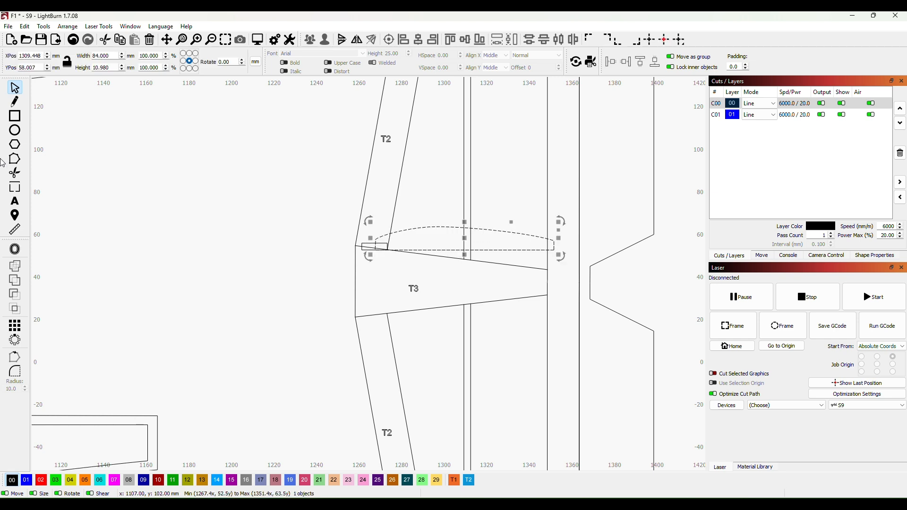
key(ctrl+grave)
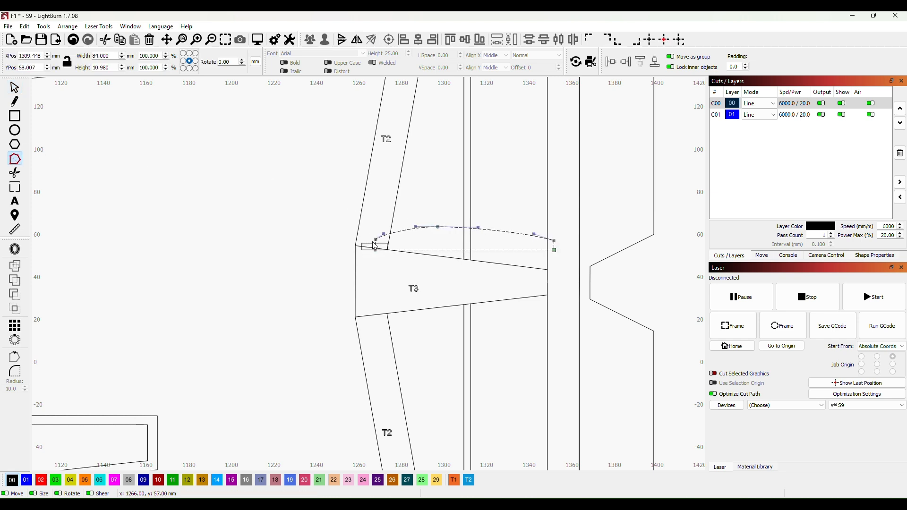
drag(375, 240, 375, 244)
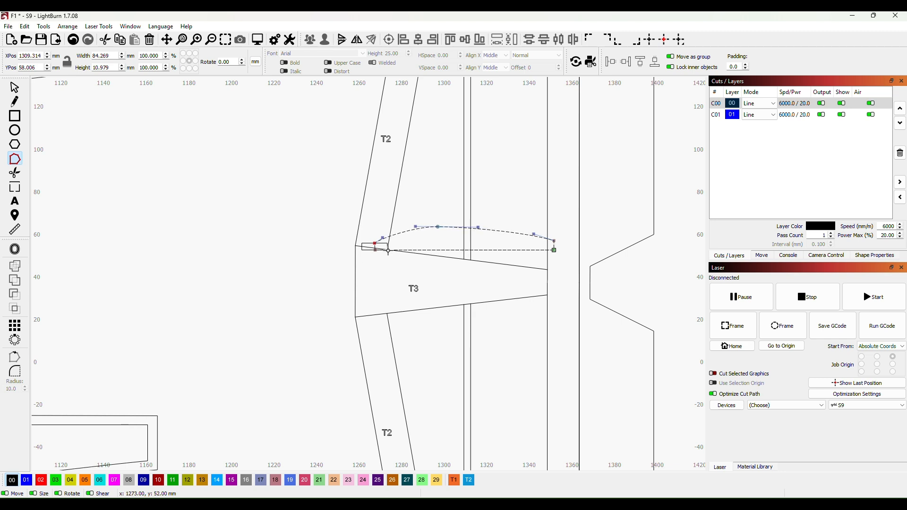
click(388, 251)
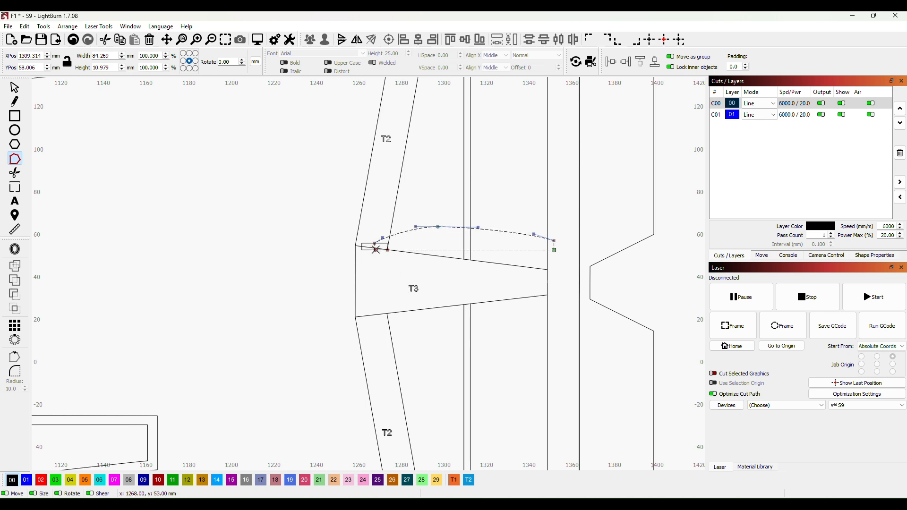
drag(376, 250, 386, 245)
Step: Move the small rectangle to the airfoil's rear end, placing its centre at X 1354.3, Y 54.1 mm
click(372, 250)
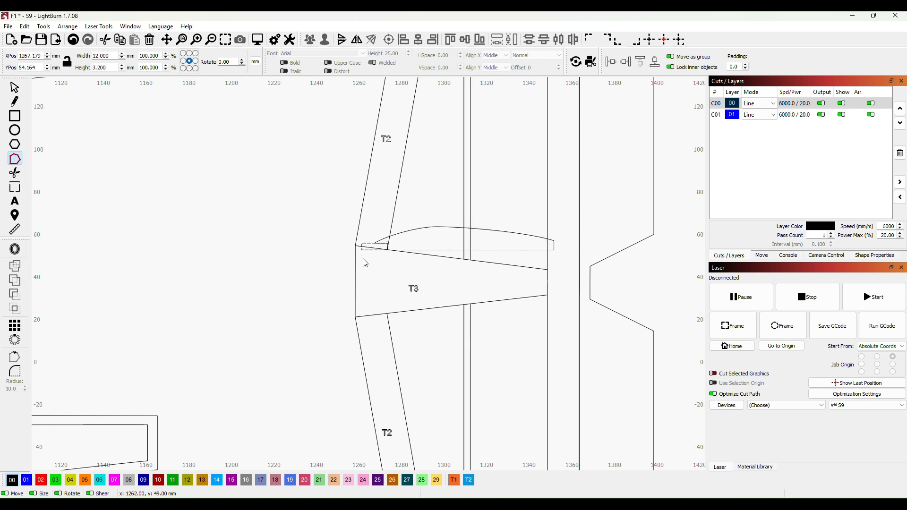
click(16, 88)
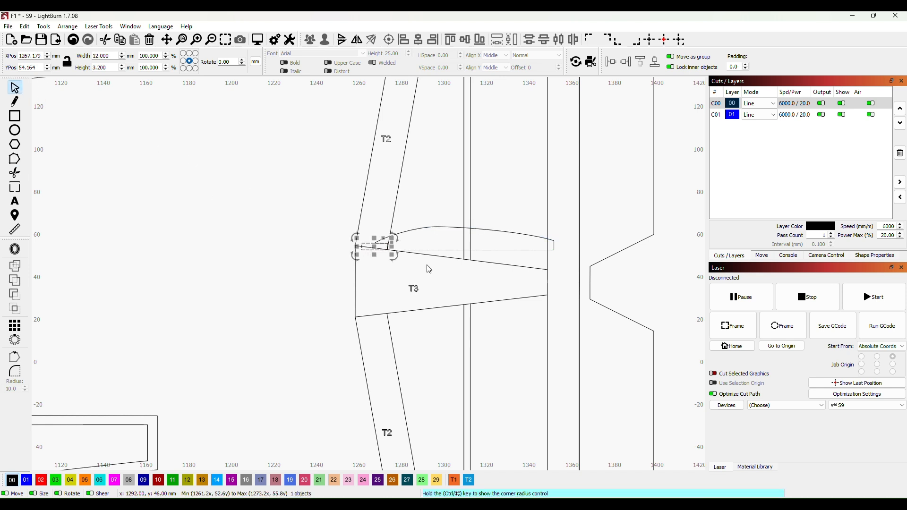
drag(388, 252, 561, 251)
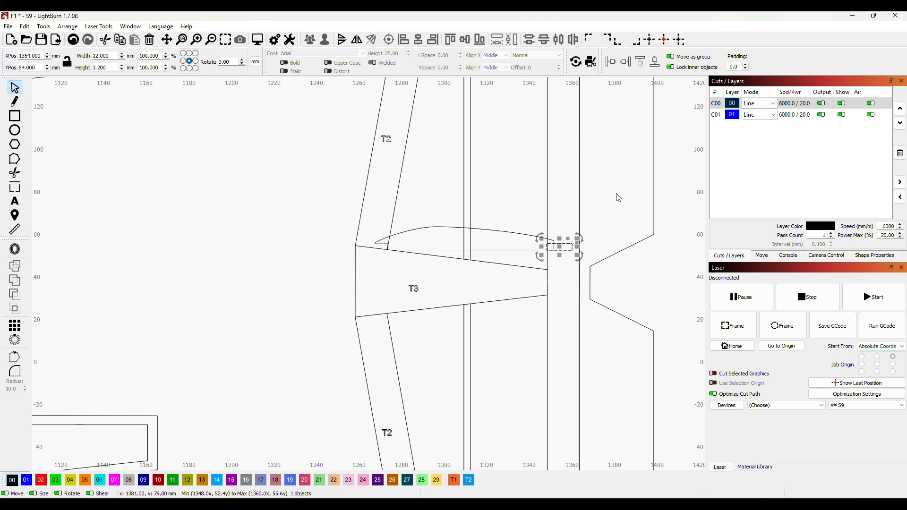
key(Right)
key(Right)
key(Up)
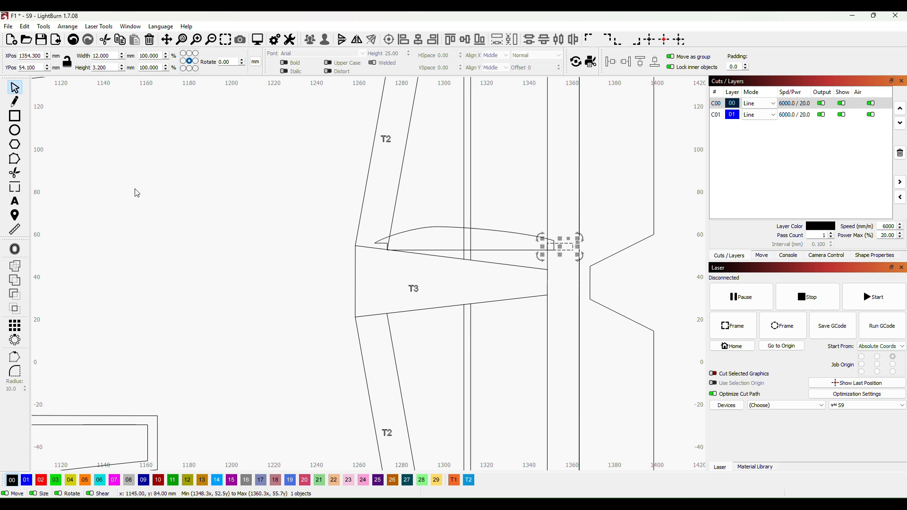
Step: Edit the airfoil's rear nodes to form a matching step notch and extend the trailing tip, making the profile about 87 mm long
click(14, 160)
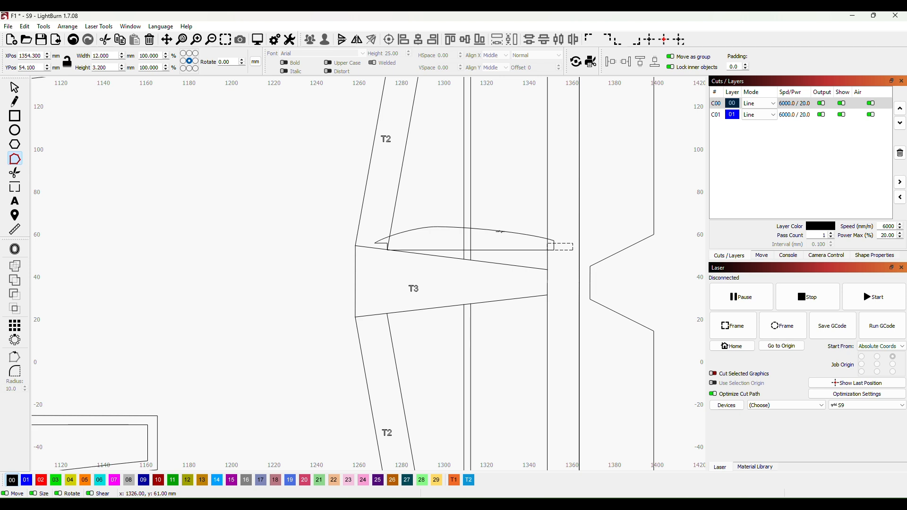
click(554, 245)
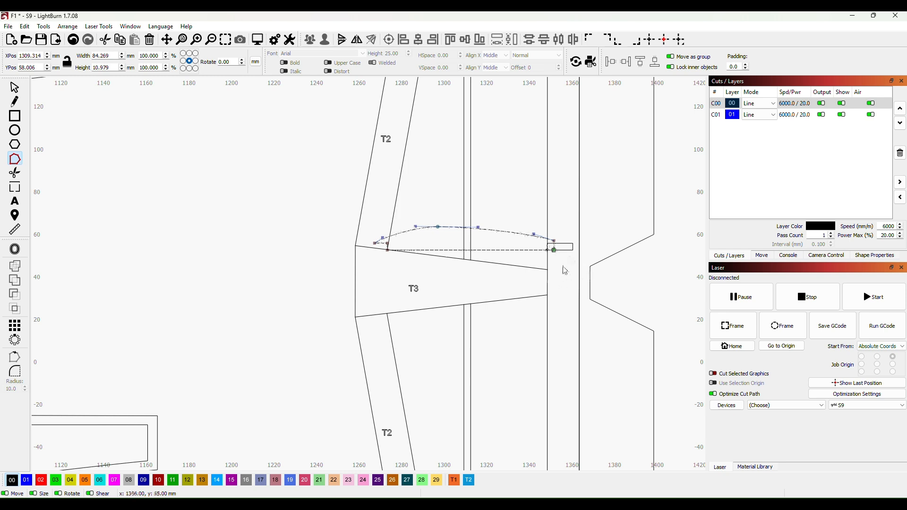
drag(554, 250, 547, 246)
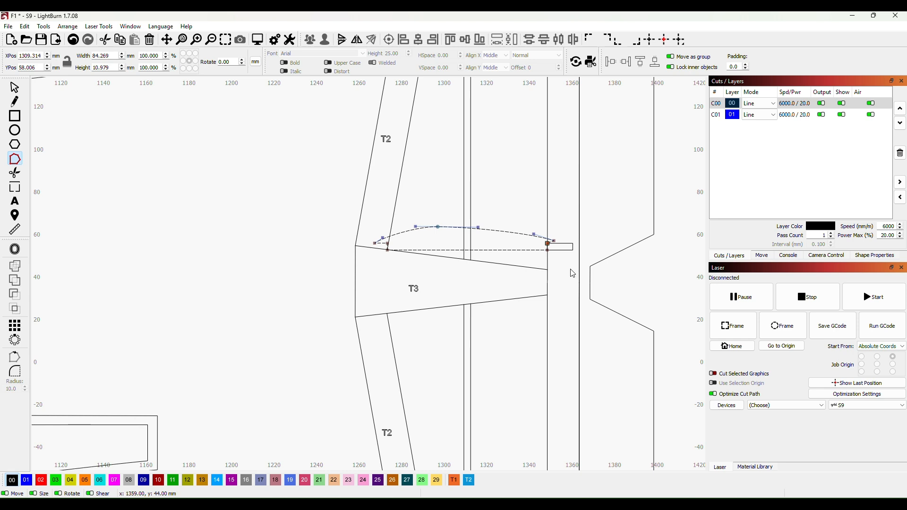
scroll(574, 285, up, 3)
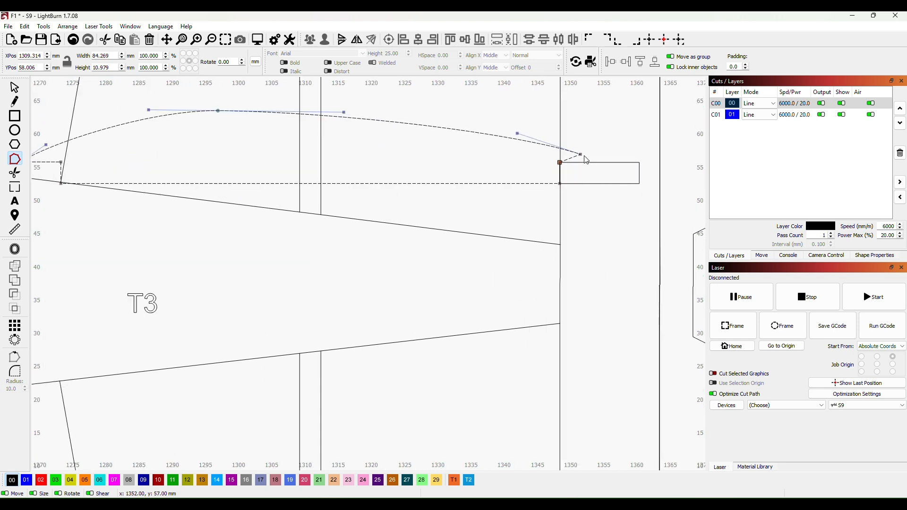
drag(581, 154, 596, 162)
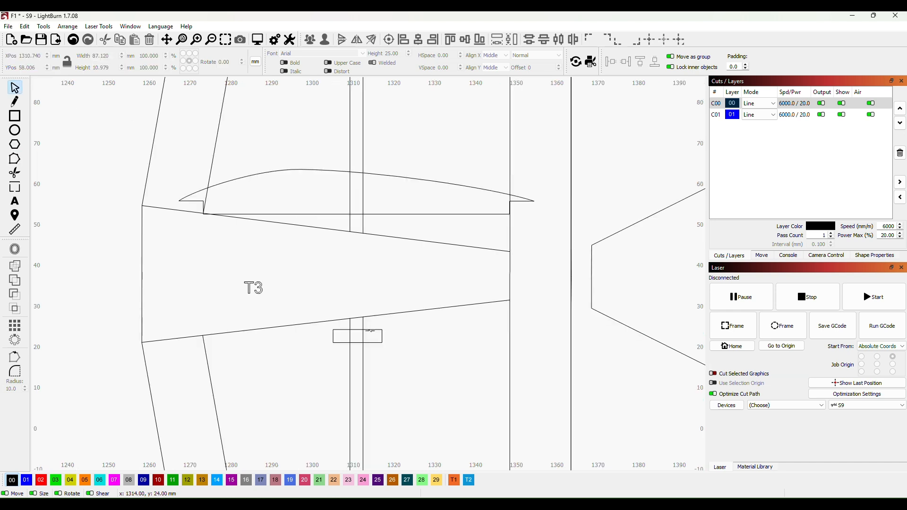
Step: Move the small rectangle into the airfoil at the middle spar, placing its centre at X 1310.8, Y 54.1 mm
click(382, 333)
drag(357, 333, 359, 209)
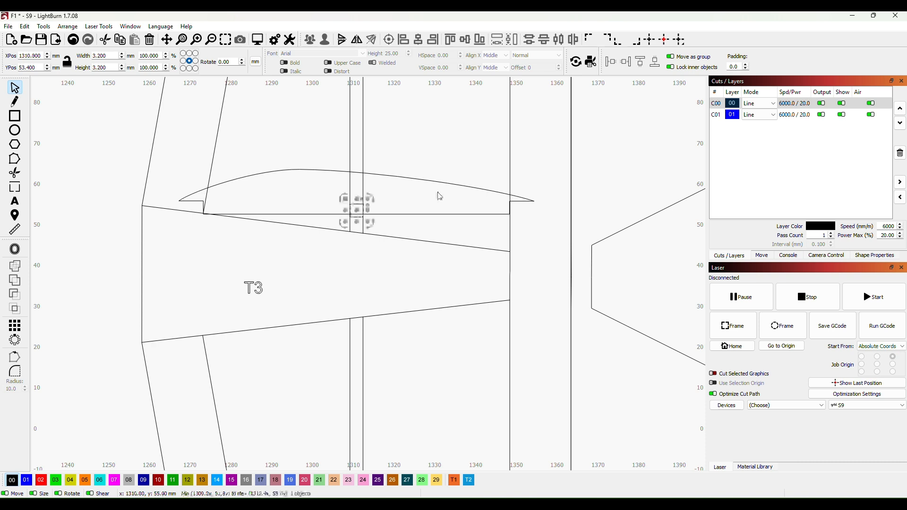
key(Up)
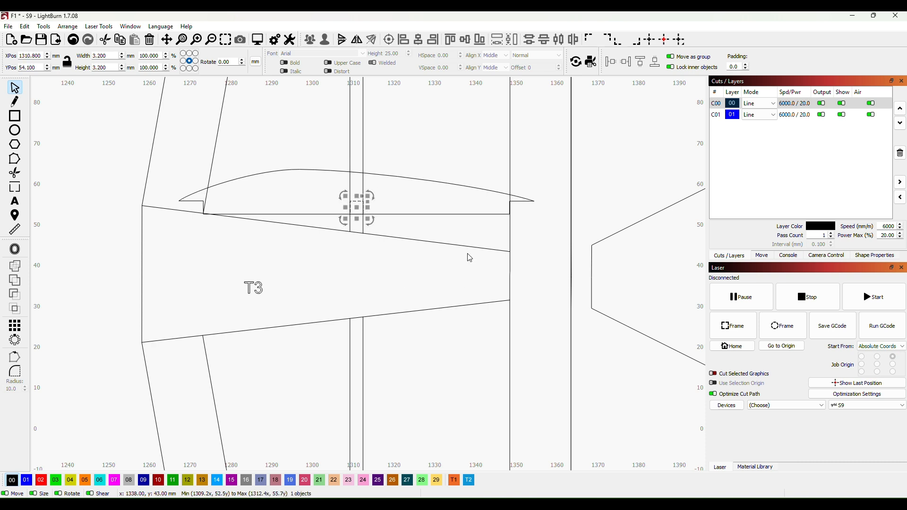
Step: Move the airfoil and its small square together to the open space beside the tail, centred at about X 1456, Y 60 mm
drag(162, 158, 567, 270)
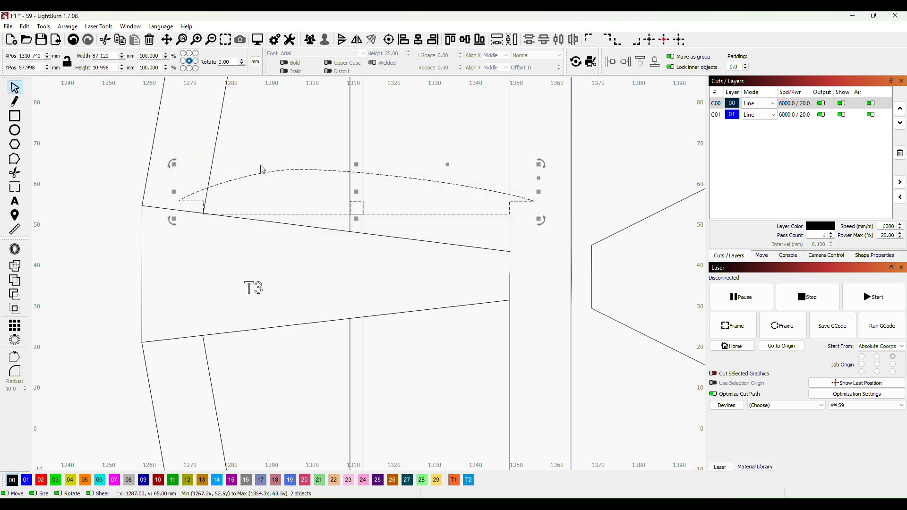
scroll(155, 249, down, 4)
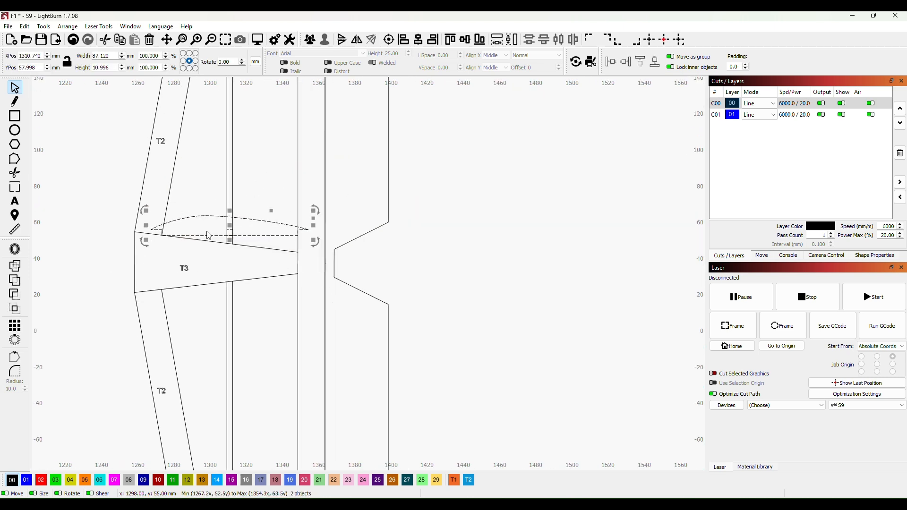
drag(228, 227, 492, 222)
scroll(502, 270, up, 3)
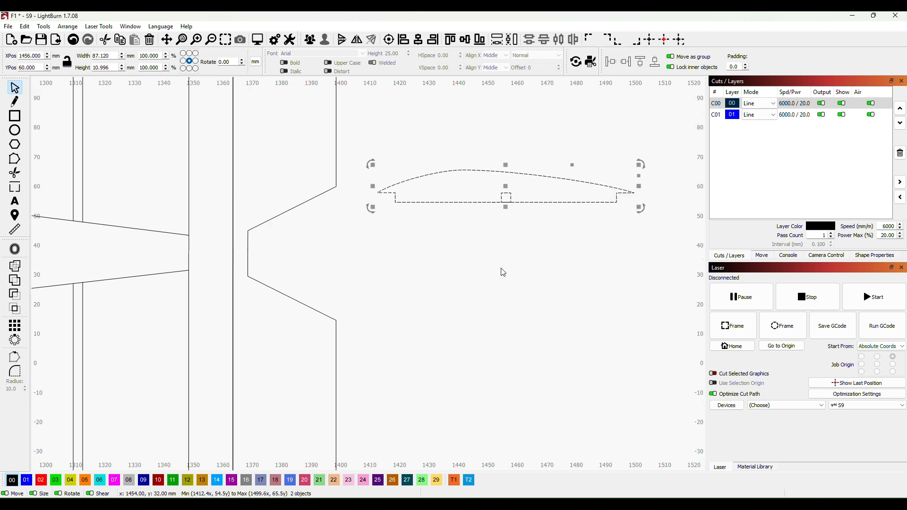
click(435, 245)
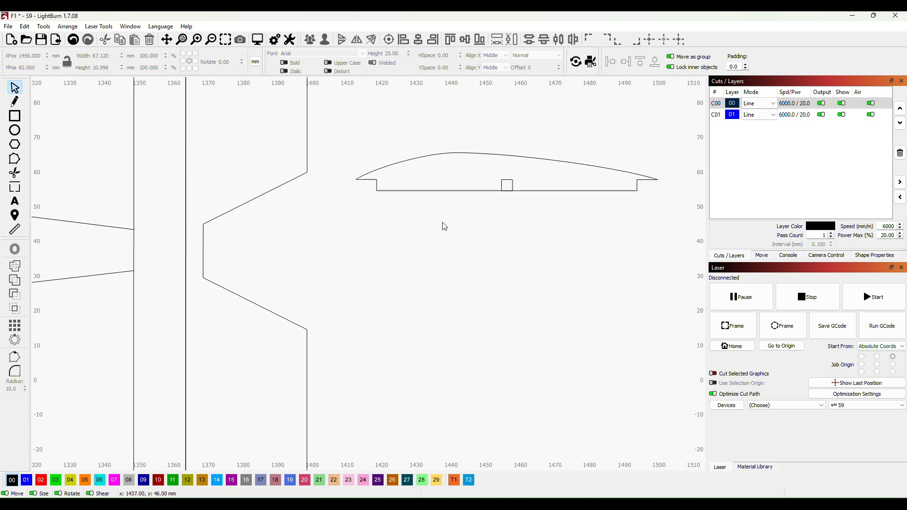
Step: Stretch the small square below the airfoil's lower edge to about 5.1 mm high and trim the overlapping lines into a spar notch
click(507, 185)
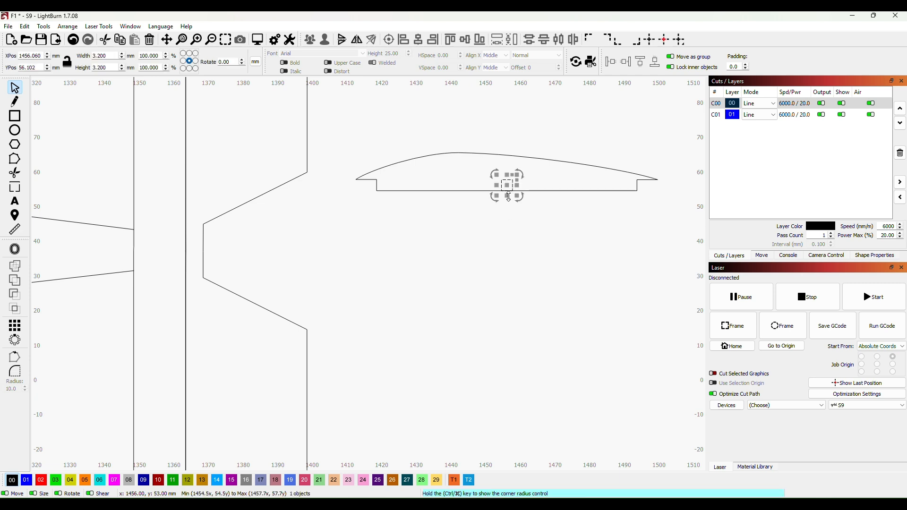
drag(506, 196, 507, 203)
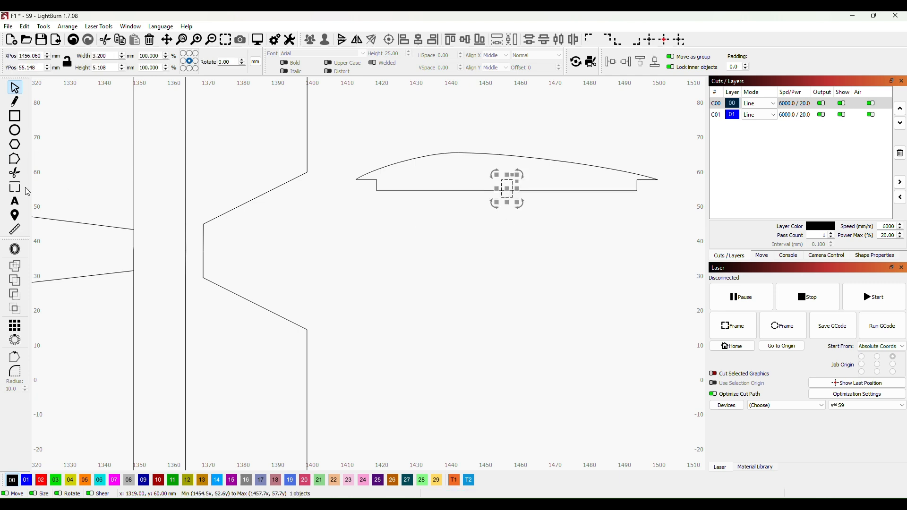
click(15, 173)
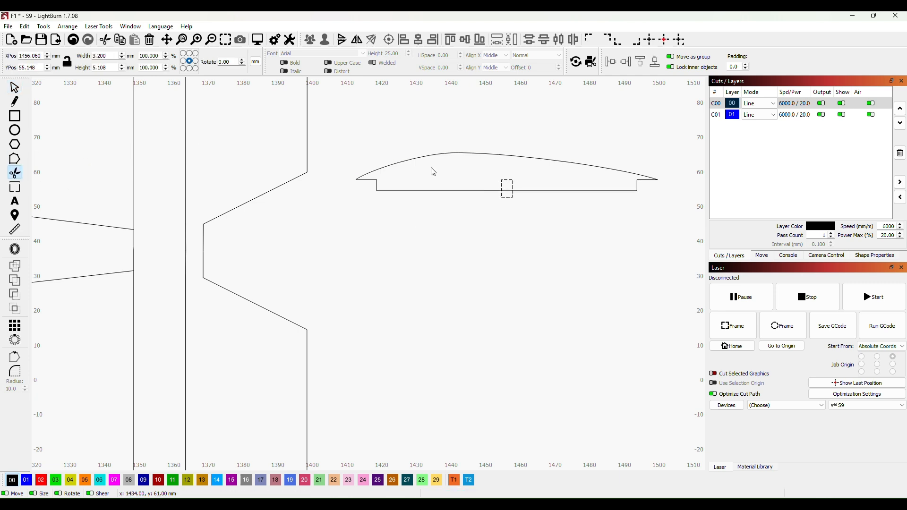
click(508, 198)
click(507, 192)
scroll(449, 251, down, 4)
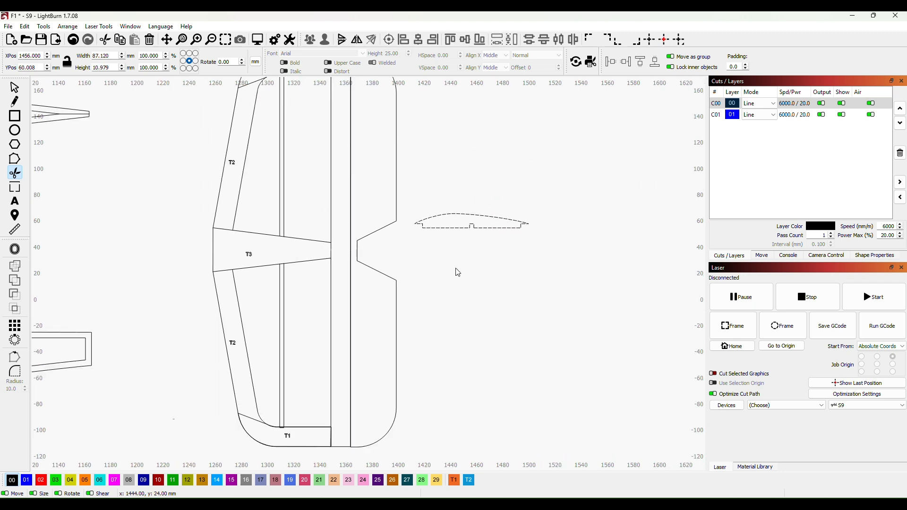
key(Escape)
Step: Adjust the curve handles at the airfoil's crest with node editing to smooth its upper curve
scroll(512, 297, down, 2)
scroll(520, 290, up, 5)
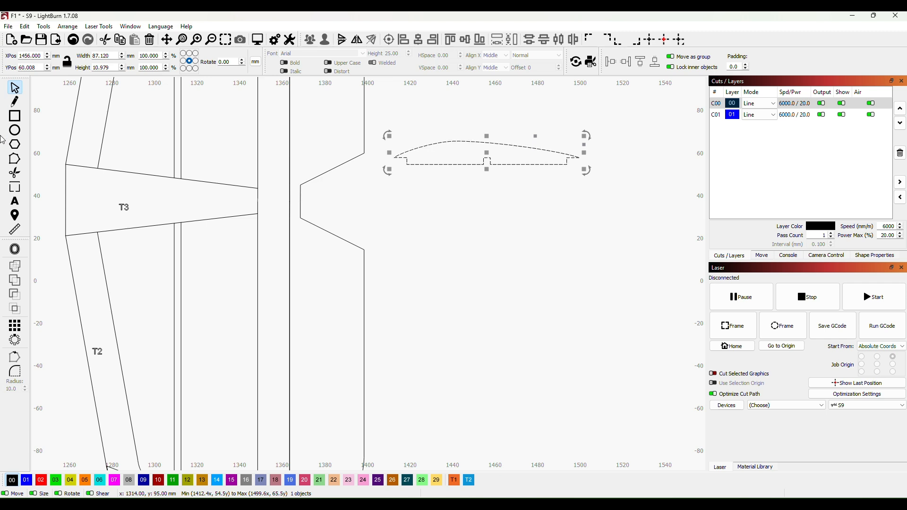
click(15, 158)
scroll(480, 192, up, 2)
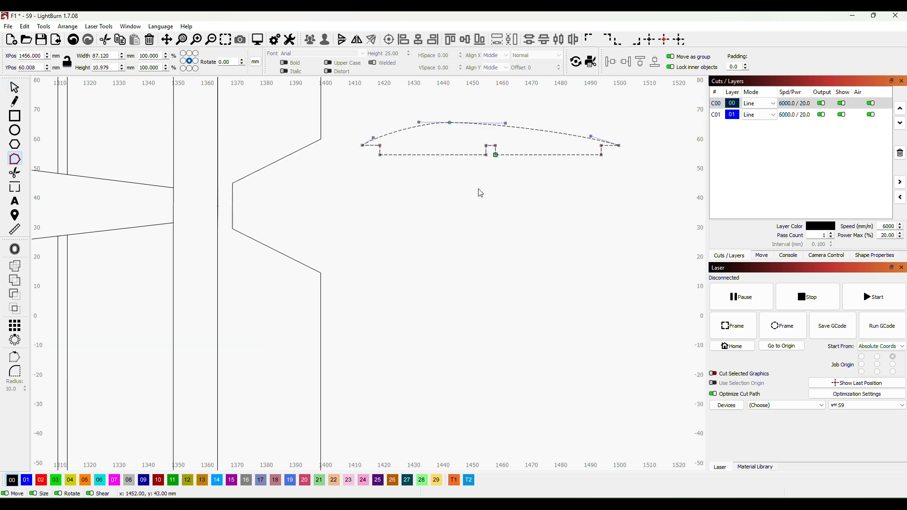
drag(485, 184, 441, 271)
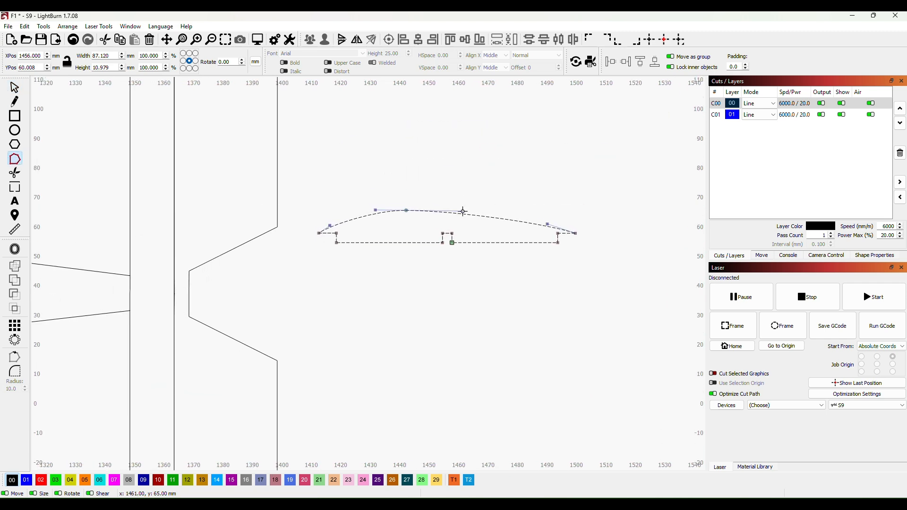
drag(463, 211, 466, 213)
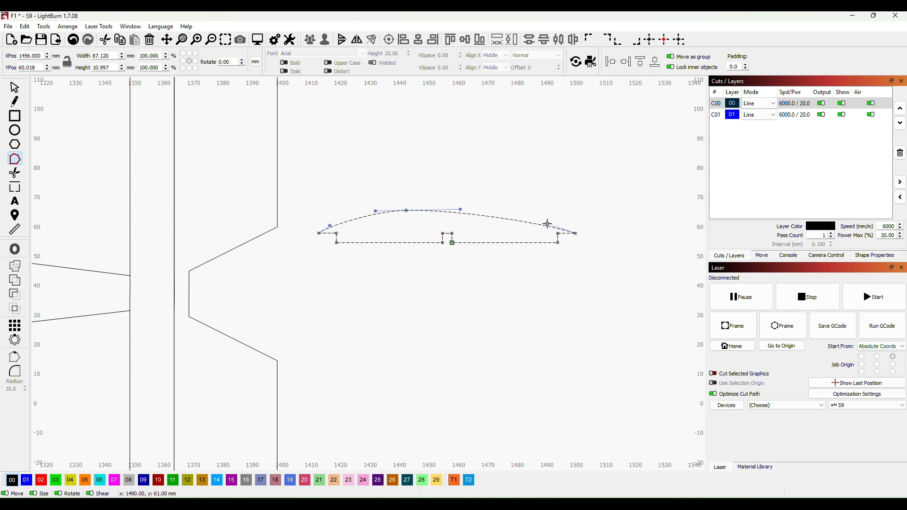
Step: Label the rib R1 with 4 mm high text inside the profile and put the label on layer 01
scroll(417, 266, down, 5)
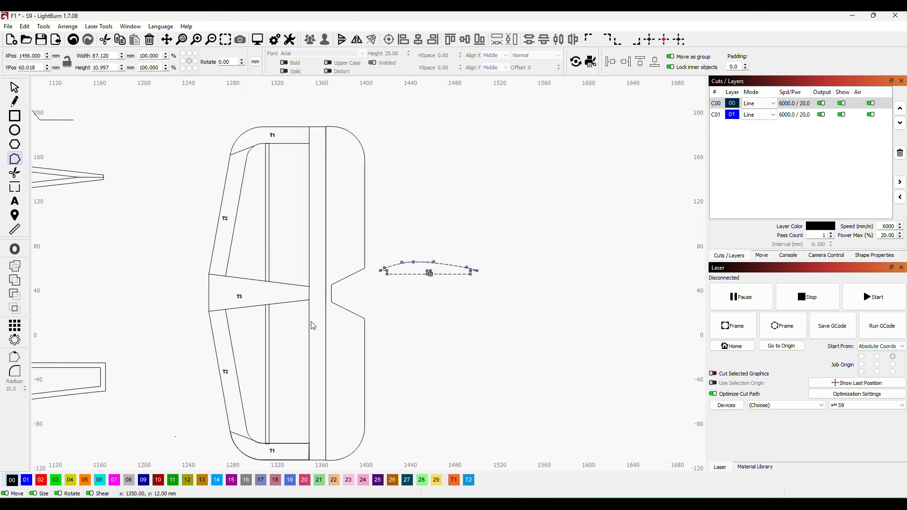
key(t)
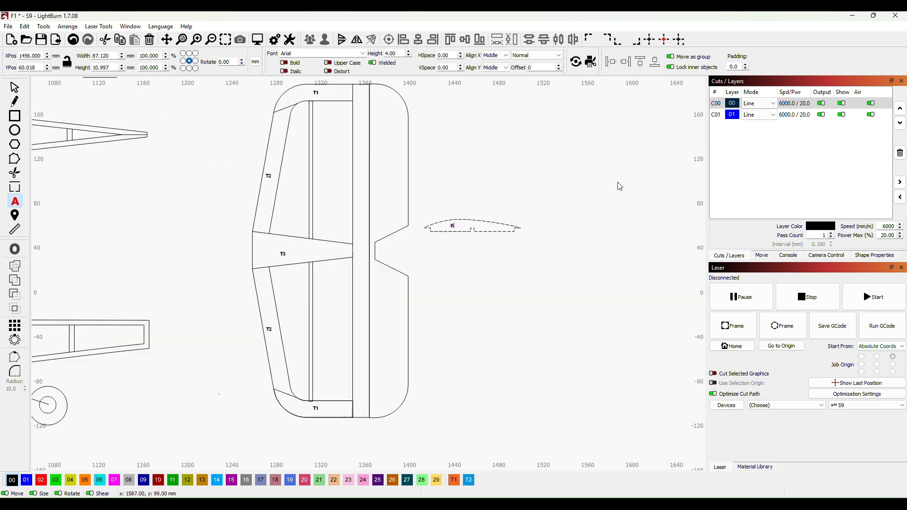
key(Escape)
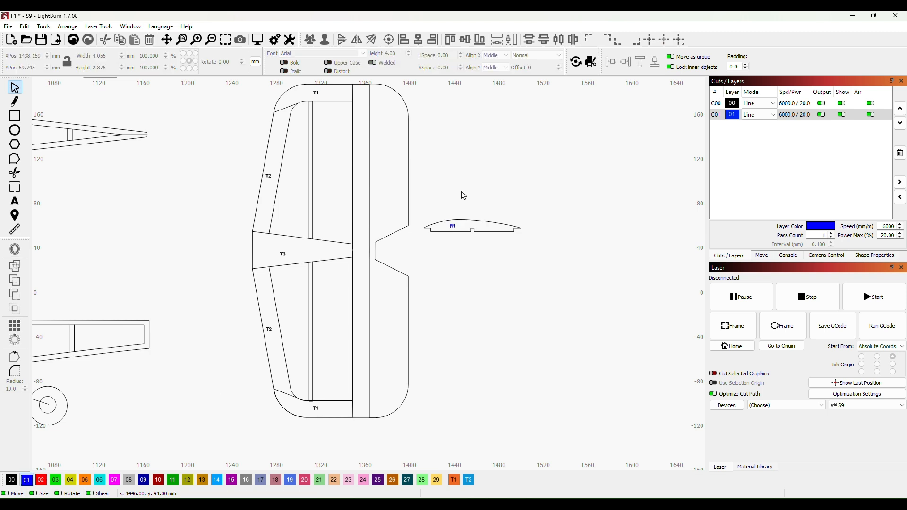
Step: Make two copies of the labelled R1 rib and stack them closely below the original
drag(519, 258, 555, 267)
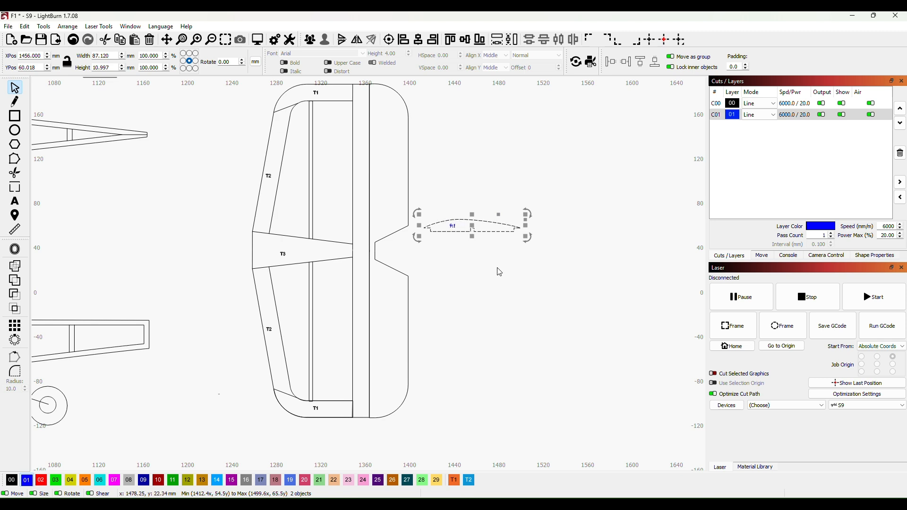
key(ctrl+v)
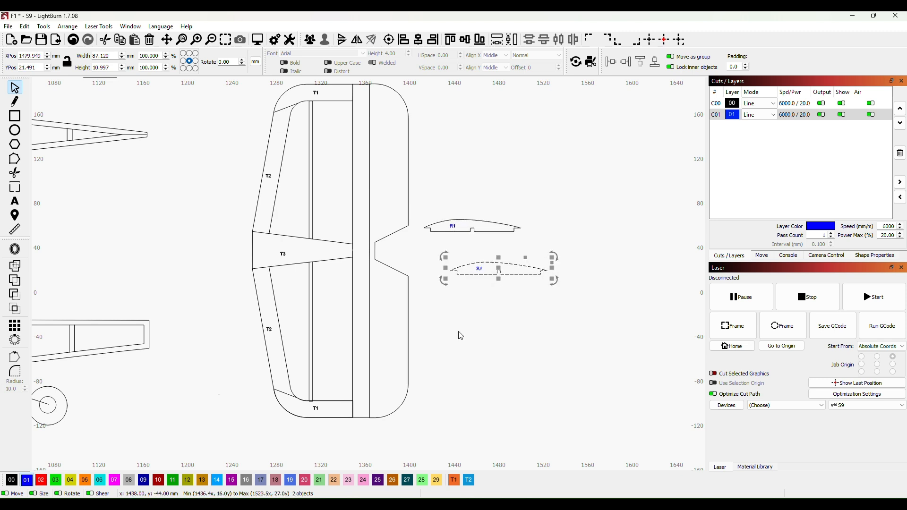
key(ctrl+v)
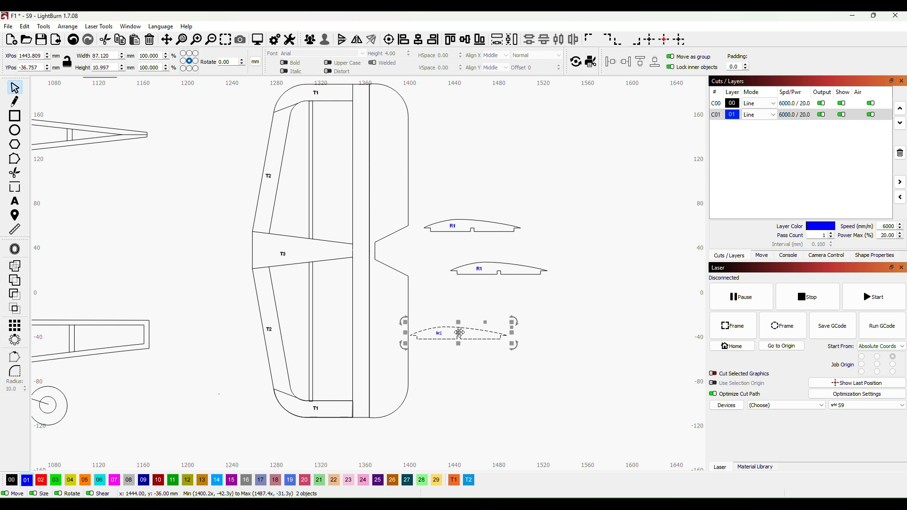
drag(460, 332, 501, 288)
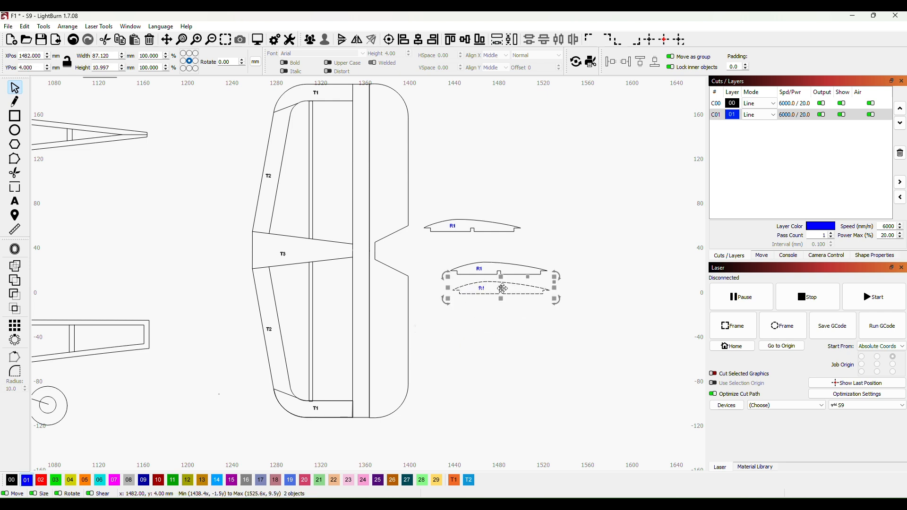
Step: Move both R1 copies to the loose tail parts above the cutting area, centred at X 338, Y 508 mm
scroll(506, 210, down, 2)
scroll(452, 213, up, 2)
drag(452, 213, 570, 193)
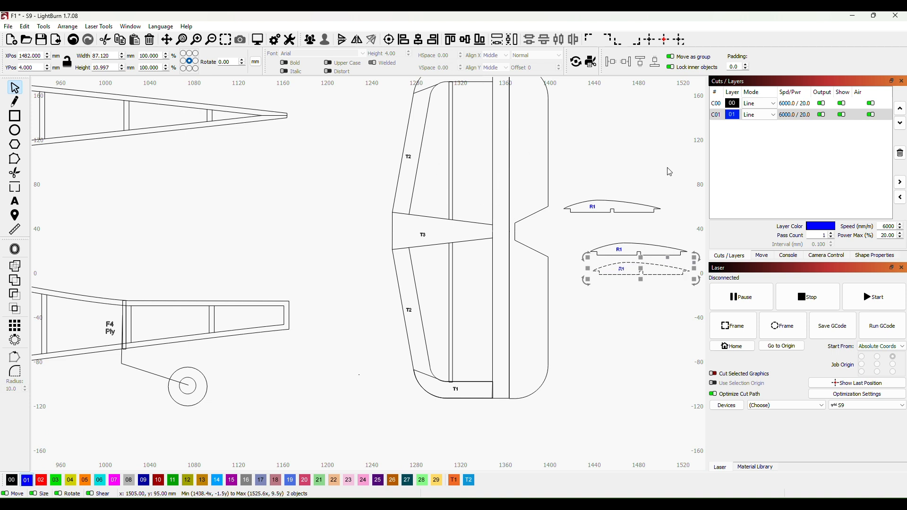
scroll(630, 159, down, 2)
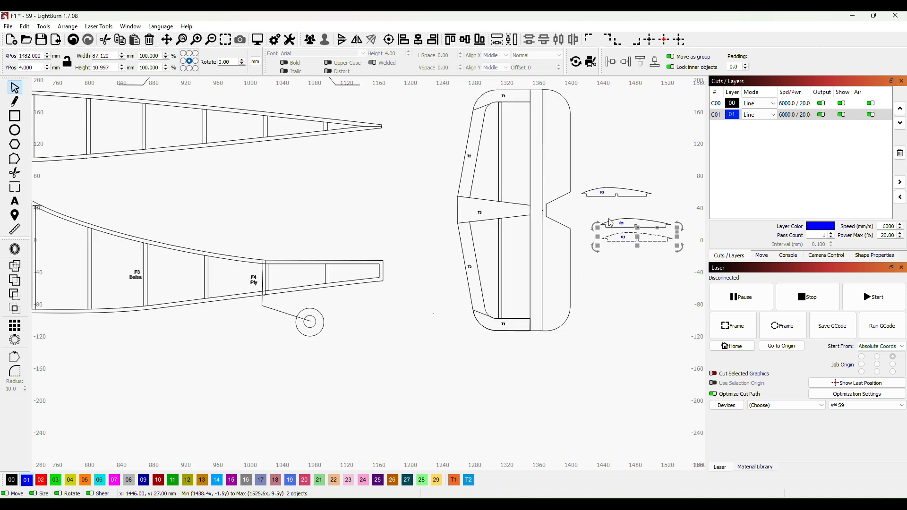
drag(591, 208, 686, 281)
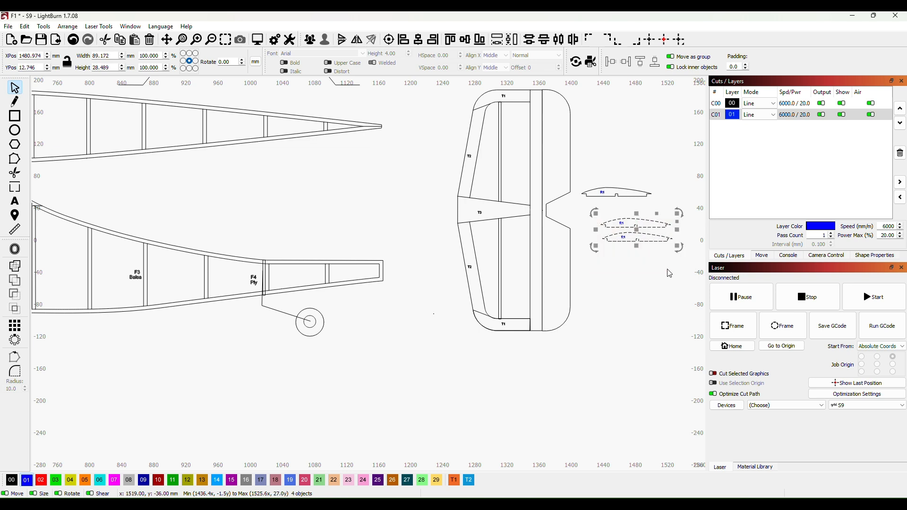
scroll(590, 316, down, 2)
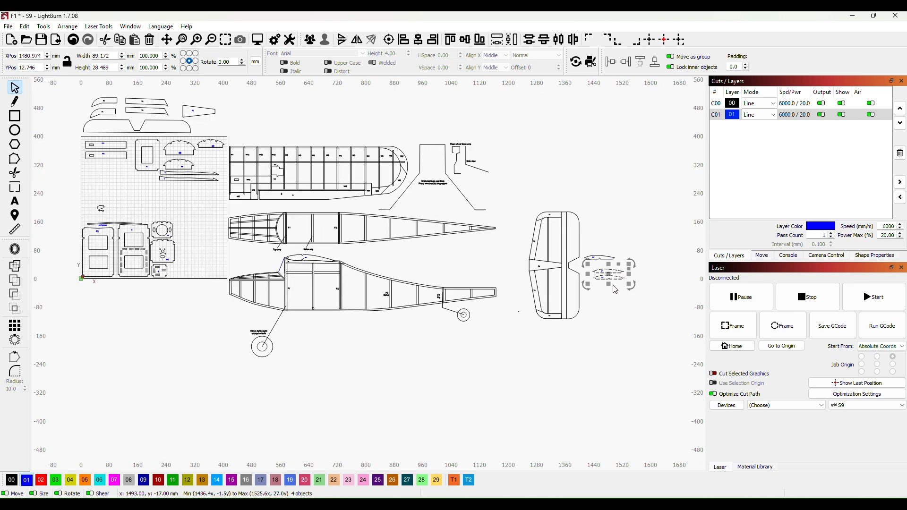
drag(609, 273, 203, 102)
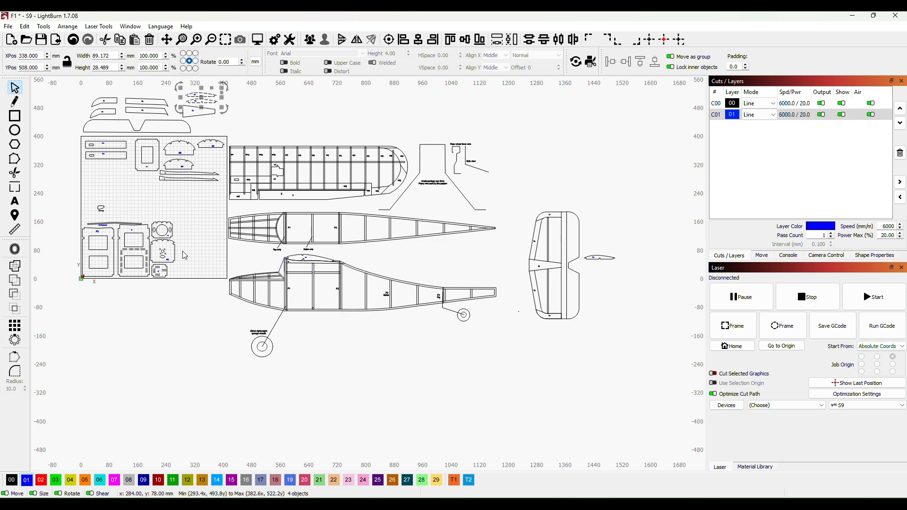
drag(183, 252, 221, 330)
click(307, 168)
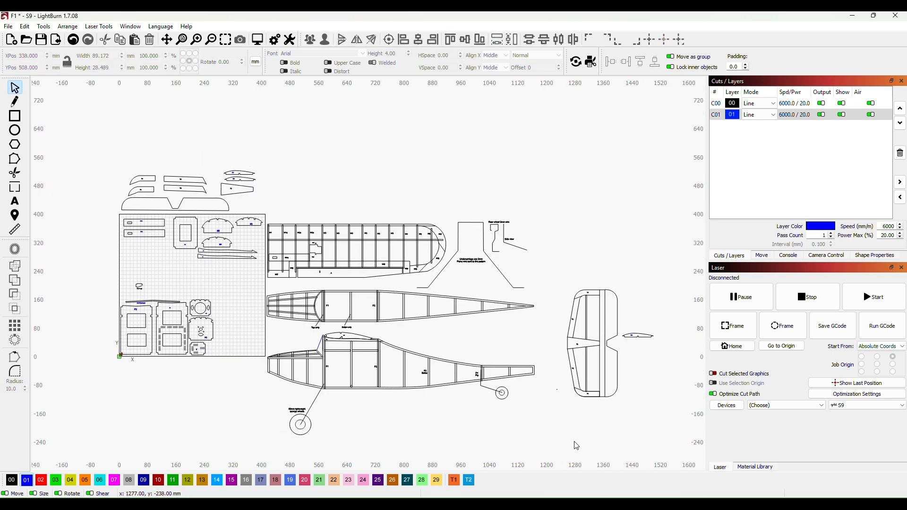
Step: Draw a strip below the remaining R1 rib, 87 mm wide, and set its height to 3.2 mm
drag(578, 435, 395, 371)
key(ctrl+r)
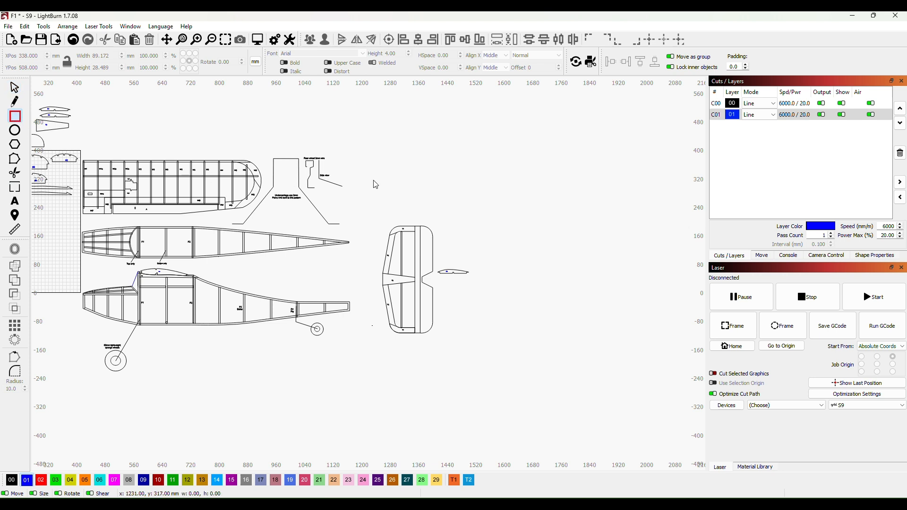
scroll(483, 261, up, 2)
scroll(406, 307, up, 2)
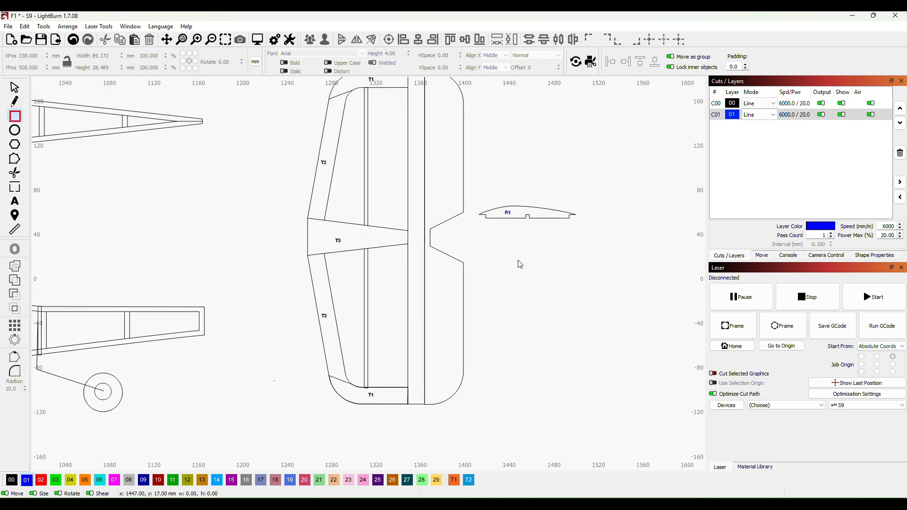
drag(508, 261, 604, 269)
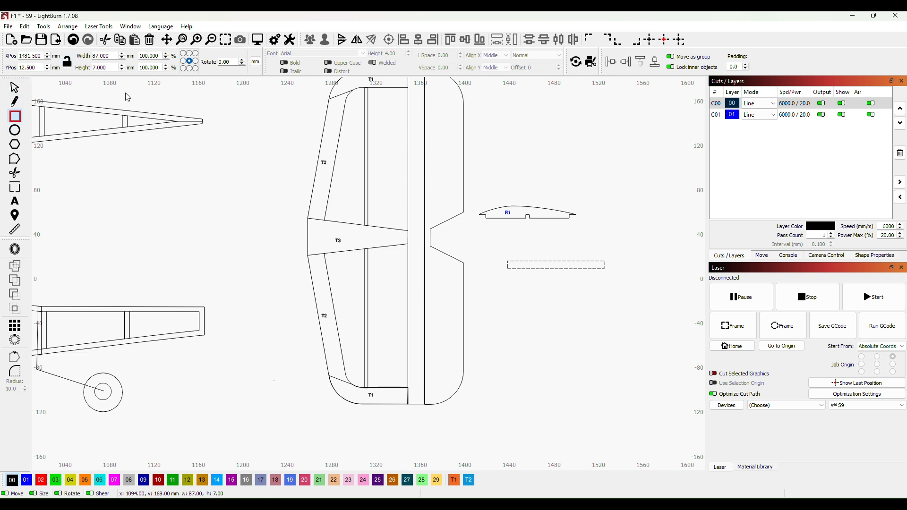
drag(116, 59, 92, 57)
key(Escape)
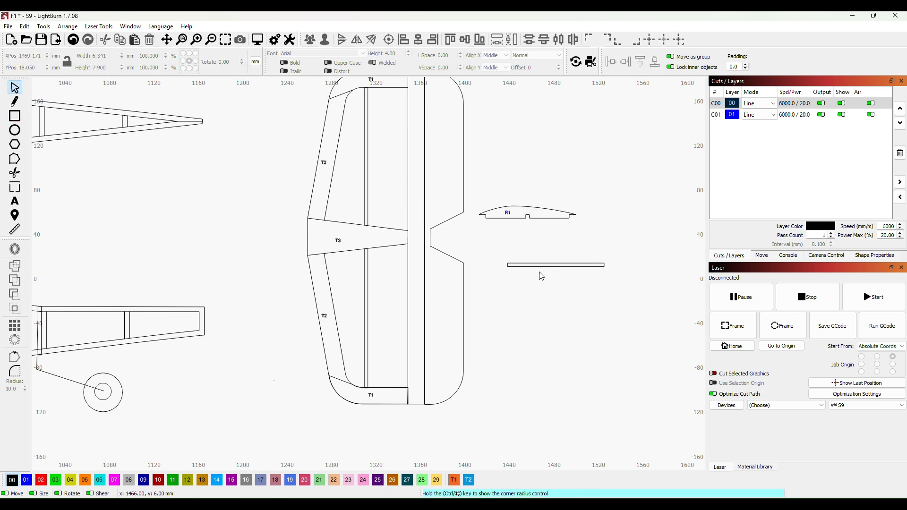
Step: Place the strip against the underside of the R1 rib and set its width to the rib's 87.12 mm
drag(549, 264, 525, 218)
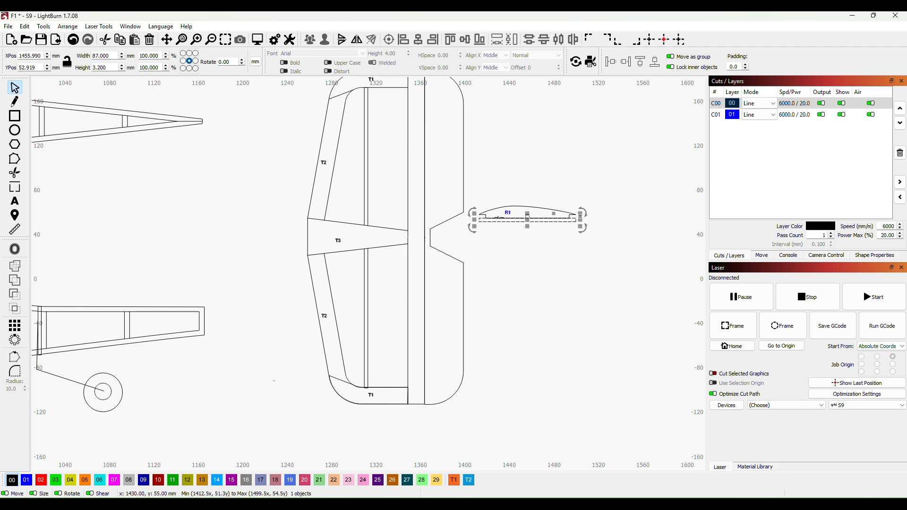
shift+click(516, 207)
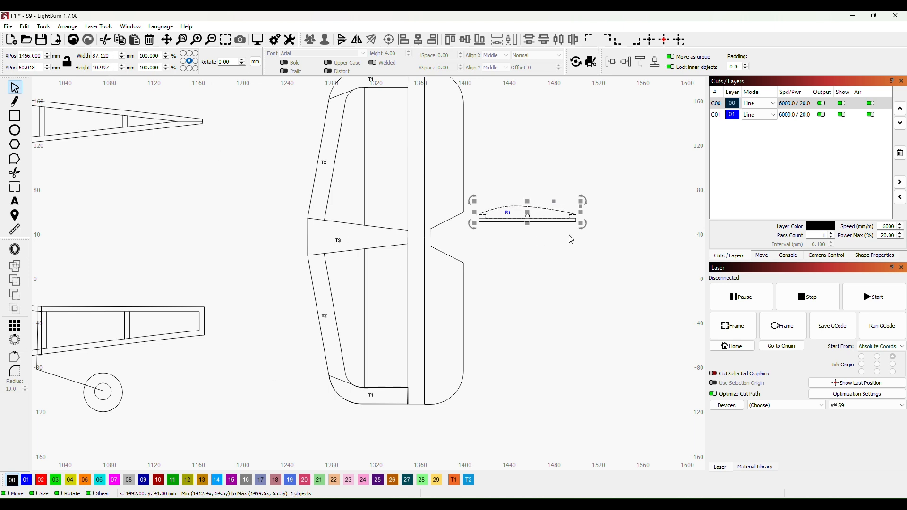
click(548, 222)
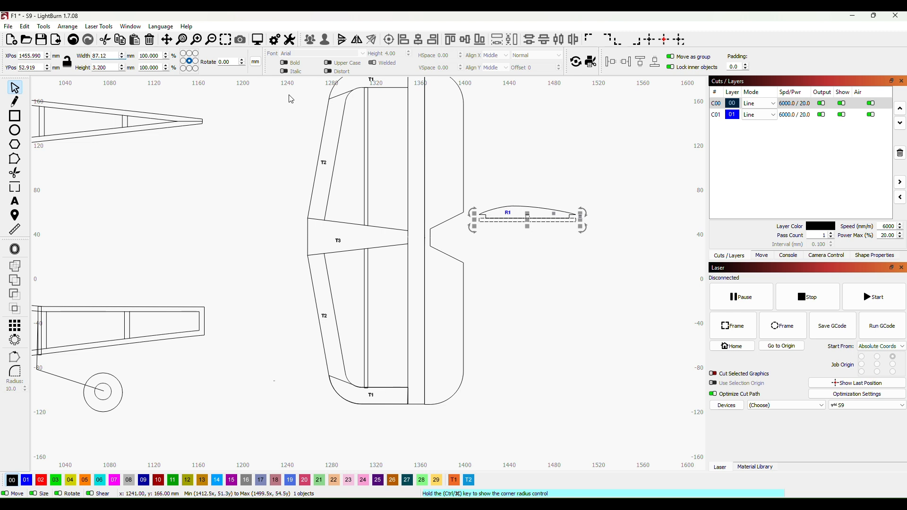
key(Return)
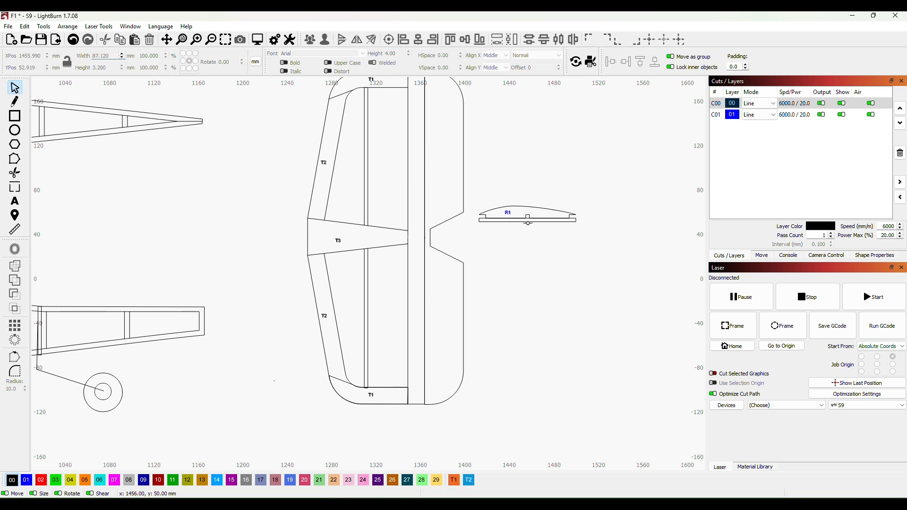
Step: Place the 87.12 mm strip across the tail frame at X 1311, Y 54 mm, and add a copy along T3's lower edge
drag(529, 226, 368, 221)
scroll(369, 221, up, 3)
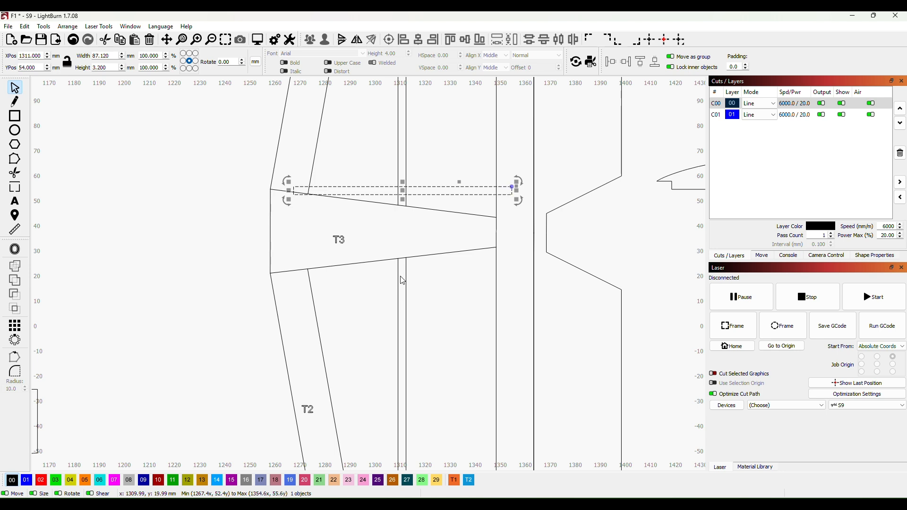
key(ctrl+v)
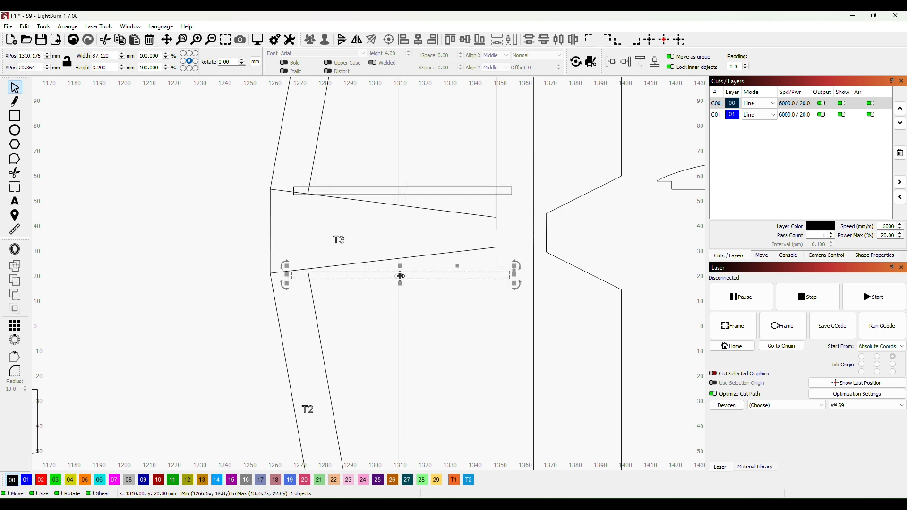
drag(399, 276, 403, 273)
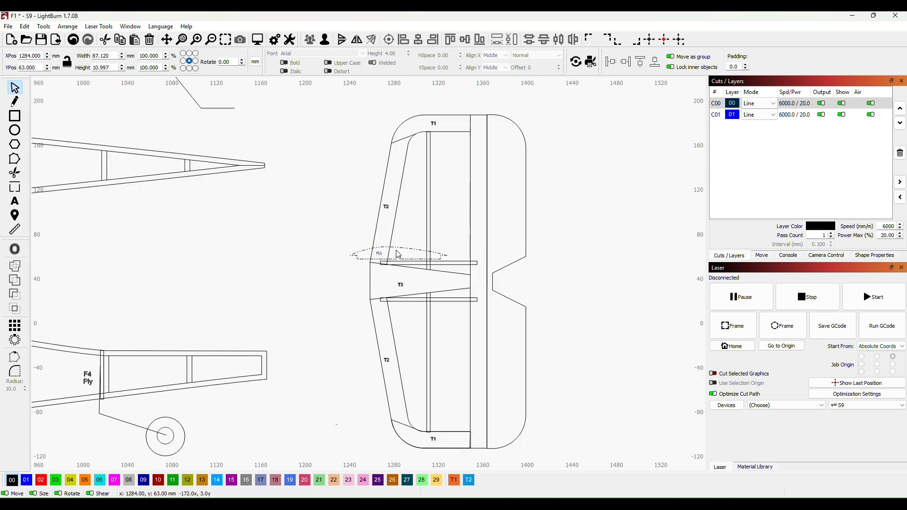
Step: Overlay the R1 rib just above the upper strip and line up its centre notch with the spar at X 1310.747, Y 62.37 mm
drag(397, 253, 431, 255)
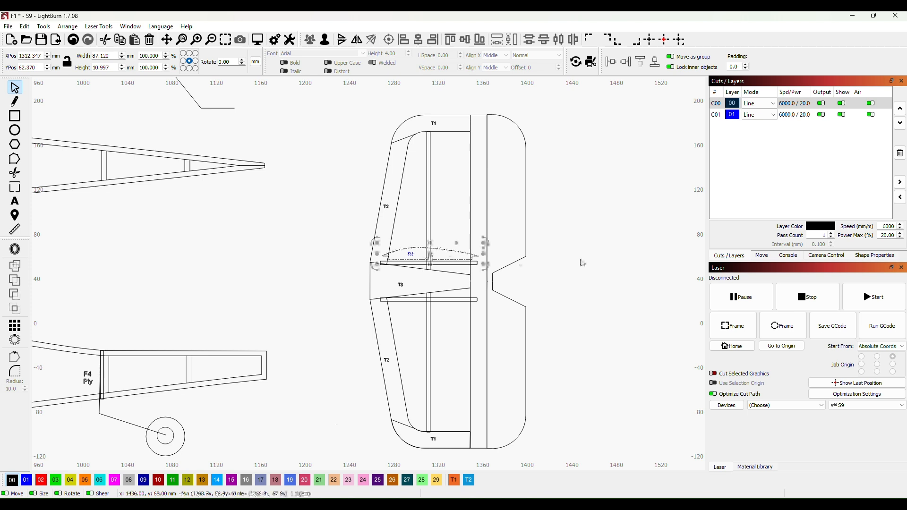
scroll(444, 294, up, 3)
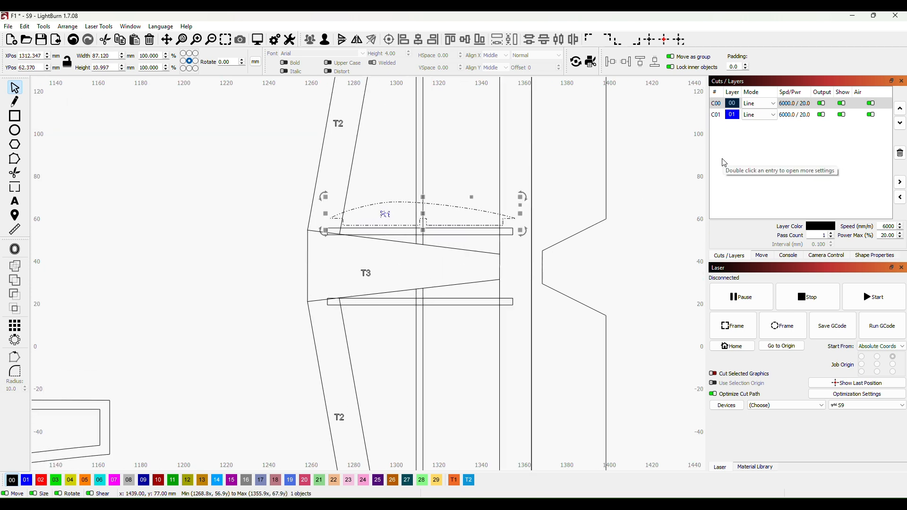
key(Left)
key(Left)
key(Left)
key(Left)
key(Left)
key(Left)
key(Left)
key(Left)
key(Left)
key(Left)
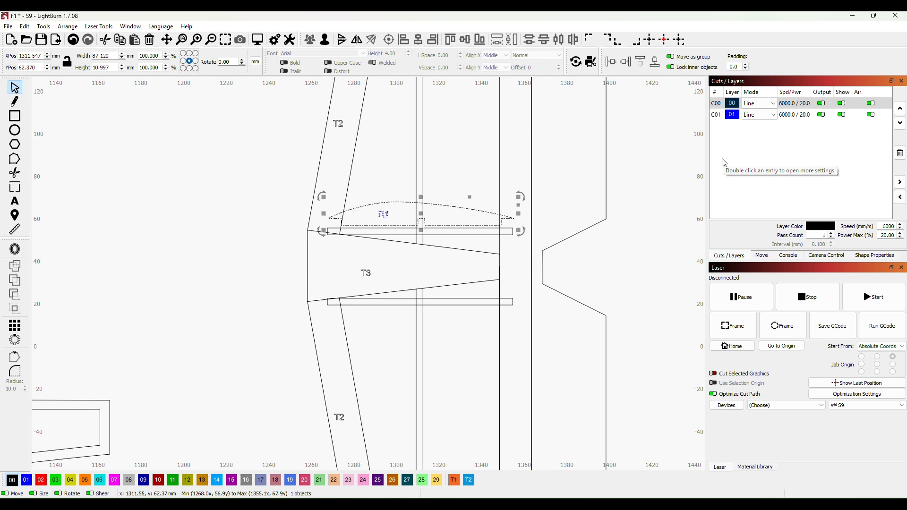
key(Left)
key(Left)
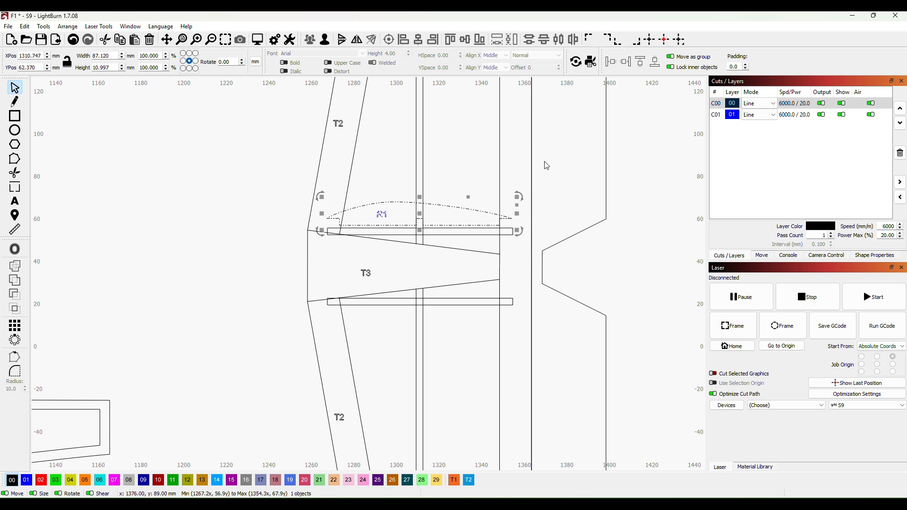
Step: Move the R1 rib off the tail frame into the clear space beside it, centred at X 1479, Y 106 mm
scroll(633, 174, down, 5)
drag(659, 190, 522, 263)
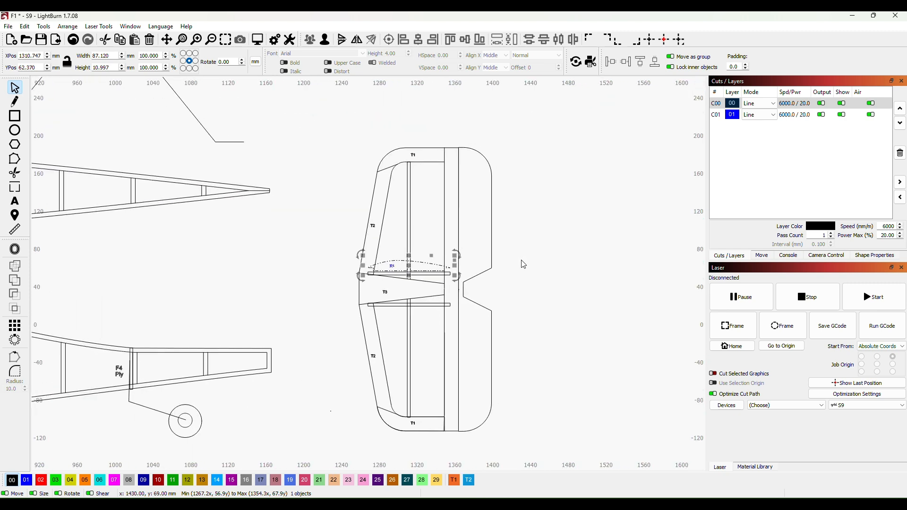
drag(408, 266, 567, 225)
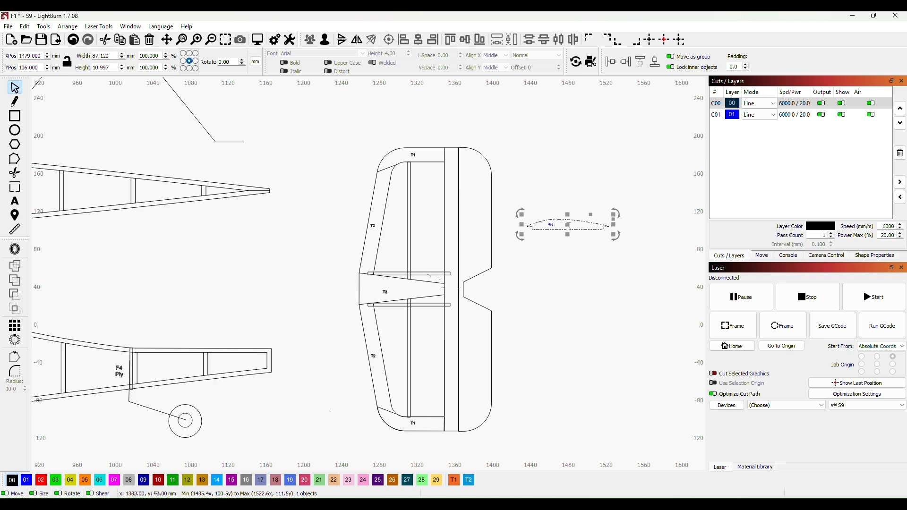
Step: Add two copies of the rib strip across the upper tail half, centred at about Y 87 mm and Y 123 mm
click(428, 274)
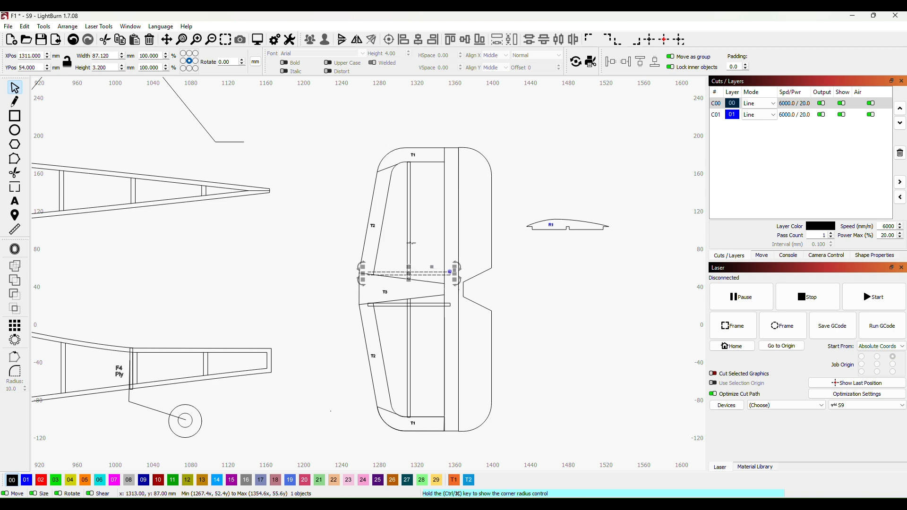
key(ctrl+v)
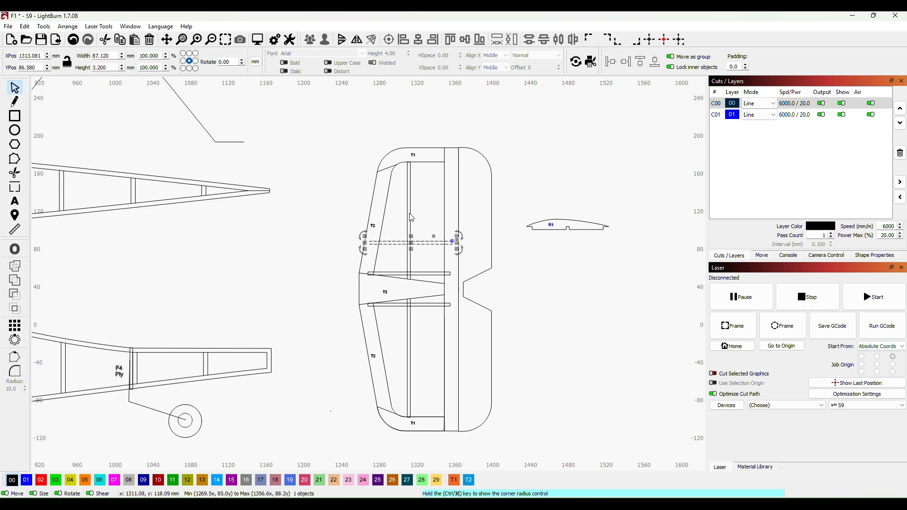
key(ctrl+v)
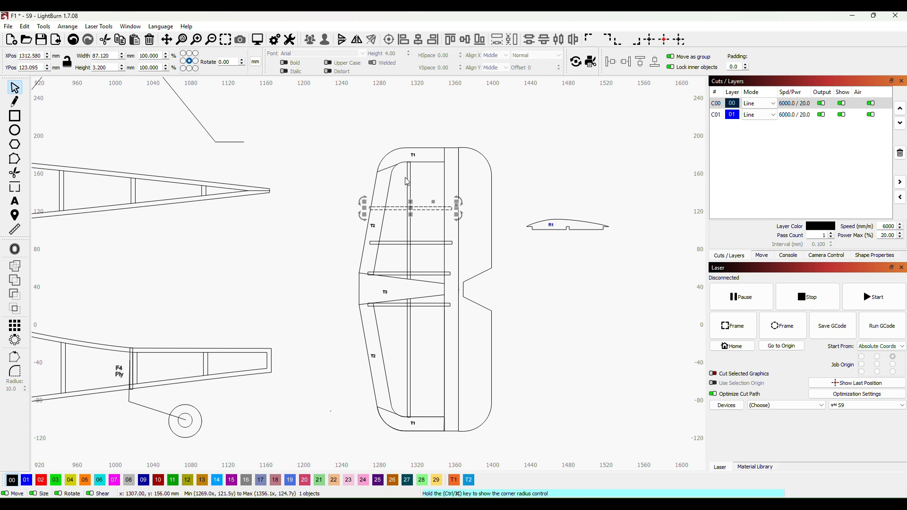
Step: Place another 87.12 × 3.2 mm rib strip across the tailplane just below the upper T1 part, at about Y 157.6 mm
key(ctrl+v)
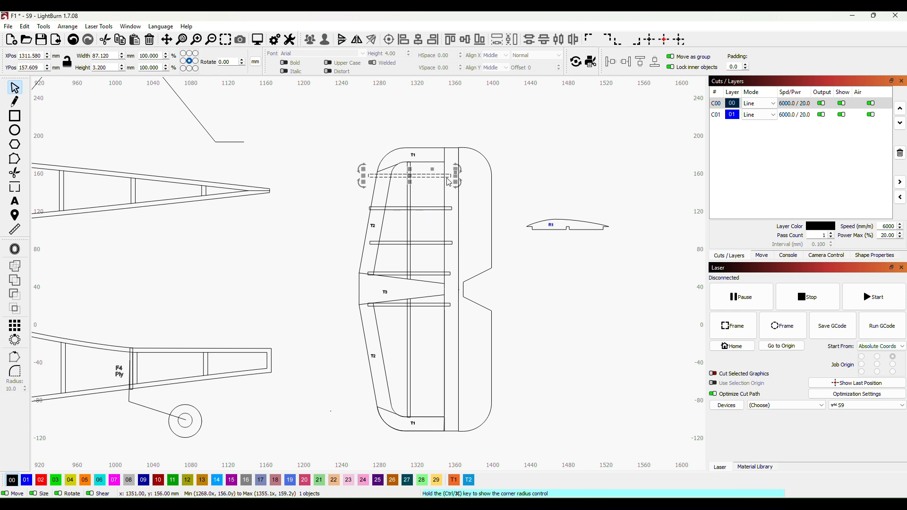
key(Escape)
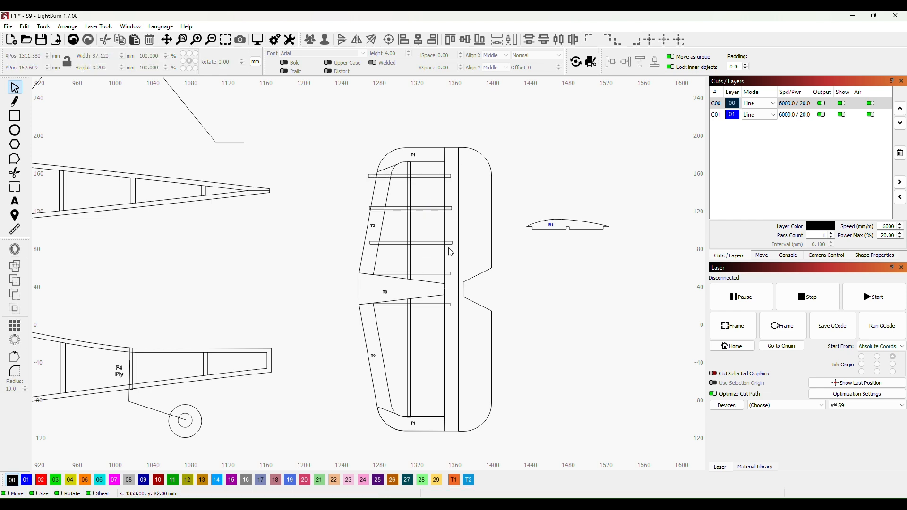
Step: Draw a line about 271 mm long beside the tailplane's elevator and straighten it to exactly vertical
key(ctrl+l)
click(510, 145)
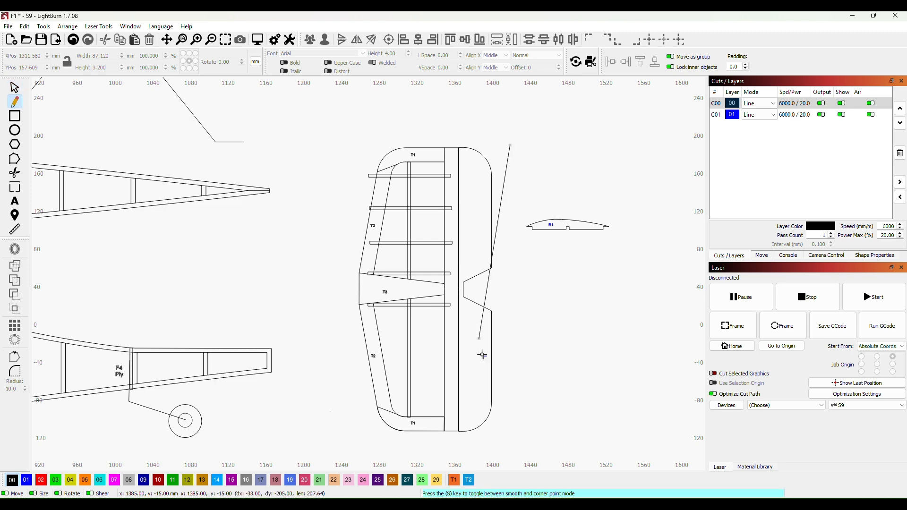
click(517, 400)
right_click(517, 400)
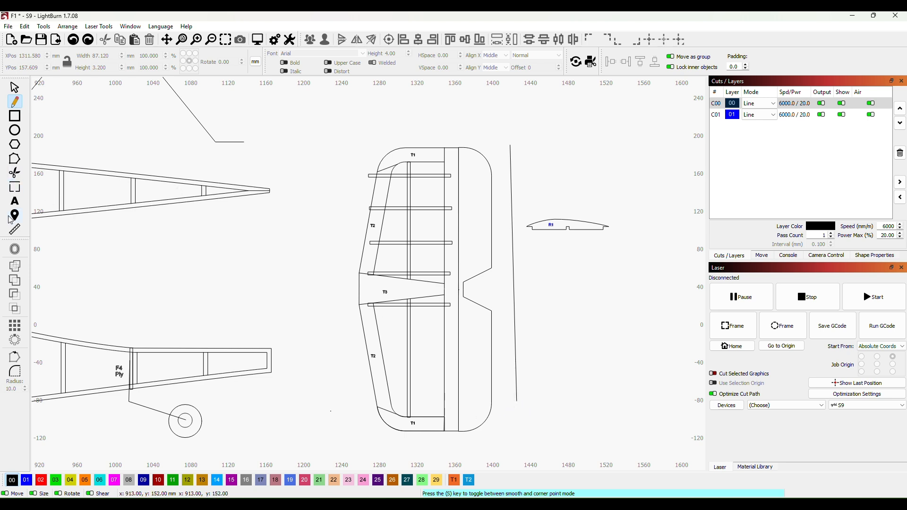
click(14, 160)
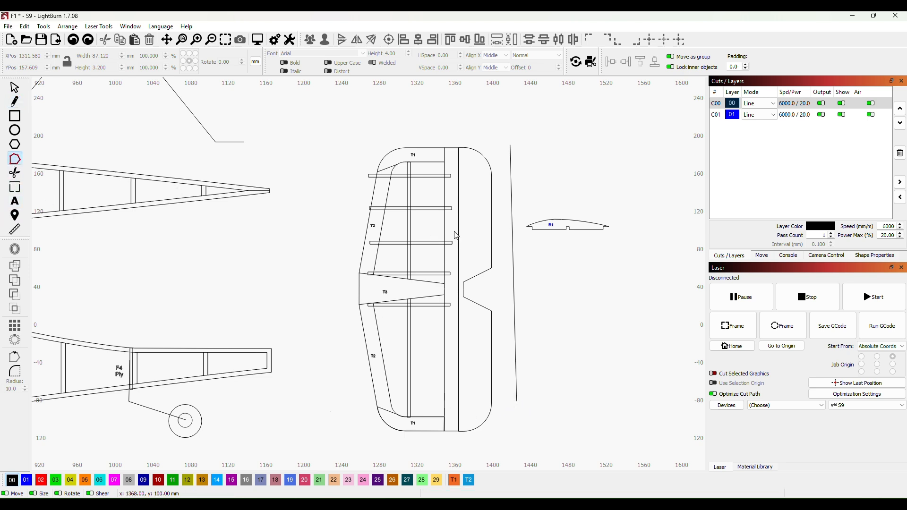
key(ctrl+shift+z)
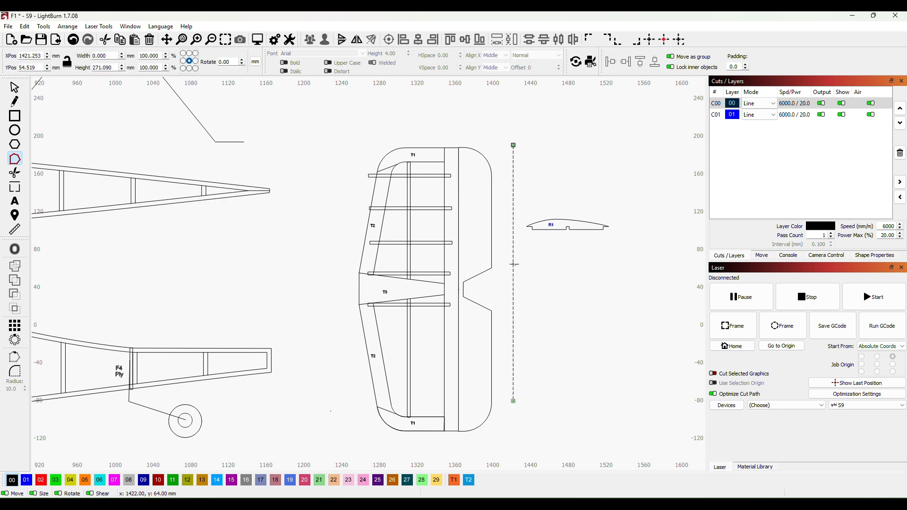
key(ctrl+z)
click(14, 88)
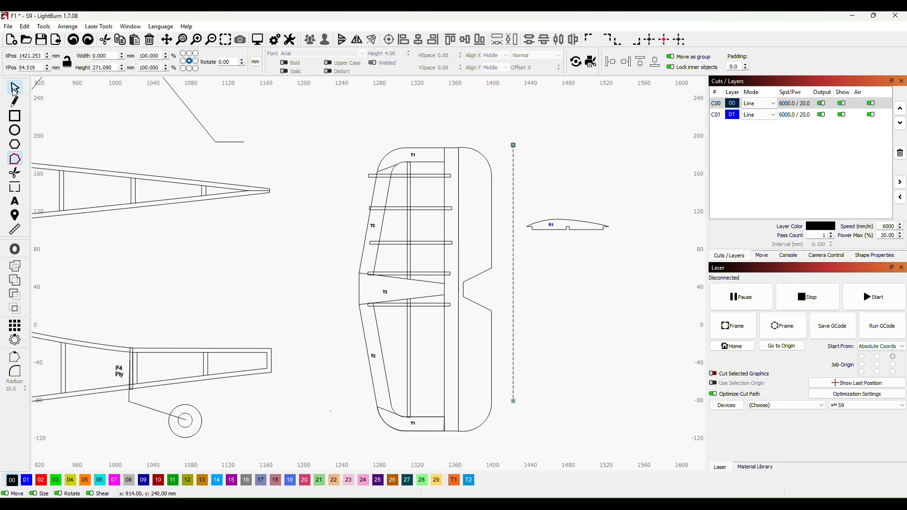
Step: Move the long vertical line onto the elevator-side ends of the rib strips, at X 1355 mm
drag(519, 279, 453, 292)
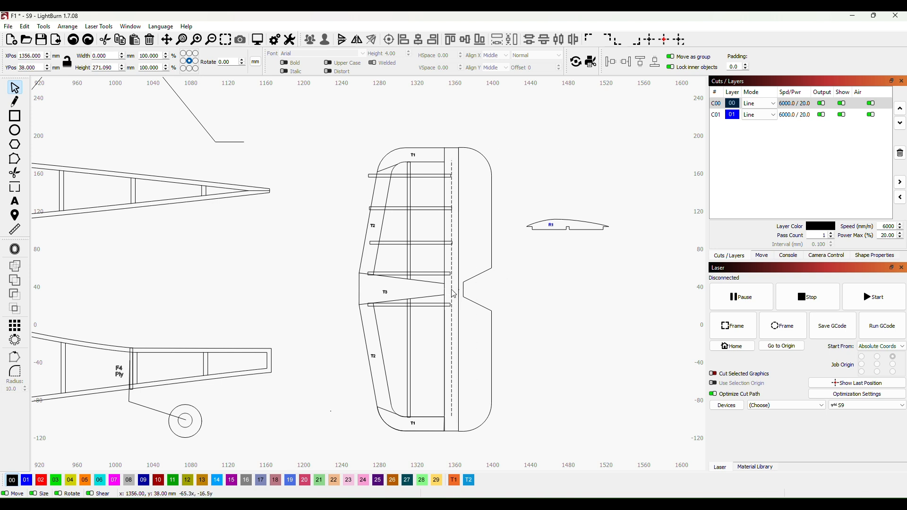
scroll(420, 243, up, 3)
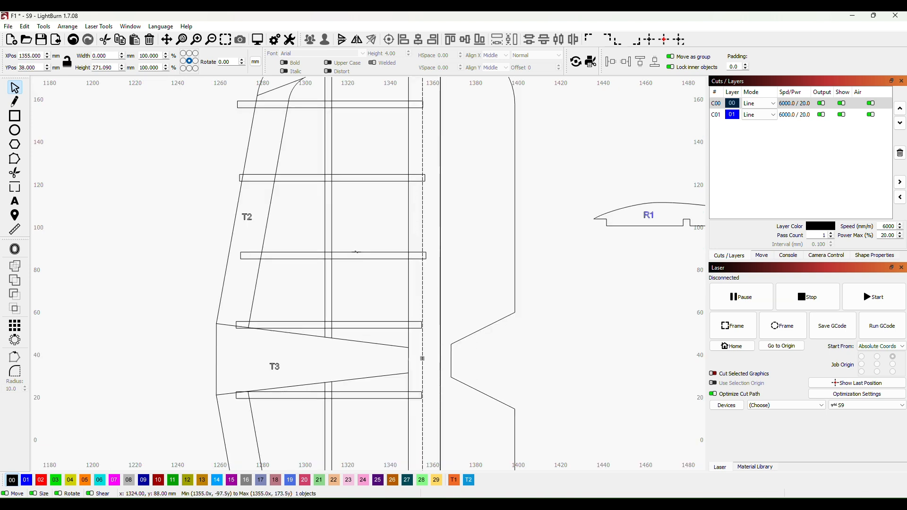
scroll(377, 298, down, 2)
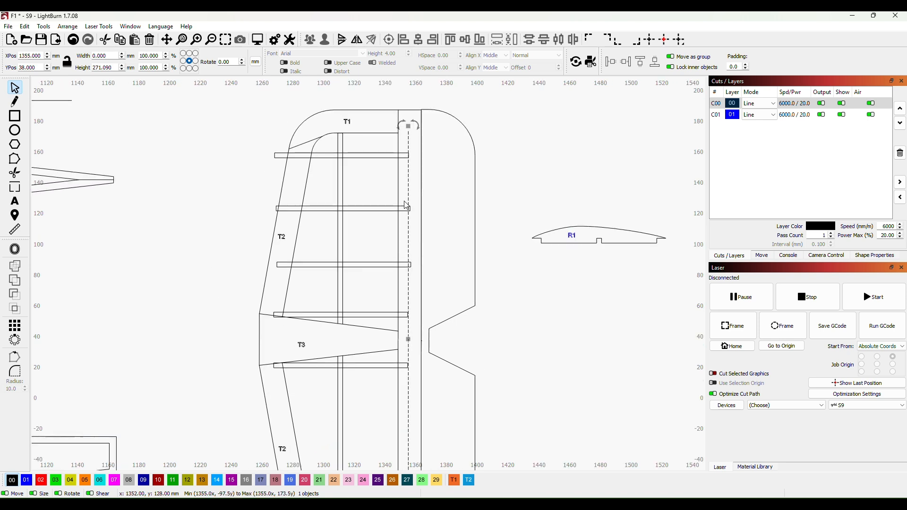
Step: Measure the vertical distance from the uppermost rib strip to the strip at T3's upper edge
drag(311, 158, 312, 315)
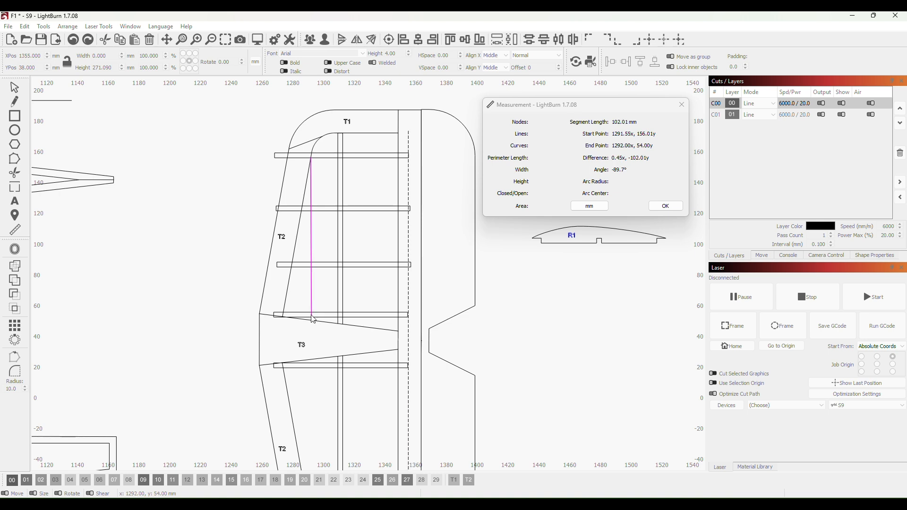
Step: Draw a straight vertical spacer line in the empty area left of the tailplane and set its height to 34 mm
key(ctrl+l)
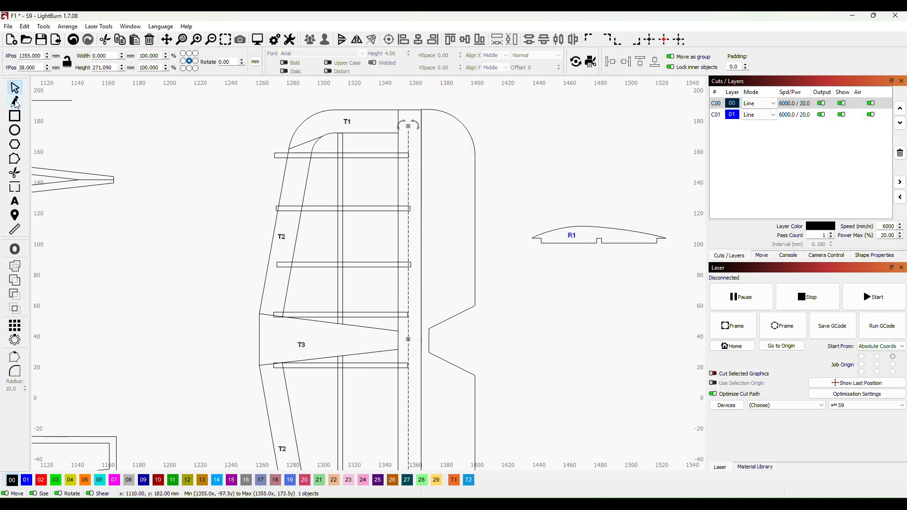
click(189, 195)
click(188, 263)
right_click(189, 263)
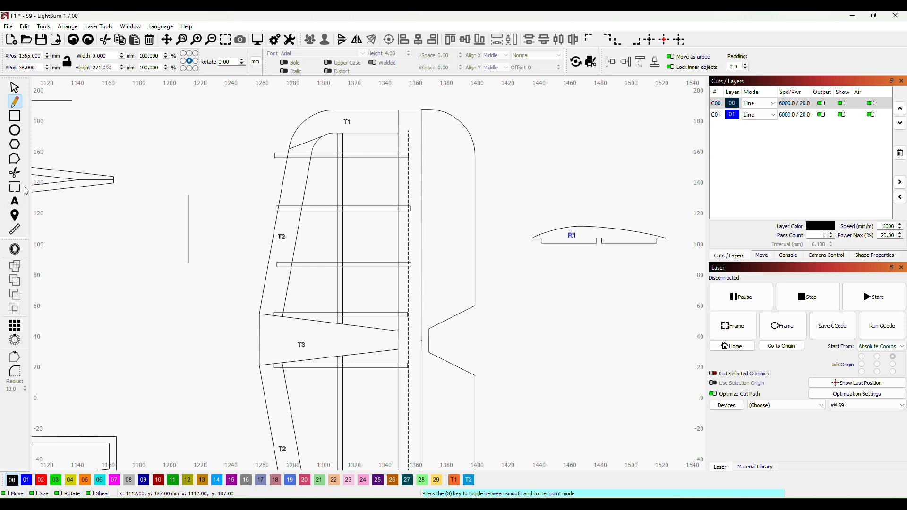
click(14, 159)
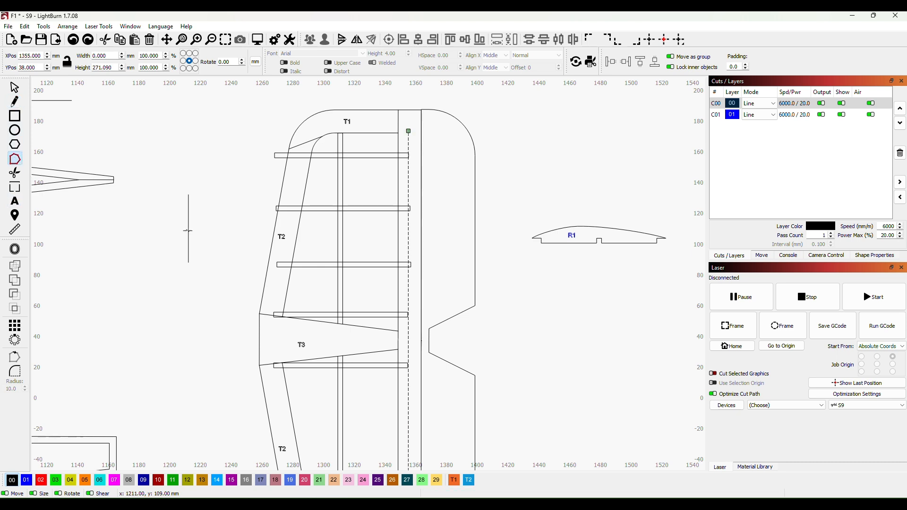
click(189, 230)
click(15, 88)
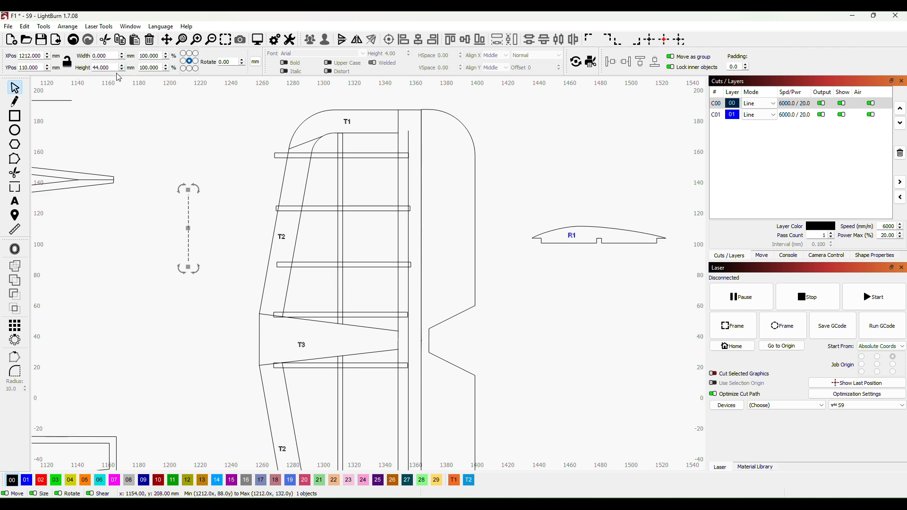
drag(111, 68, 90, 69)
text(34)
click(146, 273)
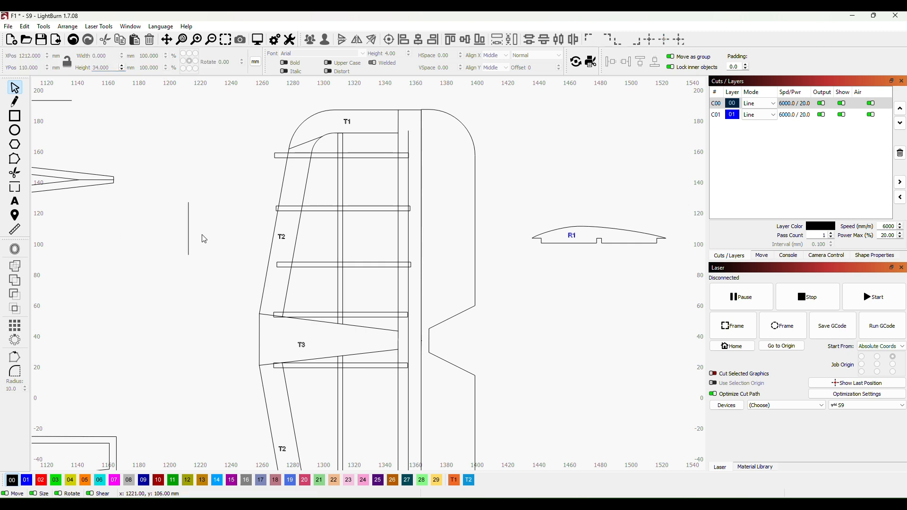
Step: Stand the 34 mm spacer on the strip at T3's upper edge and raise the next strip 2 mm to the spacer's upper end
drag(187, 230, 349, 289)
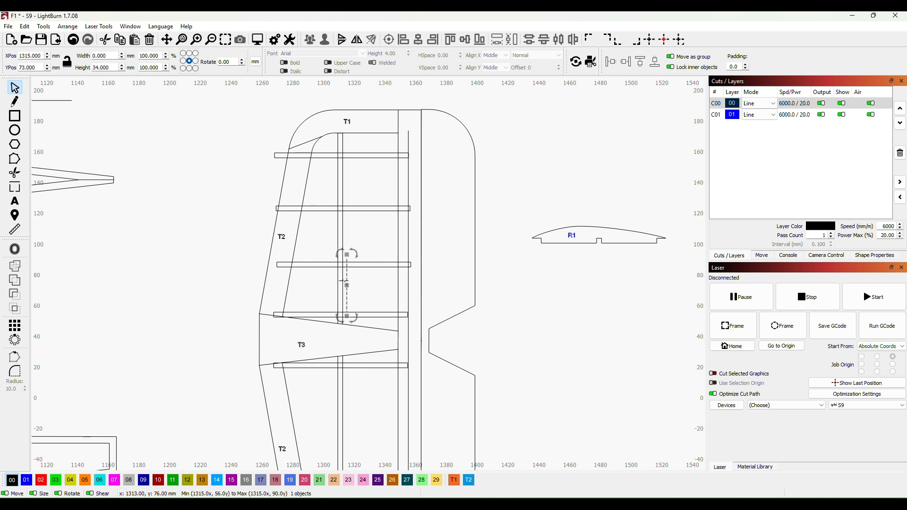
click(364, 264)
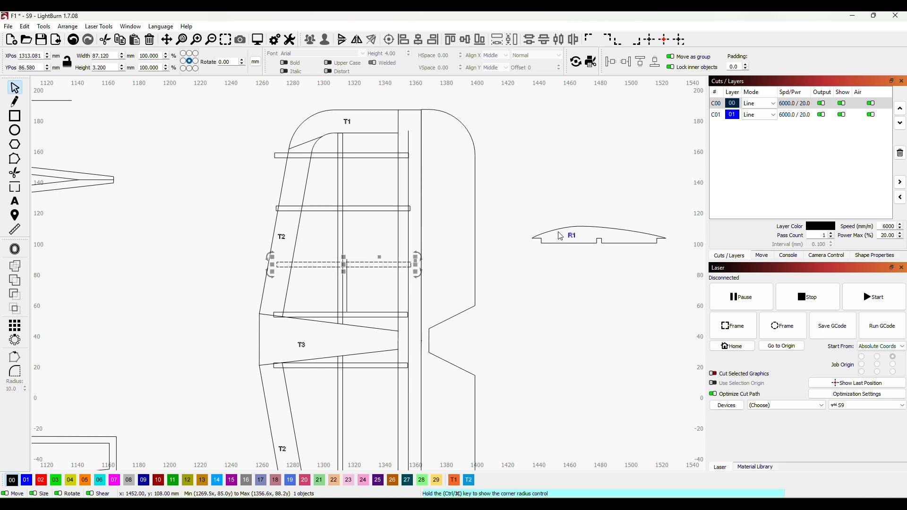
key(Up)
key(Up)
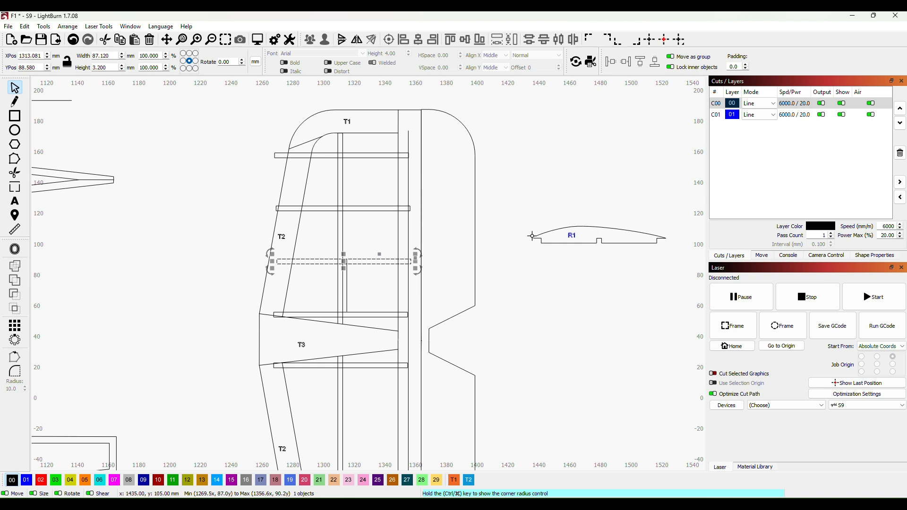
Step: Check the next strip gap above with the 34 mm spacer, and park the spacer beside the tailplane below R1
drag(347, 286, 351, 238)
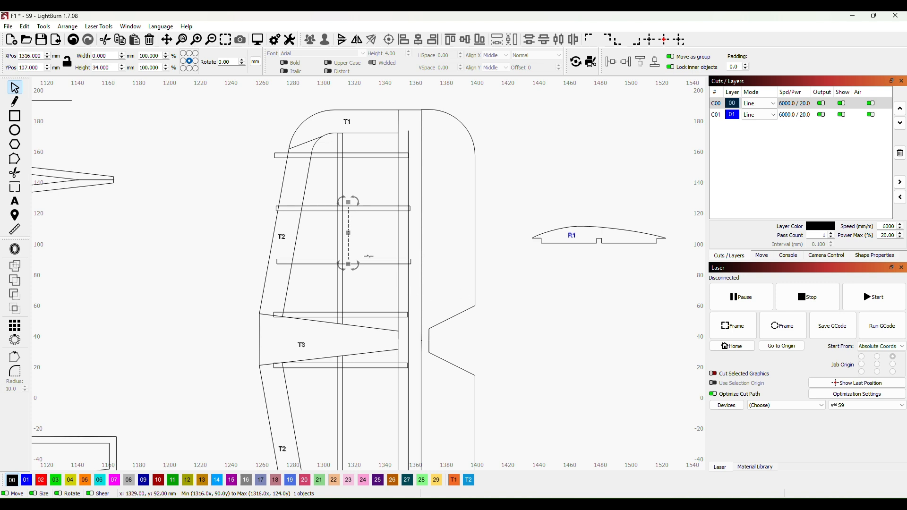
drag(350, 237, 542, 345)
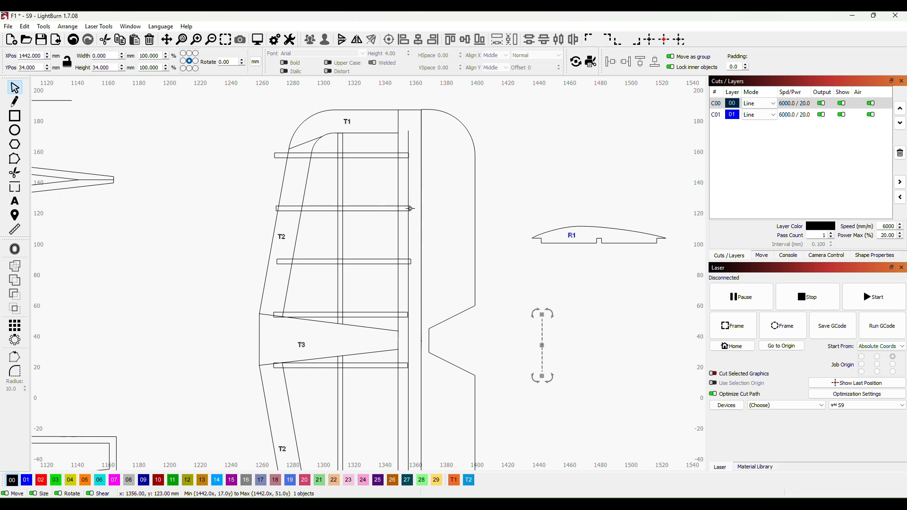
Step: Shift the two middle strips of the upper half left by 2 mm and 1 mm to line up with the vertical reference line
click(365, 258)
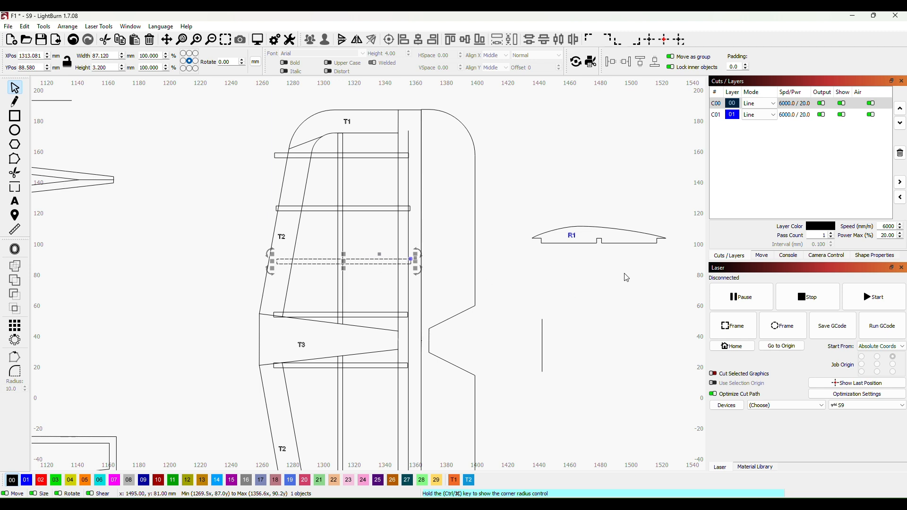
key(Left)
key(Left)
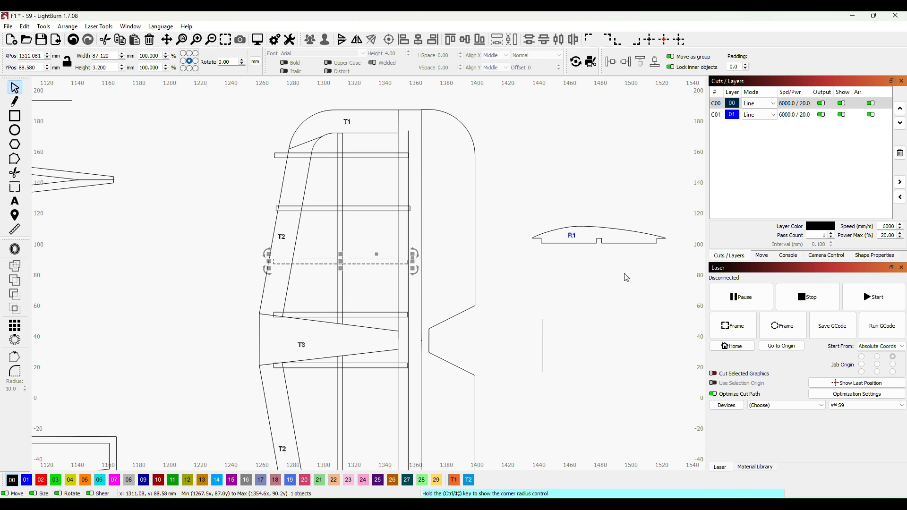
key(ctrl+v)
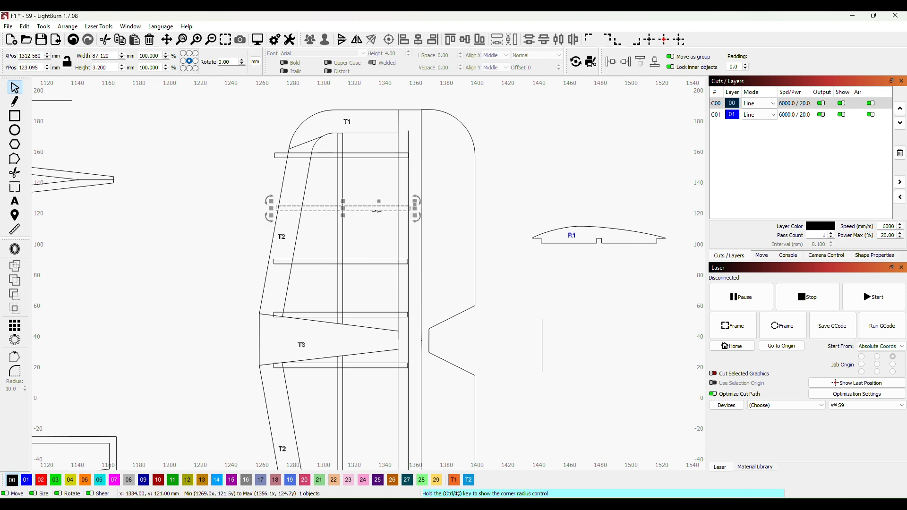
key(Left)
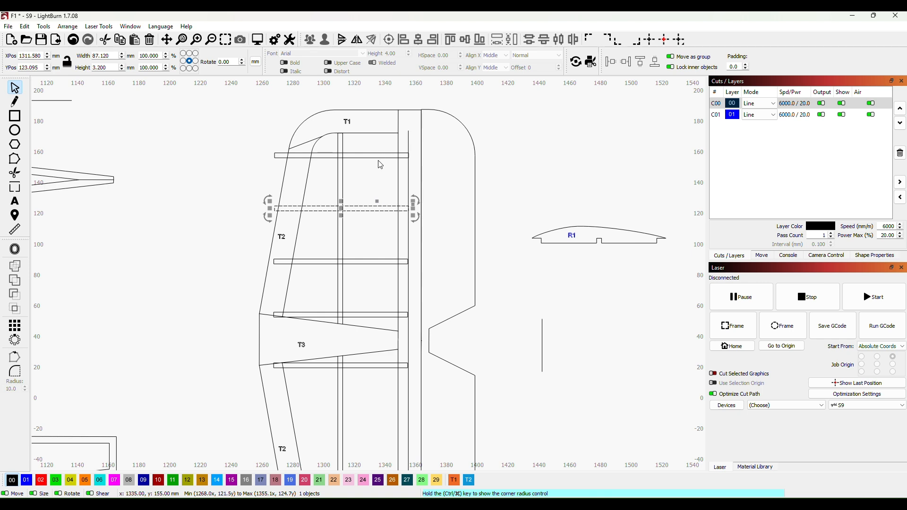
click(516, 148)
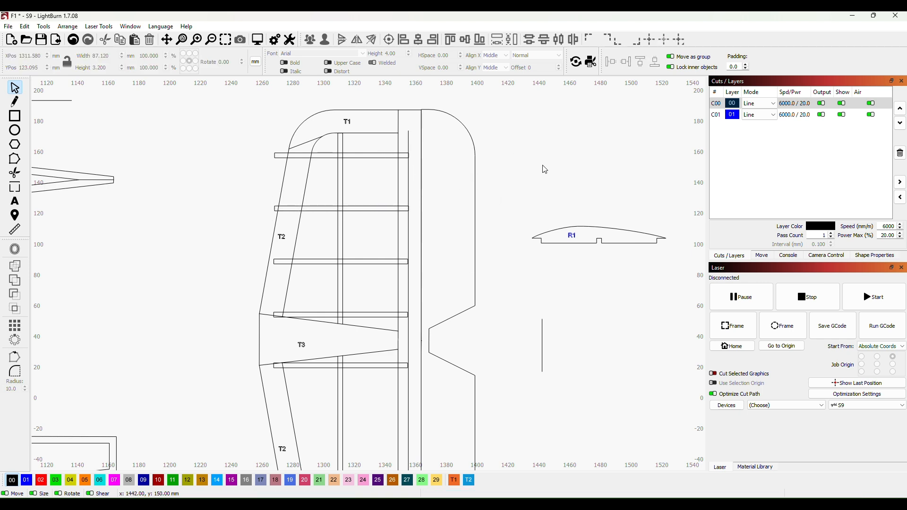
Step: Copy the strip at T3's upper edge and place three copies down the lower half of the tailplane
scroll(520, 208, down, 2)
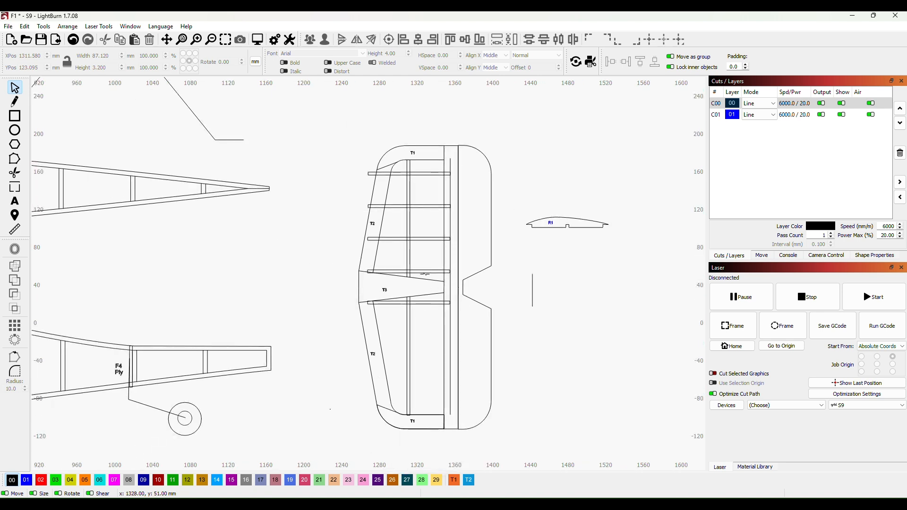
click(426, 271)
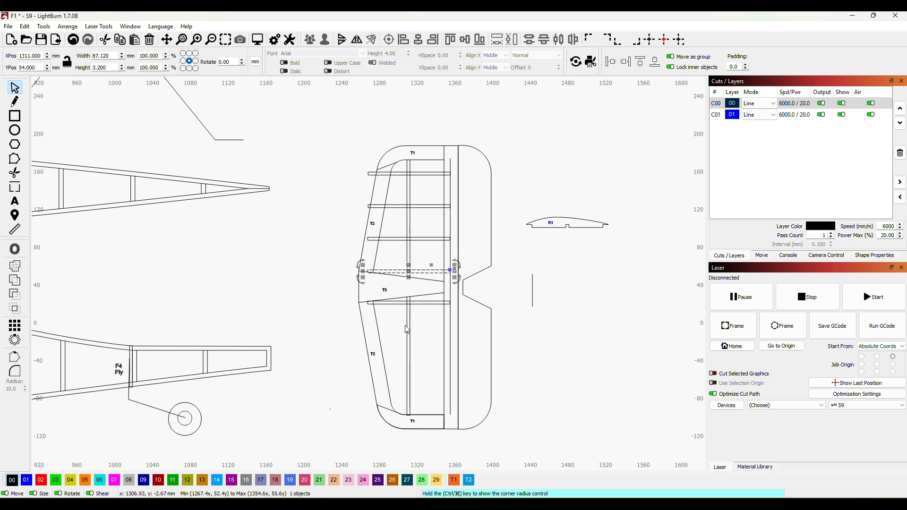
key(ctrl+v)
key(ctrl+v)
key(ctrl+v)
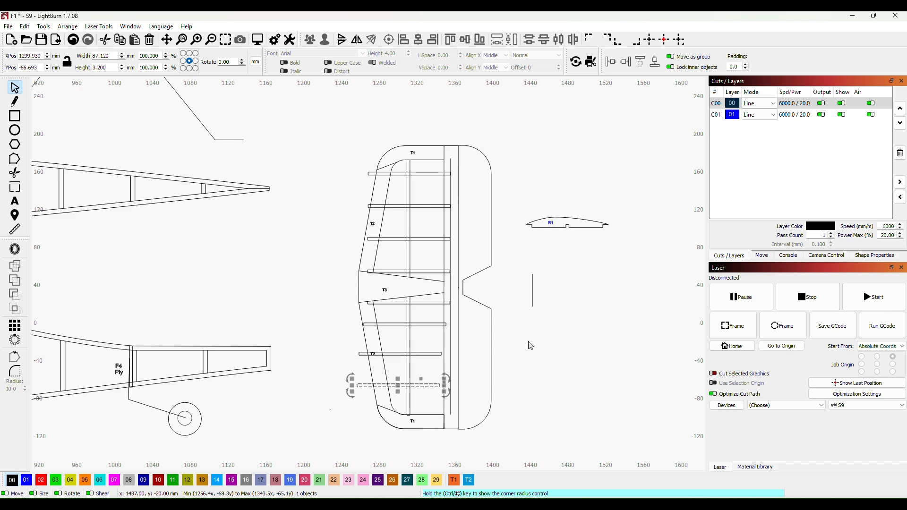
click(524, 336)
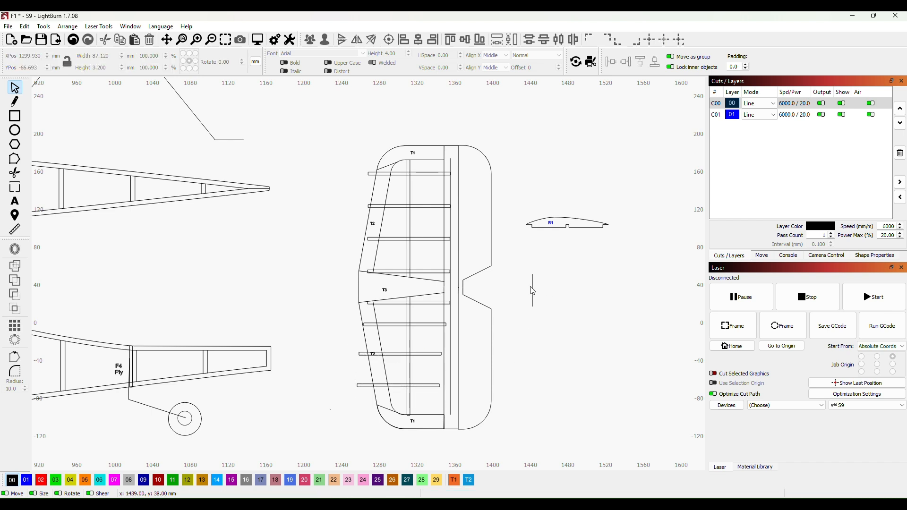
Step: Hang the 34 mm spacer from the strip at T3's lower edge and align the first copied strip with its lower end, at Y -12.4 mm
drag(532, 286, 415, 317)
click(414, 318)
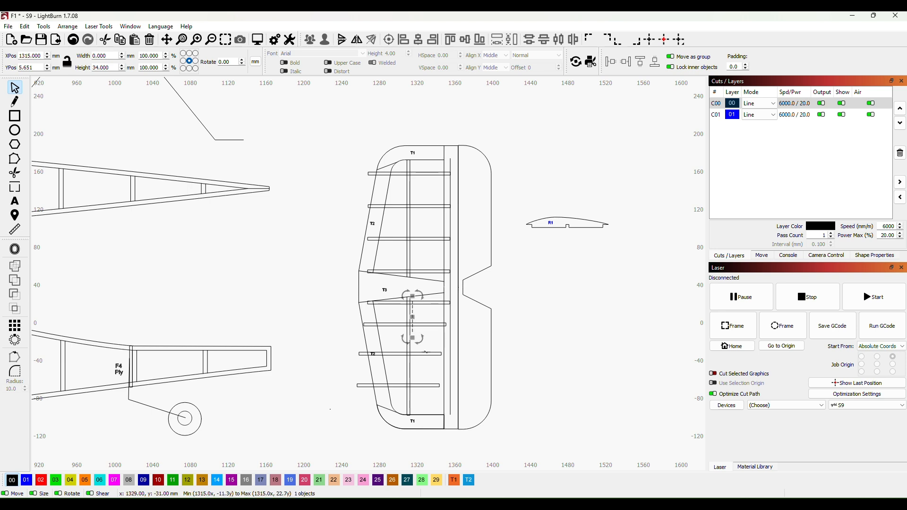
scroll(432, 326, up, 3)
drag(429, 301, 439, 326)
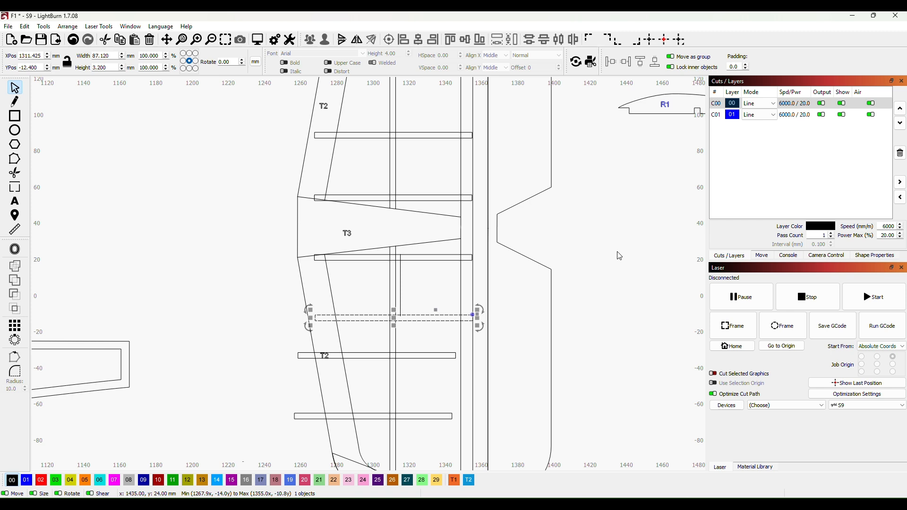
Step: Position the remaining two lower strips at successive spacer intervals against the reference line, placing the last at Y -82.4 mm
drag(411, 318, 432, 355)
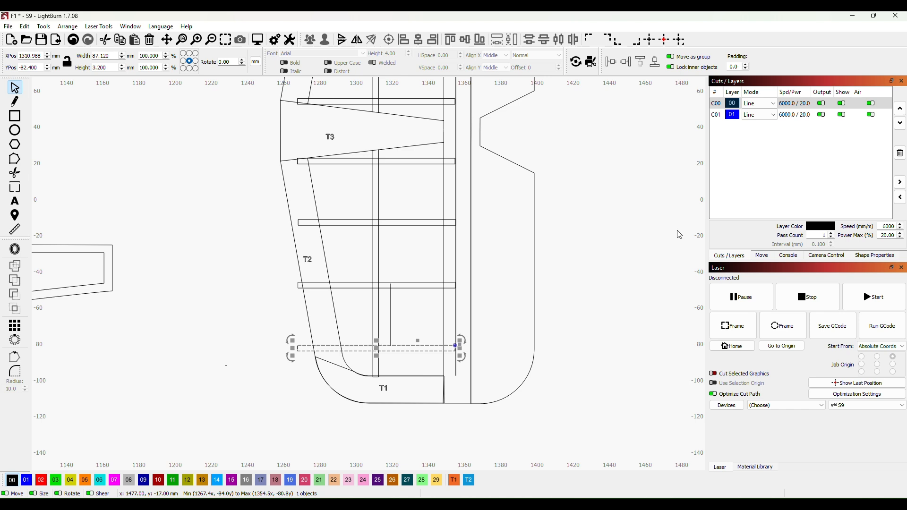
key(Right)
key(Left)
click(631, 223)
scroll(628, 269, down, 4)
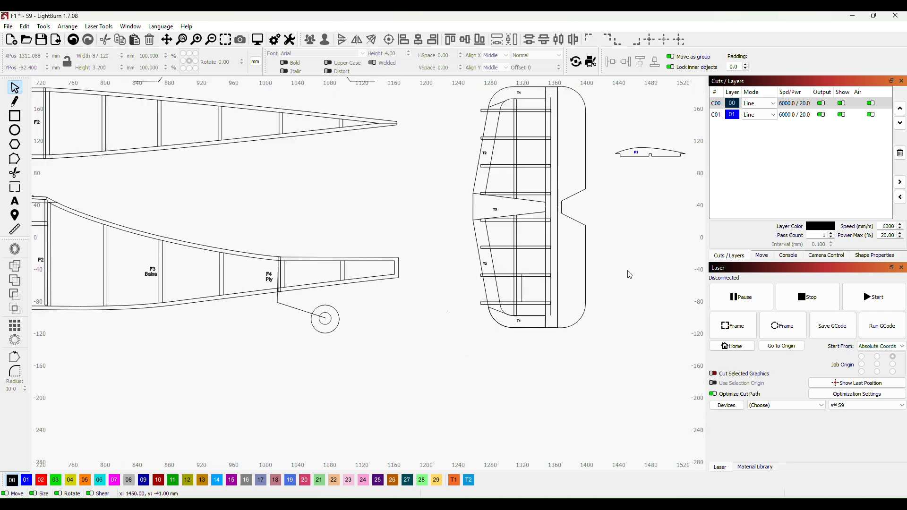
scroll(636, 231, down, 1)
drag(640, 237, 489, 286)
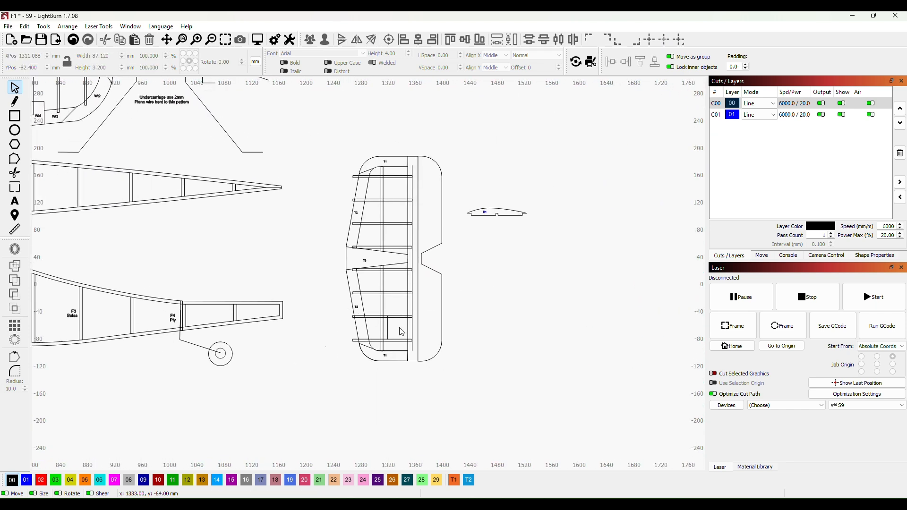
Step: Move the spacer line out of the tailplane, lengthen it to about 174.5 mm, and place it along the upper half's slanted leading edge
drag(391, 333, 313, 414)
click(313, 305)
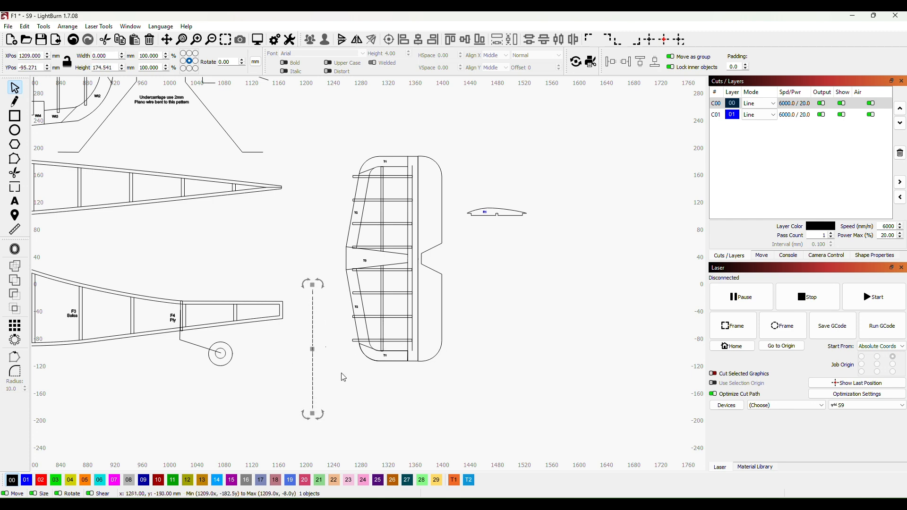
scroll(344, 377, left, 5)
drag(426, 345, 466, 205)
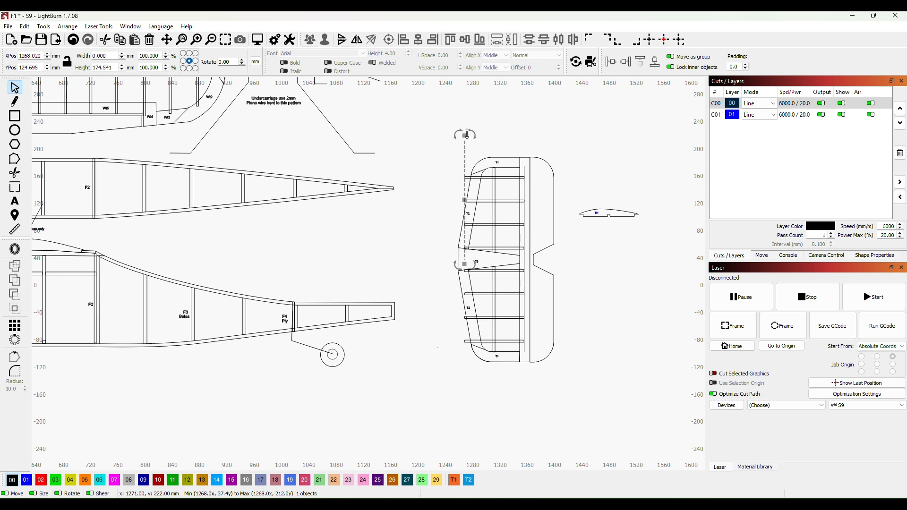
Step: Tilt the guide line parallel to the upper T2 piece and centre it between T2's edges at X 1281, Y 128 mm
drag(471, 133, 487, 137)
scroll(432, 193, up, 3)
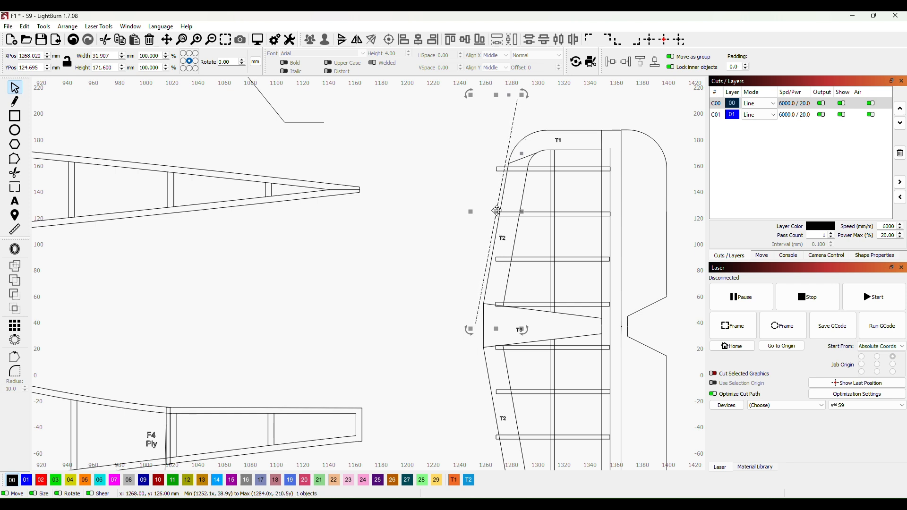
drag(496, 210, 516, 209)
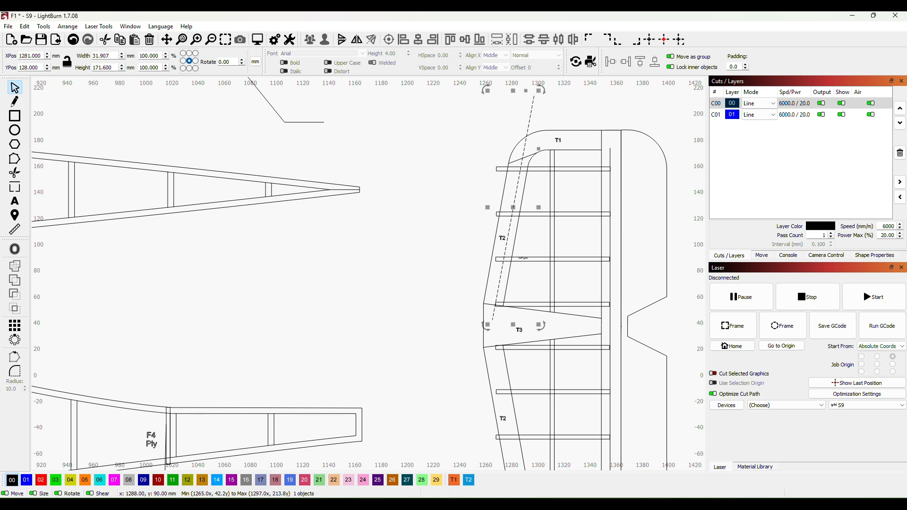
Step: Shorten the three upper strips at the front to meet the slanted guide, giving widths of about 81.3, 74.8 and 69.1 mm
click(500, 259)
drag(492, 257, 499, 257)
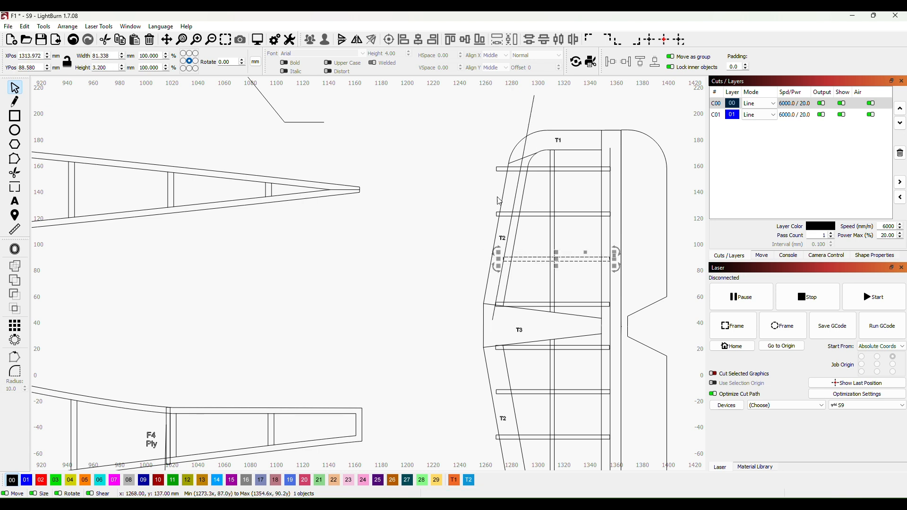
click(506, 212)
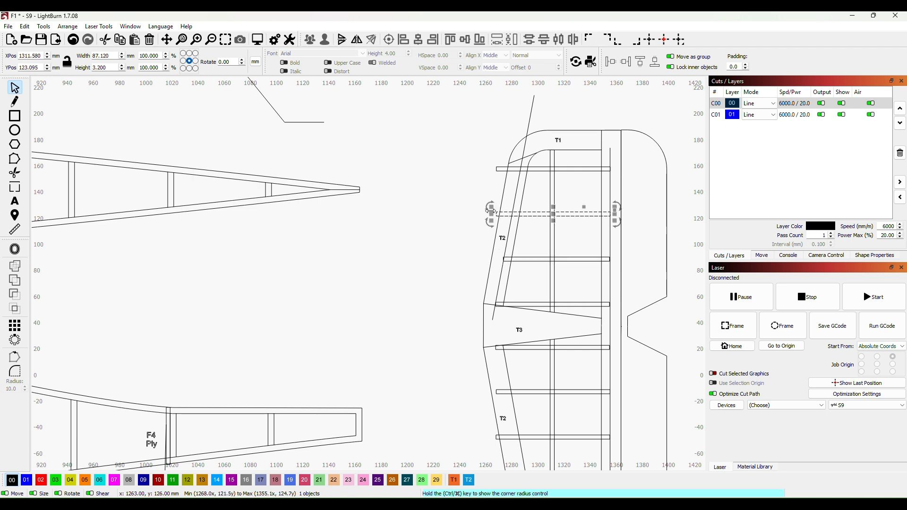
drag(492, 214, 506, 214)
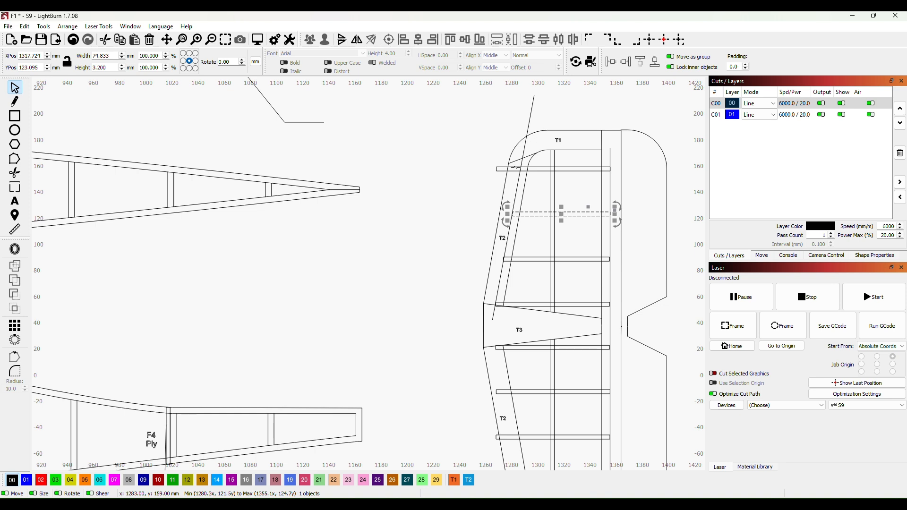
click(515, 168)
drag(491, 168, 513, 169)
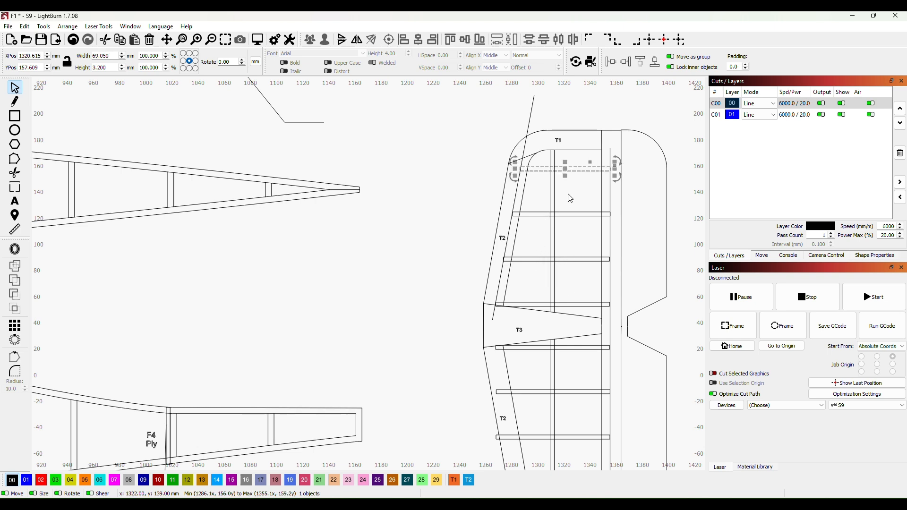
Step: Flip the slanted guide line vertically and place it over the lower T2 piece, centred at X 1283, Y -64 mm
scroll(567, 226, down, 4)
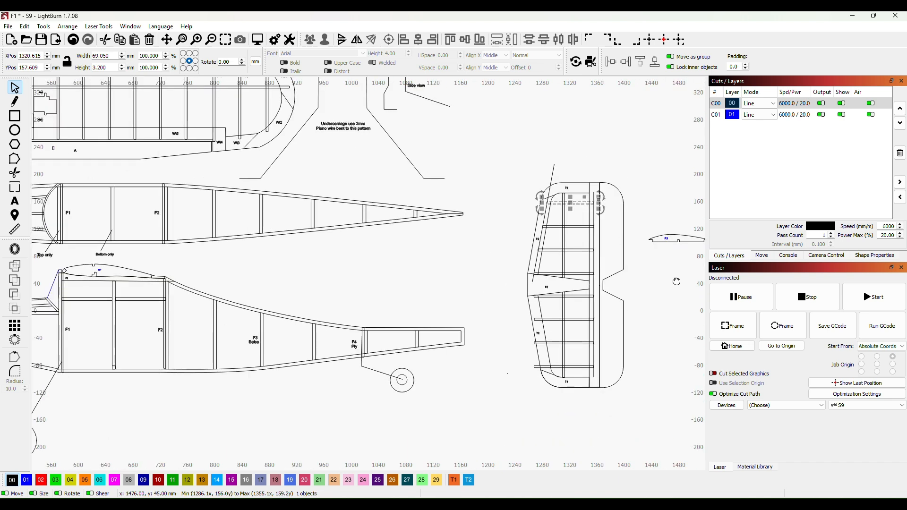
drag(676, 281, 593, 259)
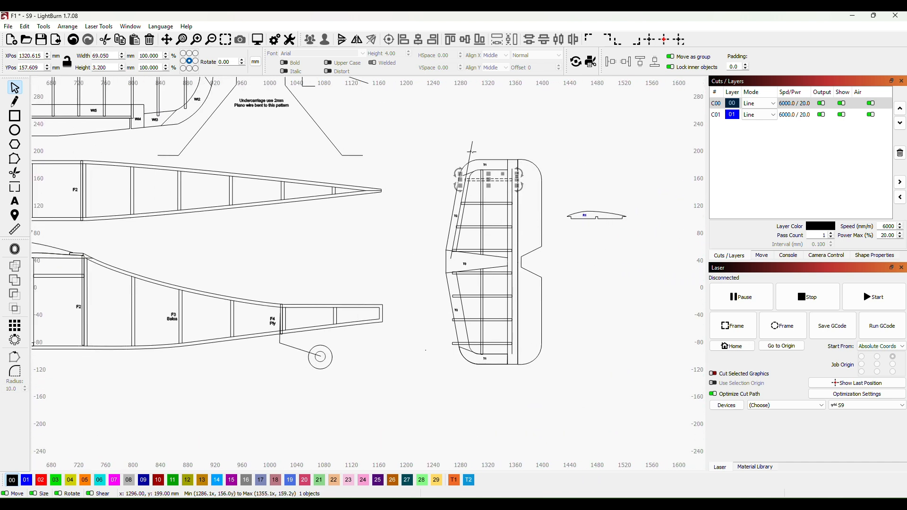
click(471, 152)
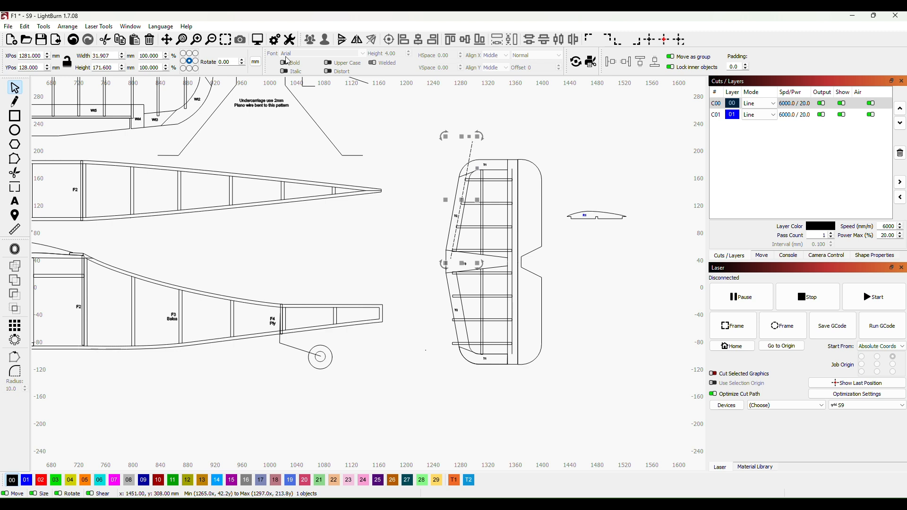
click(343, 41)
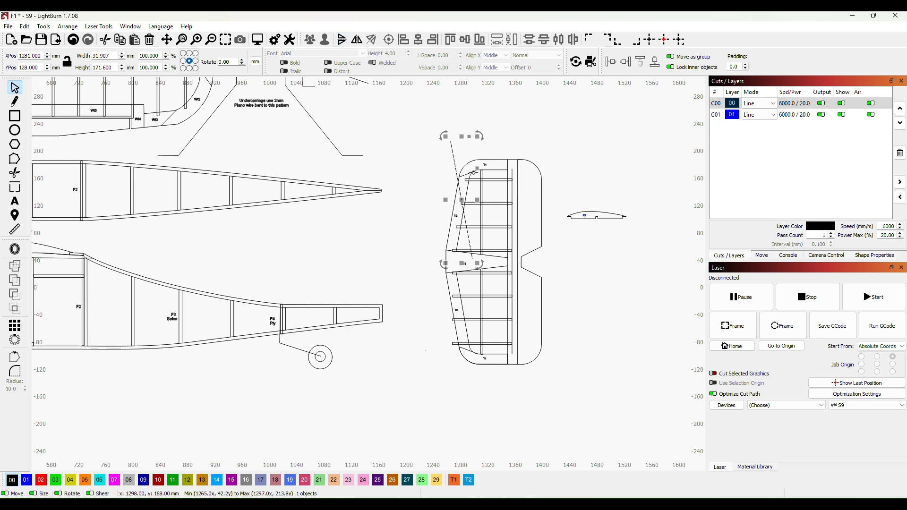
drag(462, 203, 464, 336)
scroll(415, 373, up, 5)
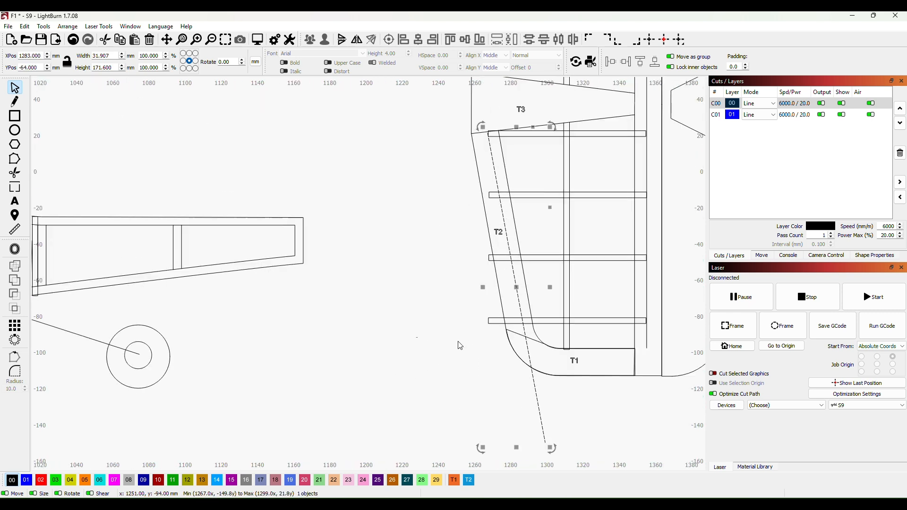
Step: Shorten the three lower strips at the front to the slanted guide, giving widths of about 81.4, 74.6 and 68.3 mm
click(489, 195)
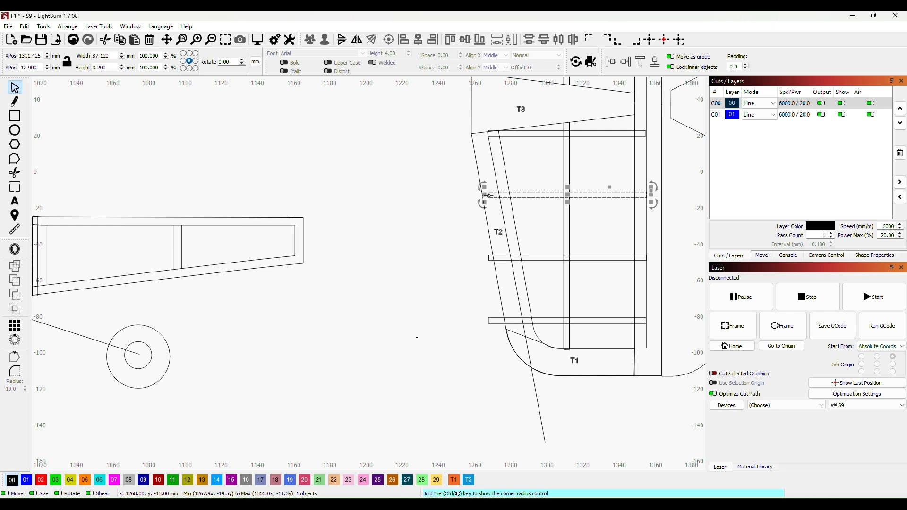
drag(482, 194, 491, 194)
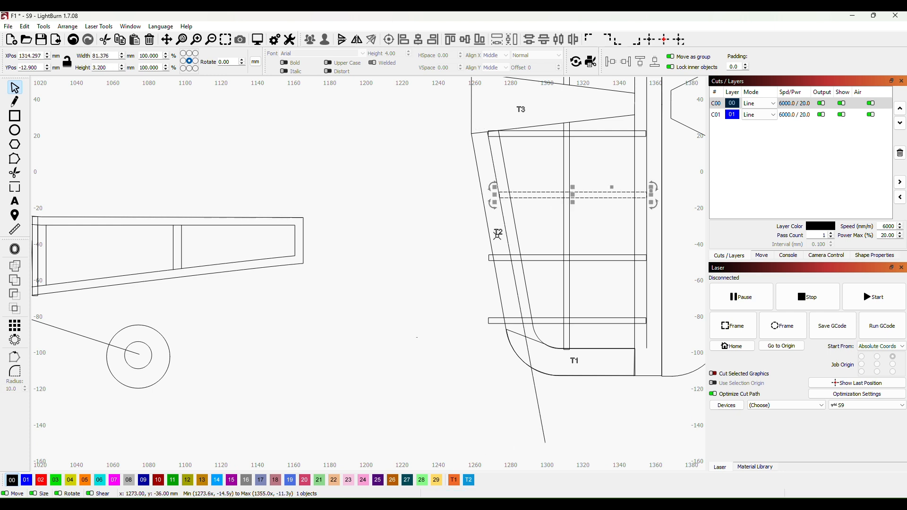
click(488, 261)
click(500, 259)
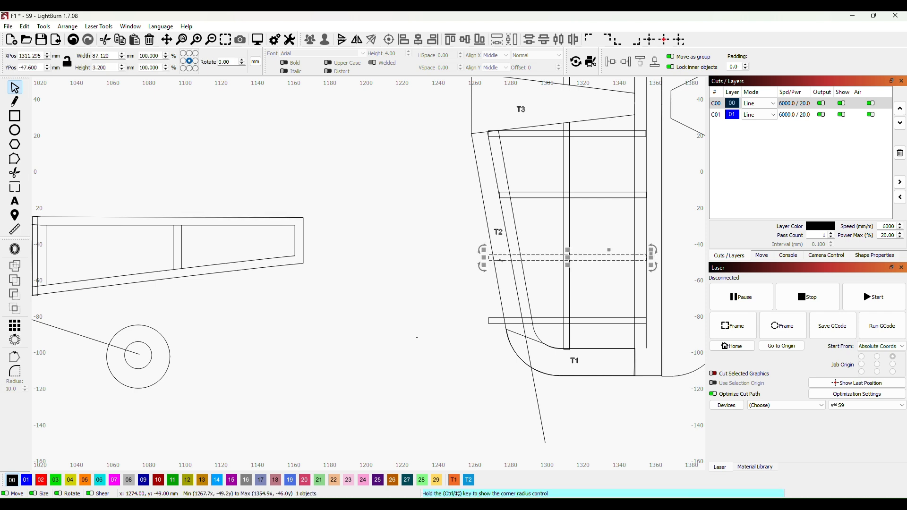
drag(483, 258, 506, 256)
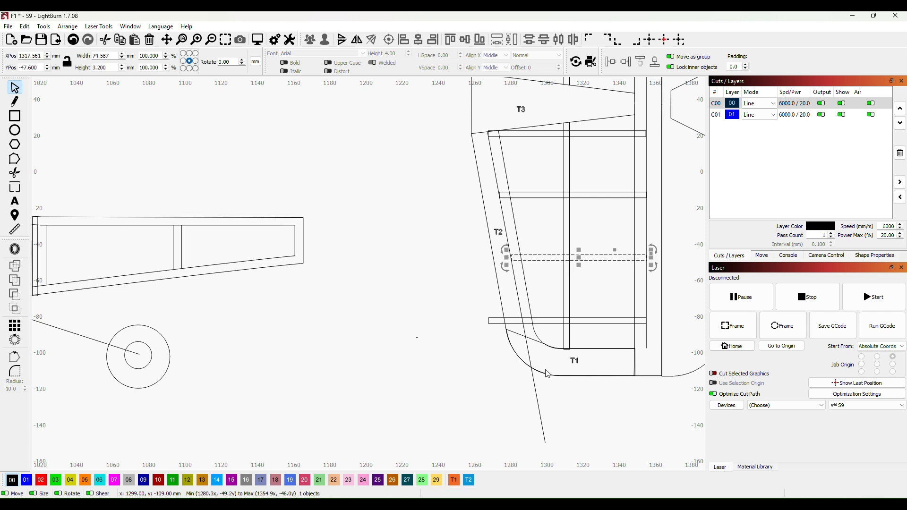
click(515, 321)
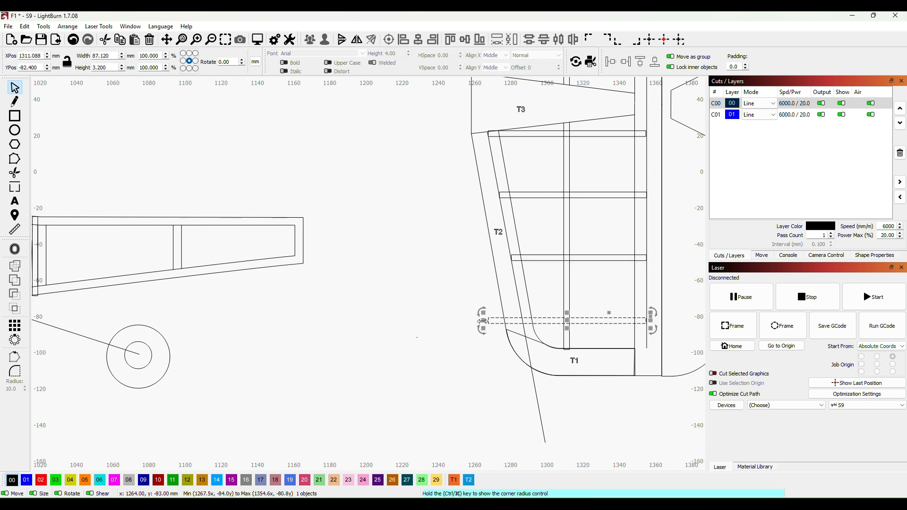
drag(483, 320, 516, 325)
click(587, 399)
Step: Add text labels beside the upper strip at T3 and beside the lower strips, numbering the lower ones R1 to R4 outward from T3
scroll(600, 408, down, 2)
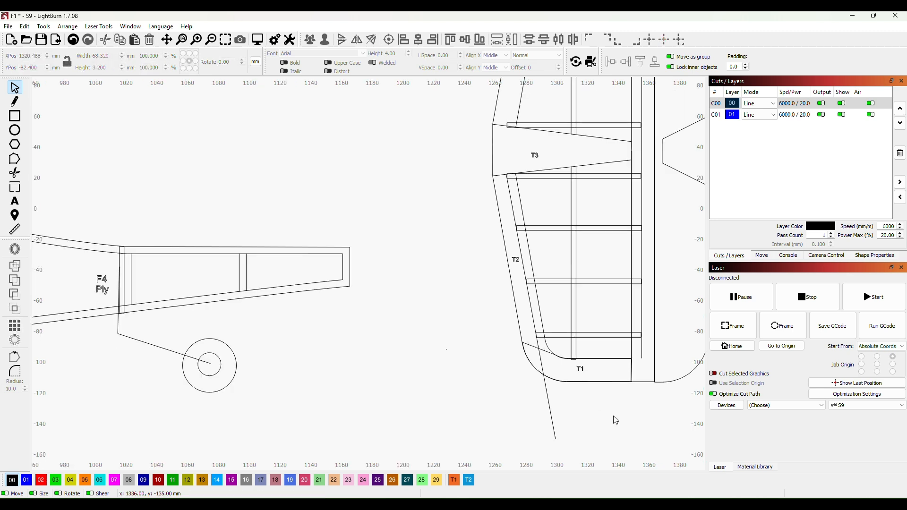
drag(653, 423, 525, 405)
scroll(582, 251, down, 2)
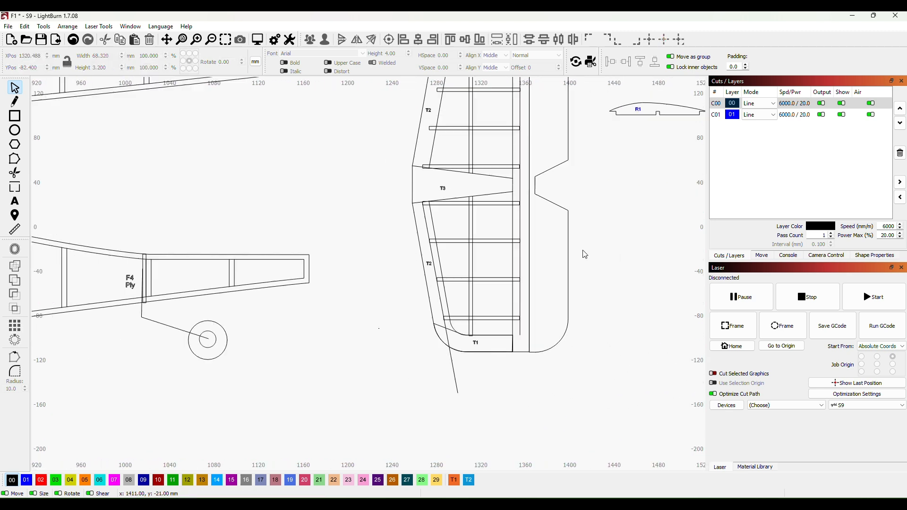
scroll(621, 254, down, 1)
drag(621, 254, 519, 274)
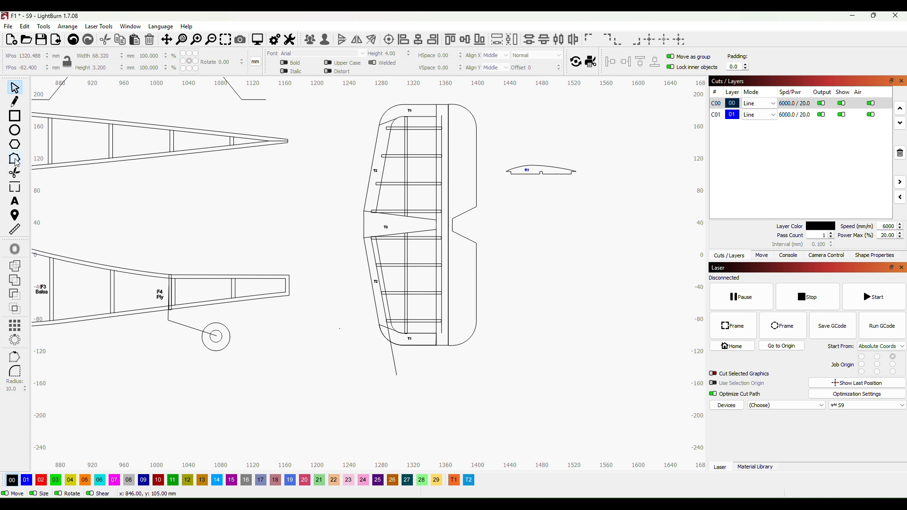
click(15, 201)
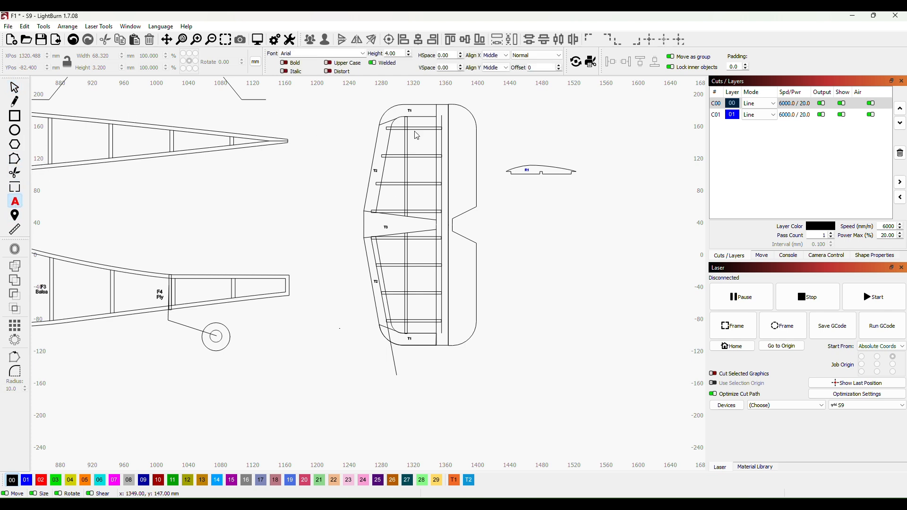
click(416, 207)
click(419, 242)
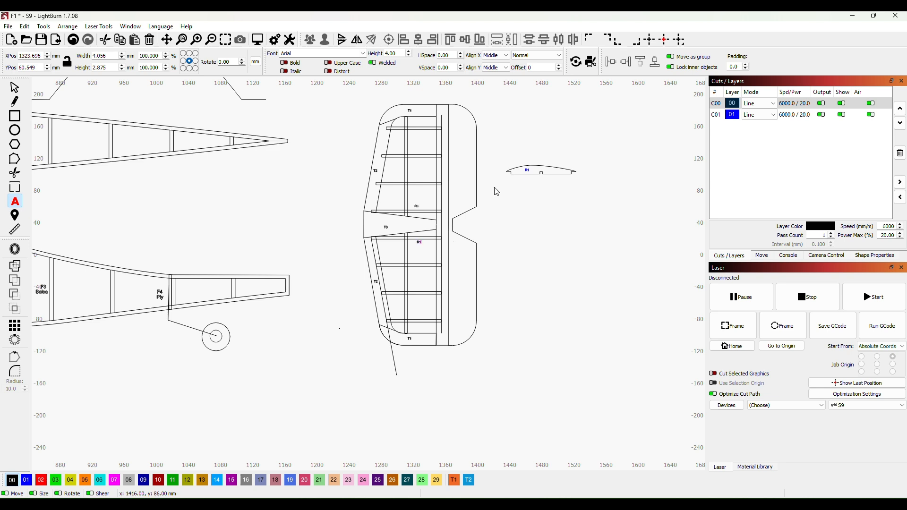
click(418, 270)
click(420, 299)
click(421, 325)
Step: Complete the upper half's strip labels so they read R1, R2, R3 and R4 outward from T3
click(416, 180)
click(532, 113)
click(442, 144)
click(493, 185)
Step: Move the vertical reference line and the slanted guide line out of the tailplane to the empty area beyond the rib profile
click(14, 88)
click(441, 204)
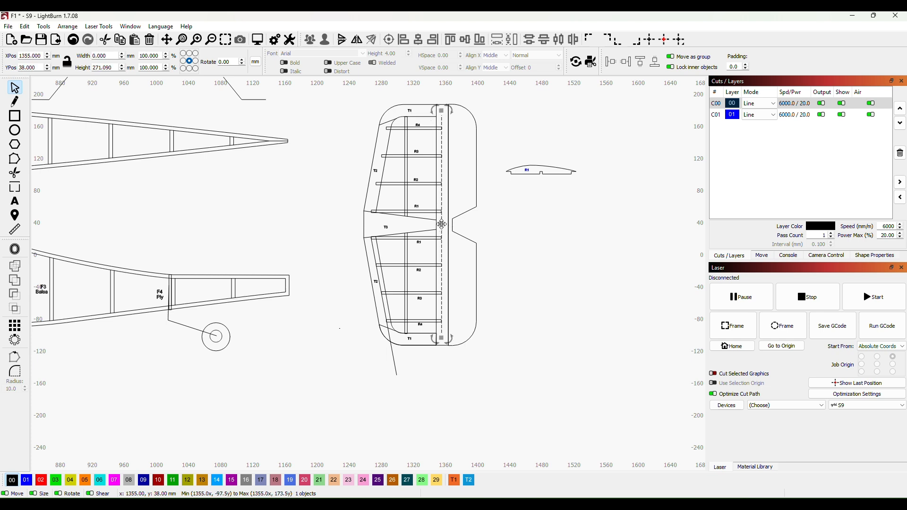
drag(440, 224, 597, 273)
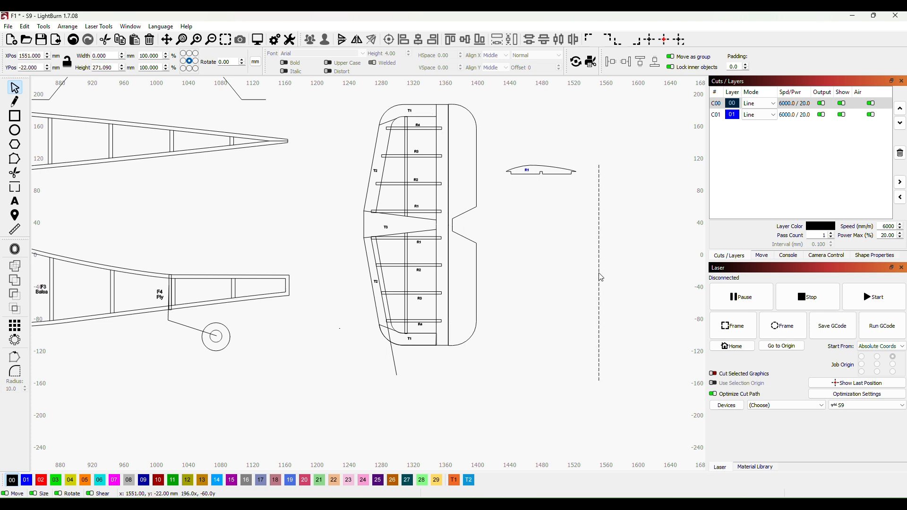
click(391, 345)
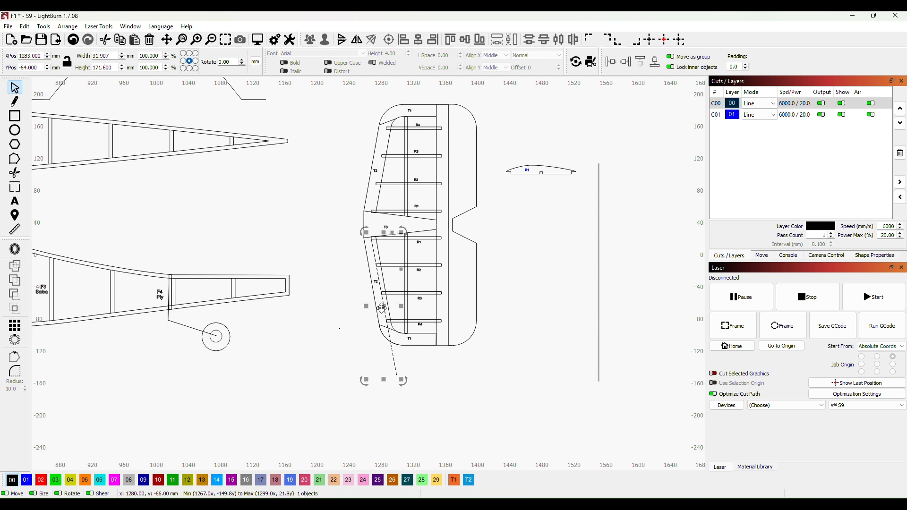
drag(386, 304, 639, 270)
click(532, 257)
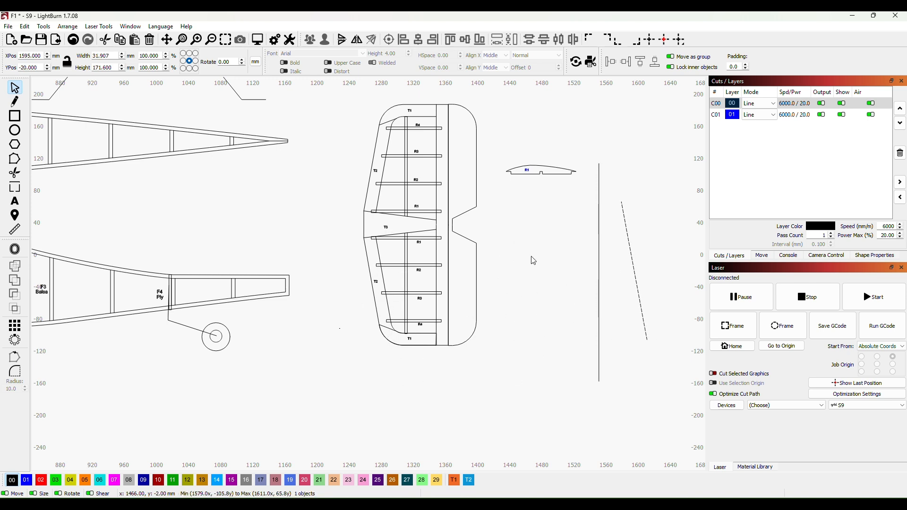
Step: Remove the R1 label from the rib profile and place the profile over the upper R2 strip, its rear end on the strip's rear end
scroll(496, 257, up, 1)
scroll(491, 257, down, 1)
scroll(437, 230, up, 1)
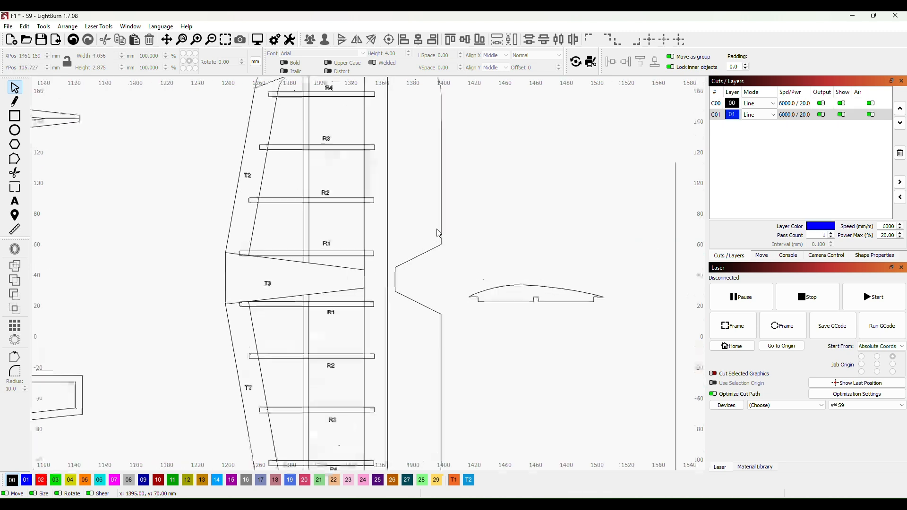
drag(451, 227, 498, 258)
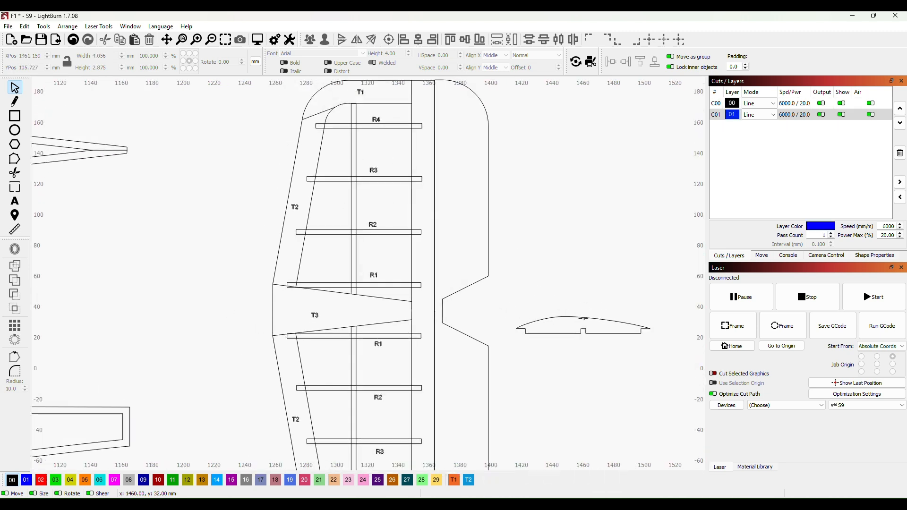
drag(583, 317, 357, 224)
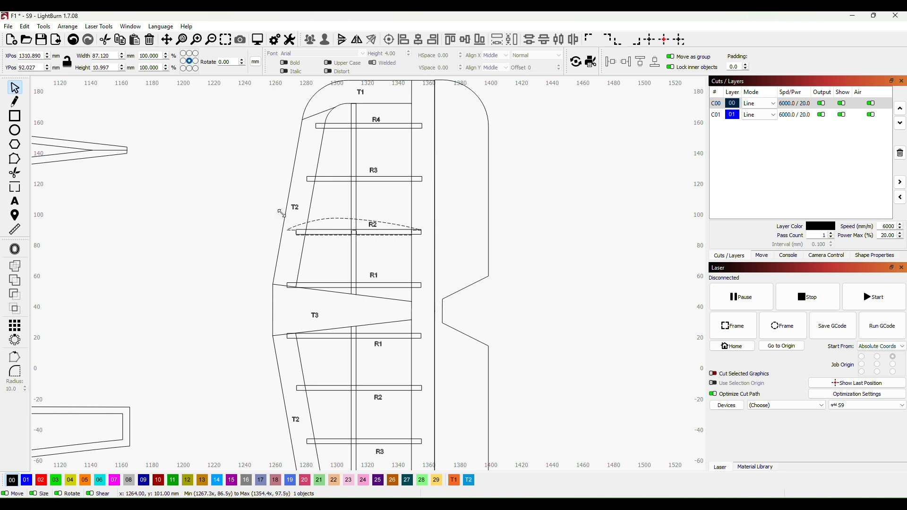
Step: Scale the rib profile proportionally to match the upper R2 strip's length, about 81.1 mm wide and 10.2 mm high
drag(281, 213, 291, 218)
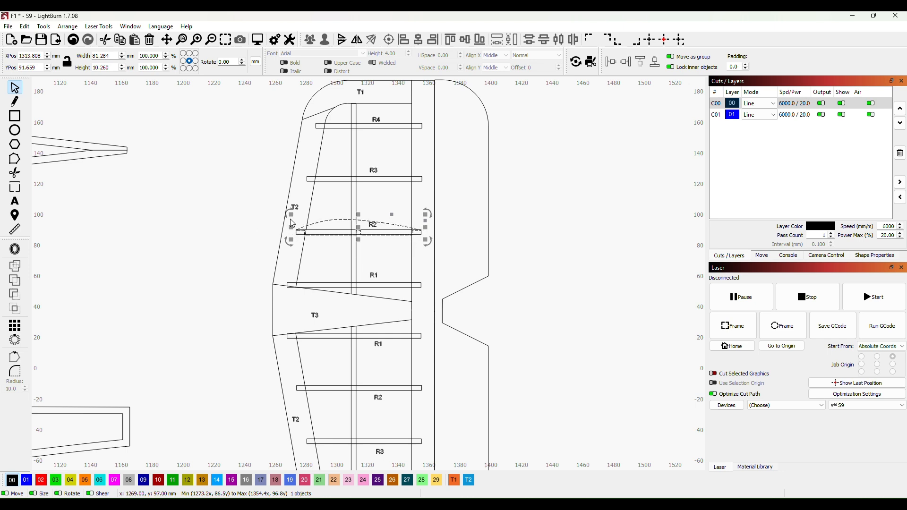
drag(290, 215, 291, 219)
scroll(294, 265, up, 2)
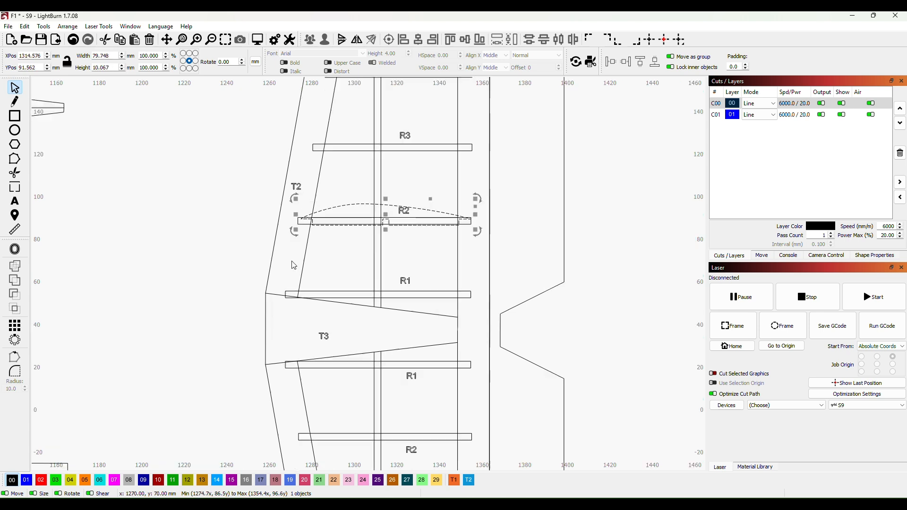
scroll(293, 265, up, 2)
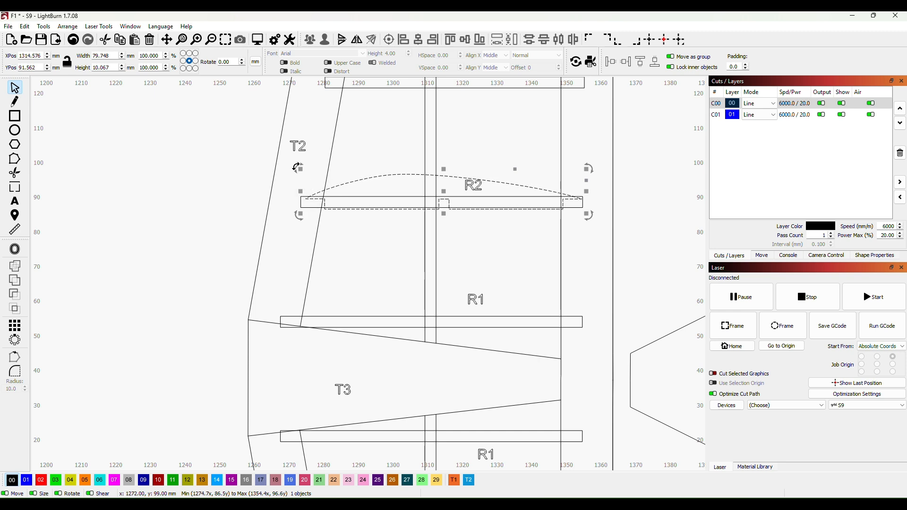
drag(299, 169, 294, 172)
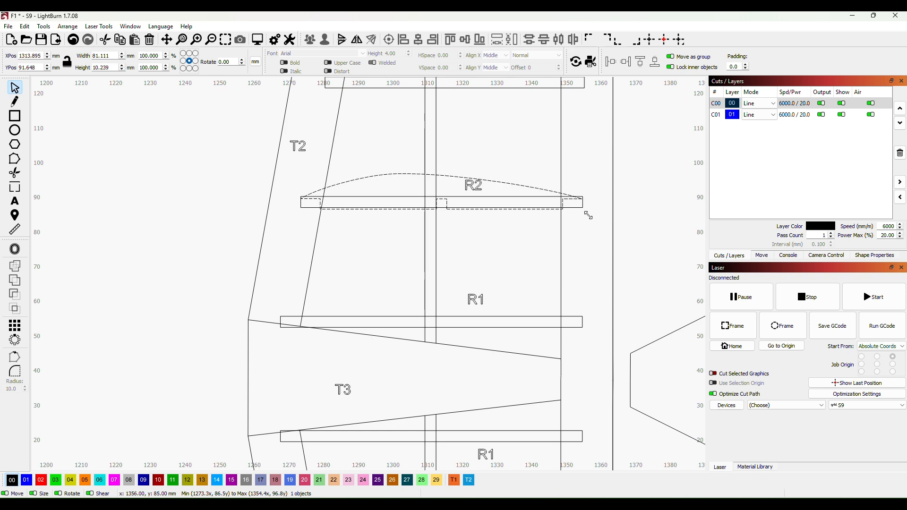
click(588, 215)
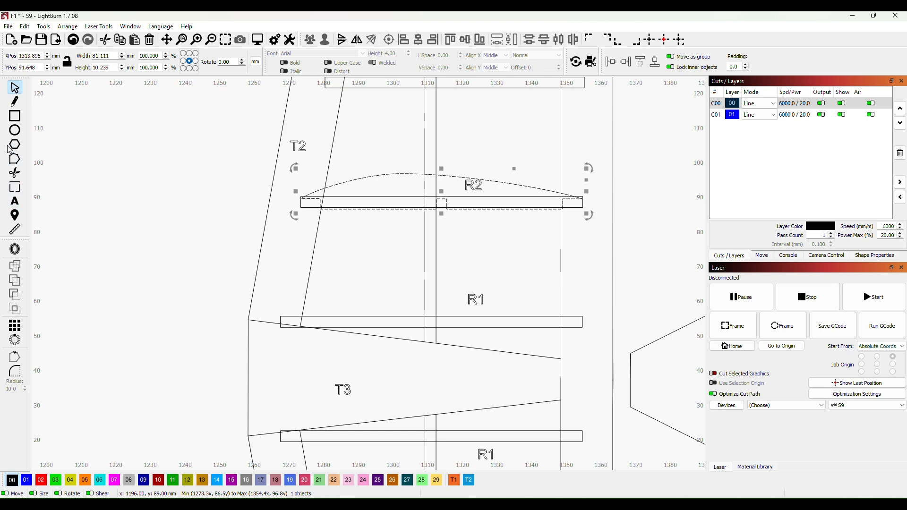
Step: Edit the R2 rib profile's nodes so its front notch meets T2's rear edge and its spar notch matches the spar lines
click(15, 158)
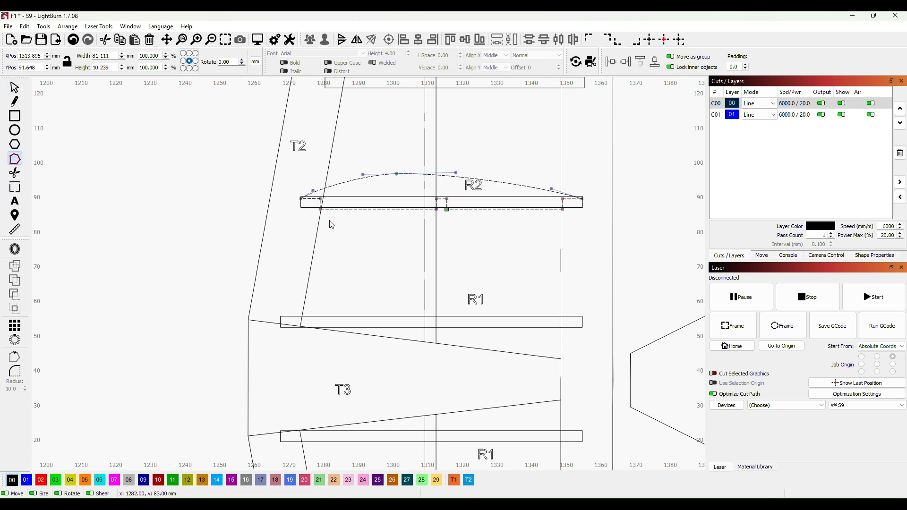
scroll(332, 225, up, 5)
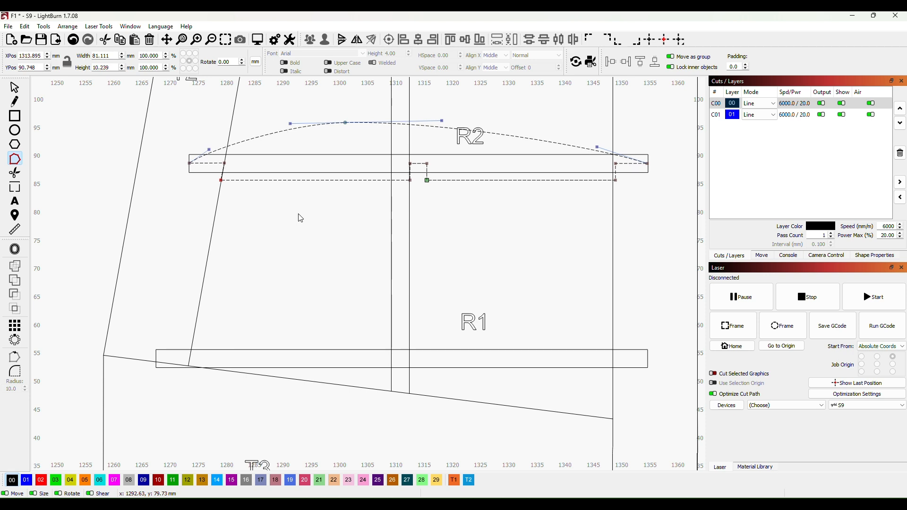
key(Right)
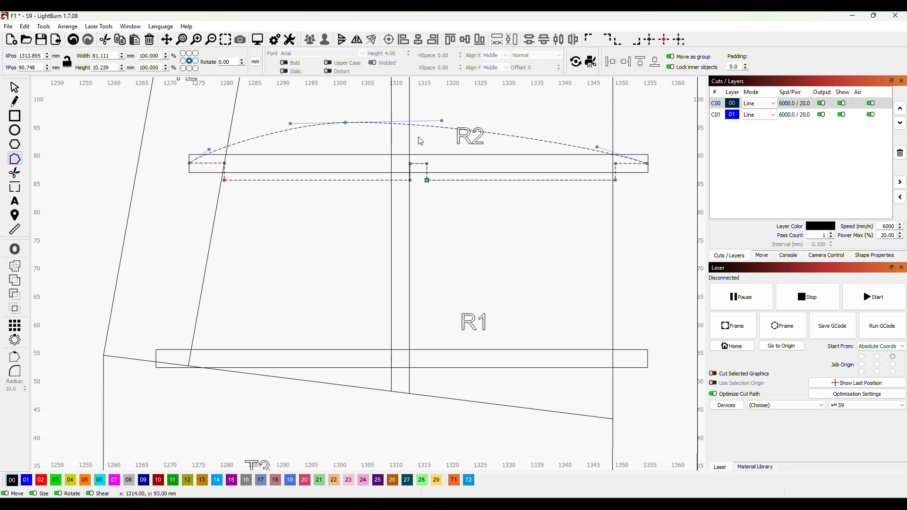
drag(450, 202, 450, 202)
key(Left)
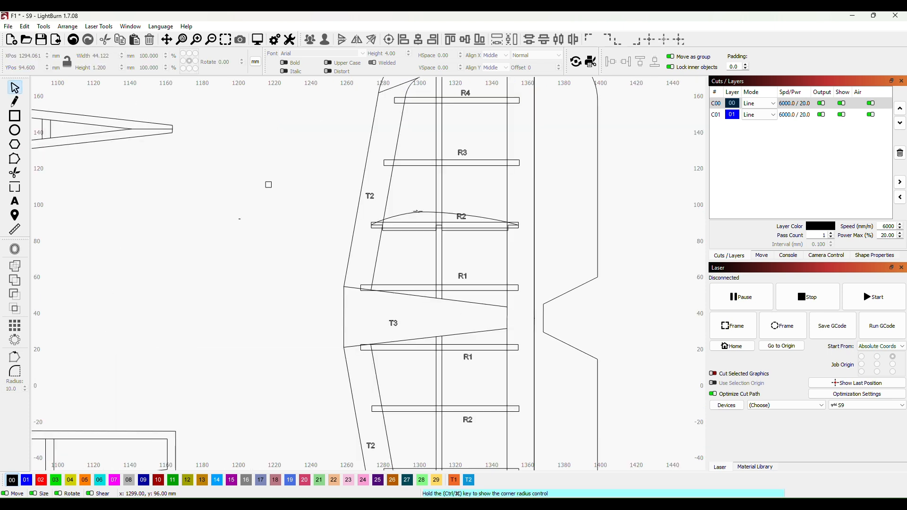
Step: Move the rib profile out to the empty area ahead of the tailplane and delete the stray 1 mm line inside it
click(427, 218)
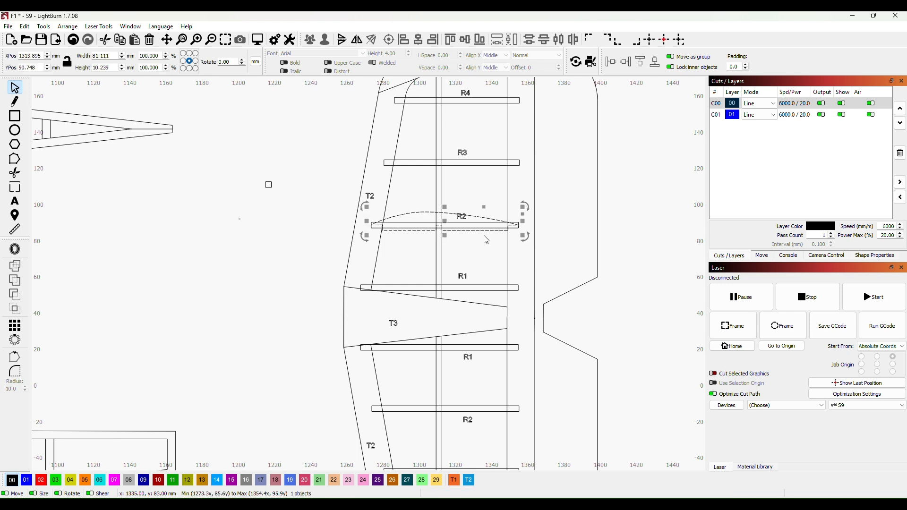
drag(444, 221, 241, 222)
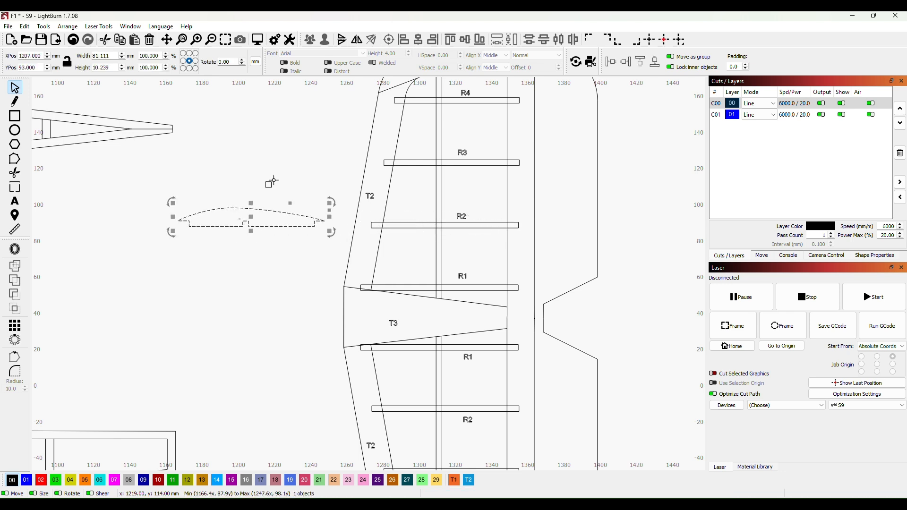
click(240, 220)
click(292, 254)
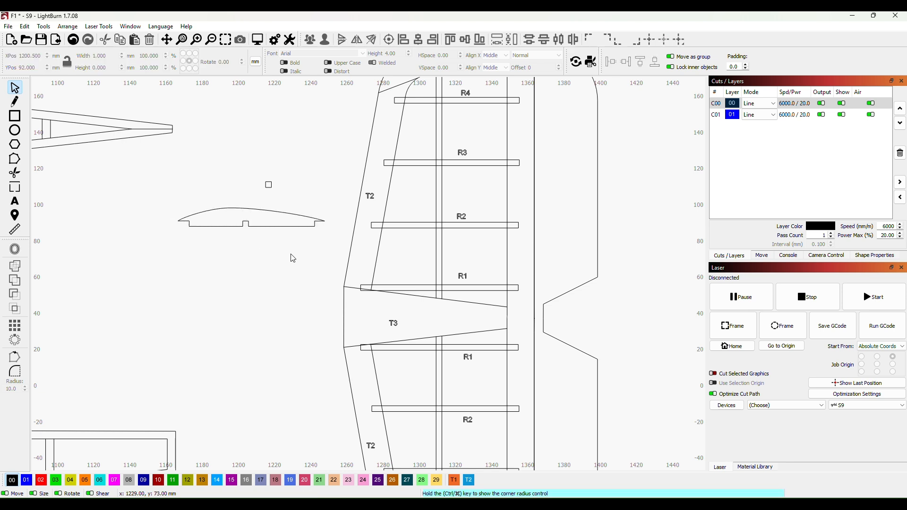
Step: Place the 3.2 mm square over the rib profile's spar notch, its sides and lower edge aligned with the notch
click(270, 186)
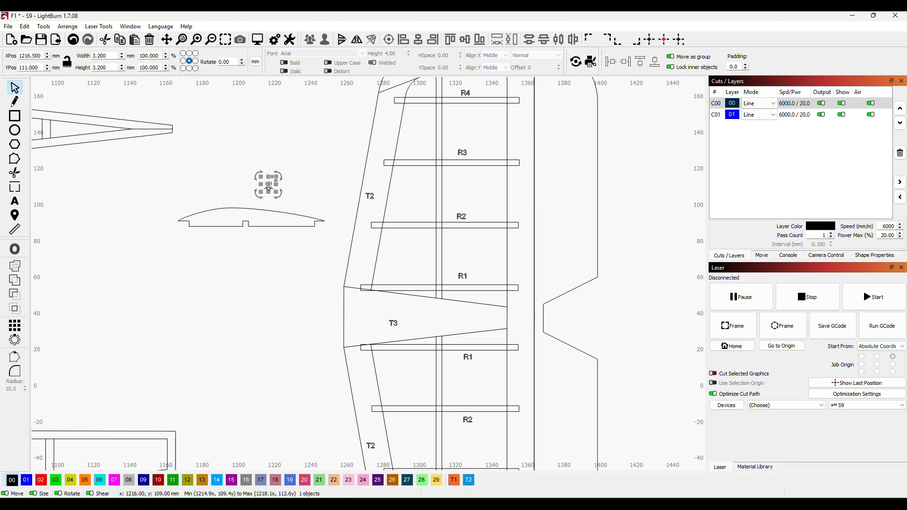
drag(270, 185, 244, 225)
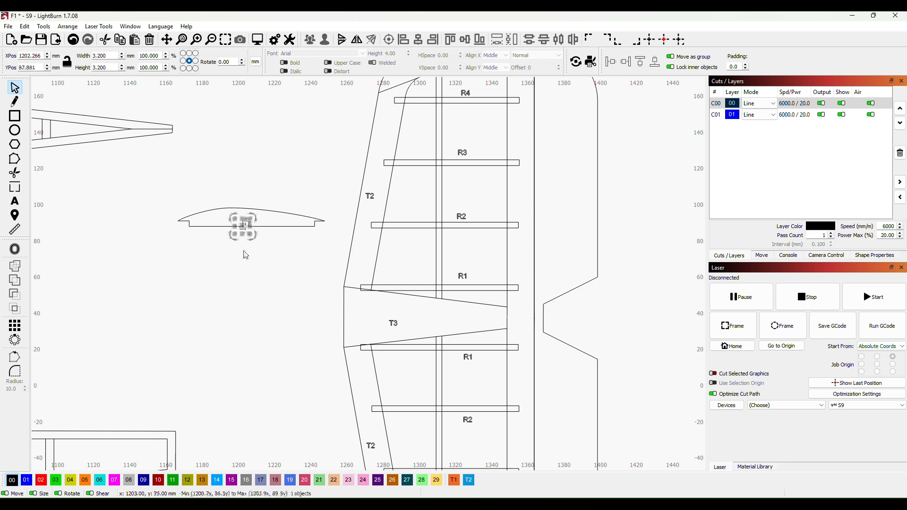
scroll(219, 253, up, 5)
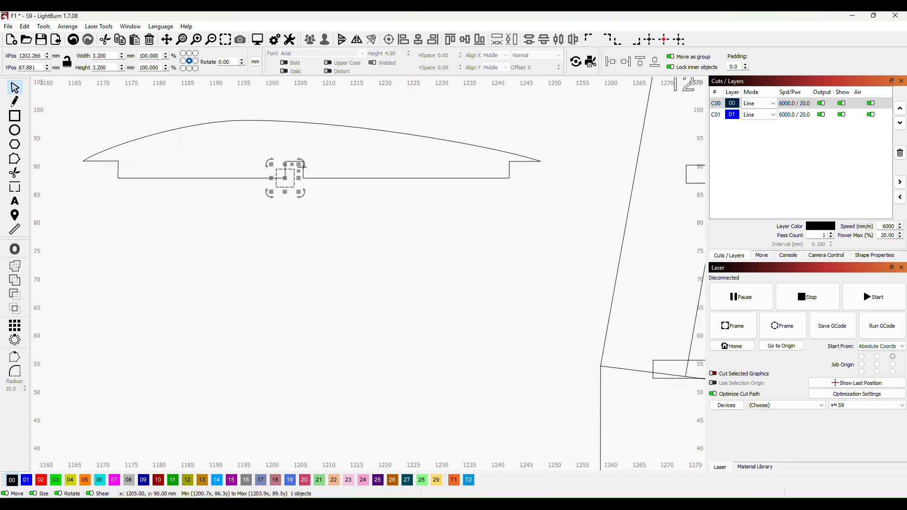
drag(287, 182, 297, 176)
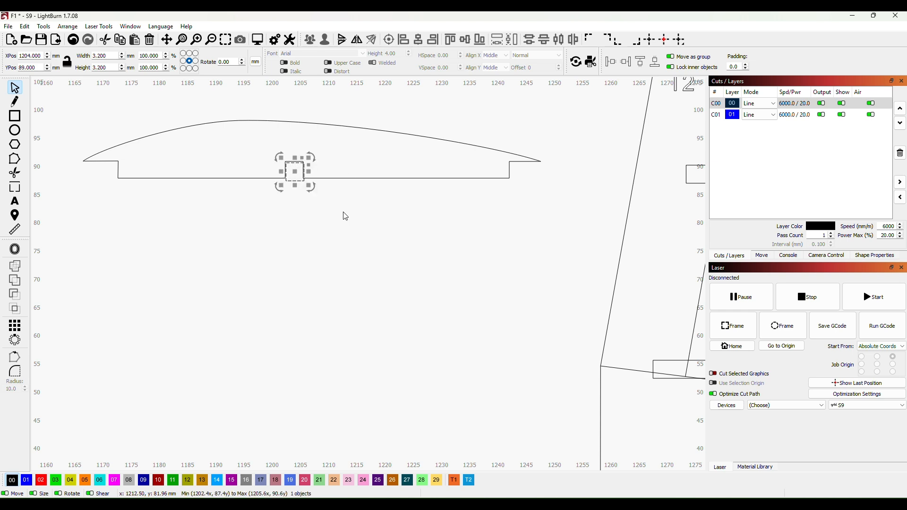
key(Left)
key(Left)
key(Right)
key(Up)
key(Up)
key(Up)
key(Up)
key(Up)
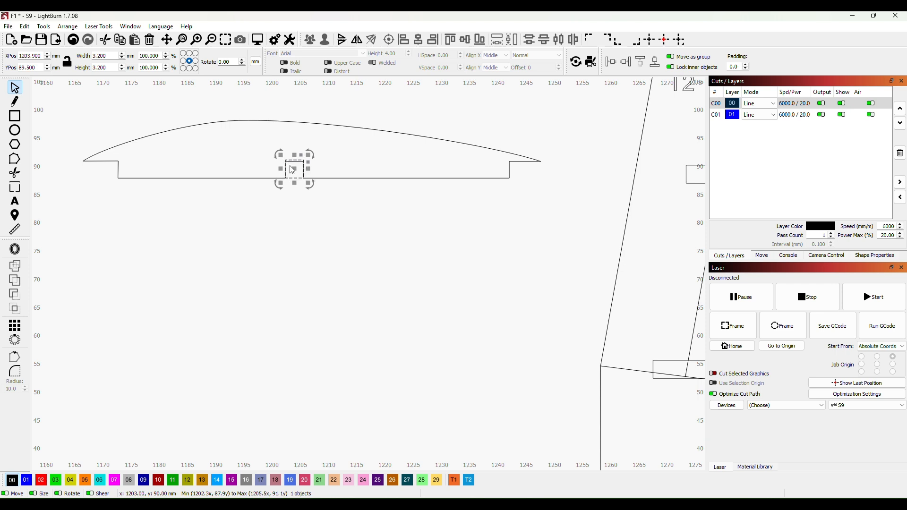
Step: Move the two upper corner nodes of the profile's spar notch onto the upper corners of the 3.2 mm square
scroll(260, 215, up, 2)
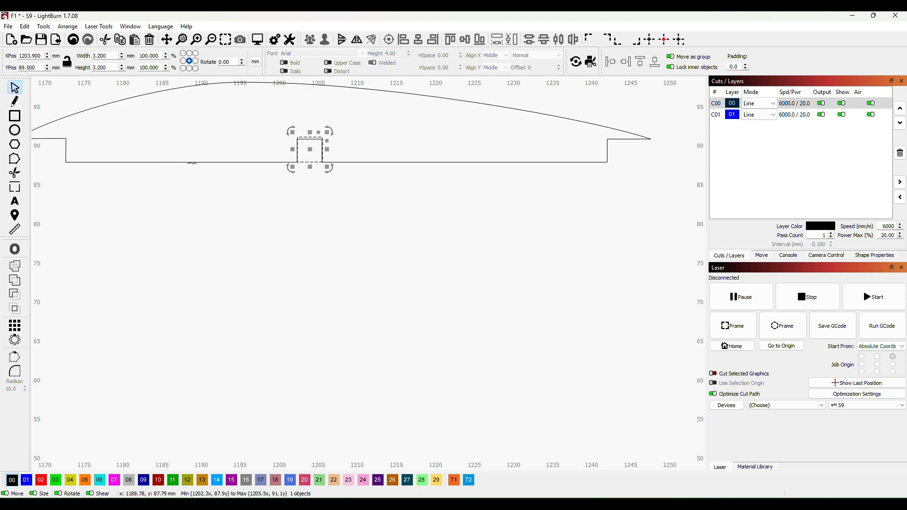
click(190, 163)
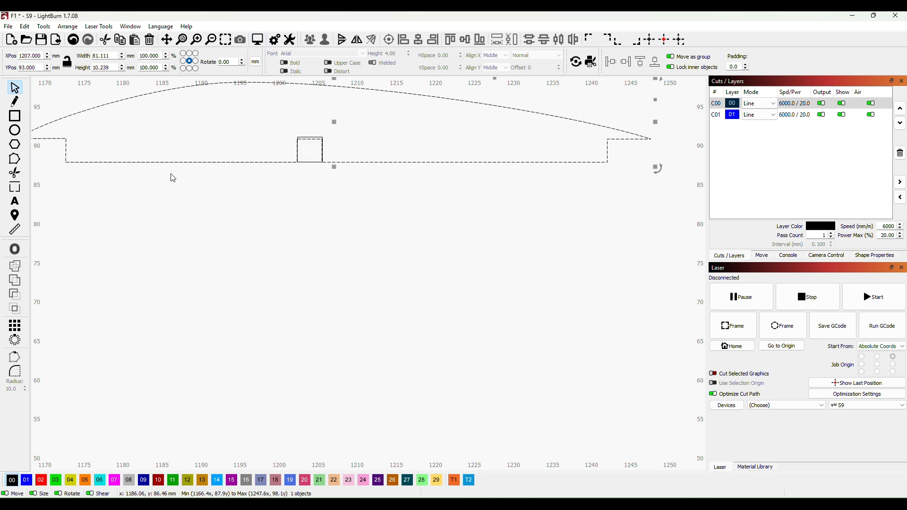
click(15, 159)
scroll(335, 158, up, 3)
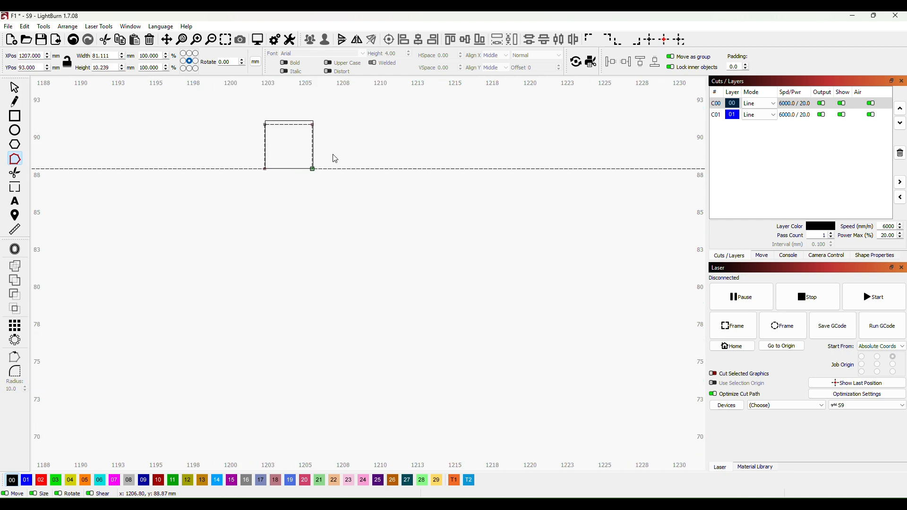
drag(312, 124, 265, 120)
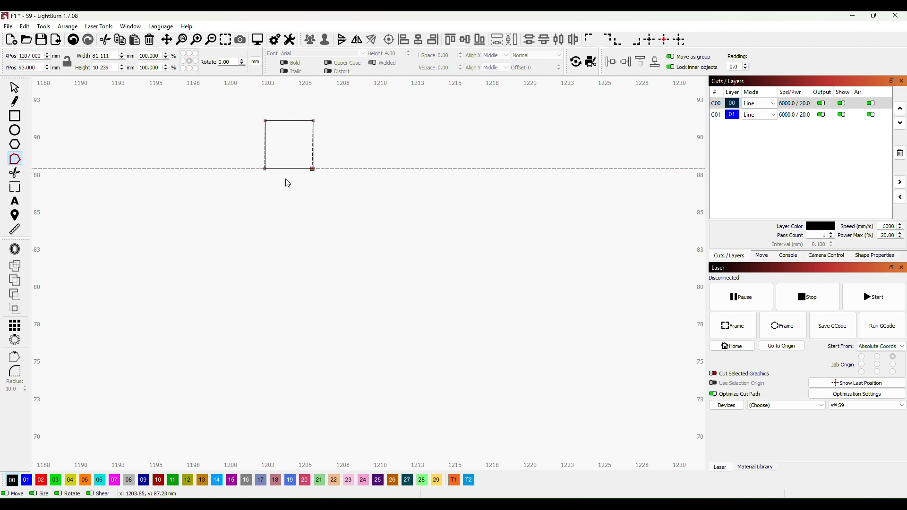
scroll(351, 241, down, 5)
scroll(352, 241, down, 5)
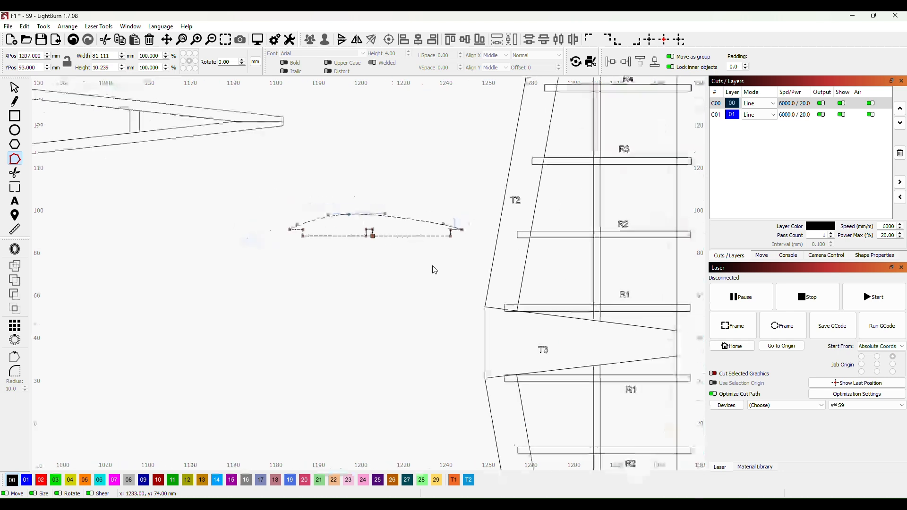
scroll(274, 341, down, 5)
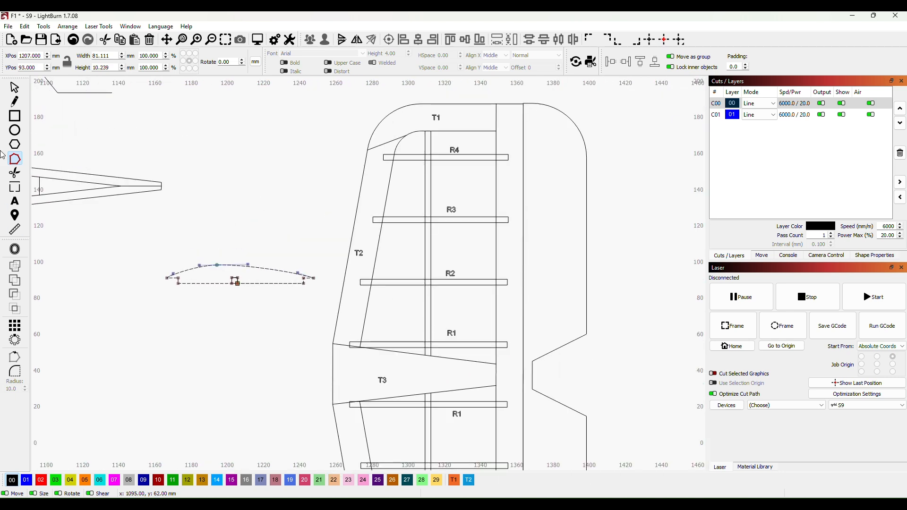
Step: Move the rib profile off the square to the empty area behind the tailplane and paste a copy below it
click(15, 88)
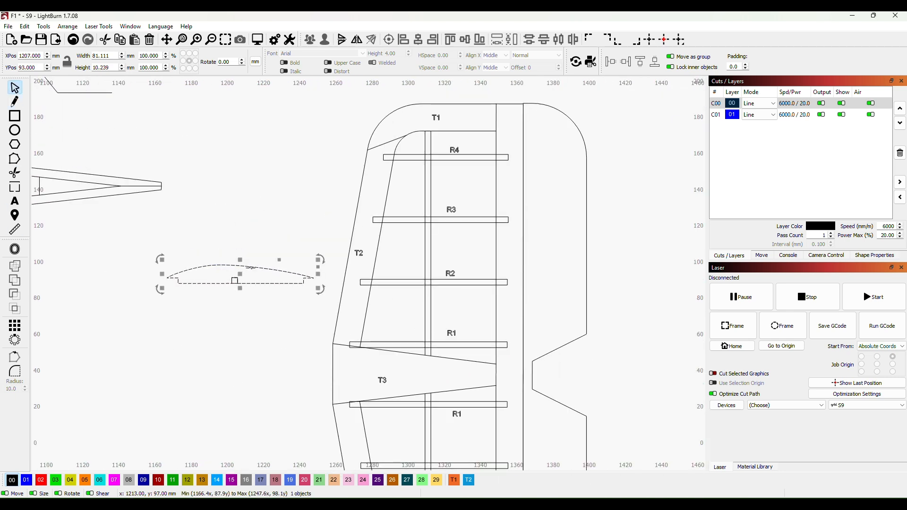
drag(251, 268, 277, 243)
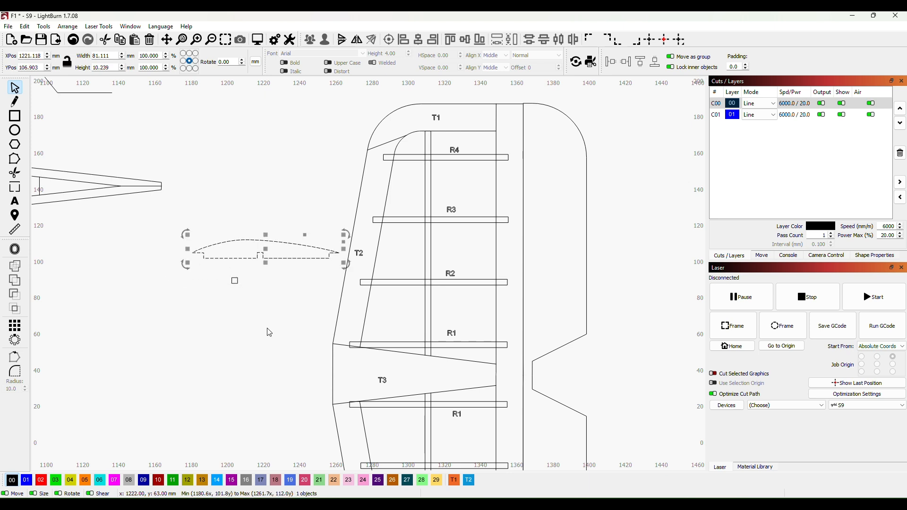
scroll(184, 334, down, 2)
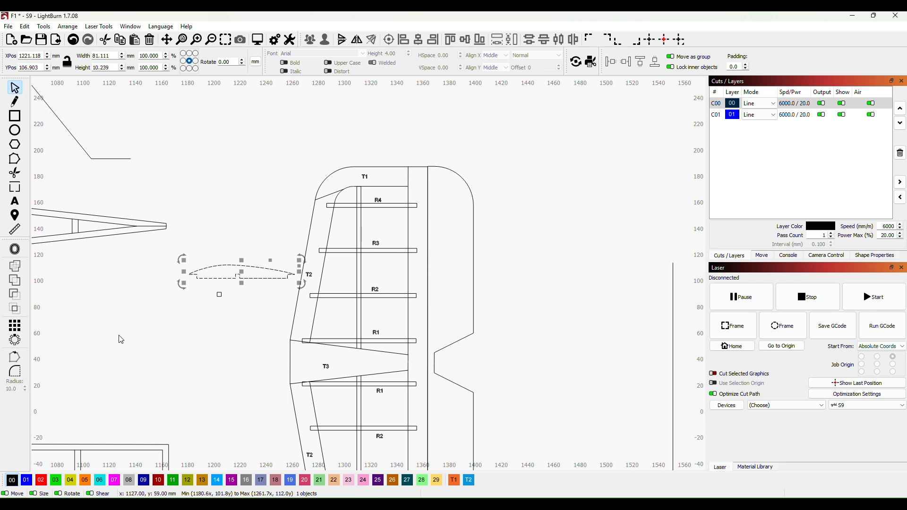
scroll(87, 341, down, 1)
mouse_move(112, 355)
mouse_down()
mouse_move(132, 365)
mouse_move(348, 339)
mouse_move(326, 345)
mouse_up()
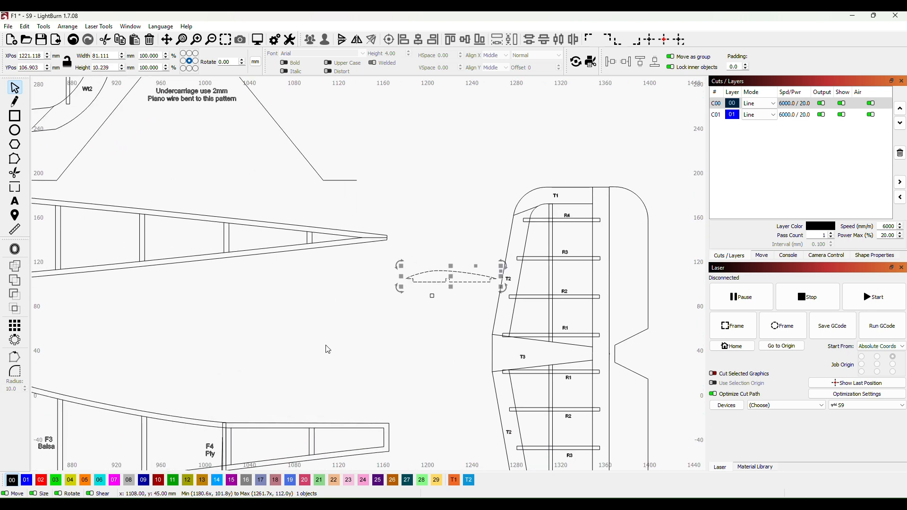
scroll(326, 345, down, 1)
drag(318, 331, 248, 327)
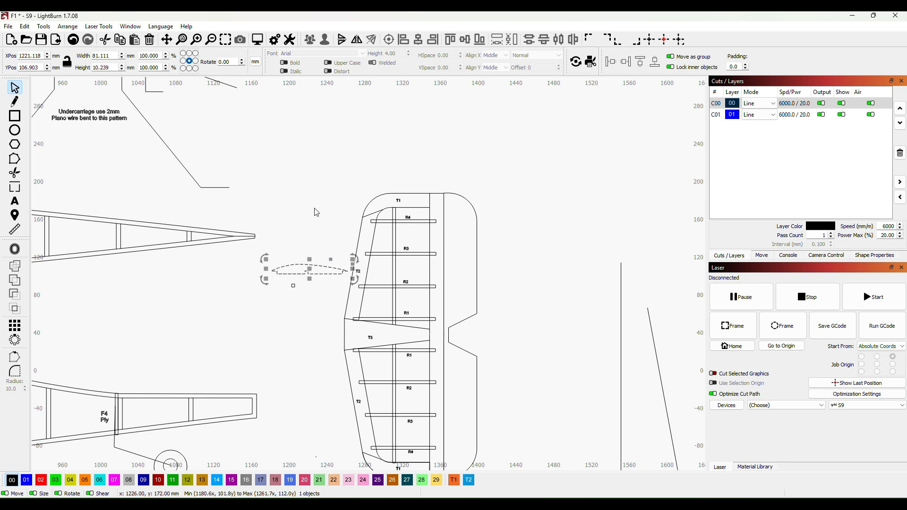
drag(309, 269, 531, 254)
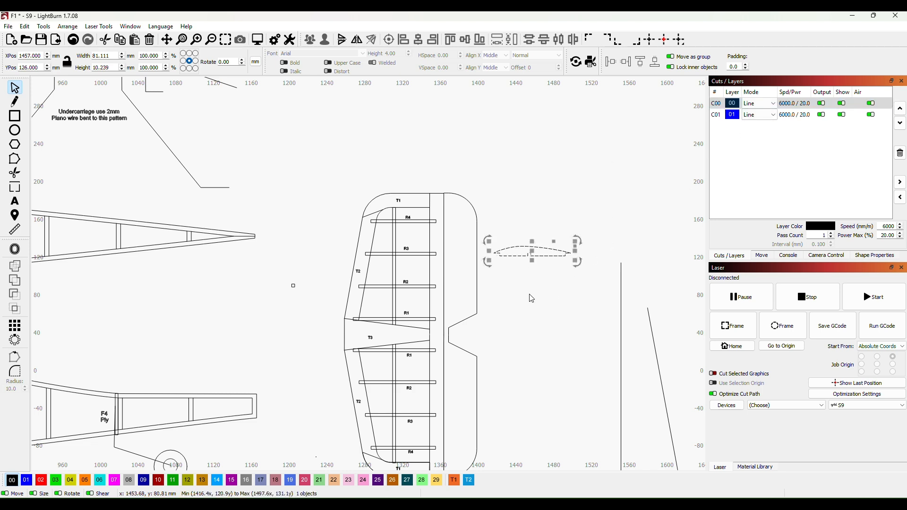
key(ctrl+v)
click(577, 259)
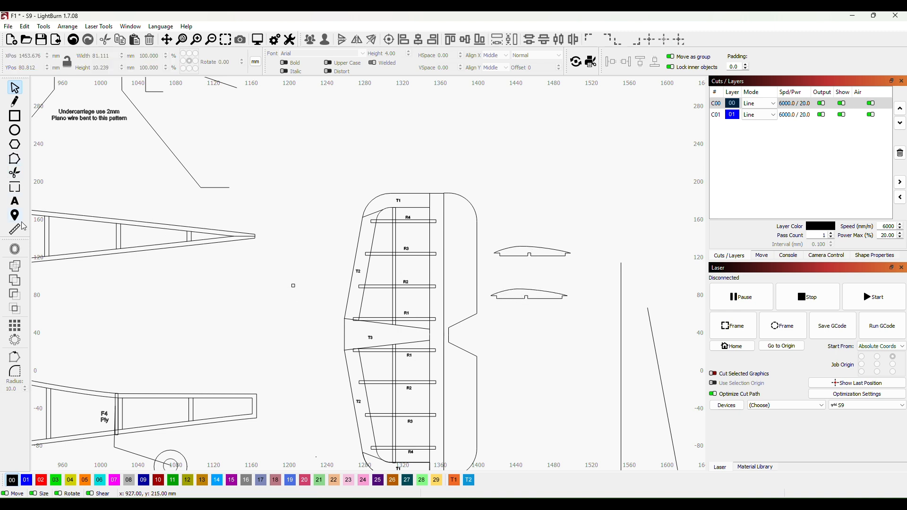
Step: Add the label R2 inside the front part of the lower rib profile and assign it to the blue layer 01
click(14, 201)
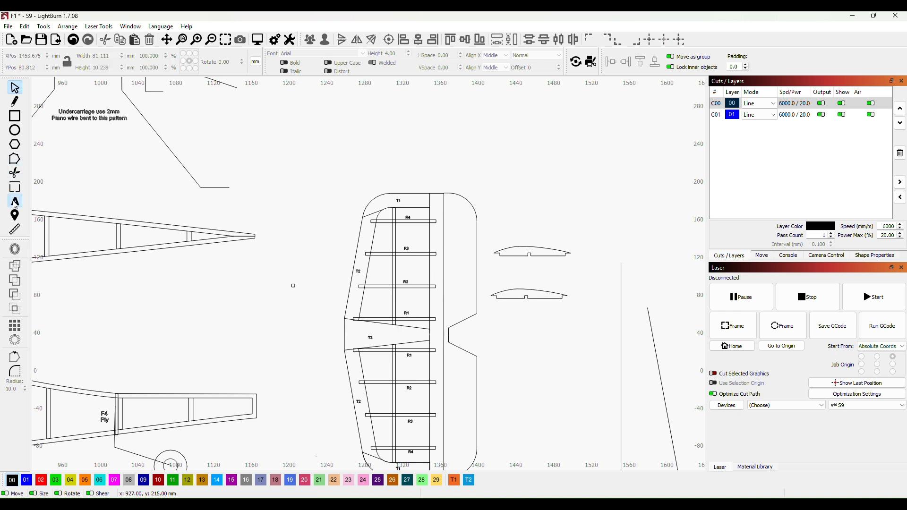
click(512, 295)
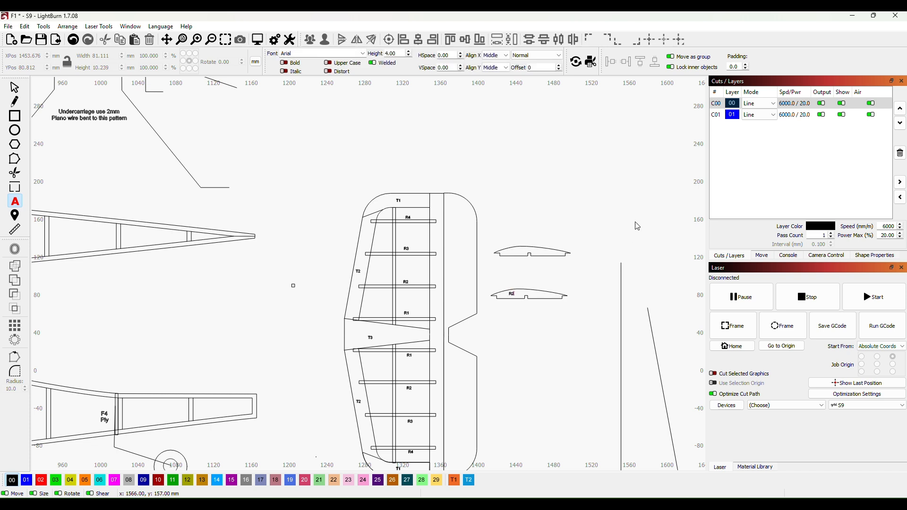
click(523, 338)
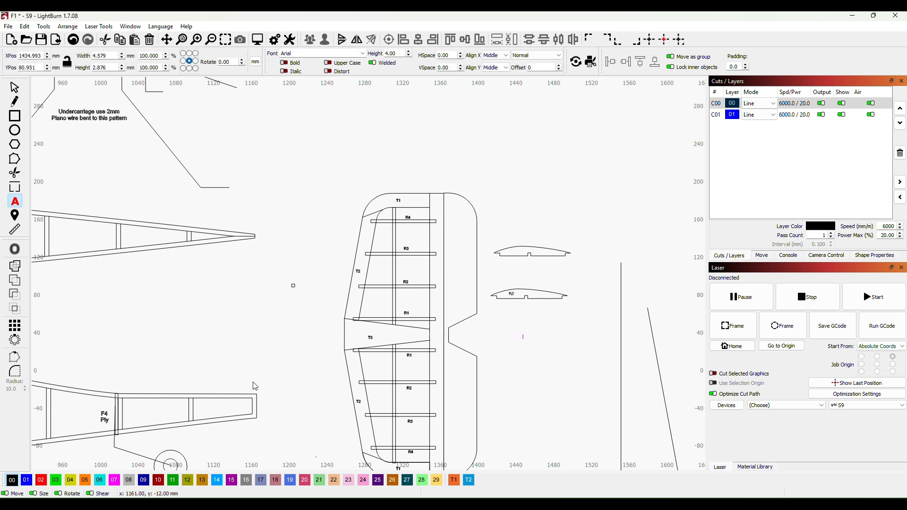
click(15, 88)
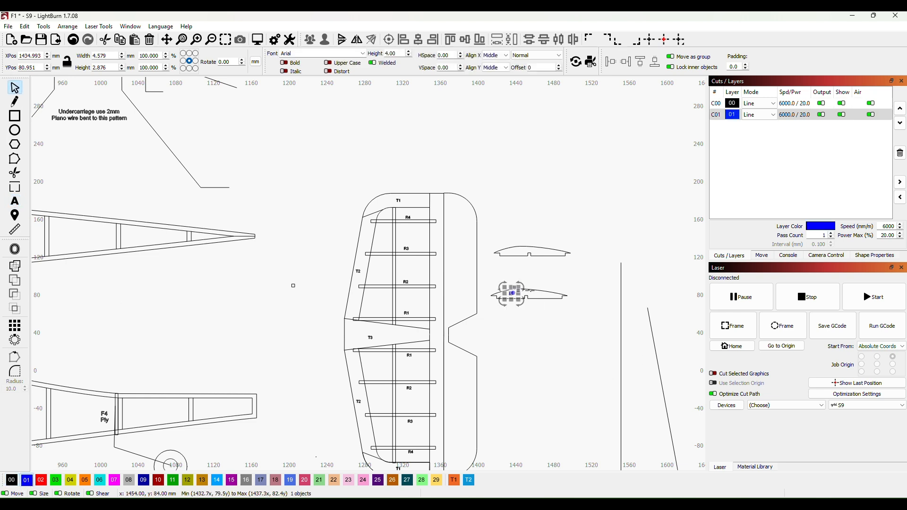
click(551, 327)
Step: Group the lower rib profile with its R2 label
drag(480, 270, 578, 326)
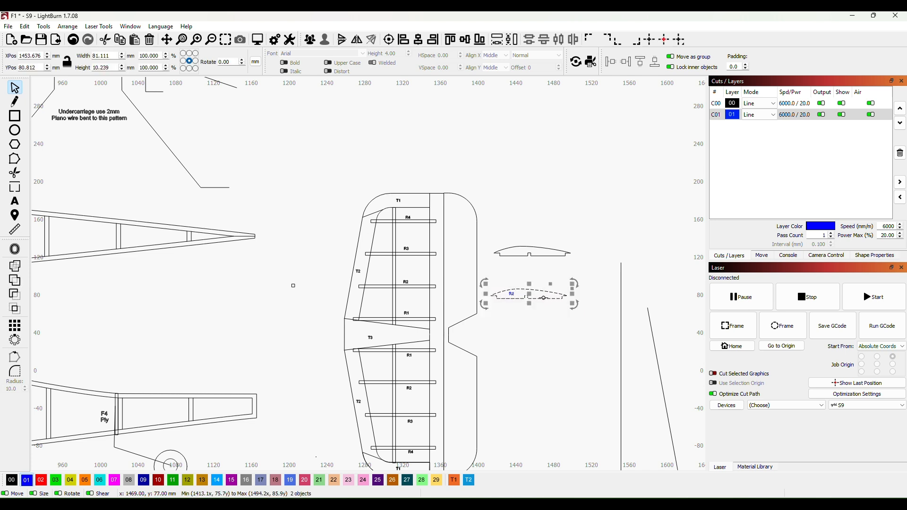
right_click(544, 298)
click(572, 390)
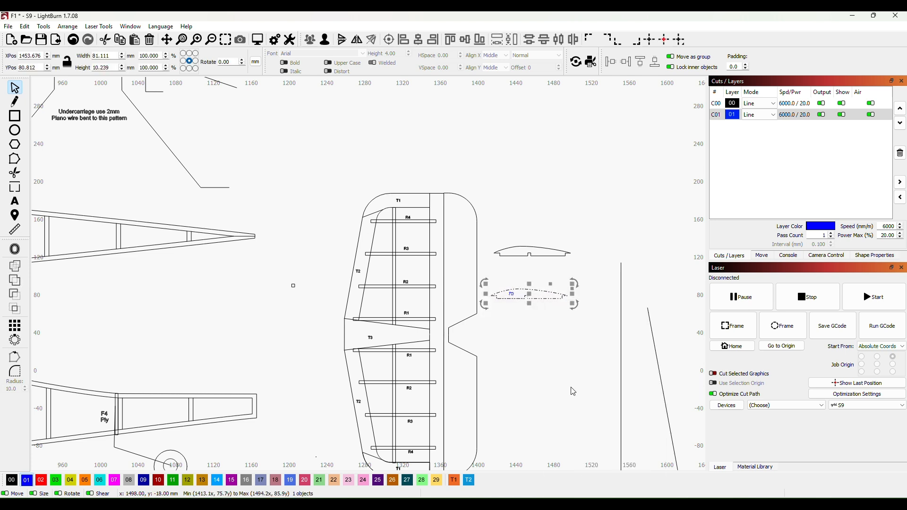
click(572, 391)
Step: Move the grouped R2 rib to the loose parts above the cutting bed and paste a second copy beside it
scroll(551, 374, down, 6)
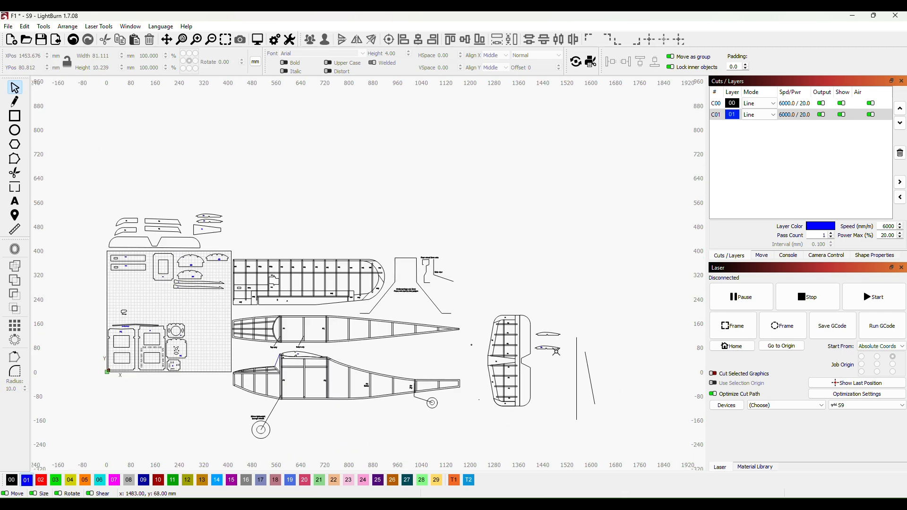
drag(548, 349, 200, 209)
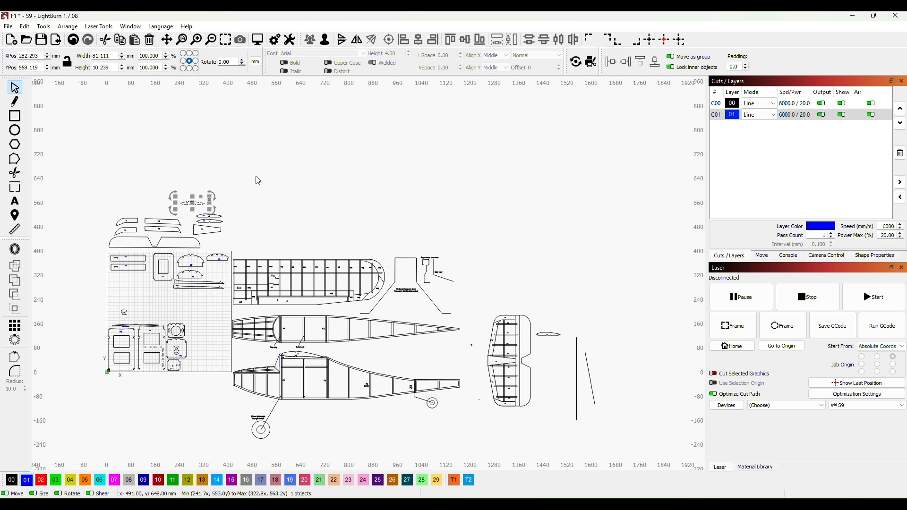
scroll(221, 209, up, 4)
drag(277, 223, 440, 225)
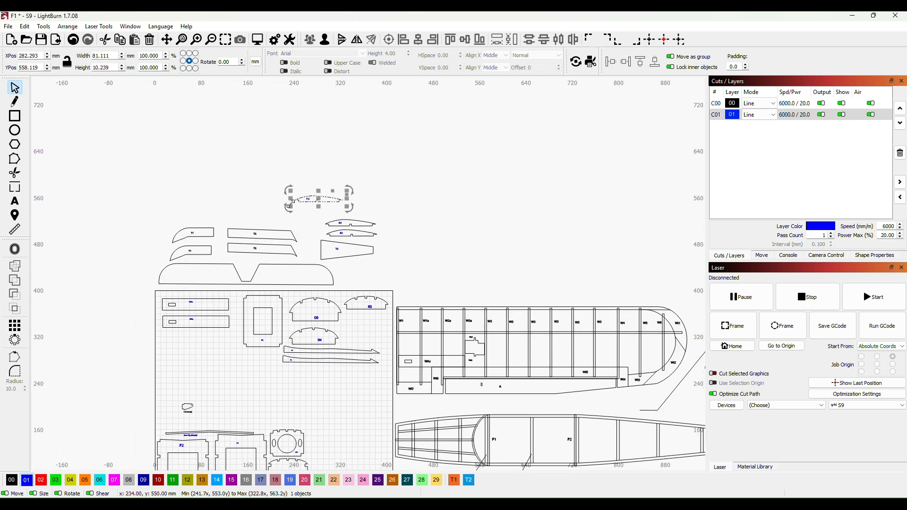
key(ctrl+v)
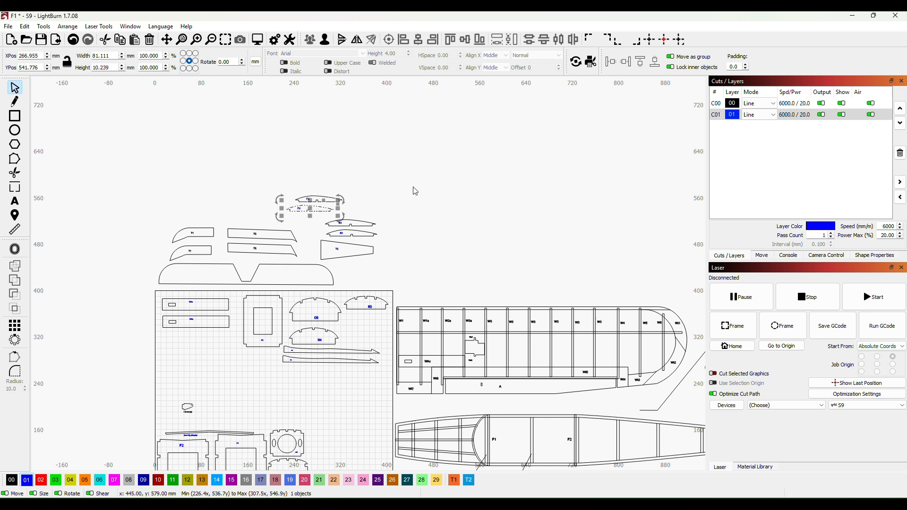
Step: Examine the collected rib parts, the tailplane drawing and the rest of the aircraft plan for remaining parts
click(412, 185)
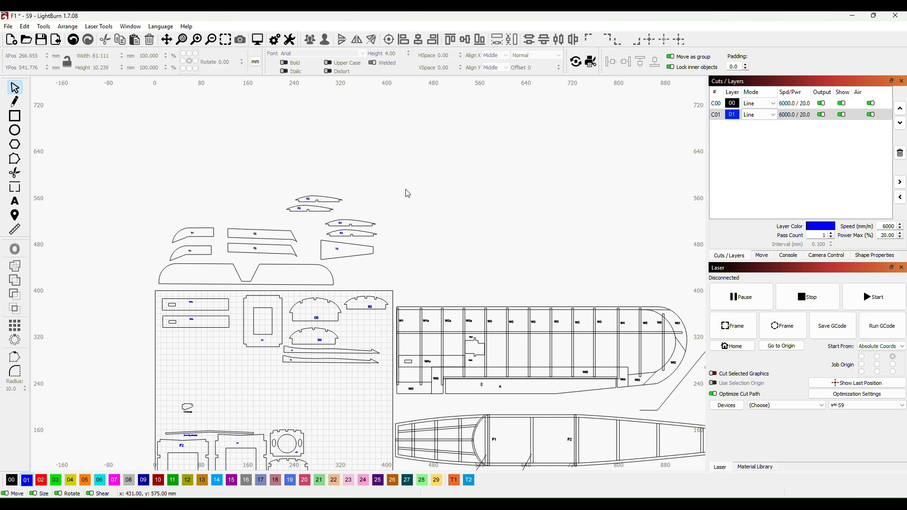
scroll(395, 235, up, 3)
scroll(396, 235, up, 1)
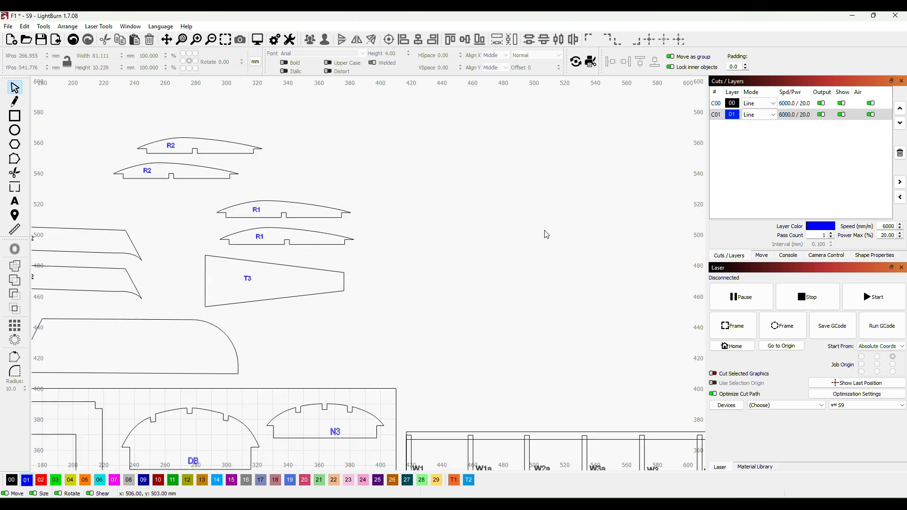
scroll(542, 233, down, 7)
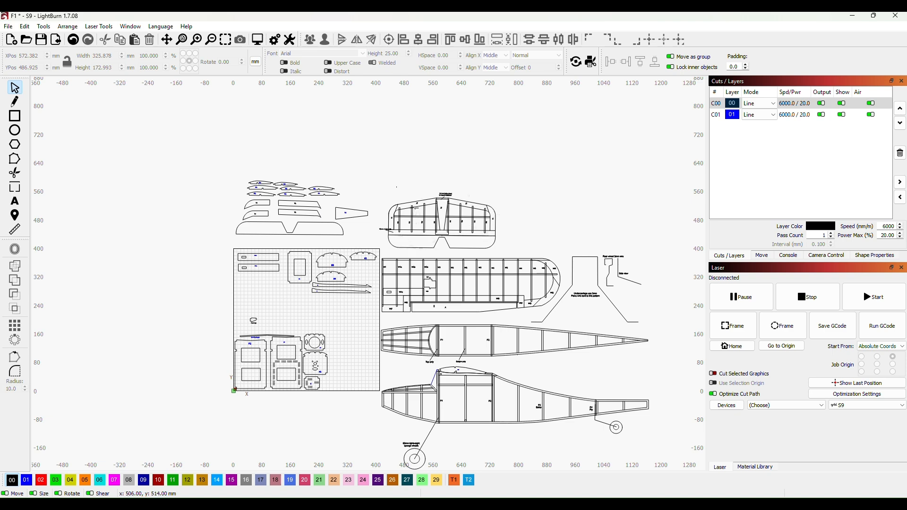
scroll(561, 219, up, 1)
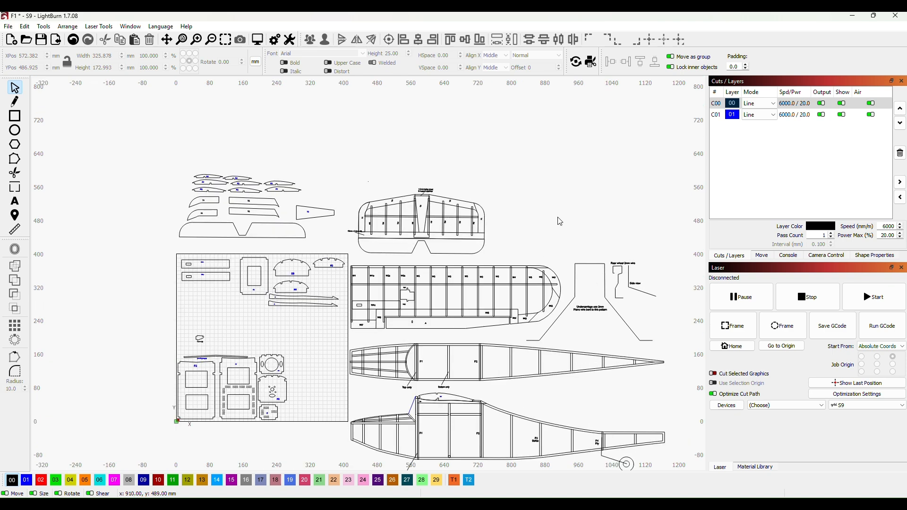
scroll(558, 222, down, 1)
scroll(568, 214, down, 1)
scroll(569, 214, down, 2)
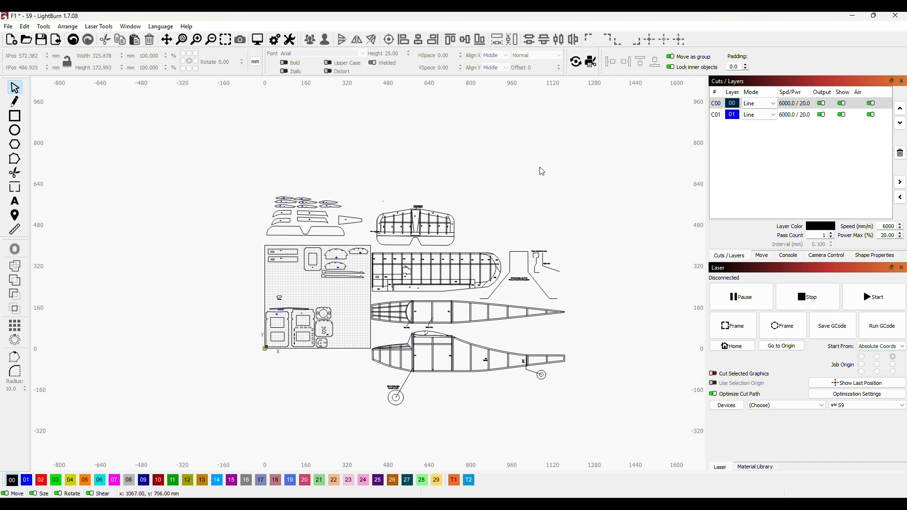
scroll(525, 184, up, 1)
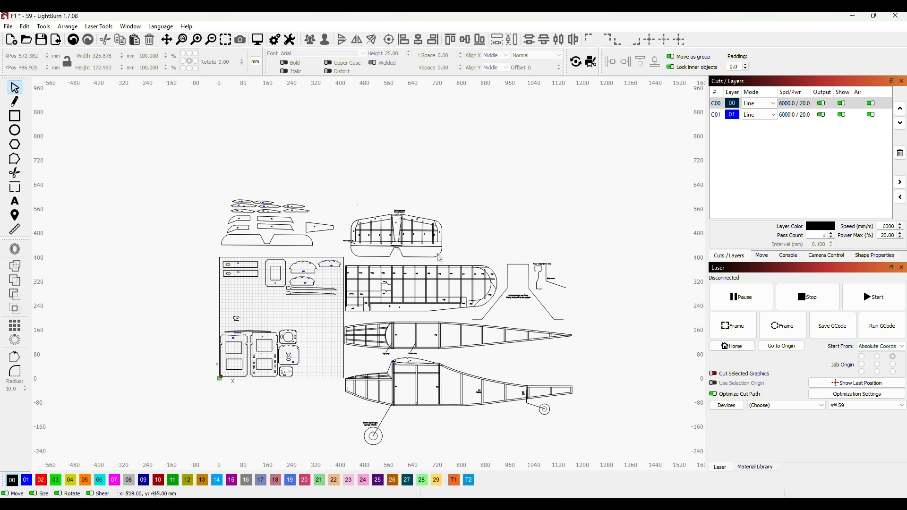
scroll(402, 220, up, 4)
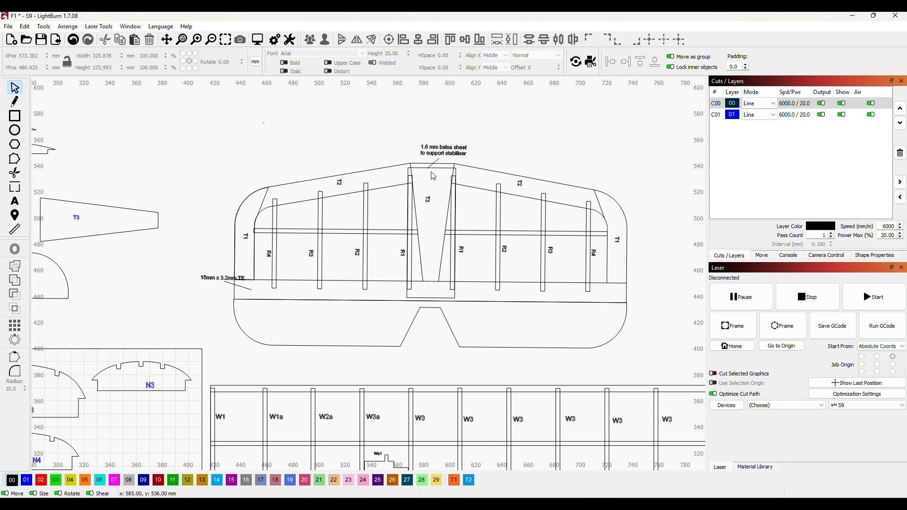
scroll(450, 219, down, 3)
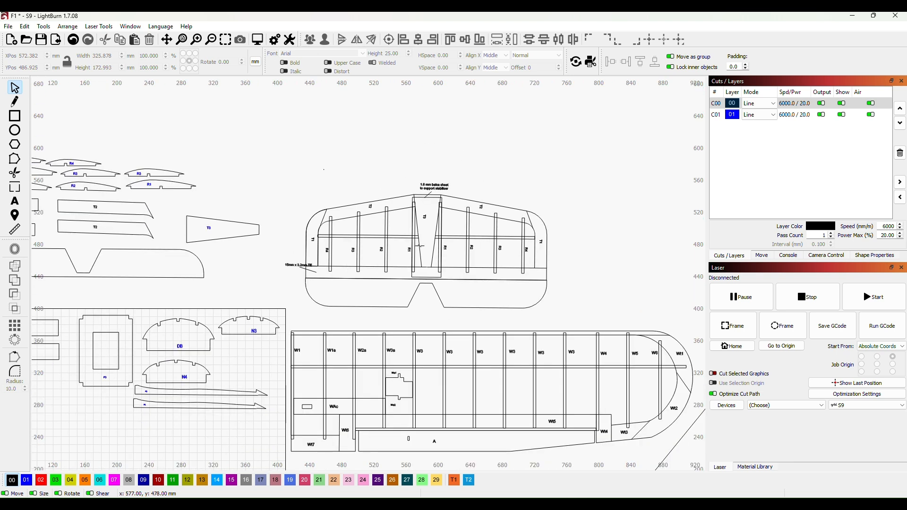
scroll(546, 241, down, 3)
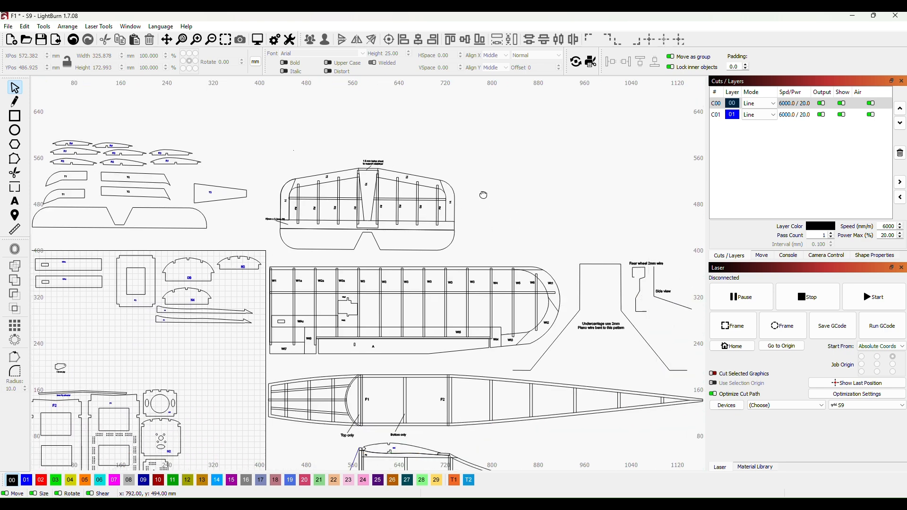
drag(494, 159, 499, 188)
scroll(448, 226, up, 1)
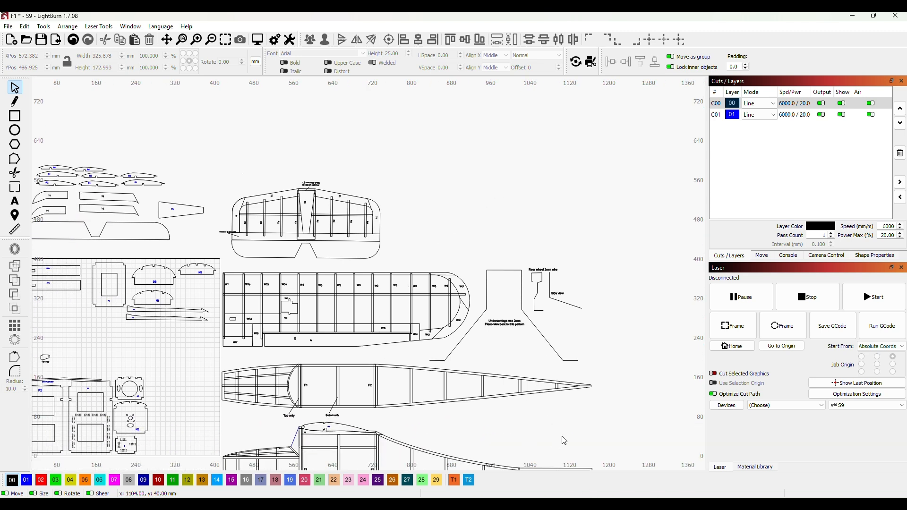
Step: Draw a rectangle about 144 mm wide and 122 mm high just above the tail end of the fuselage side view
drag(581, 429, 520, 284)
key(ctrl+r)
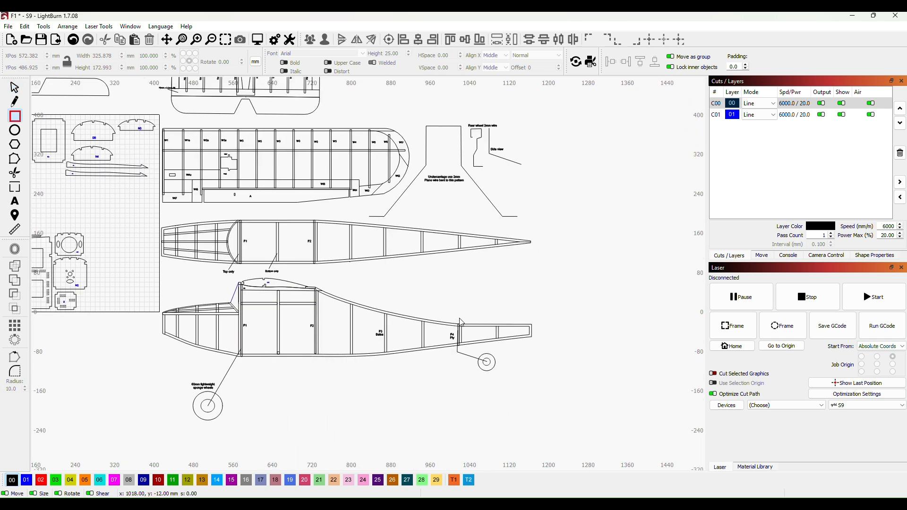
drag(459, 318, 530, 258)
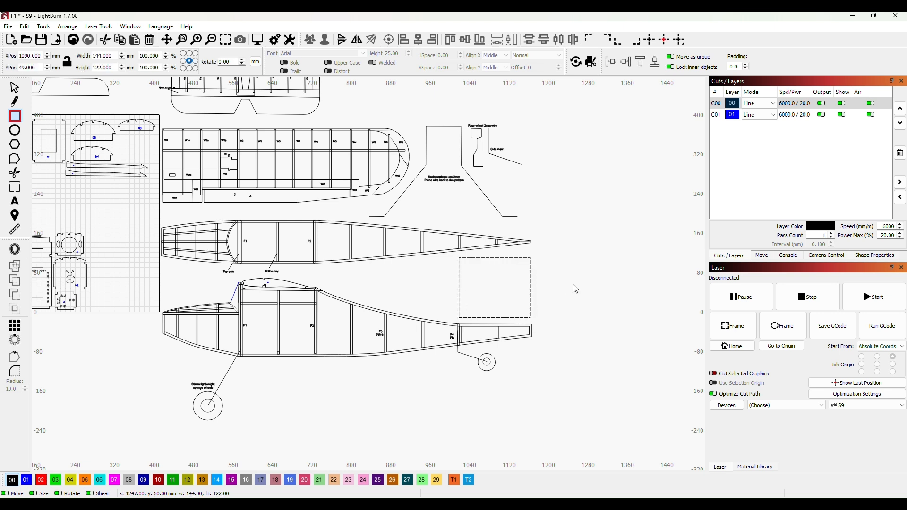
key(Escape)
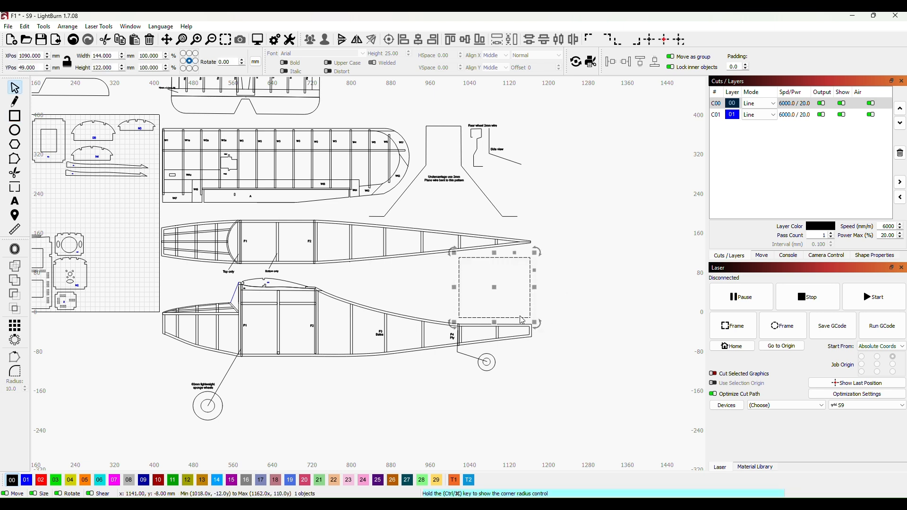
Step: Convert the rectangle to a path and reposition its corner nodes into a tapered fin outline about 137 mm wide with a strongly sloped front edge
right_click(520, 322)
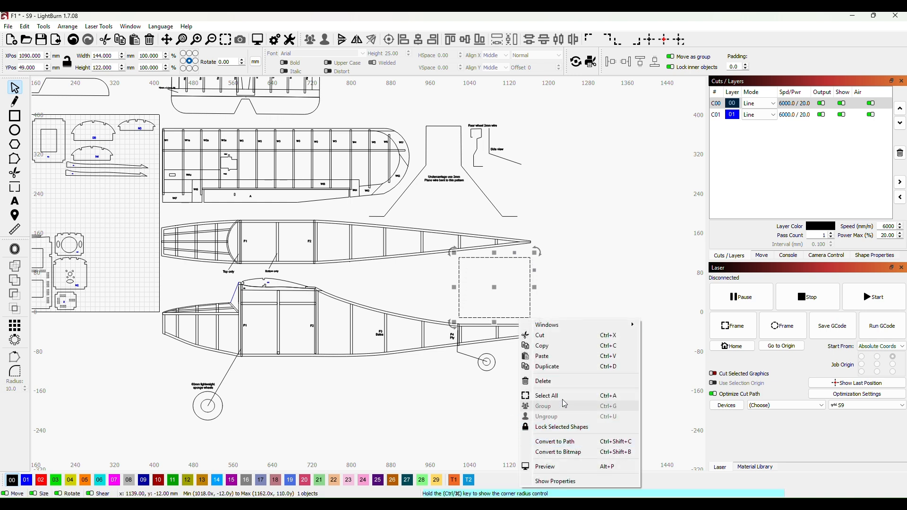
click(570, 443)
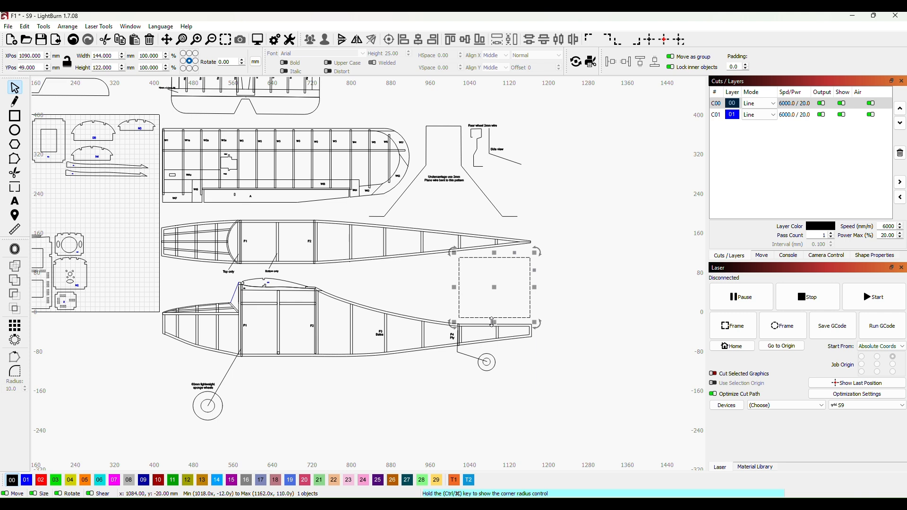
click(17, 163)
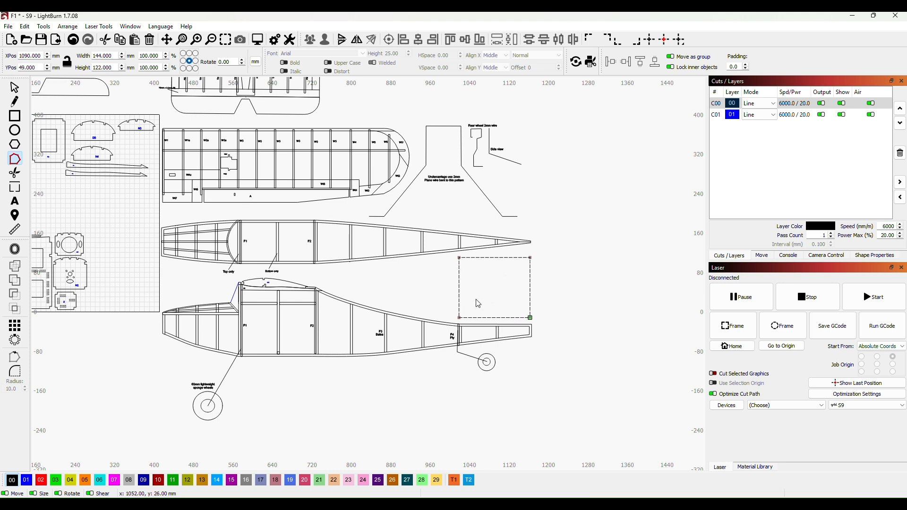
drag(459, 255, 467, 256)
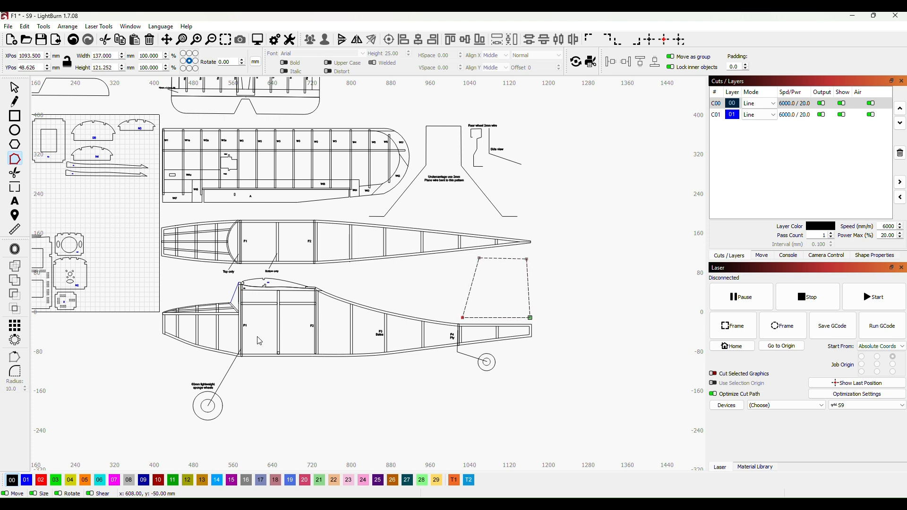
Step: Round both upper corners of the fin outline with a 30 mm radius
click(15, 371)
click(480, 257)
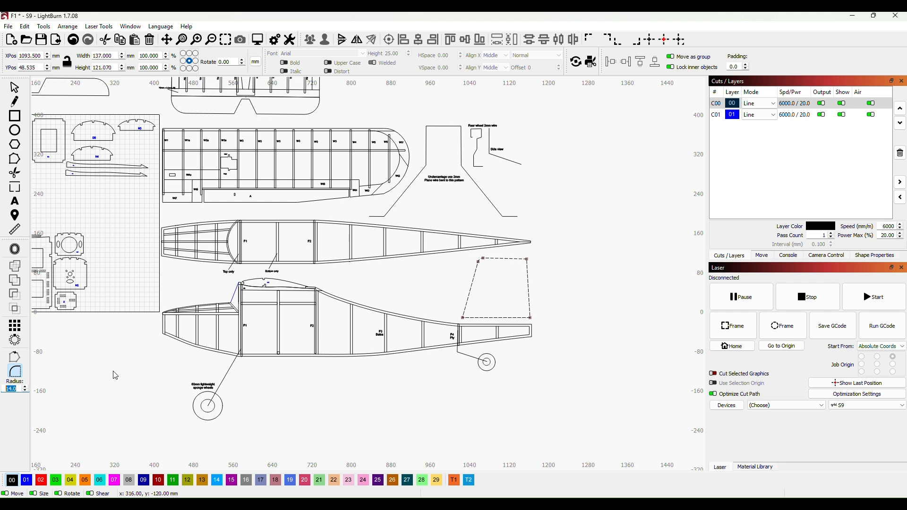
key(ctrl+z)
click(480, 258)
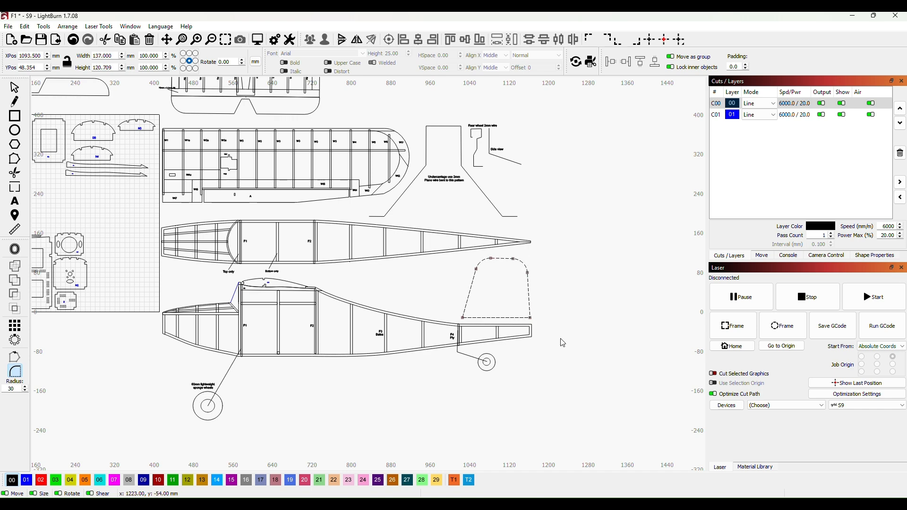
Step: Fit the fin outline to the fuselage tail at about 119.7 mm high and move it to the empty area behind the tail
scroll(551, 360, down, 2)
scroll(552, 358, up, 3)
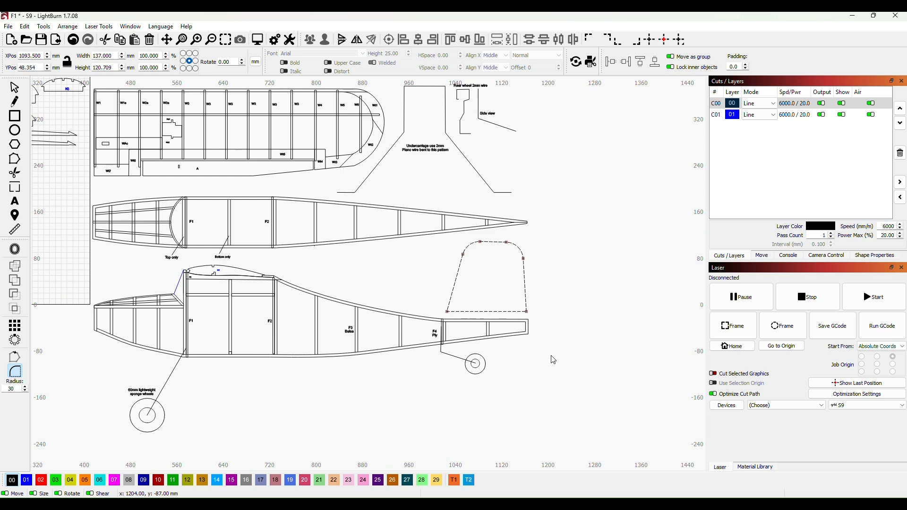
key(Escape)
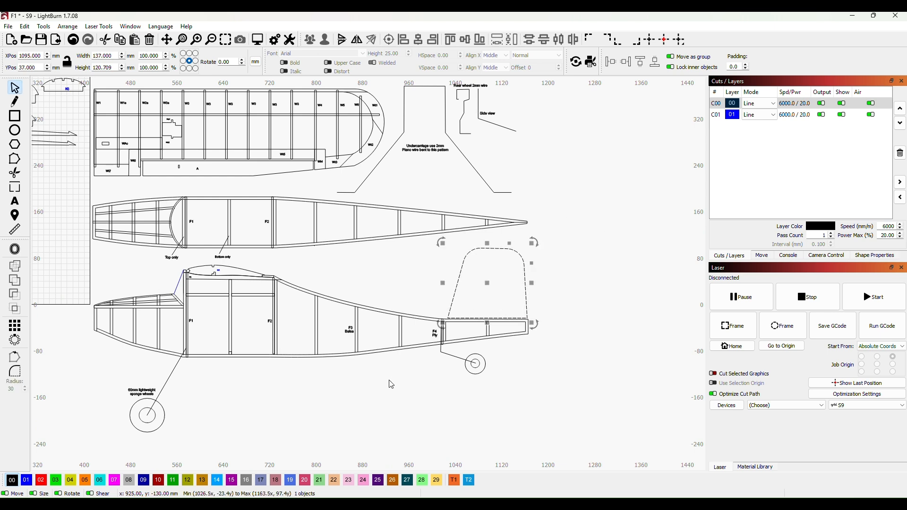
click(398, 397)
click(528, 301)
scroll(612, 223, up, 2)
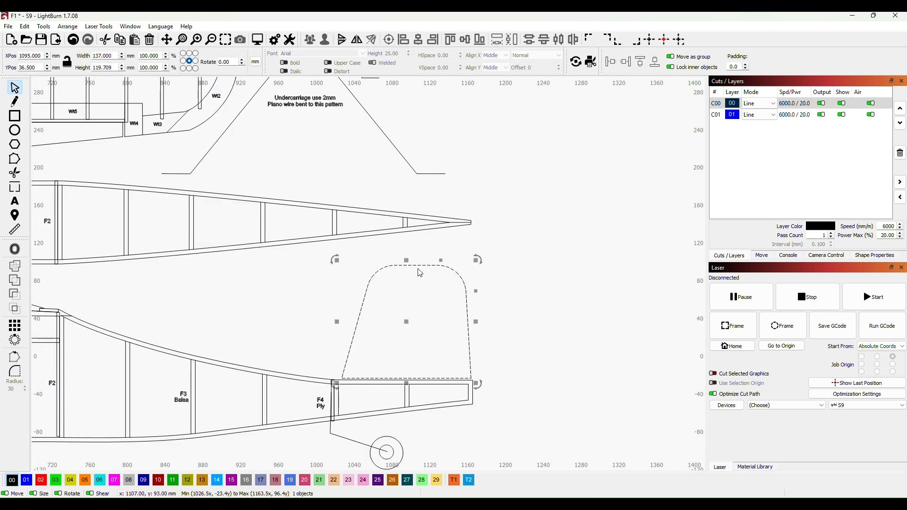
drag(408, 321, 499, 296)
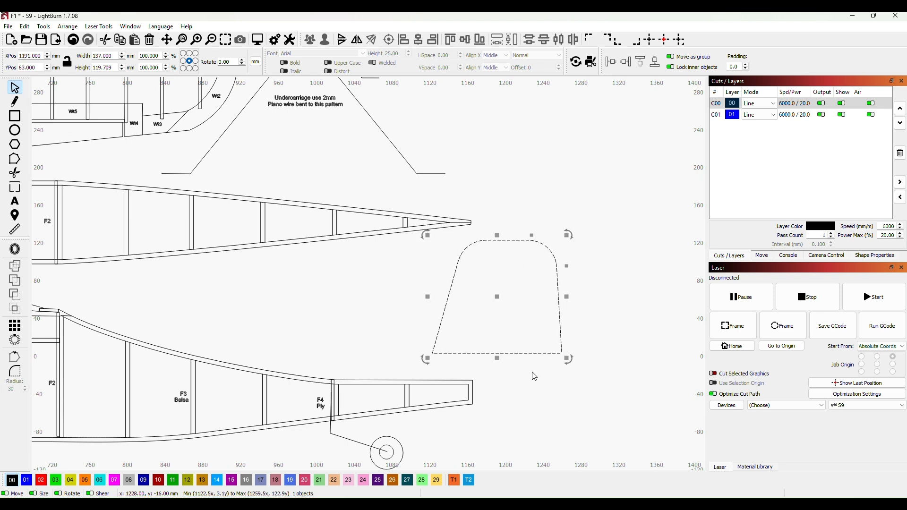
Step: Draw an upright rectangle about 172 mm high in the empty area beyond the undercarriage drawing and set its width to 37 mm
scroll(606, 131, down, 2)
scroll(331, 156, up, 5)
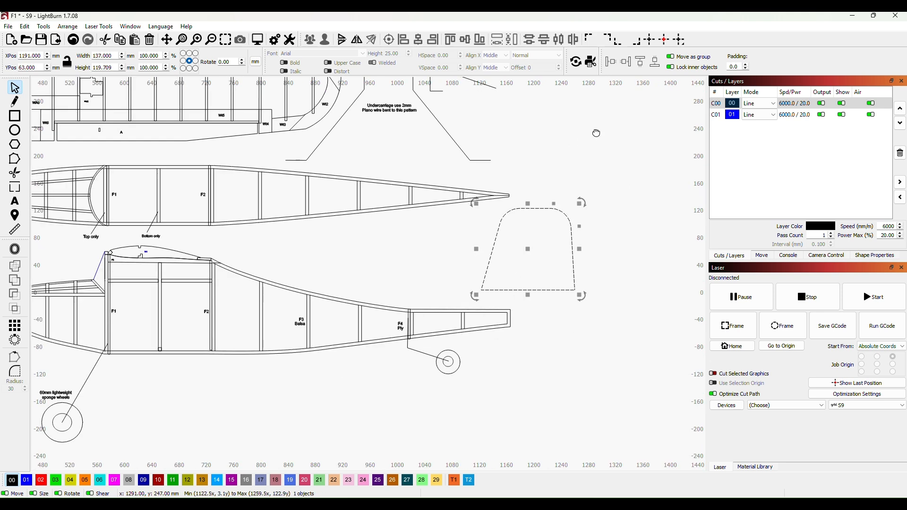
scroll(97, 163, left, 1)
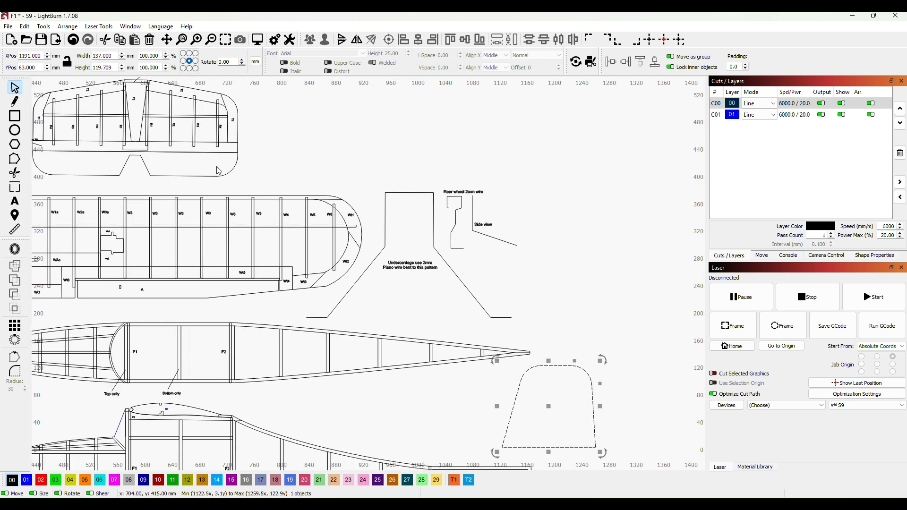
key(ctrl+r)
scroll(365, 250, down, 3)
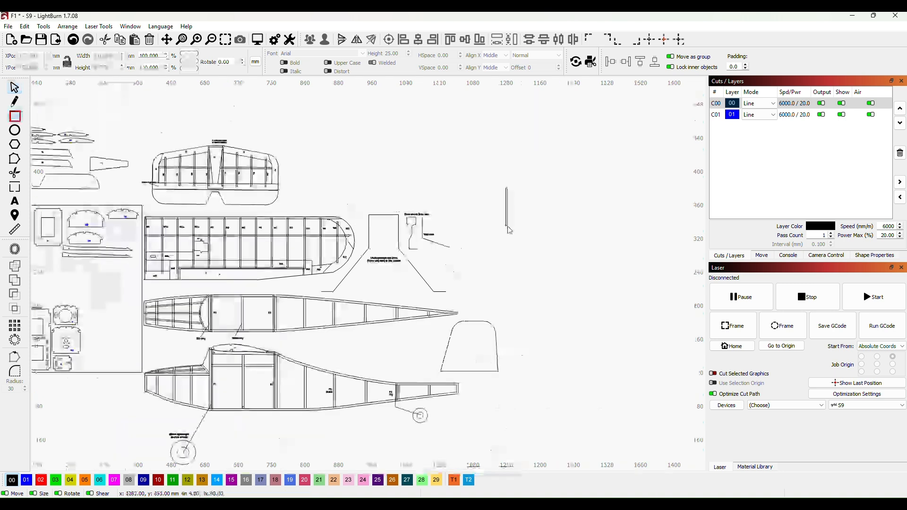
drag(505, 188, 535, 265)
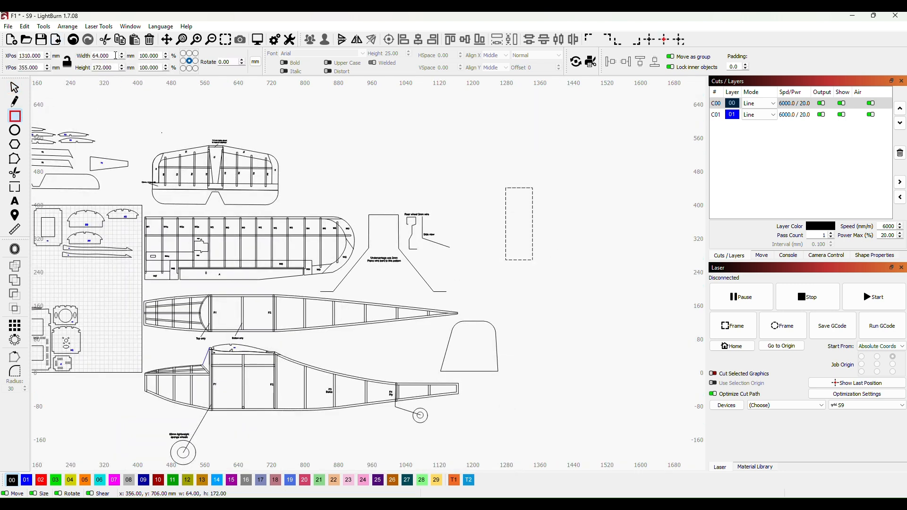
drag(115, 55, 92, 56)
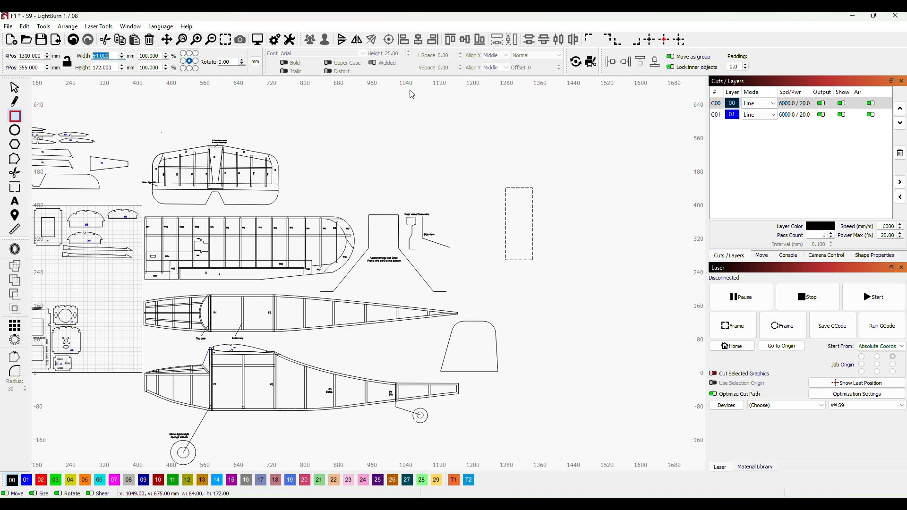
text(37)
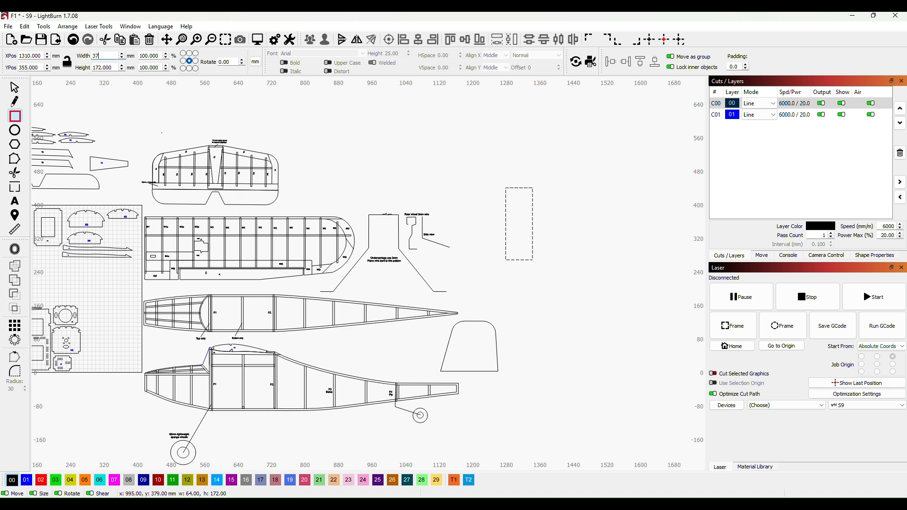
key(Return)
key(Escape)
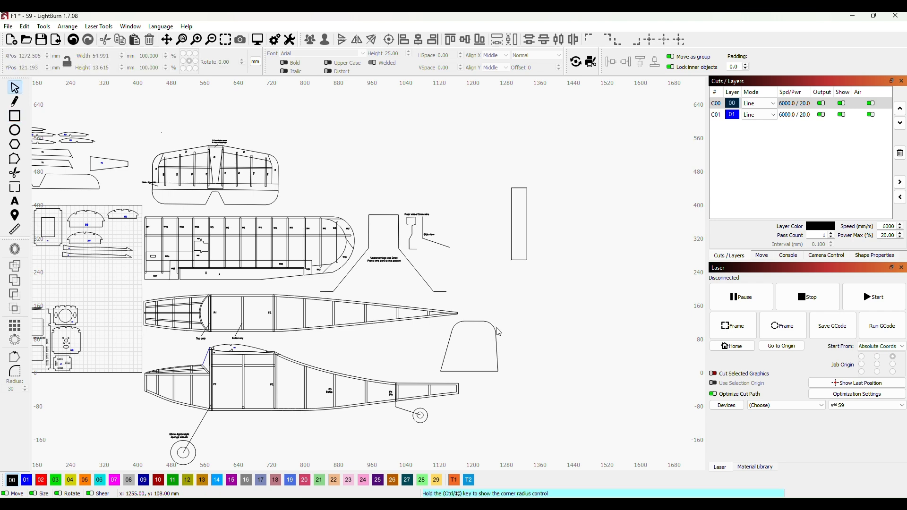
Step: Move the fin outline below the 37 mm rectangle, lay the rectangle over the fin's rear edge and select both shapes
drag(496, 335, 529, 303)
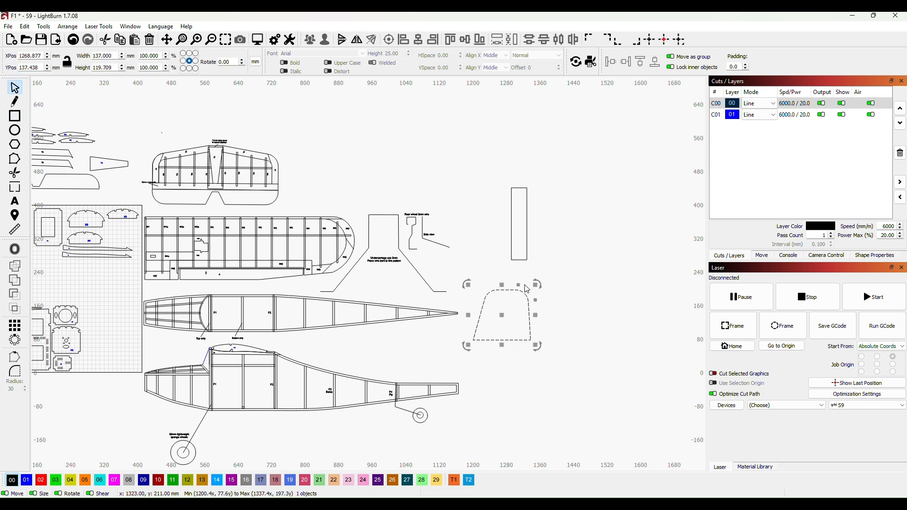
click(527, 234)
drag(529, 234, 529, 323)
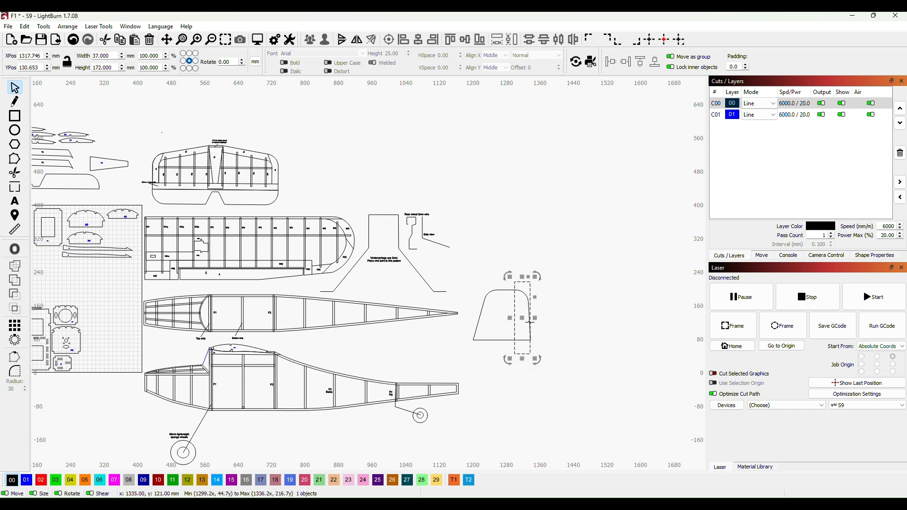
scroll(541, 308, up, 5)
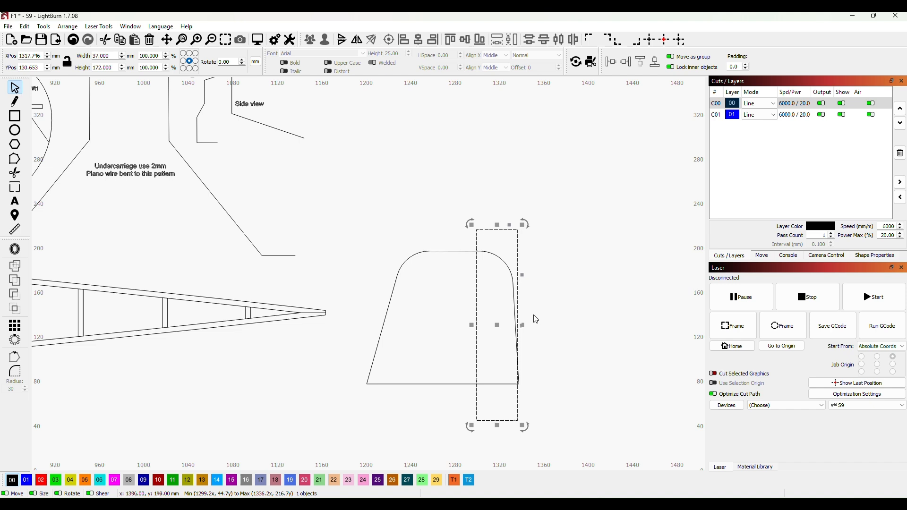
scroll(558, 309, up, 1)
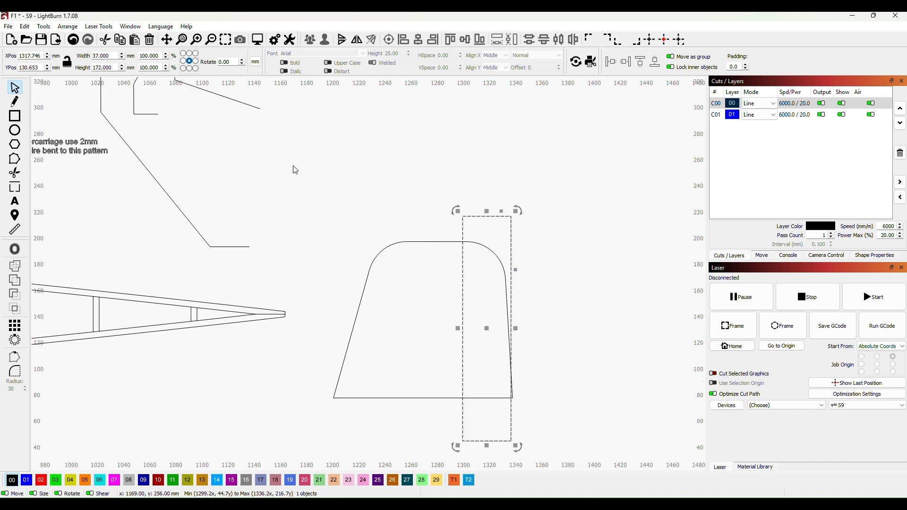
drag(295, 170, 575, 426)
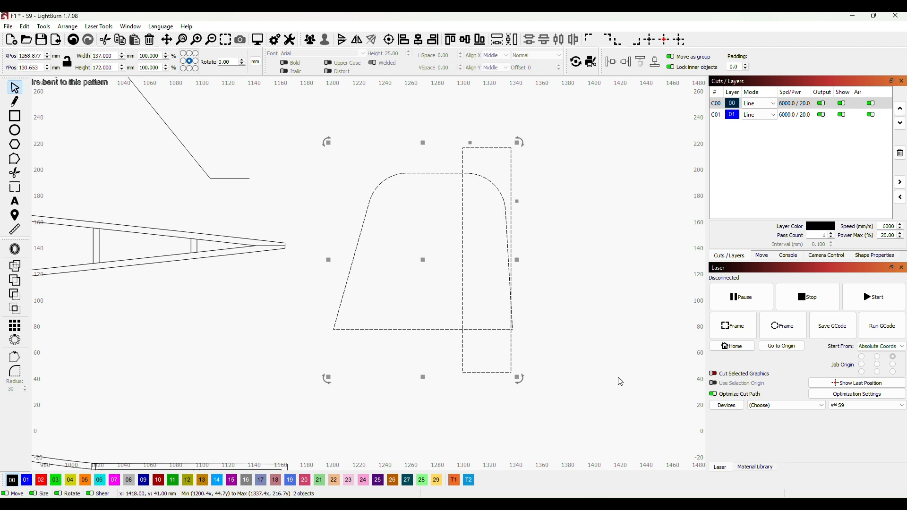
Step: Paste a duplicate of the fin outline and its overlapping rectangle into the empty area beside the originals
scroll(590, 308, down, 3)
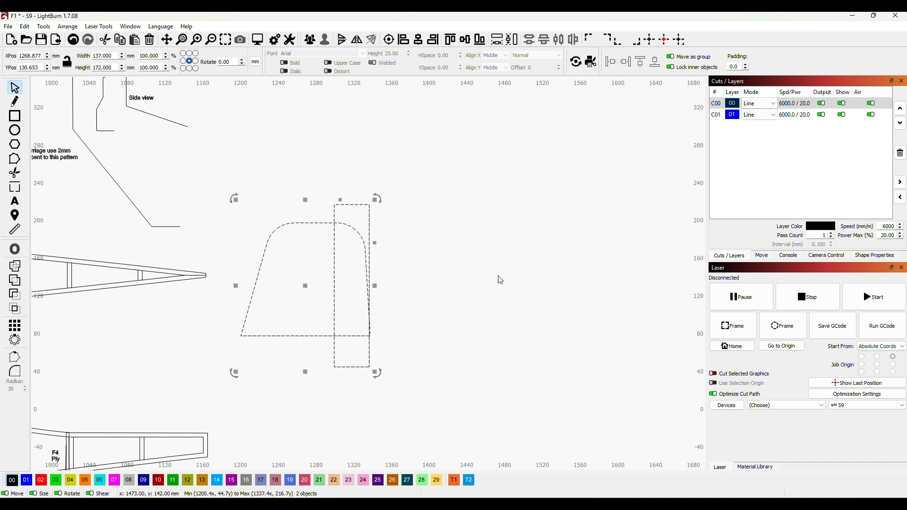
key(ctrl+v)
click(469, 364)
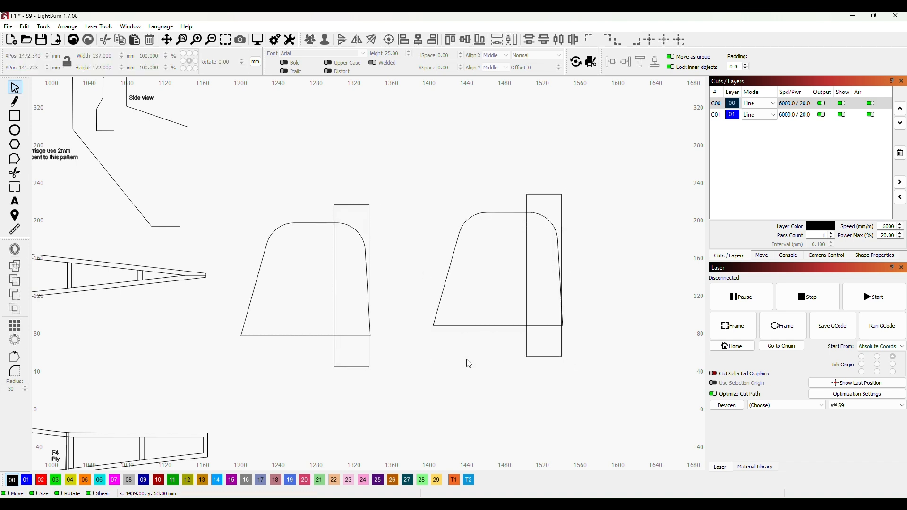
Step: Trim the original fin and rectangle so only the closed front fin section ahead of the dividing line is left
click(16, 176)
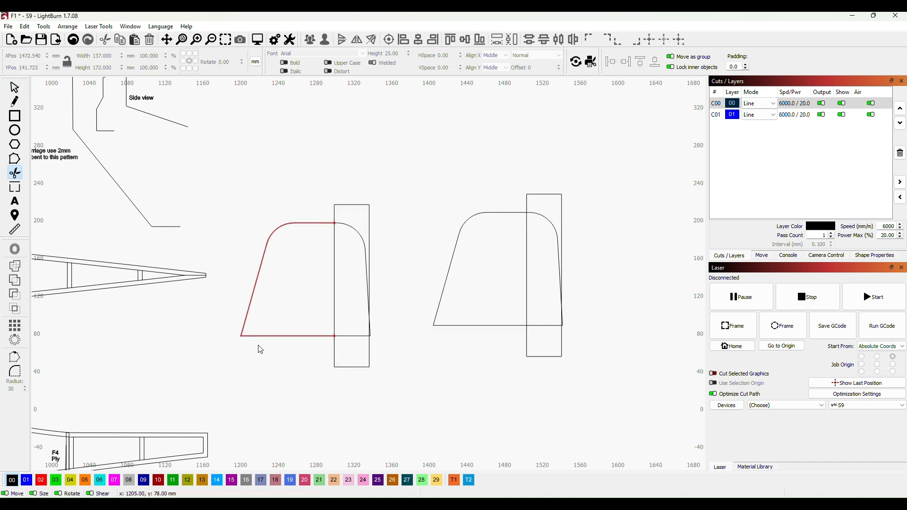
click(355, 205)
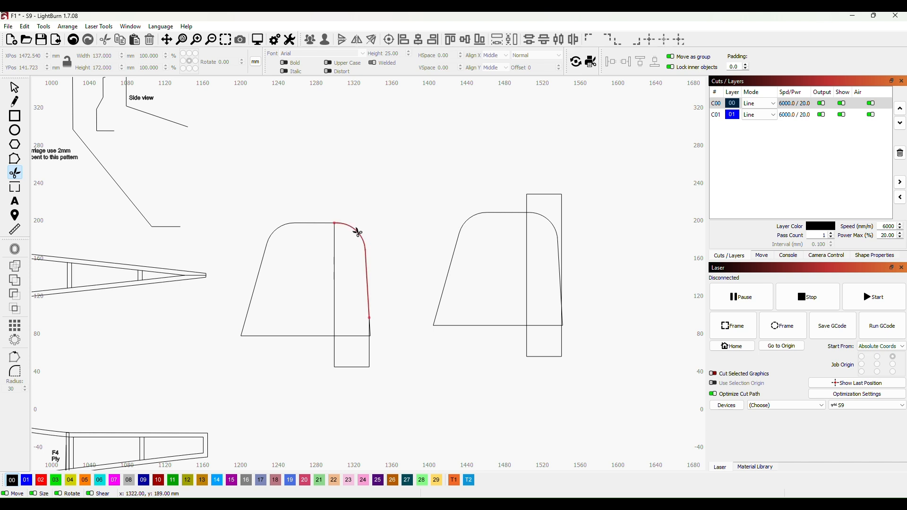
click(357, 232)
click(355, 337)
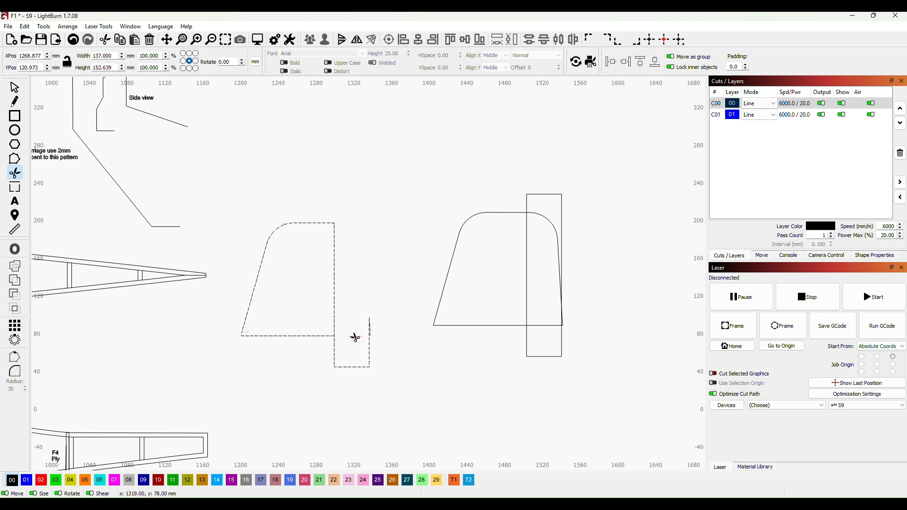
click(370, 328)
click(349, 367)
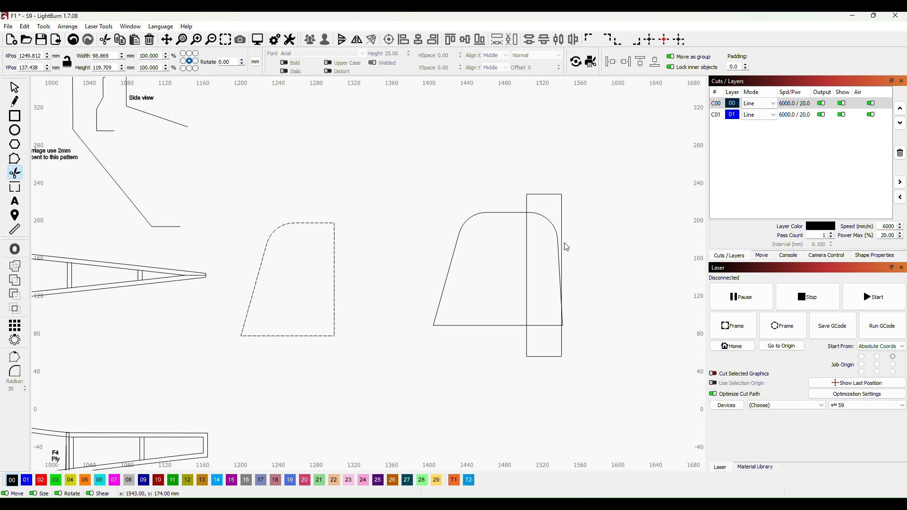
Step: Trim the duplicated shapes down to the closed rear fin section, removing the surplus rectangle lines and the sliver at its lower rear corner
click(517, 214)
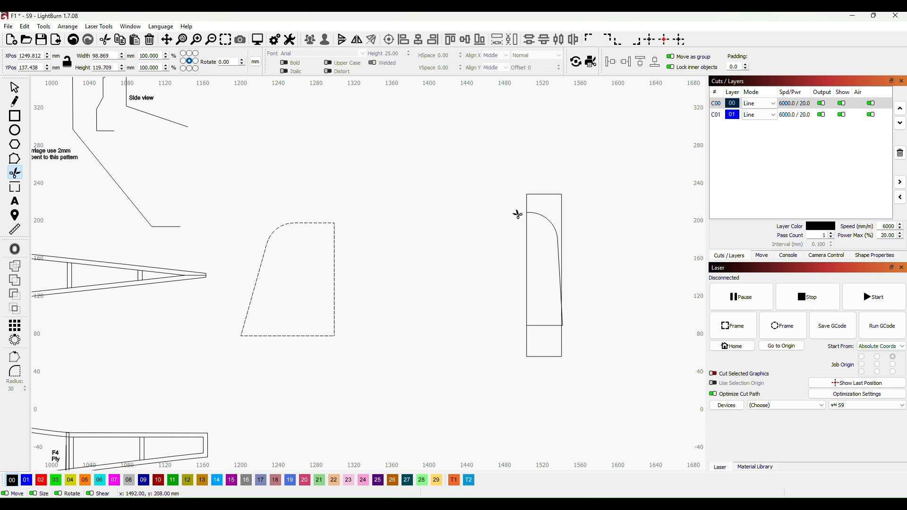
click(547, 358)
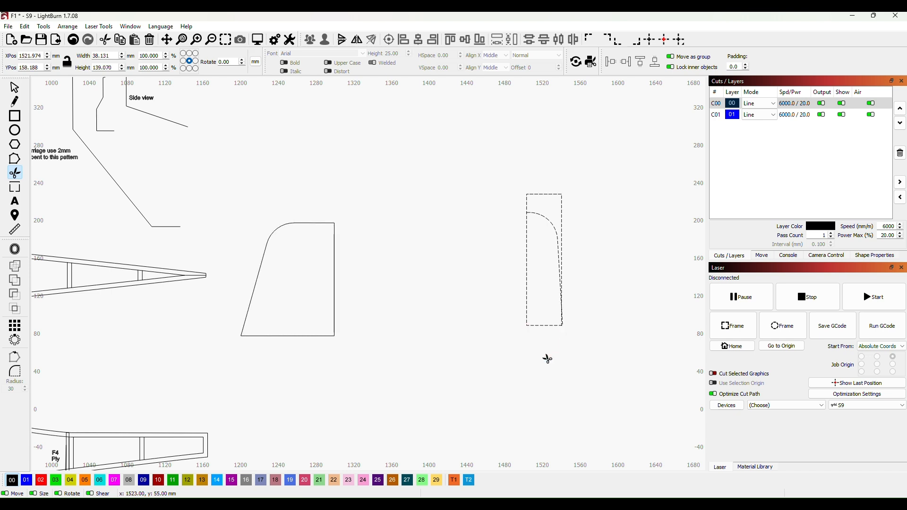
click(562, 208)
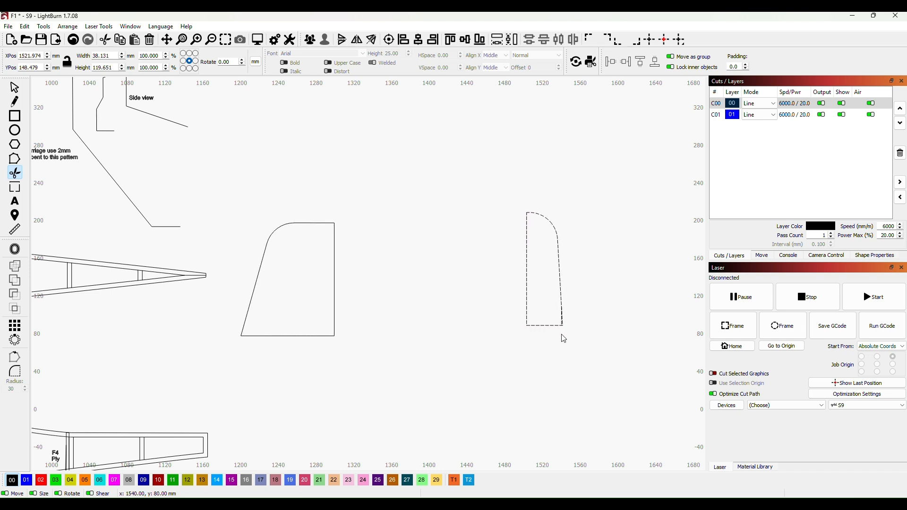
scroll(563, 338, up, 7)
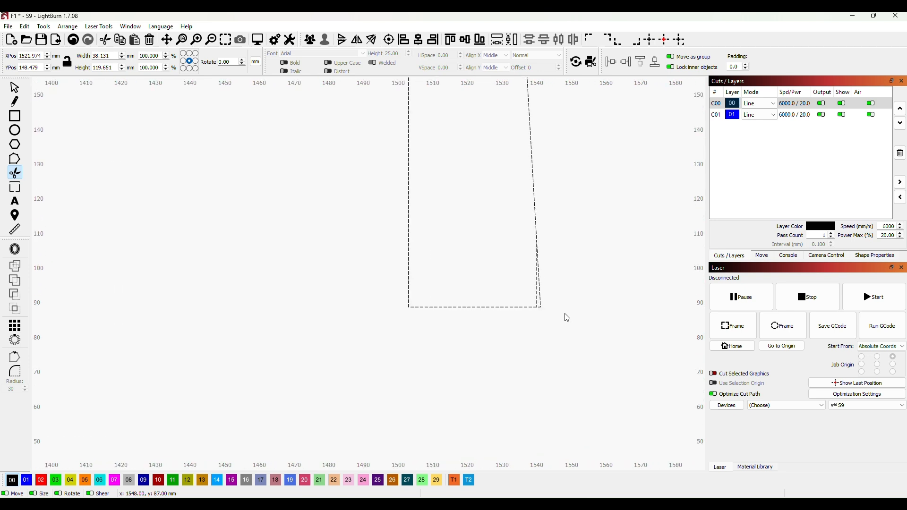
scroll(566, 316, up, 2)
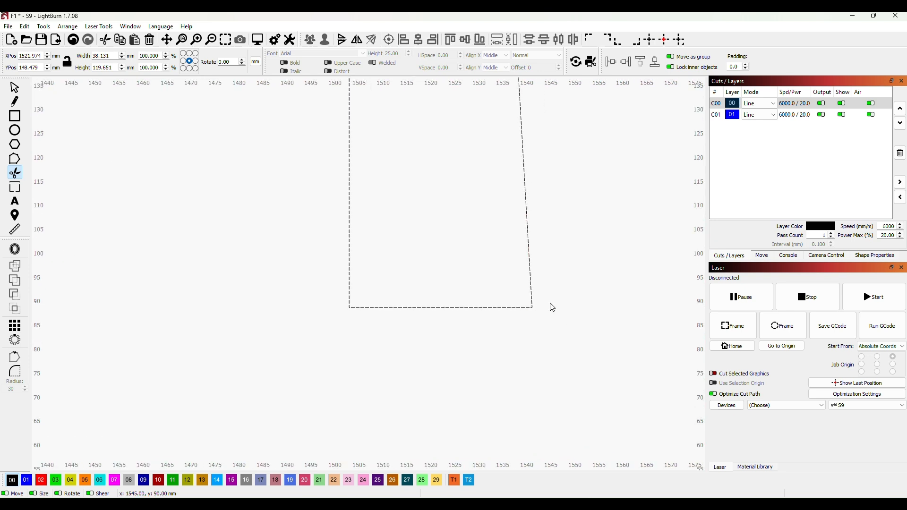
scroll(587, 317, down, 8)
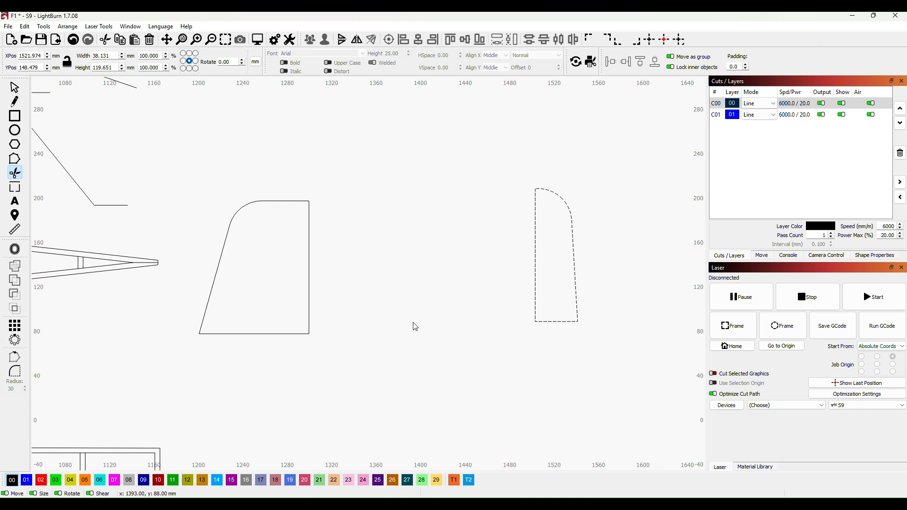
Step: Move the rear fin section against the straight rear edge of the front section with their bases aligned
key(Escape)
click(556, 254)
drag(557, 254, 334, 273)
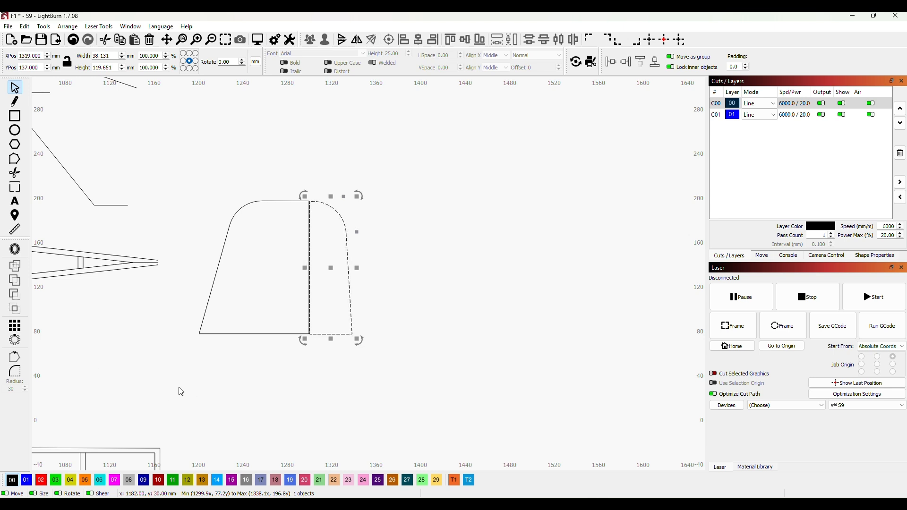
Step: Bevel the rear section's lower corner by adding a node low on its trailing edge and deleting the corner node
click(15, 160)
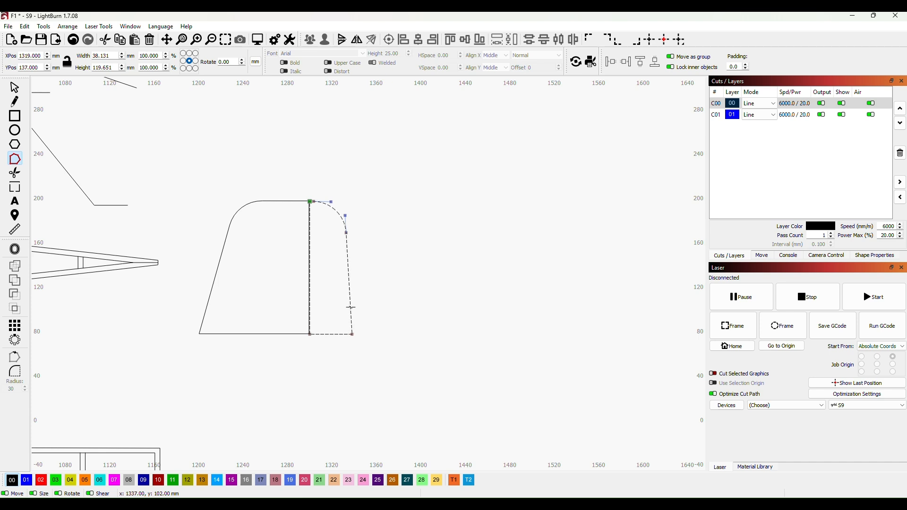
scroll(350, 307, down, 1)
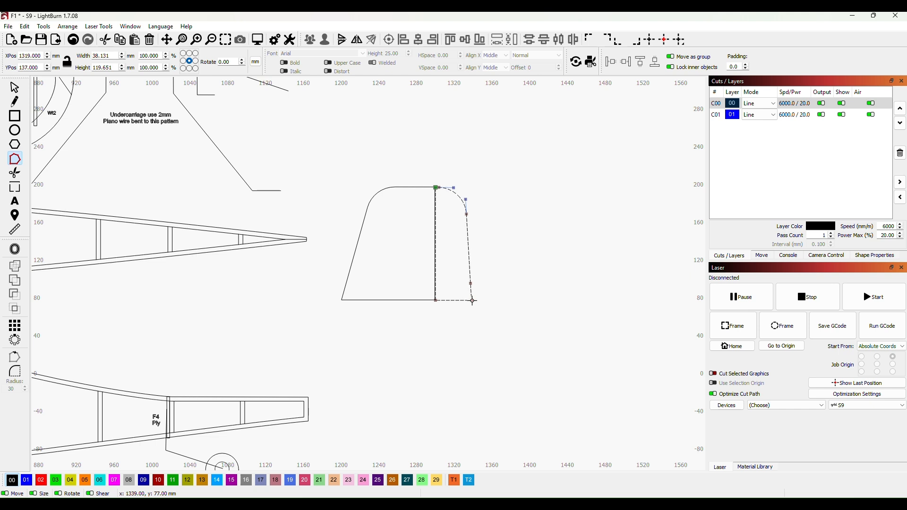
key(d)
click(15, 87)
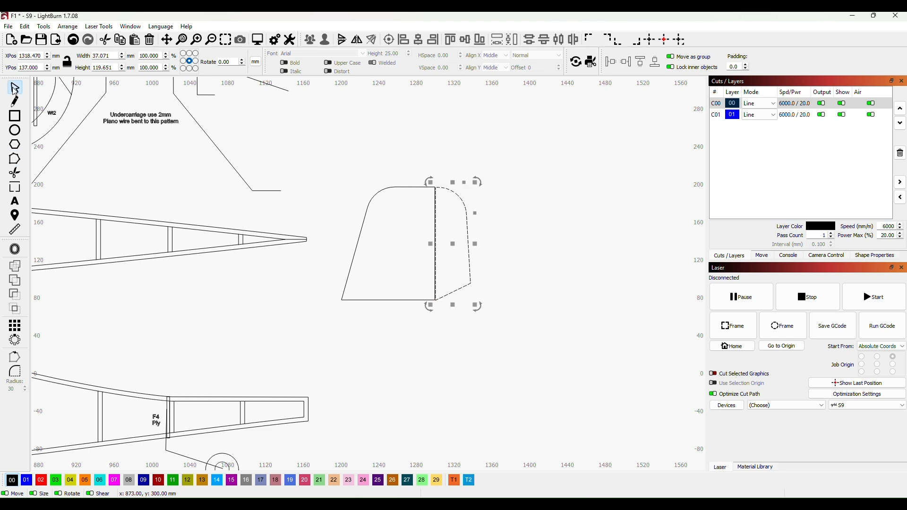
click(527, 331)
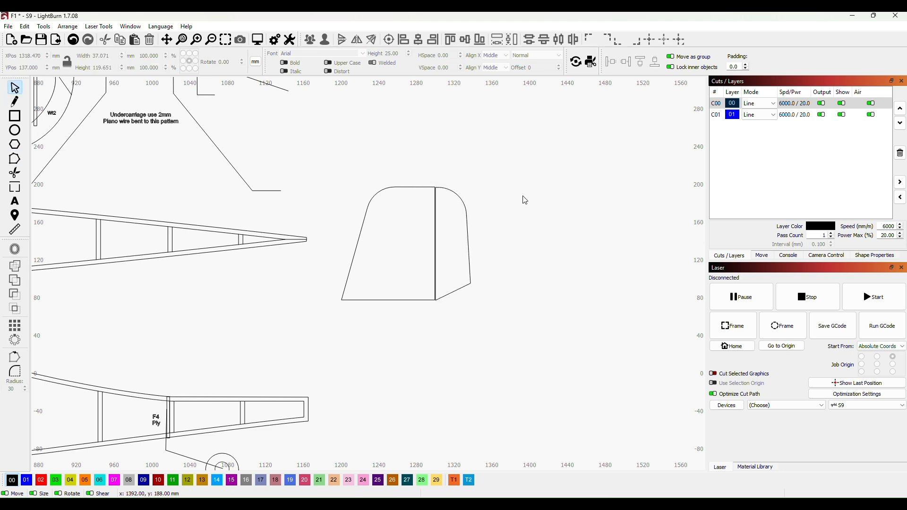
Step: Place both fin sections on top of the fuselage tail in the side view to check how they fit
scroll(526, 170, down, 5)
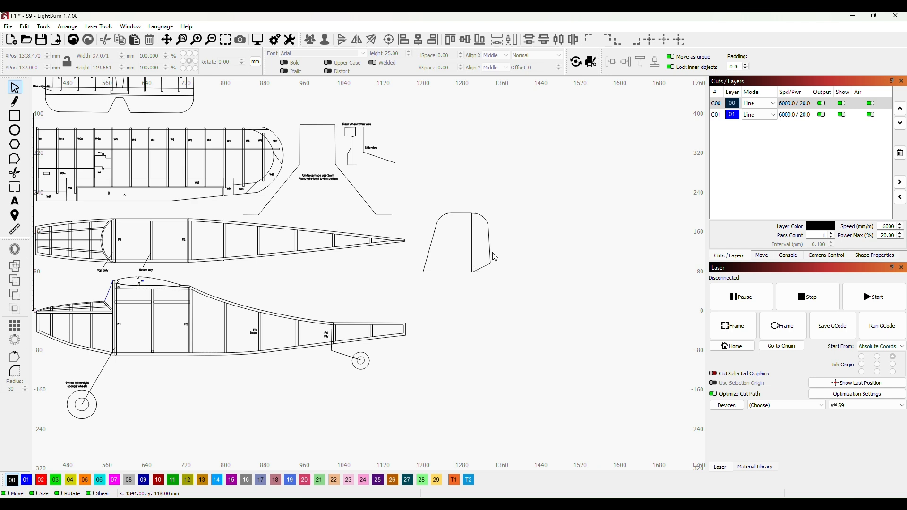
scroll(523, 199, down, 2)
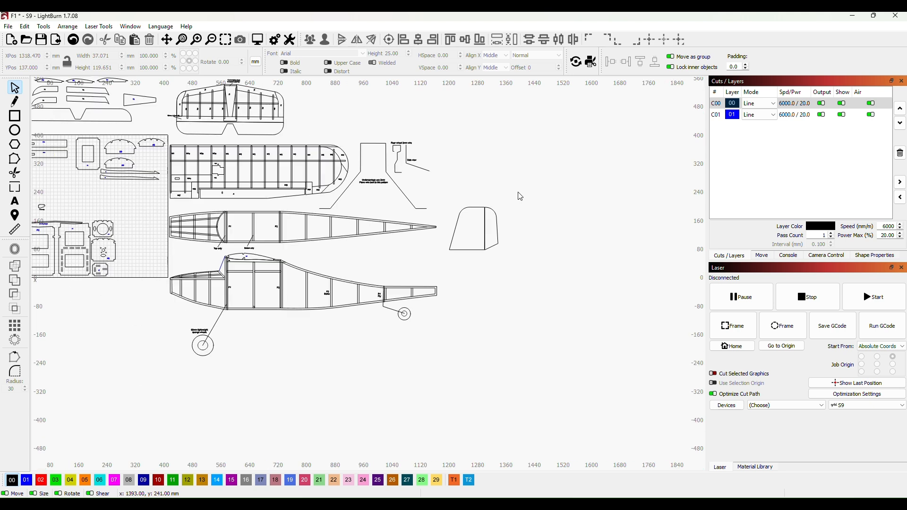
drag(532, 185, 504, 214)
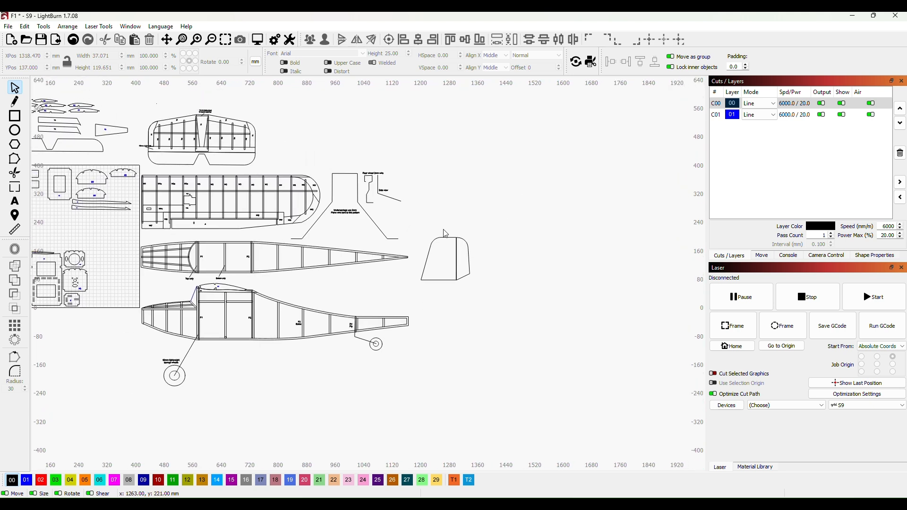
drag(447, 263, 386, 299)
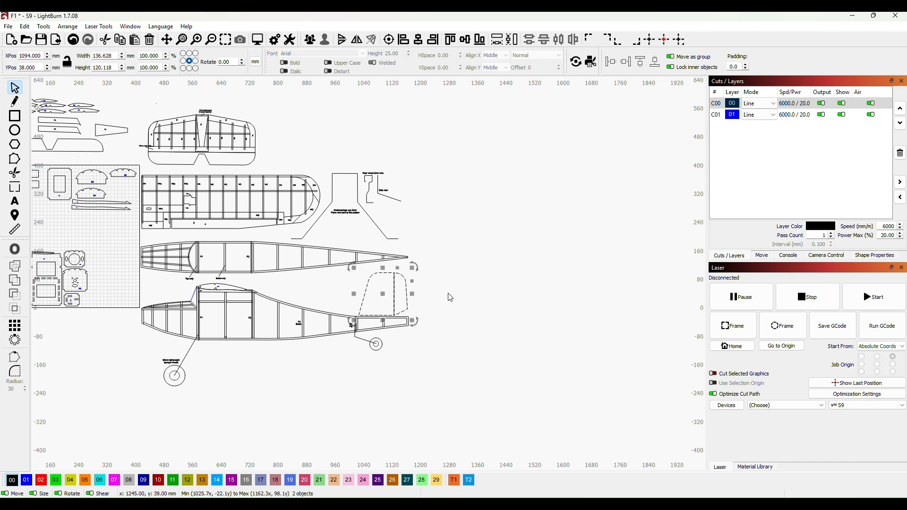
click(451, 296)
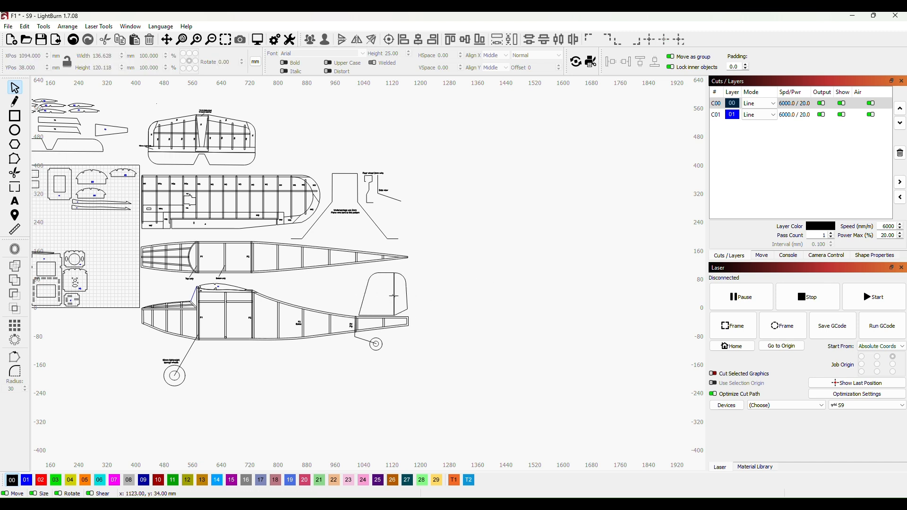
Step: Select both fin sections and move them off the fuselage to the empty area beyond the undercarriage drawing
click(373, 289)
click(368, 288)
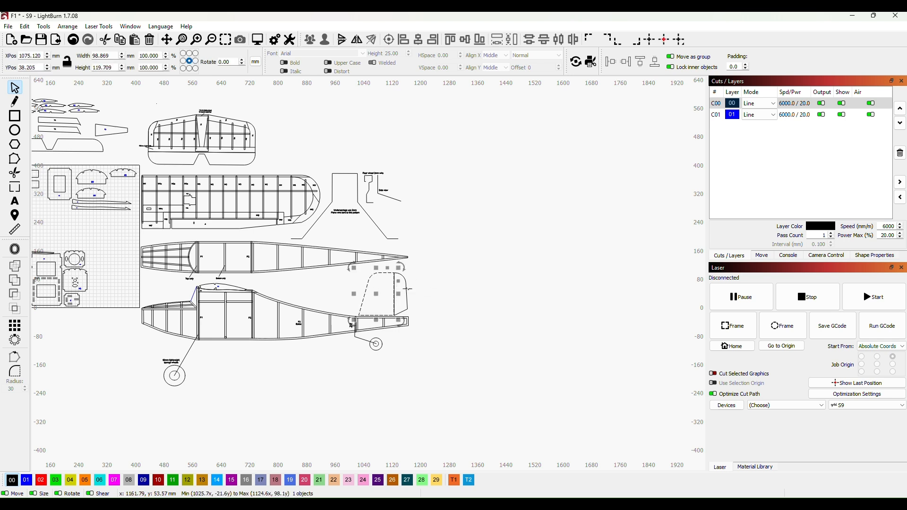
shift+click(407, 288)
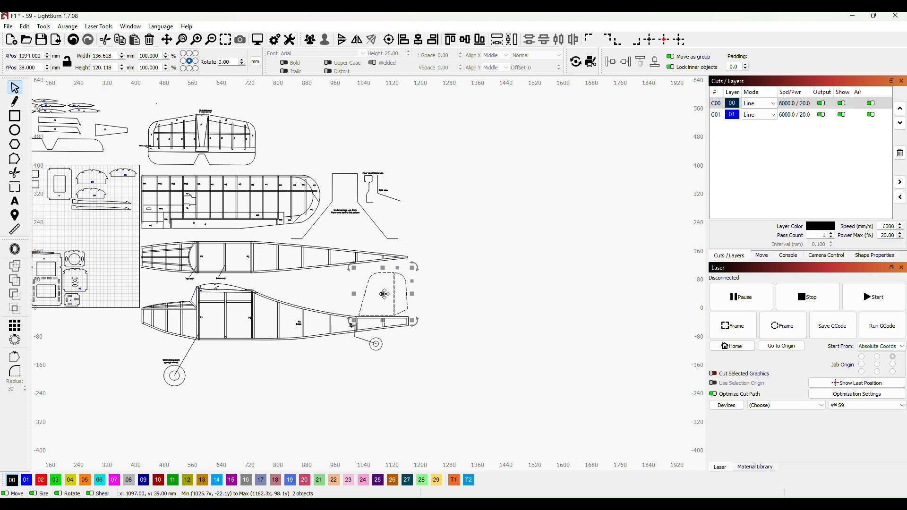
drag(385, 294, 496, 188)
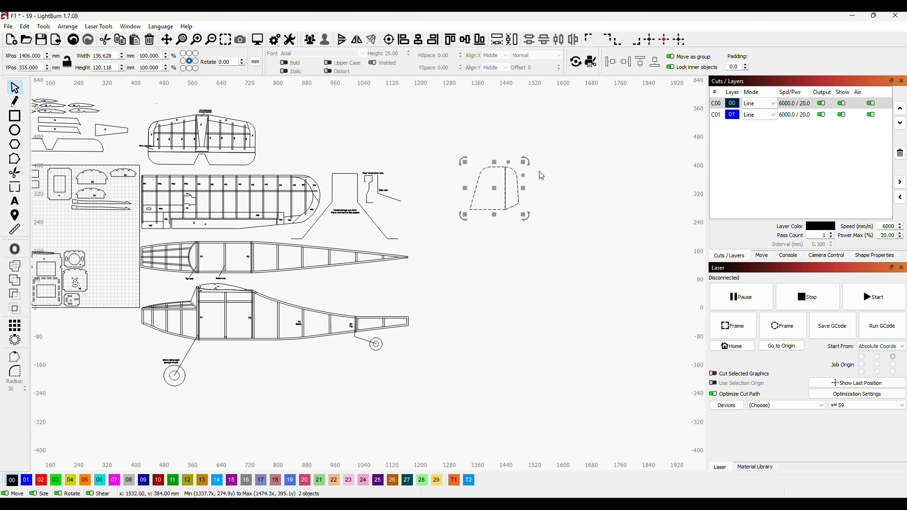
Step: Offset the front fin section inward by 15 mm with round corners to create its inner cut-out
scroll(542, 176, up, 3)
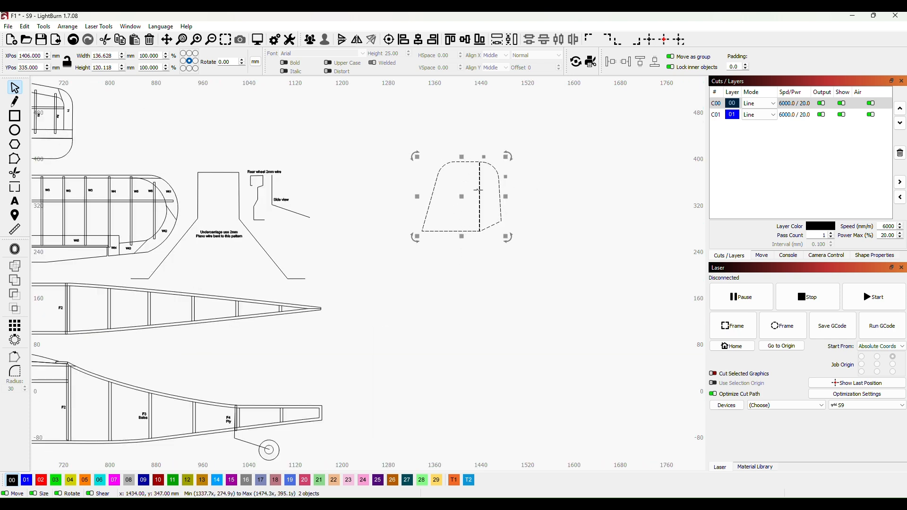
scroll(536, 227, up, 2)
drag(534, 226, 504, 292)
click(376, 273)
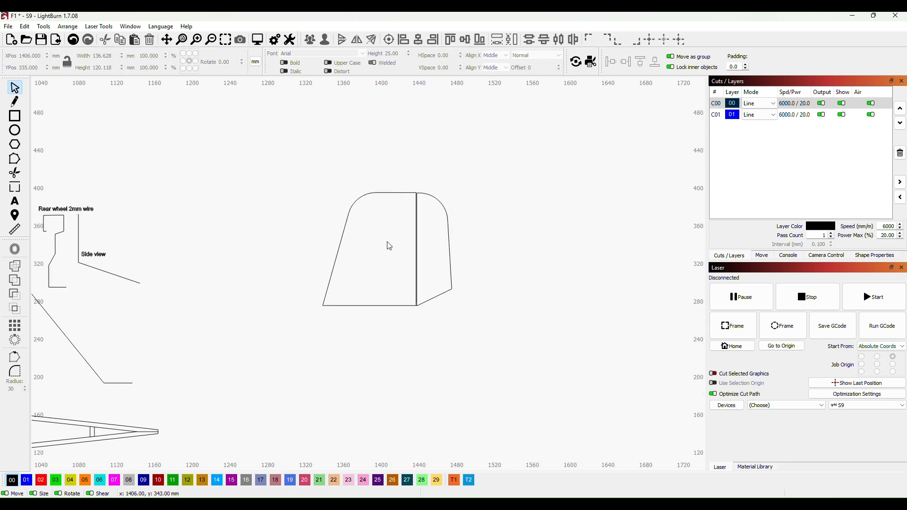
click(370, 306)
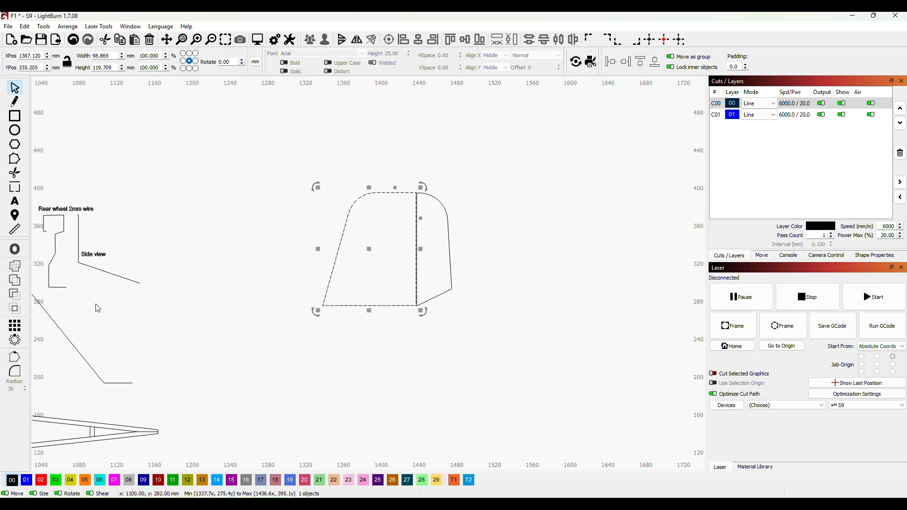
click(15, 251)
click(479, 228)
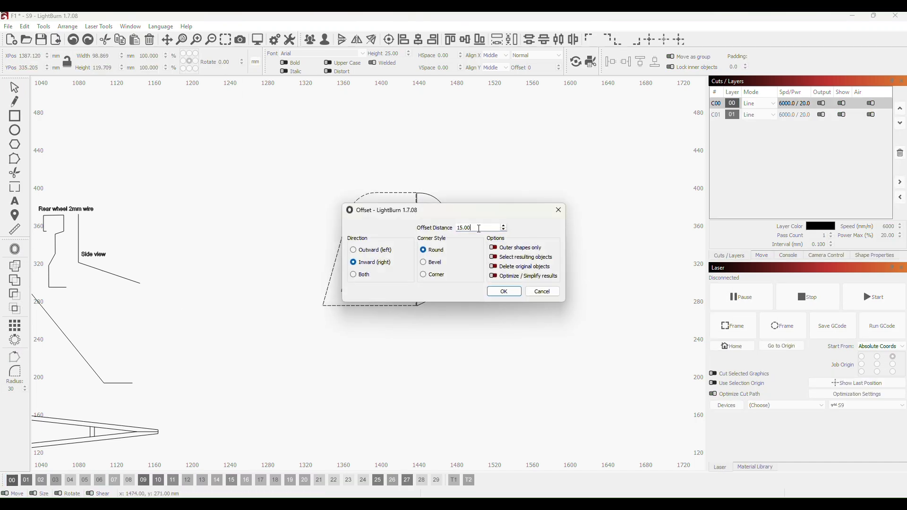
click(511, 292)
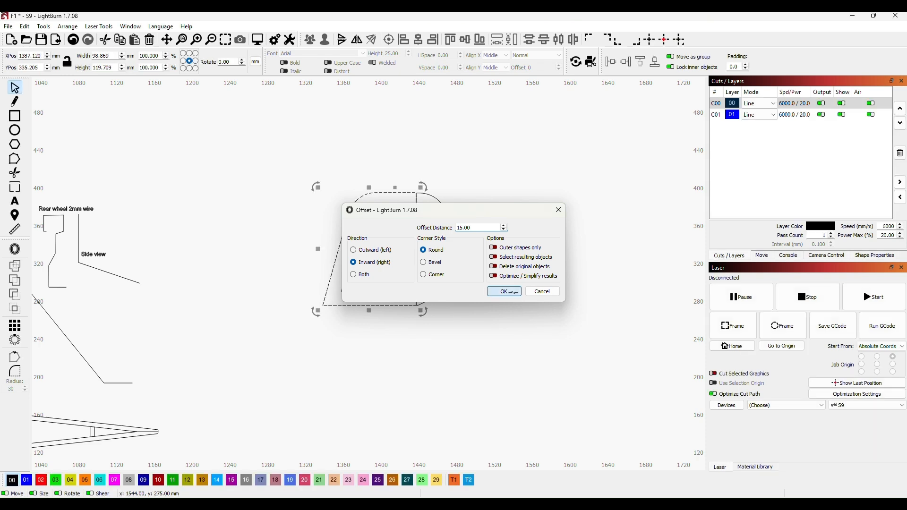
click(518, 230)
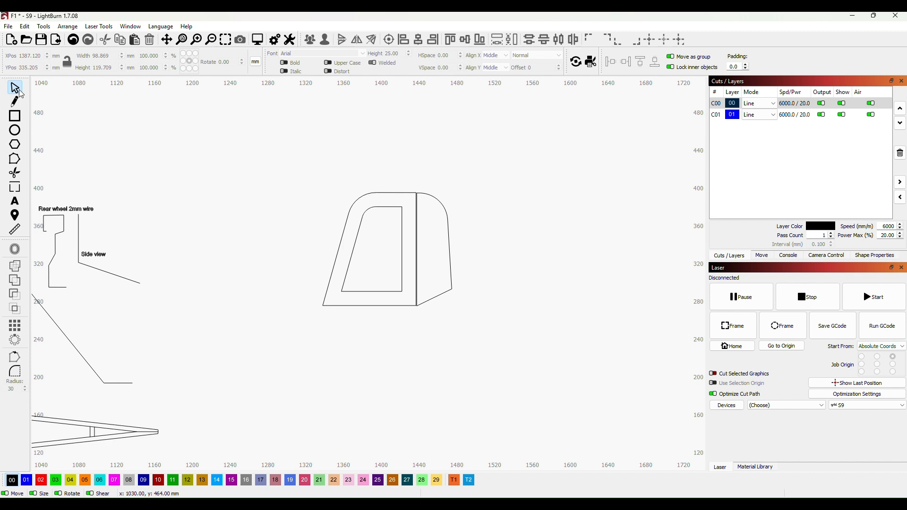
Step: Draw a narrow upright rectangle about 105 mm high between the wire drawings and the fin, and set its width to 3.2 mm
click(15, 115)
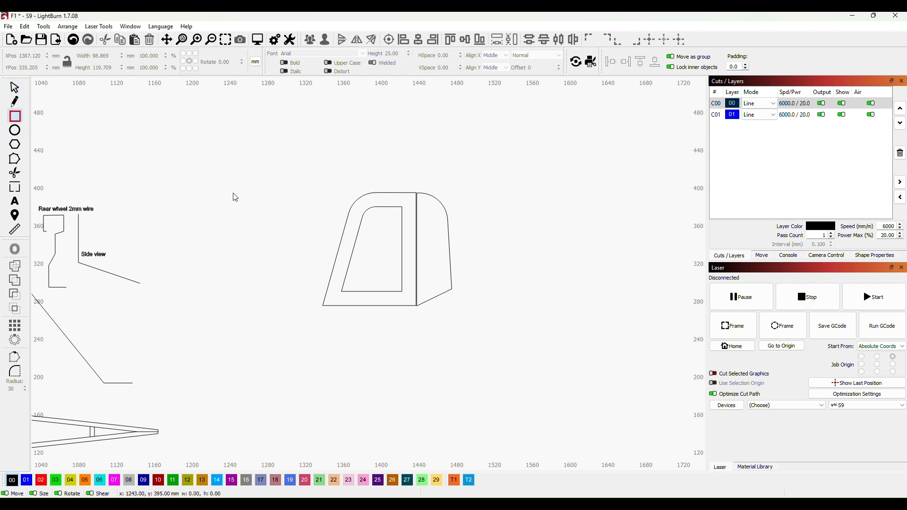
mouse_move(233, 193)
mouse_down()
mouse_move(230, 257)
mouse_move(241, 295)
mouse_up()
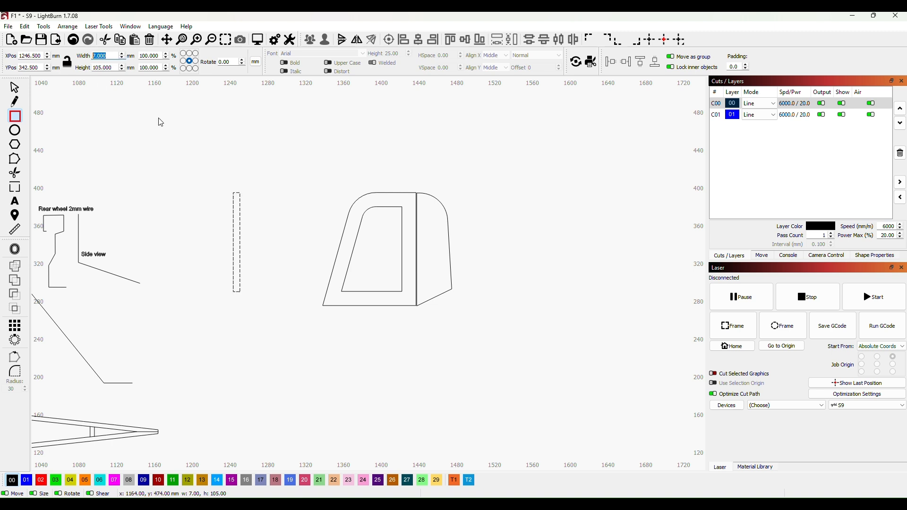
text(3.2)
key(Return)
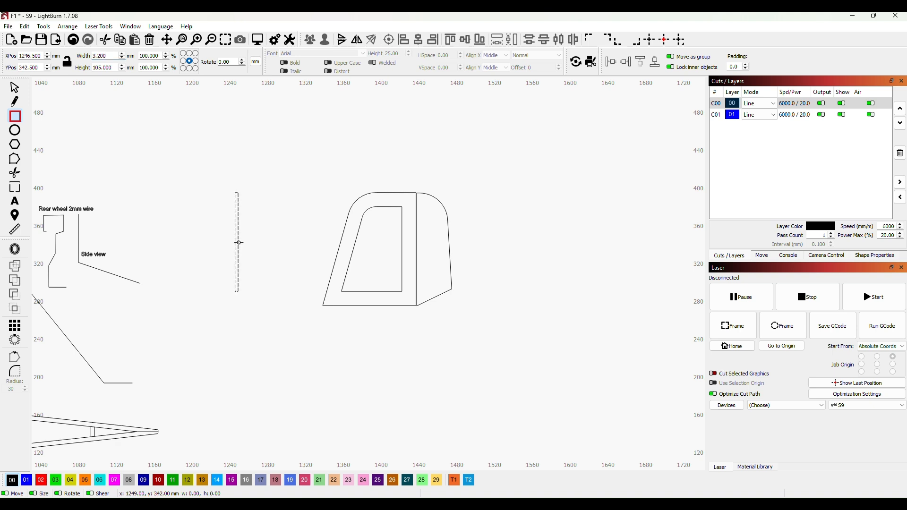
click(14, 87)
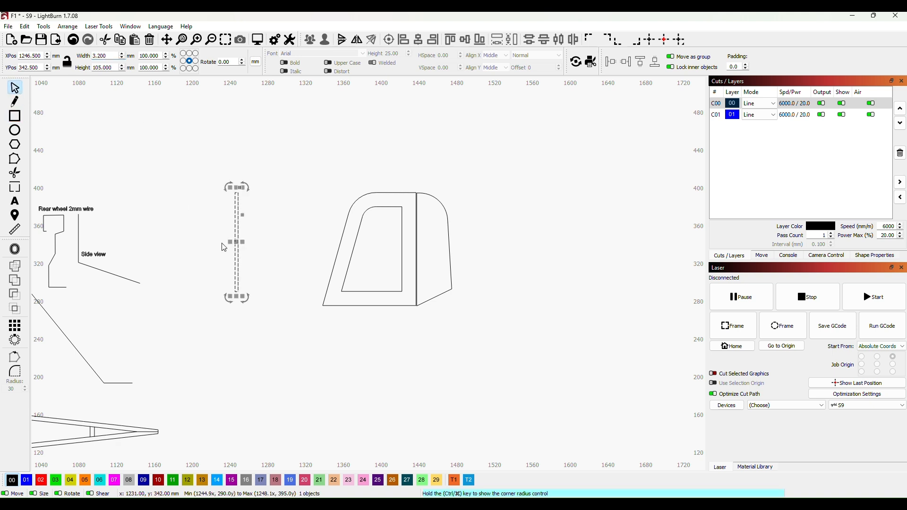
Step: Move the 3.2 mm upright strip into the front fin's cut-out and fit its length to the cut-out, about 89.5 mm
drag(238, 243, 379, 255)
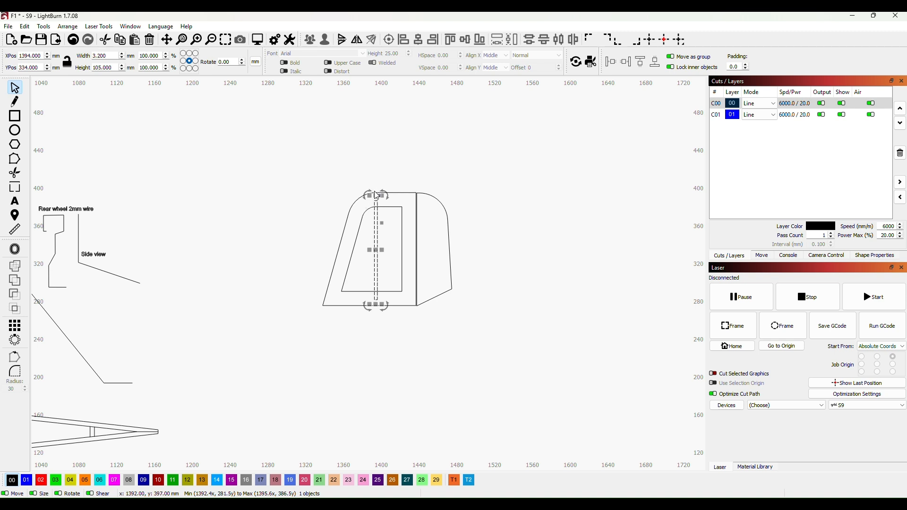
drag(376, 196, 376, 200)
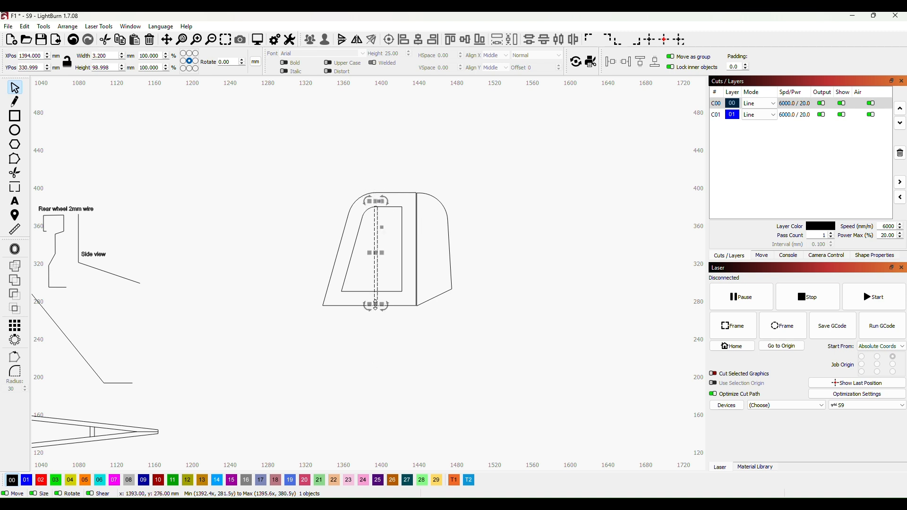
drag(376, 304, 377, 295)
scroll(371, 319, up, 2)
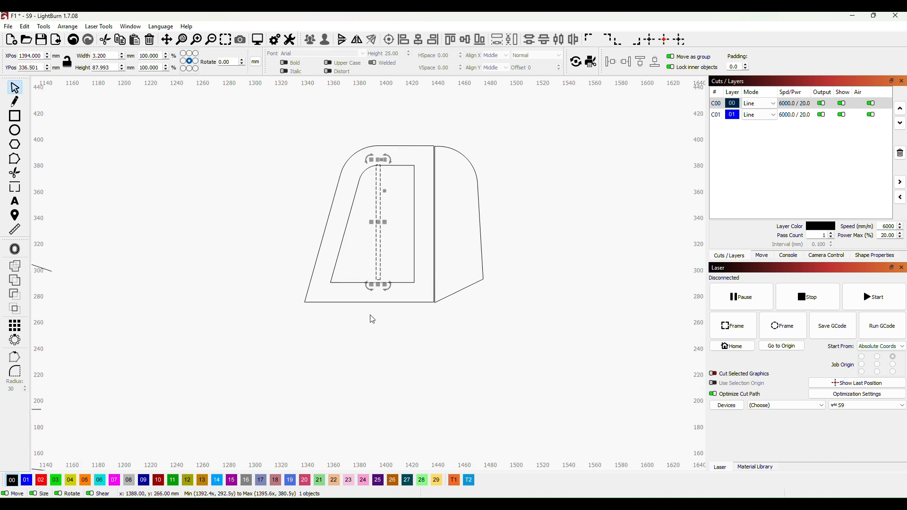
scroll(372, 320, up, 2)
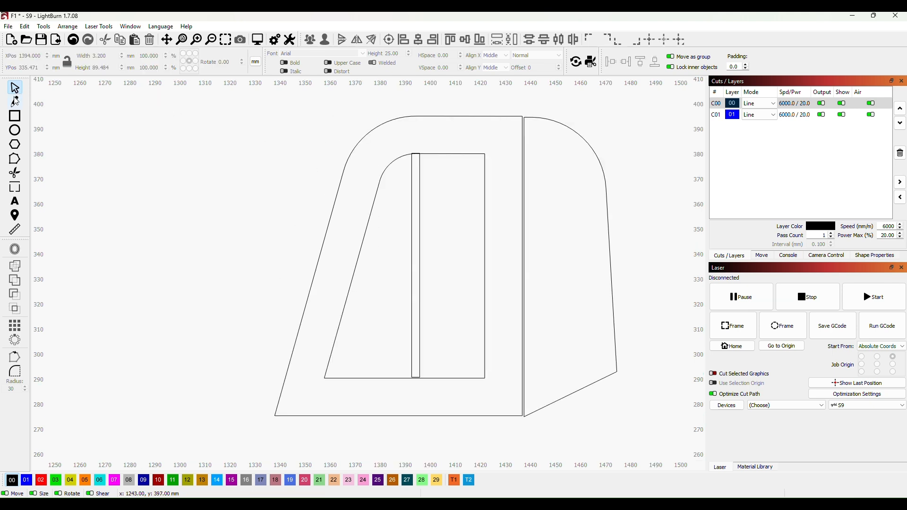
Step: Draw two lines extending the cut-out's rear edge up to the fin's upper outline and down to its base
click(15, 101)
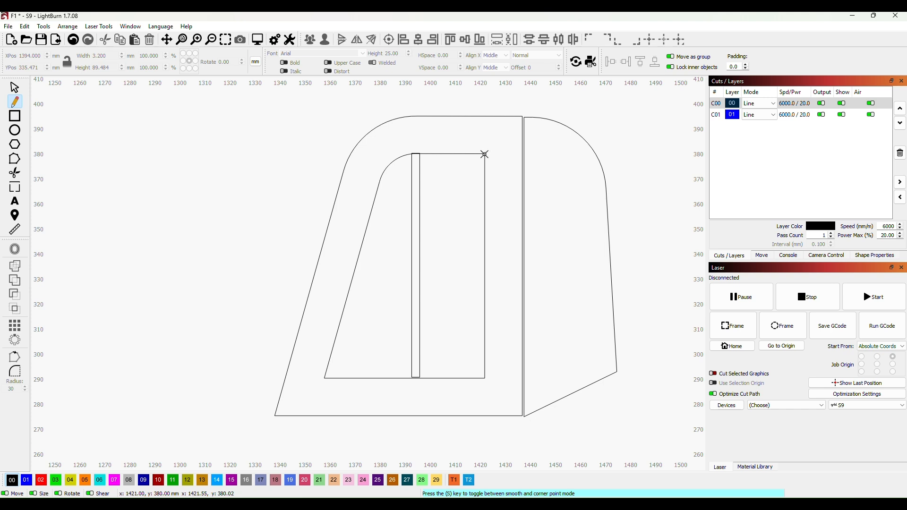
click(484, 154)
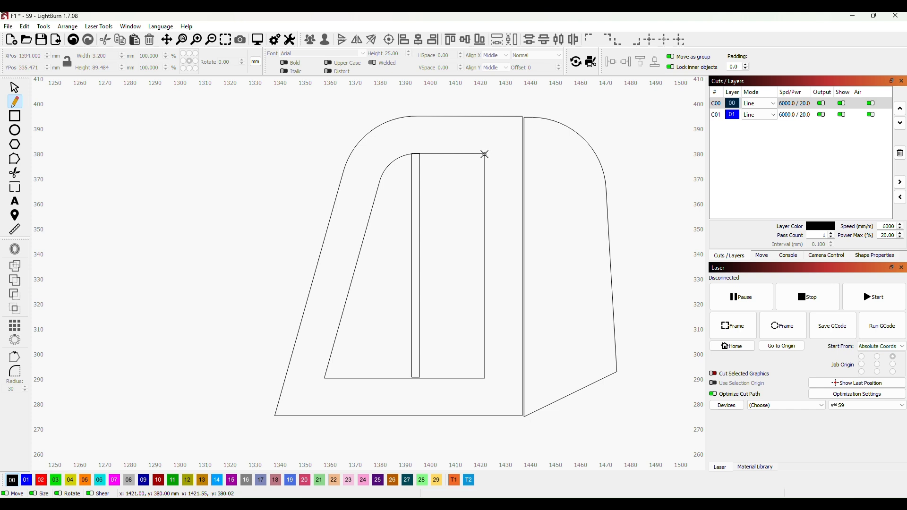
click(484, 116)
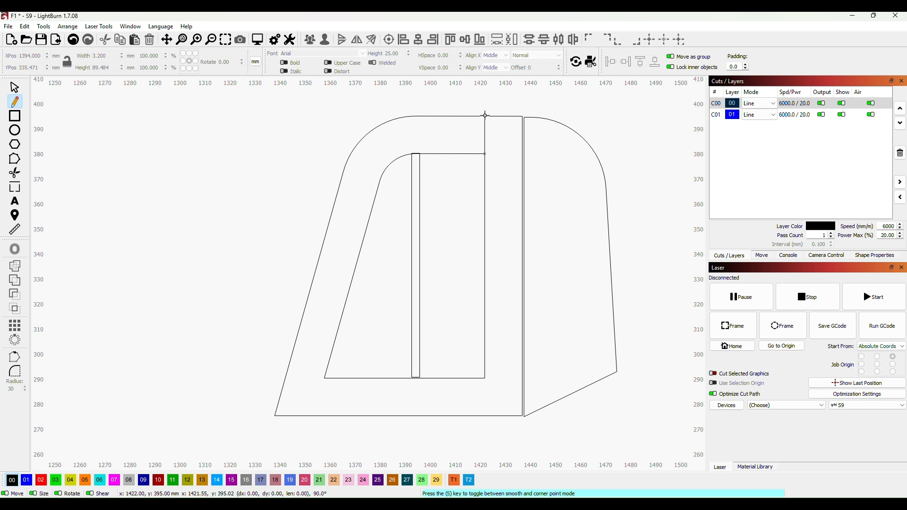
right_click(485, 116)
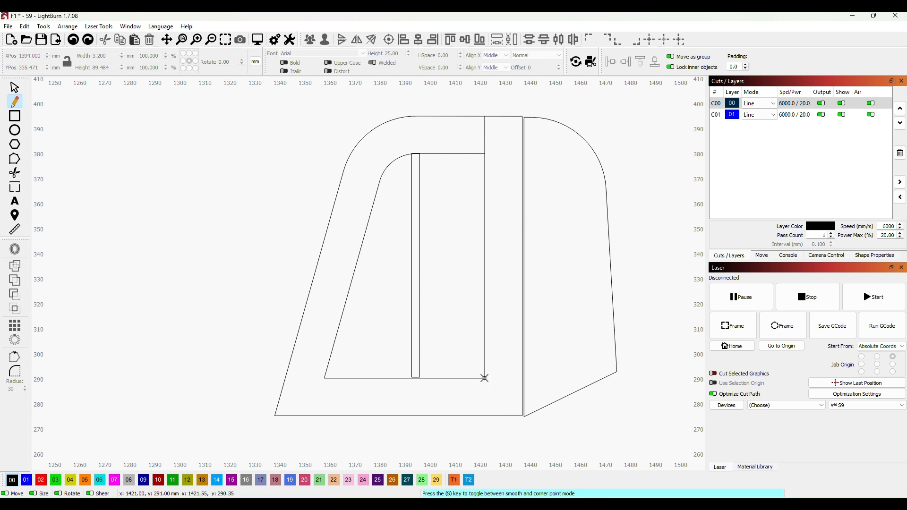
click(484, 378)
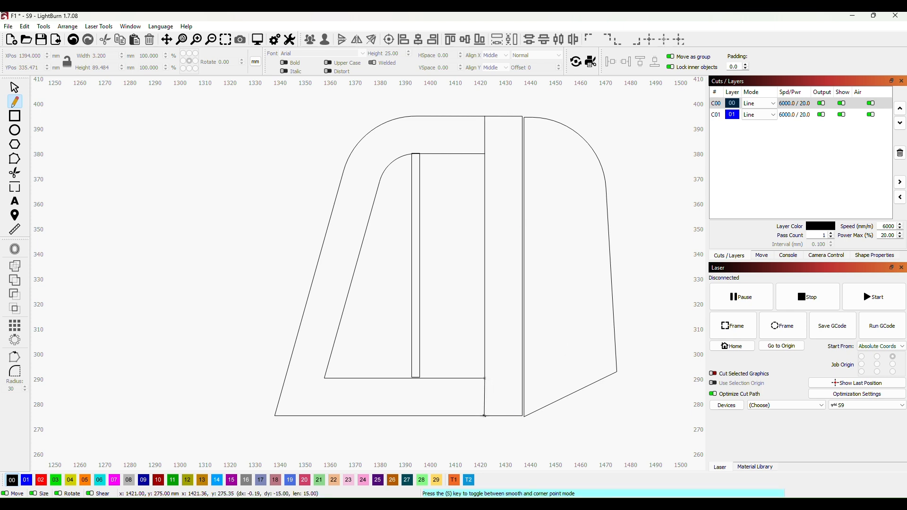
click(484, 415)
right_click(484, 416)
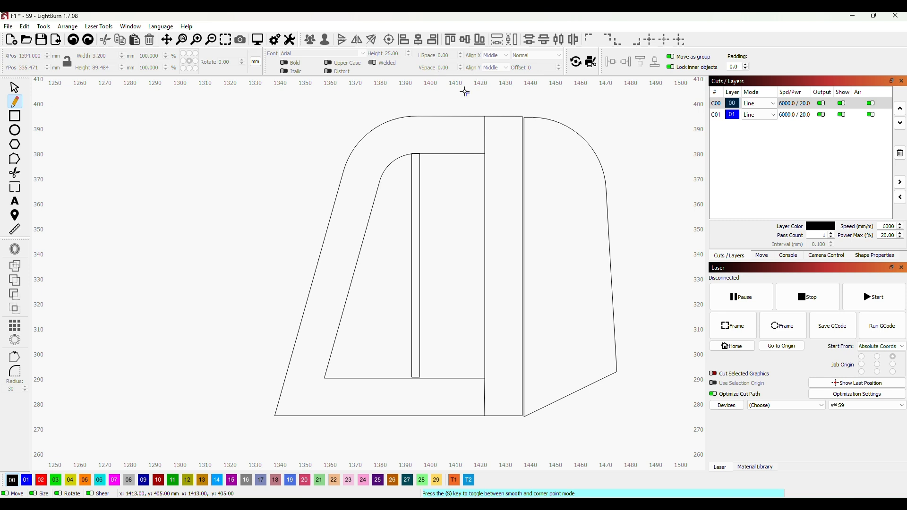
Step: Draw joint lines from the cut-out's rounded upper corner and its lower front corner to the fin's leading edge
click(400, 156)
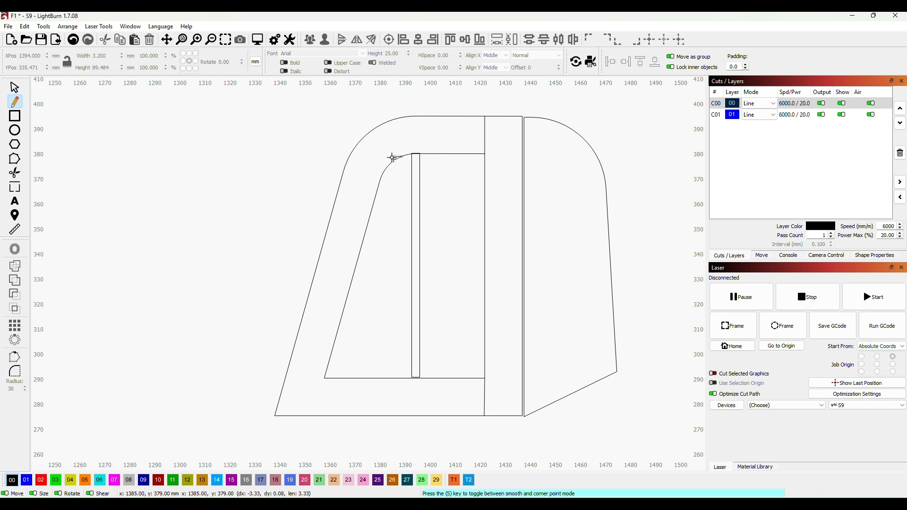
click(342, 176)
key(Escape)
click(324, 377)
key(Escape)
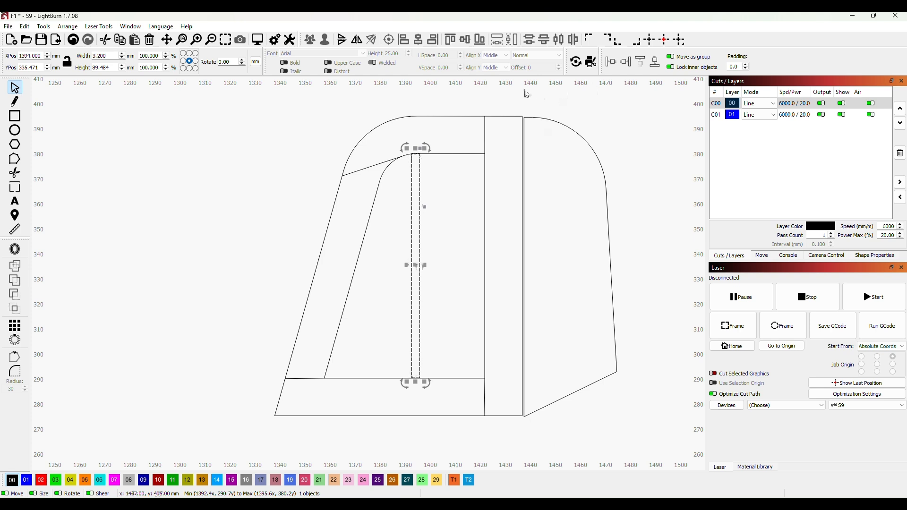
Step: Lengthen the upright strip past both cut-out edges to about 97 mm and place a copy of it in front of the fin
scroll(438, 169, up, 2)
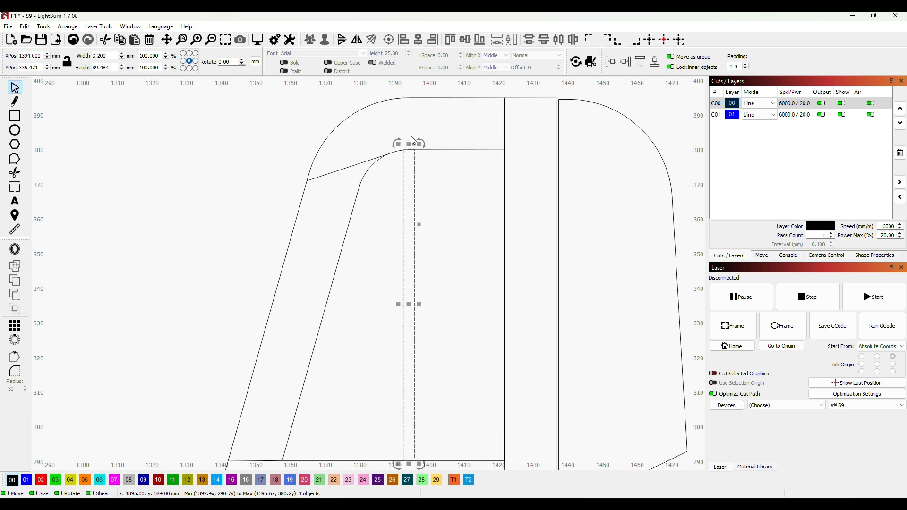
drag(409, 144, 409, 133)
scroll(452, 235, down, 2)
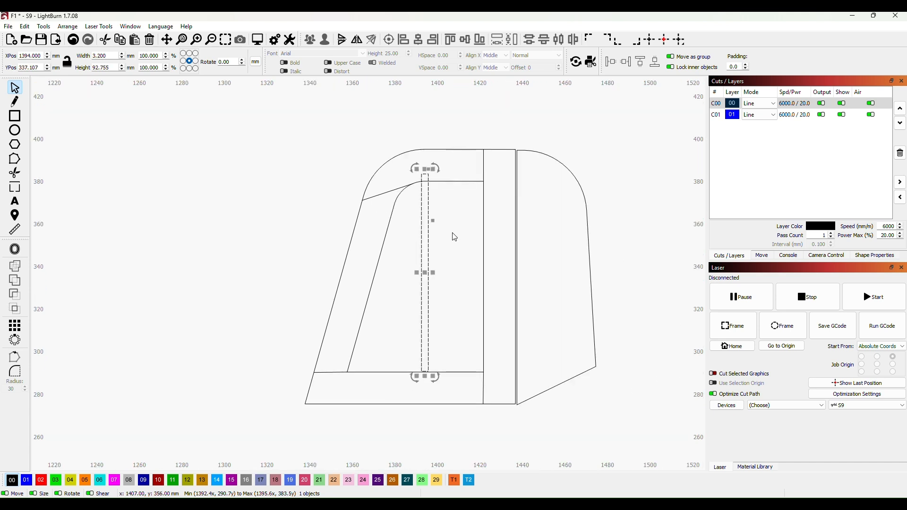
drag(429, 353, 429, 362)
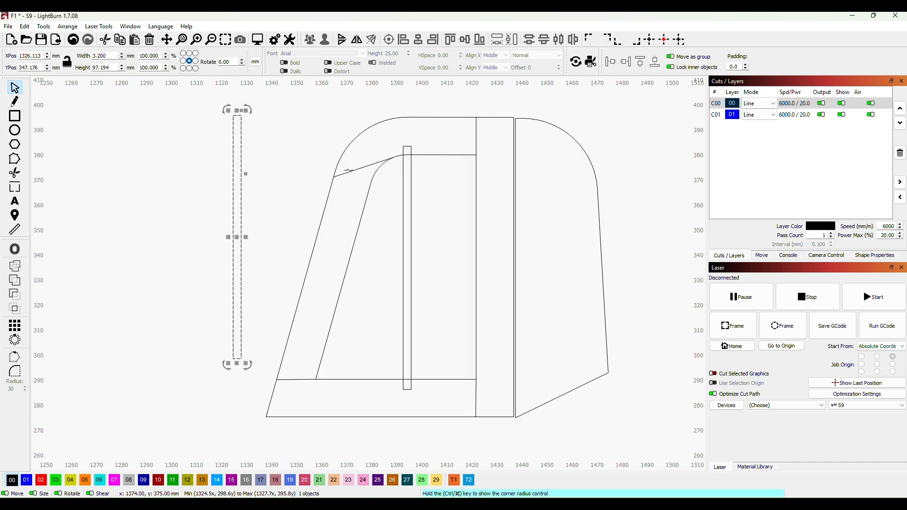
Step: Trim the overlapping strip and cut-out lines so only slots for the strip remain in the upper and lower frame pieces
click(15, 175)
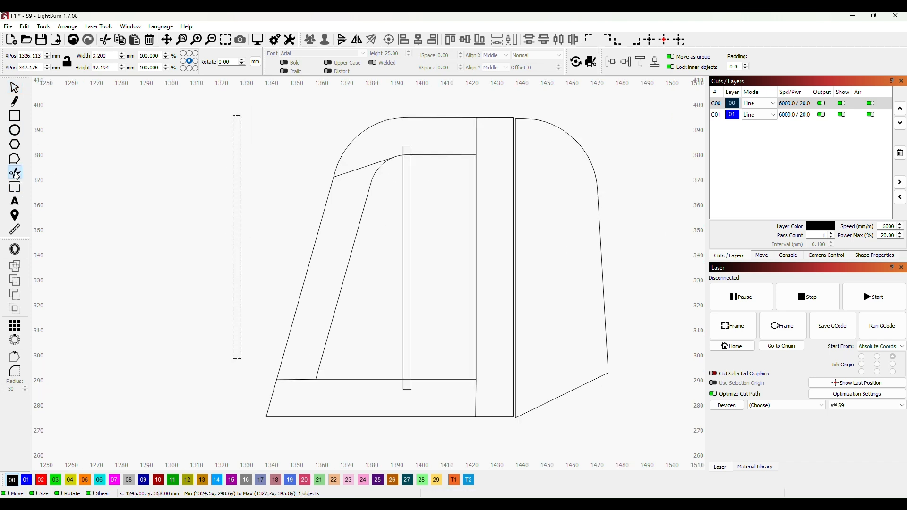
click(411, 168)
click(409, 381)
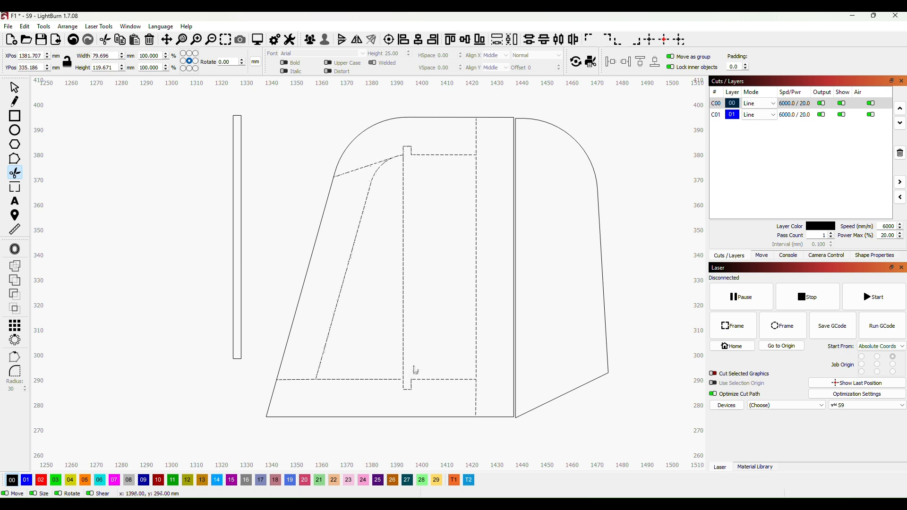
click(404, 360)
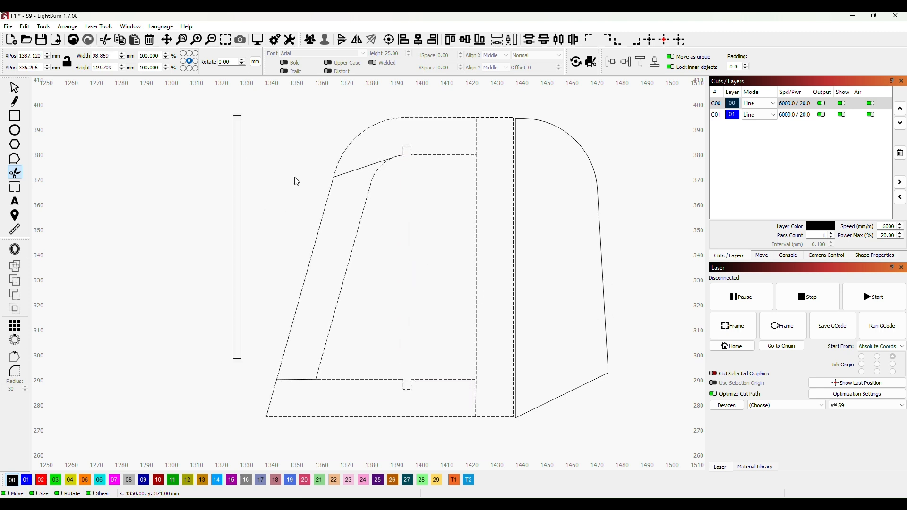
click(14, 90)
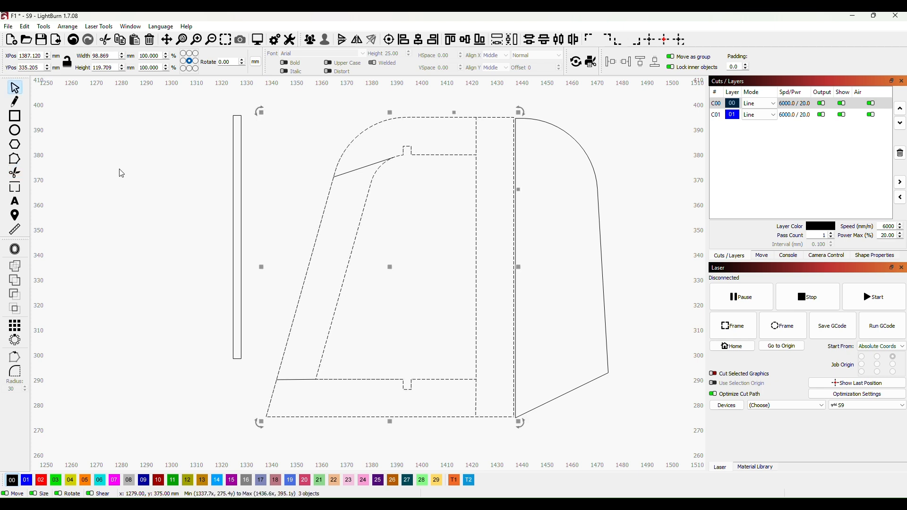
click(282, 209)
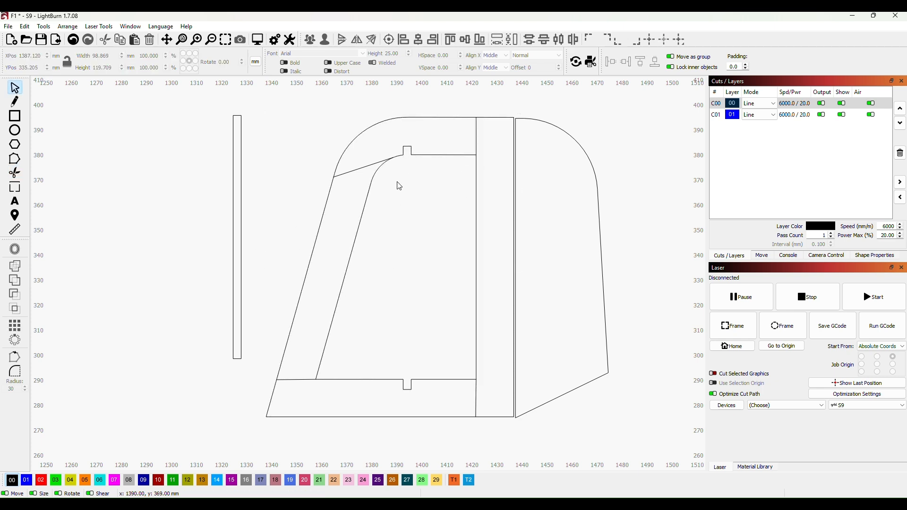
Step: Move the copied upright strip into the fin's two slots and nudge it into exact alignment
drag(241, 198, 414, 235)
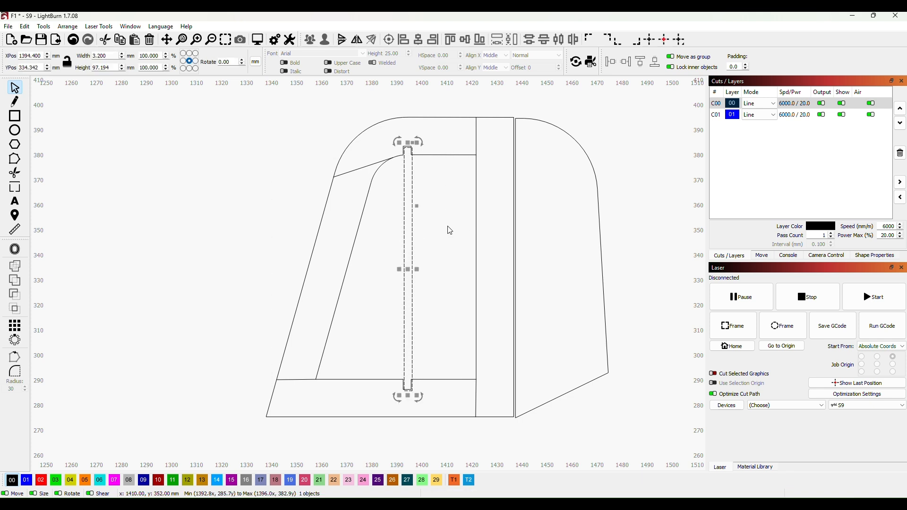
key(ctrl+Left)
key(ctrl+Left)
key(ctrl+Up)
key(ctrl+Up)
key(ctrl+Up)
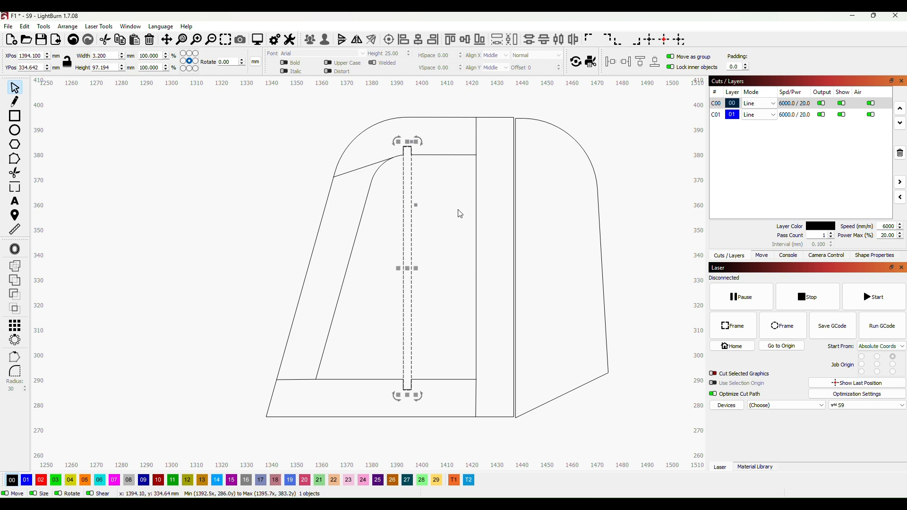
click(652, 211)
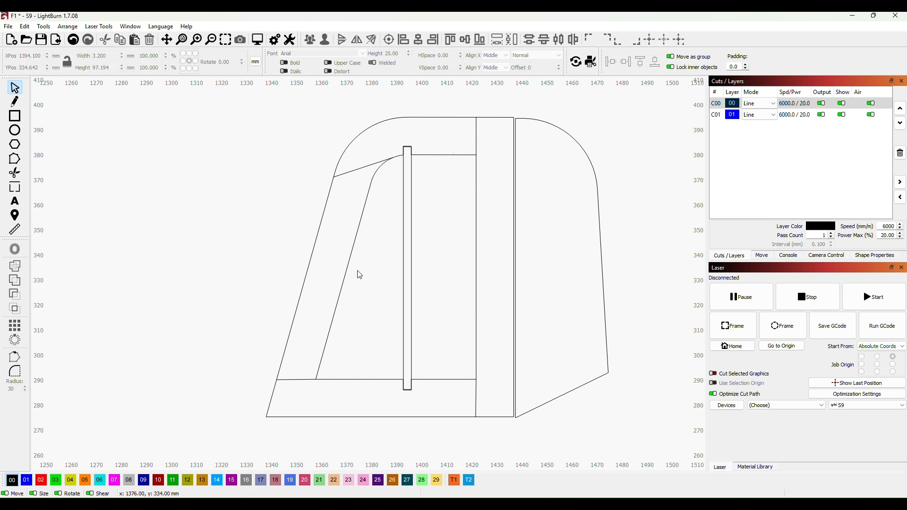
Step: Draw a horizontal strip 3.2 mm high across the middle of the cut-out and shorten it to about 57.7 mm, overlapping both side frames
click(15, 116)
drag(119, 198, 267, 205)
mouse_move(194, 205)
mouse_down()
mouse_move(495, 274)
mouse_move(415, 283)
mouse_move(411, 268)
mouse_up()
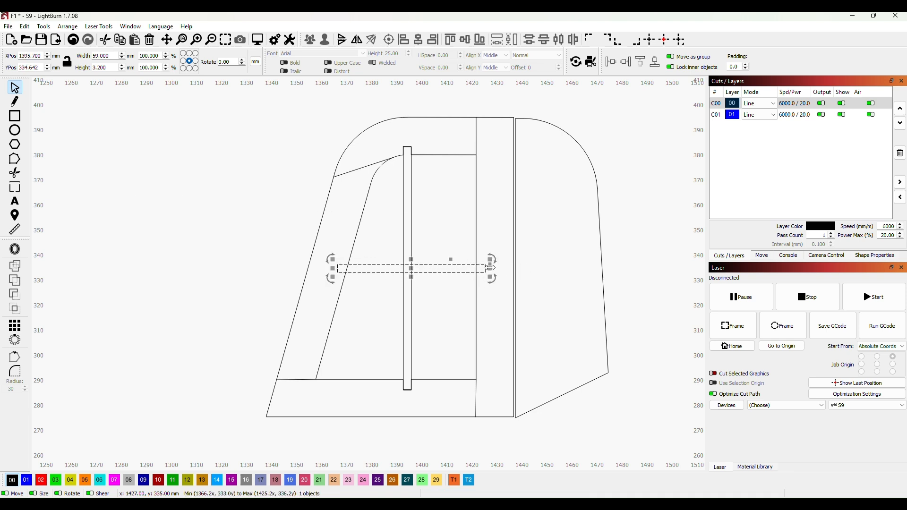
drag(490, 269, 487, 269)
drag(334, 271, 336, 270)
click(449, 315)
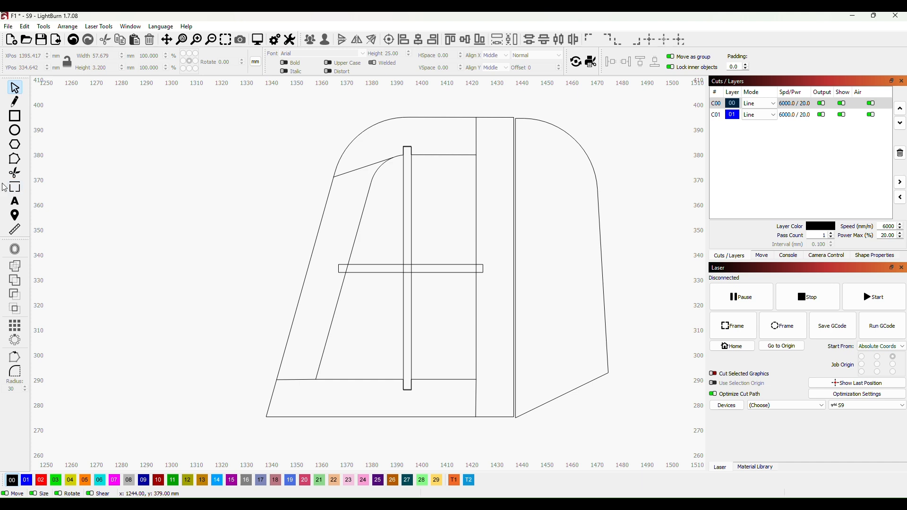
Step: Trim the overlapping lines where the horizontal strip crosses the front frame, the upright strip and the rear frame
click(20, 175)
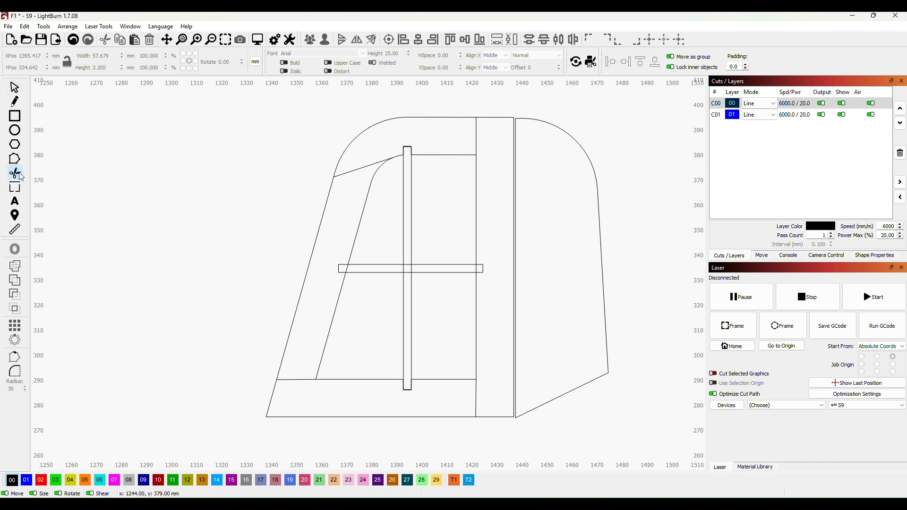
click(348, 269)
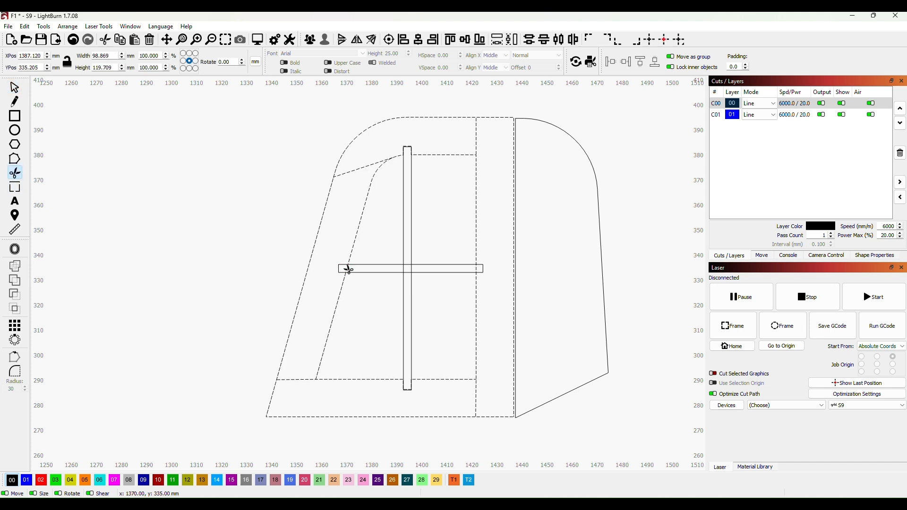
click(410, 266)
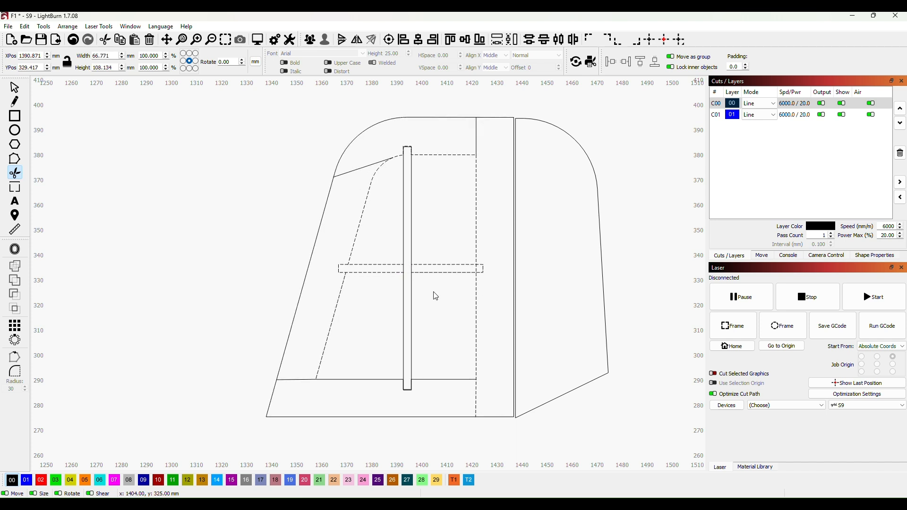
click(477, 268)
click(15, 88)
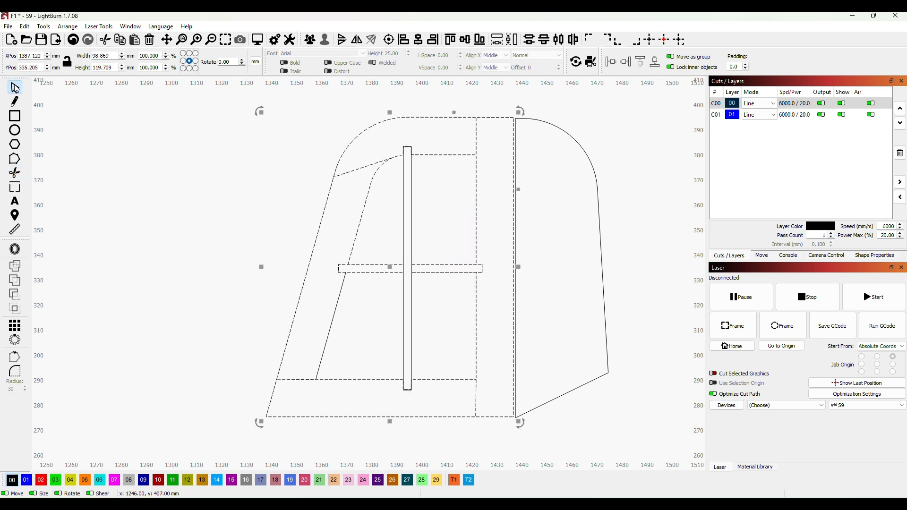
click(647, 240)
scroll(646, 236, down, 2)
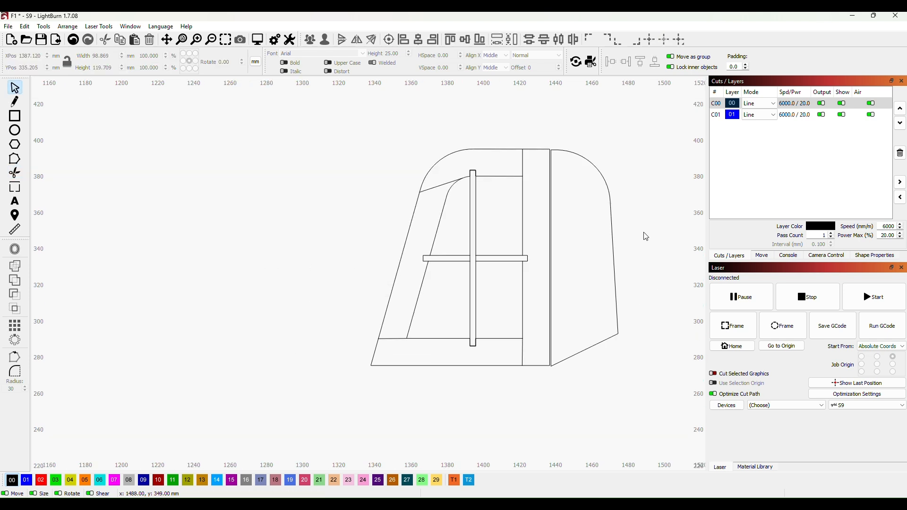
drag(610, 360, 492, 352)
scroll(492, 352, down, 1)
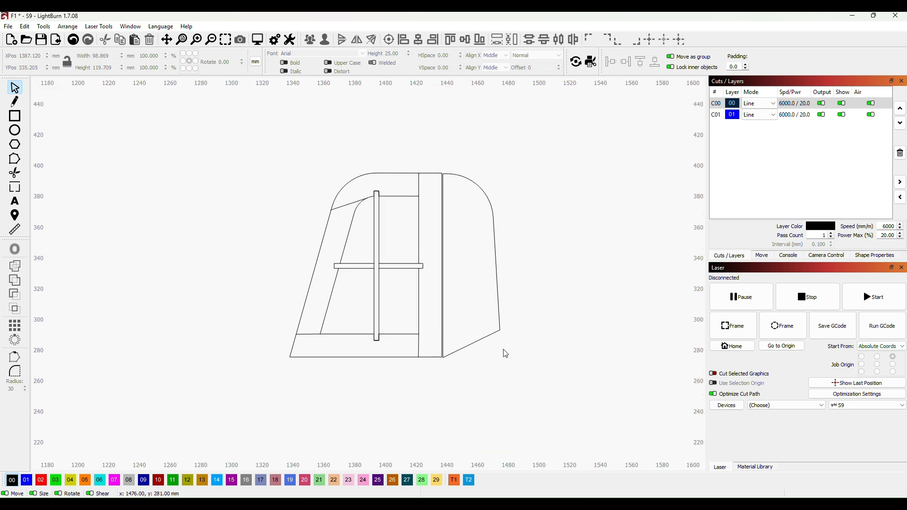
scroll(545, 274, down, 3)
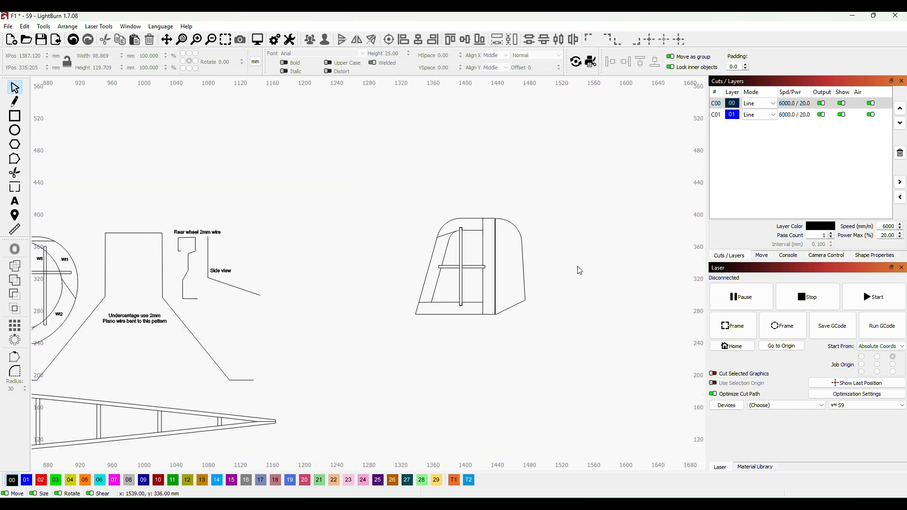
scroll(585, 270, down, 1)
drag(585, 273, 478, 239)
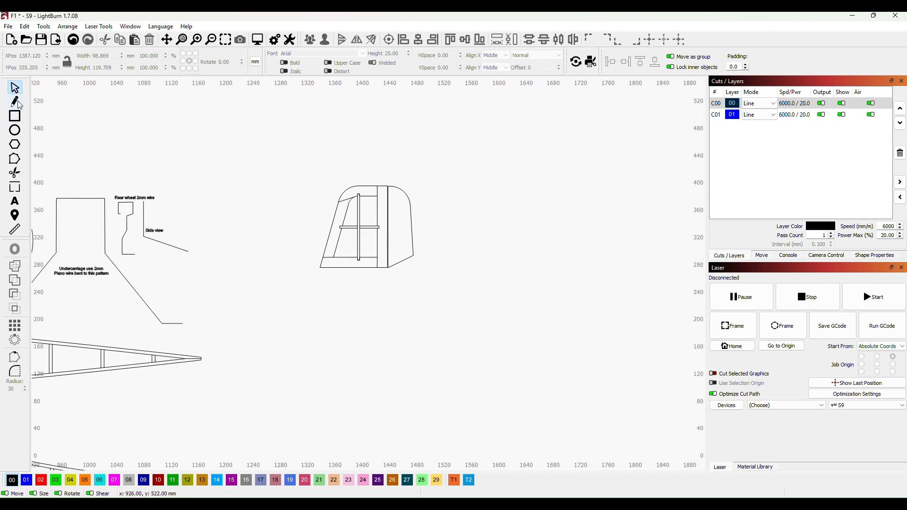
Step: On red layer 02, trace the underside of the fin's upper frame piece as connected lines, including the slot for the upright strip
scroll(218, 184, up, 1)
mouse_move(350, 225)
mouse_down()
mouse_move(174, 221)
mouse_move(164, 259)
mouse_up()
scroll(179, 234, up, 1)
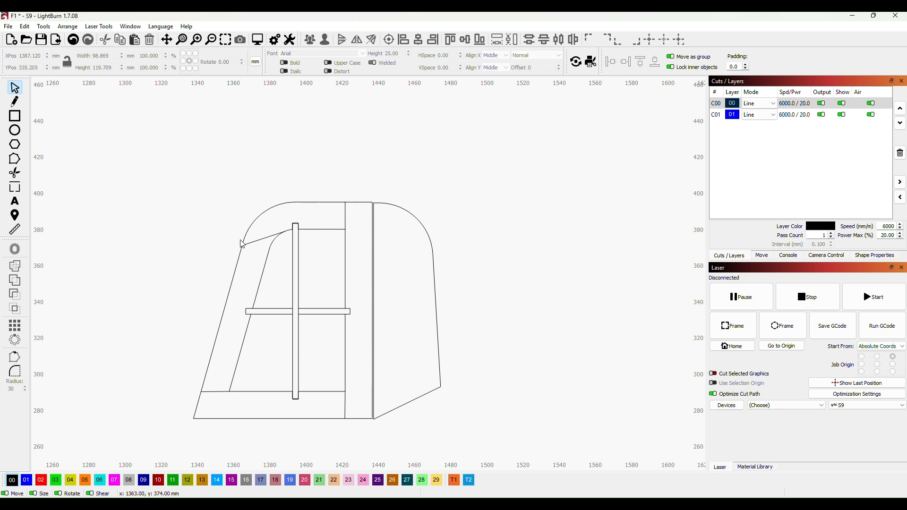
click(15, 101)
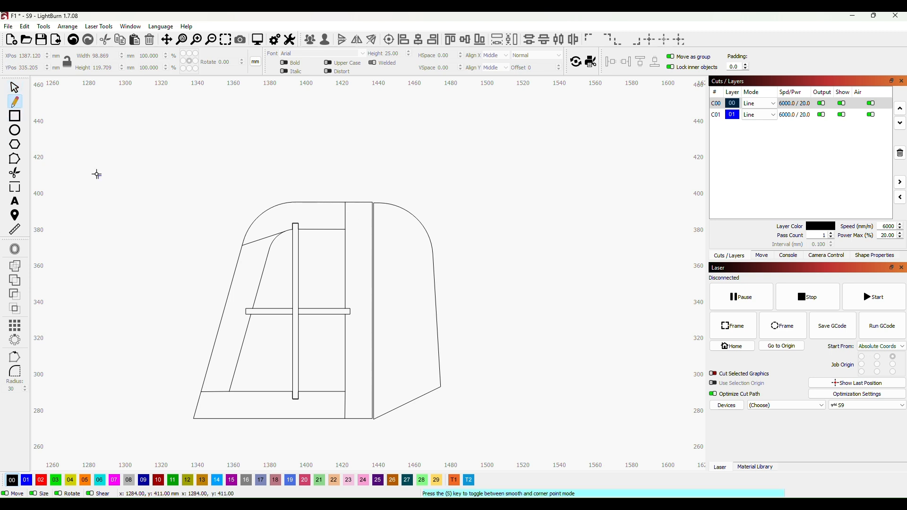
click(41, 481)
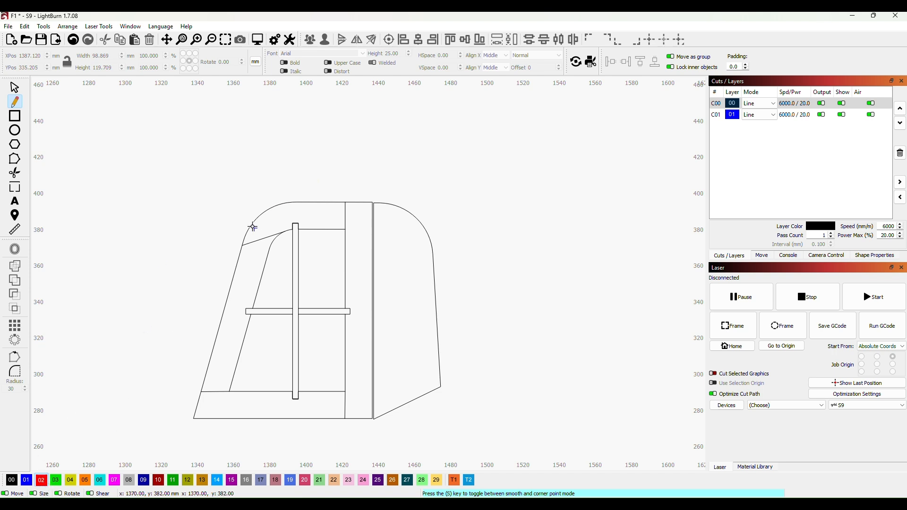
scroll(213, 243, up, 3)
scroll(422, 200, up, 1)
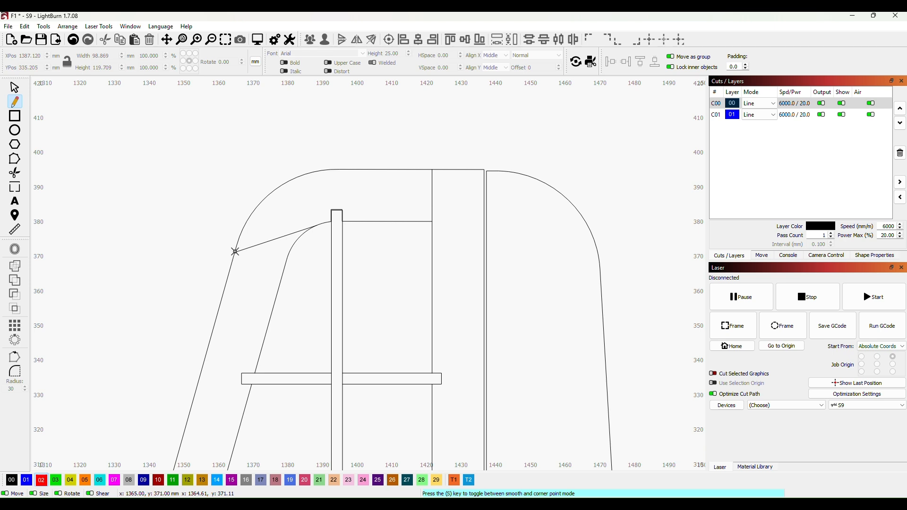
click(235, 252)
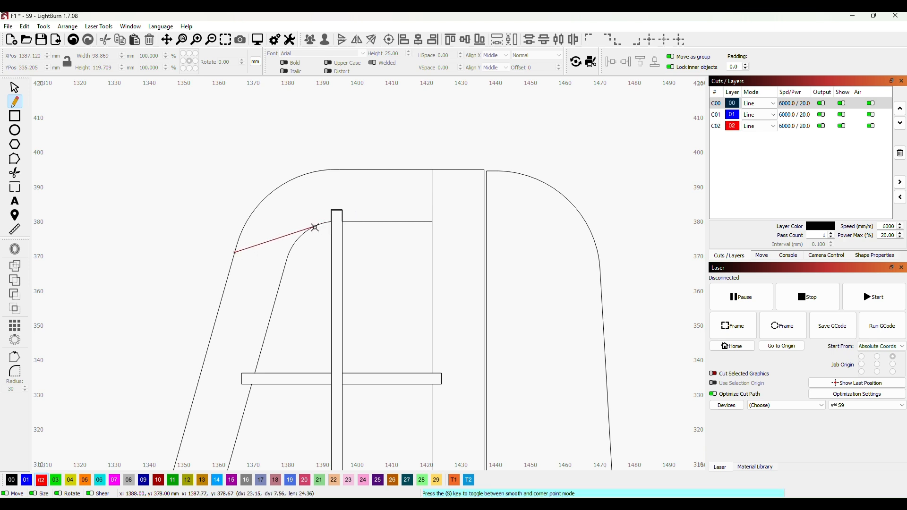
click(312, 227)
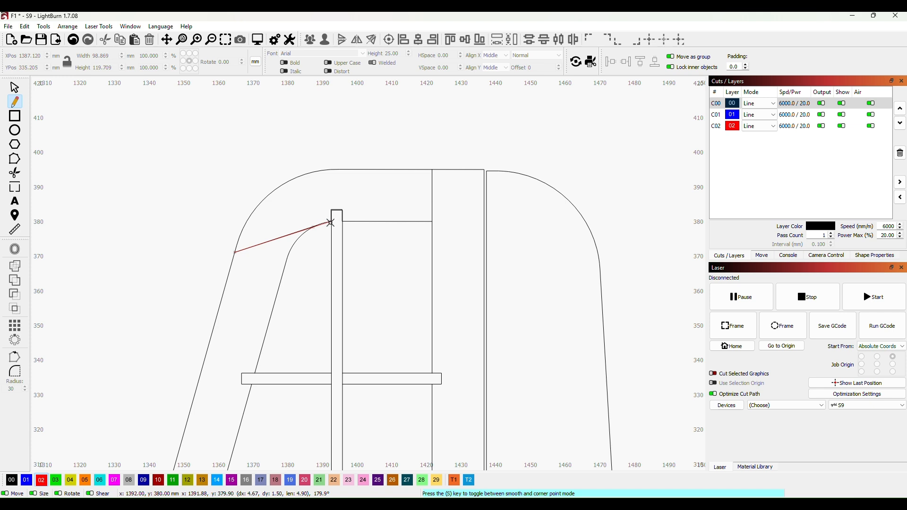
click(331, 222)
click(331, 209)
click(343, 209)
click(342, 220)
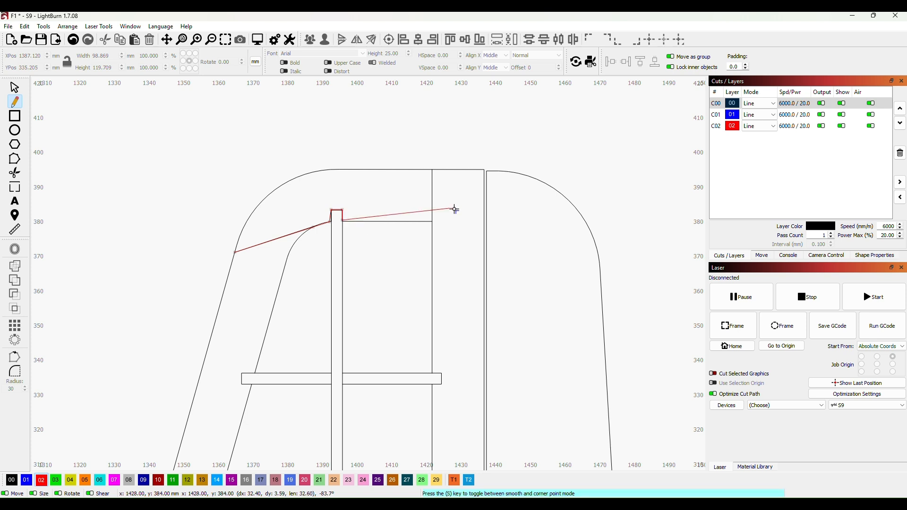
click(433, 221)
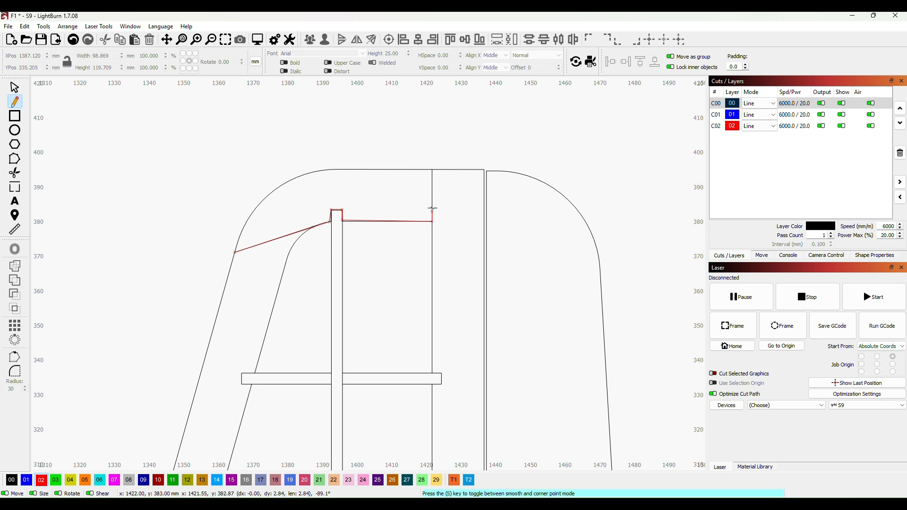
Step: Continue the red line up the piece's rear edge, along its top and around the front corner, closing the outline at its starting point
click(432, 170)
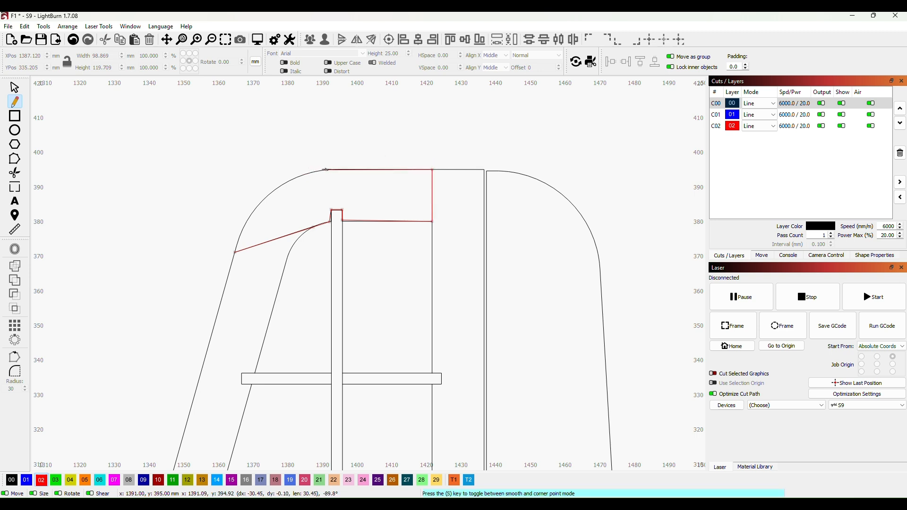
click(326, 168)
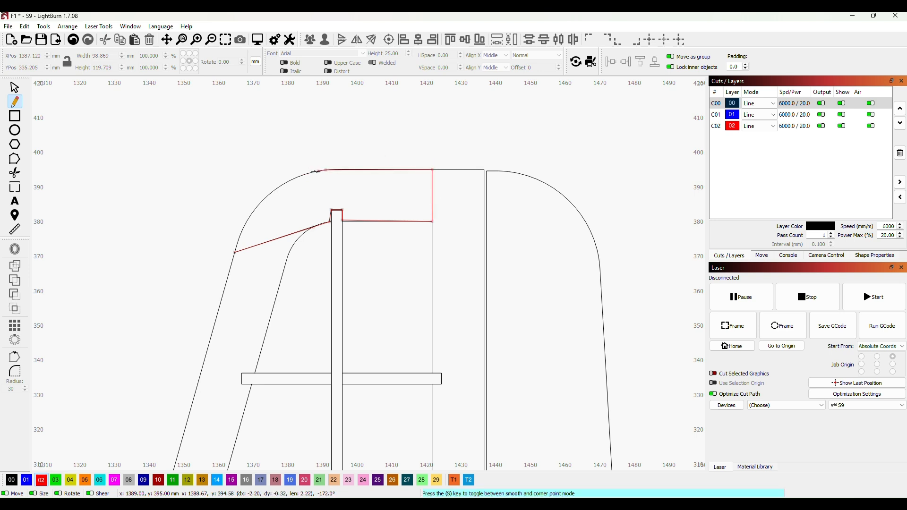
click(272, 192)
click(244, 227)
click(235, 252)
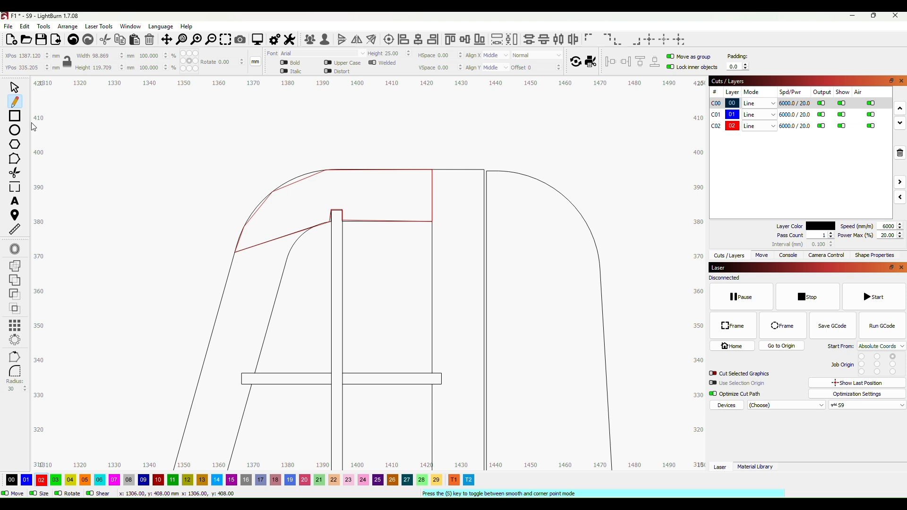
Step: Bend the straight segments at the red outline's rounded corner so they follow the fin's outer curve
click(17, 162)
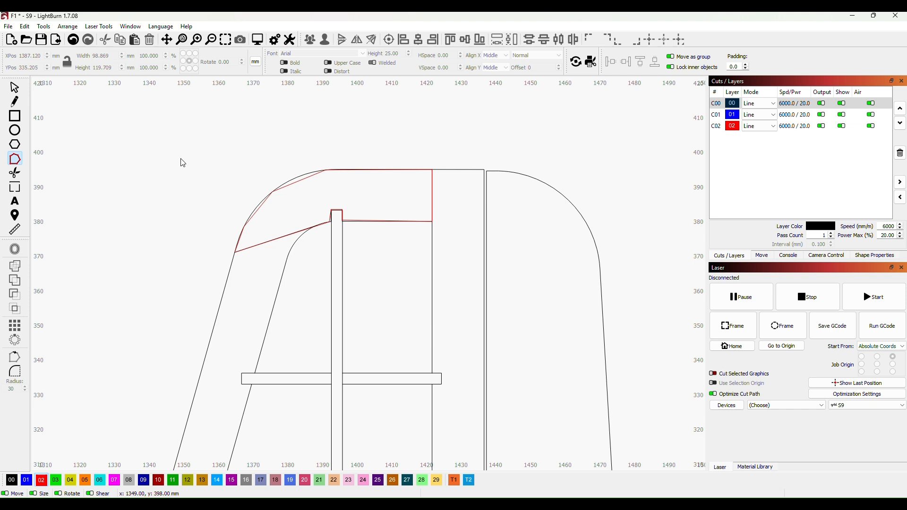
scroll(170, 182, up, 2)
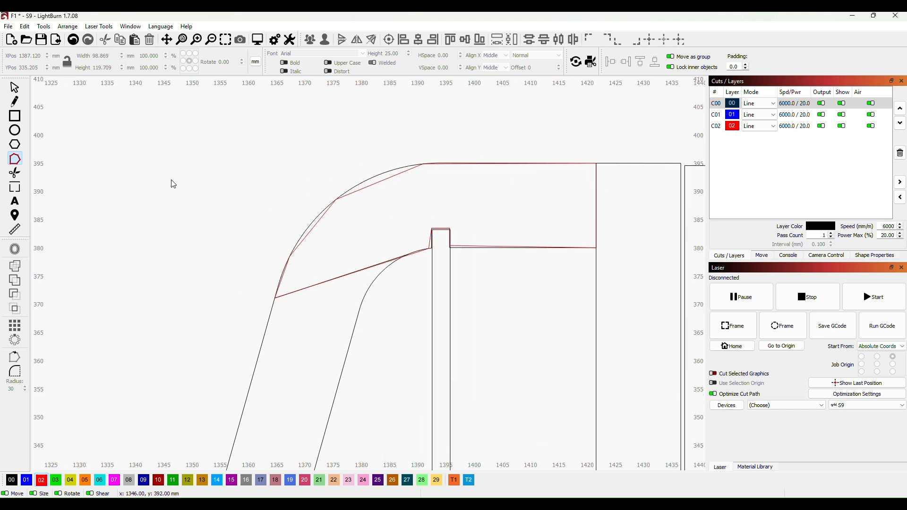
click(387, 178)
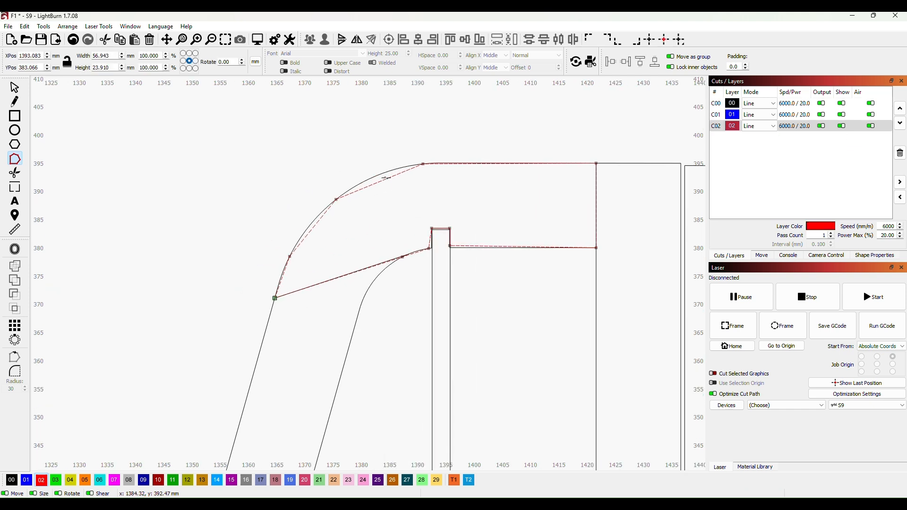
drag(385, 179, 385, 176)
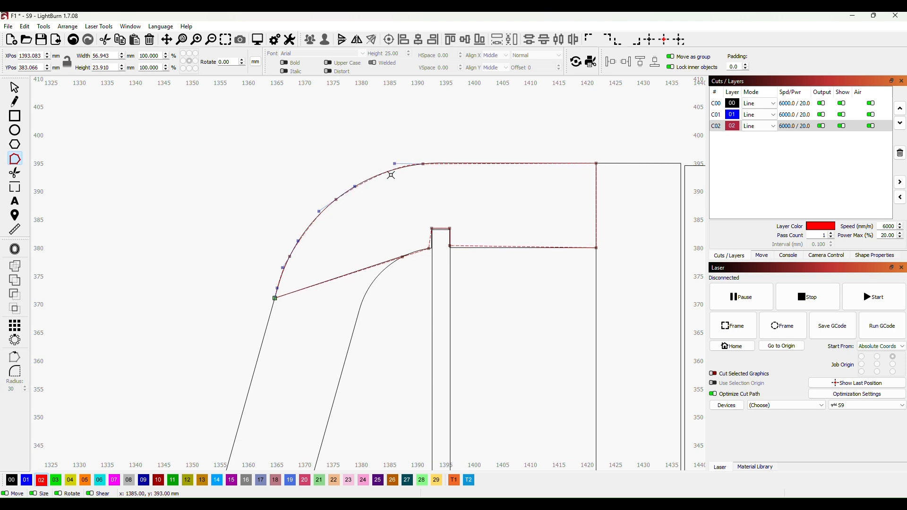
scroll(392, 179, up, 2)
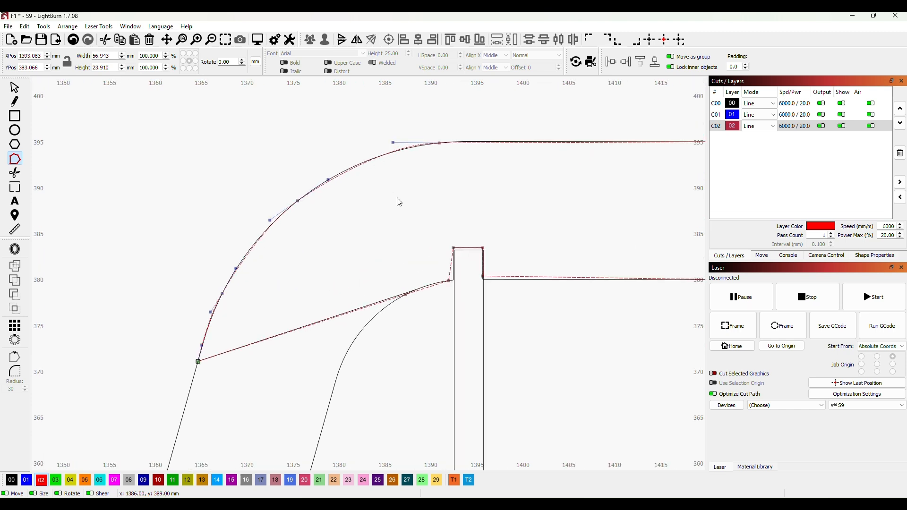
click(392, 143)
drag(395, 143, 373, 151)
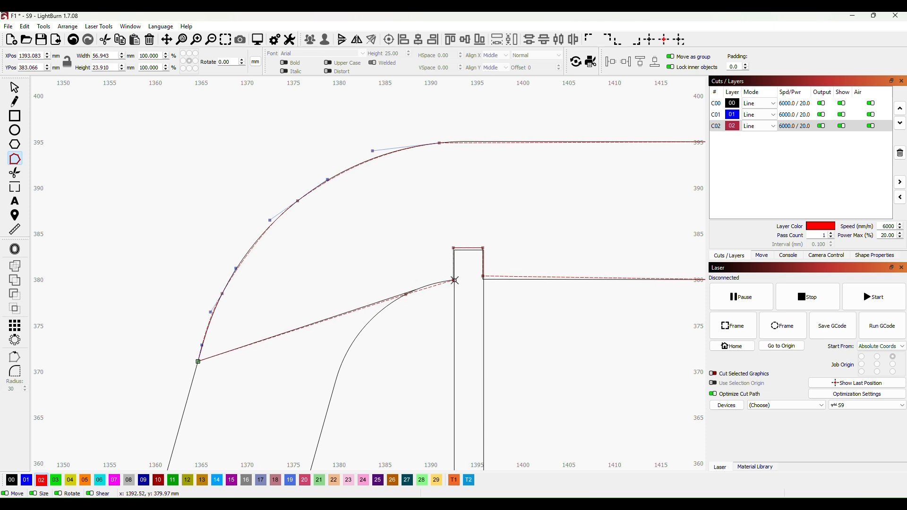
Step: Move the red outline's nodes around the strip slot so its sides and the adjoining lower edge line up with the frame
scroll(478, 276, up, 1)
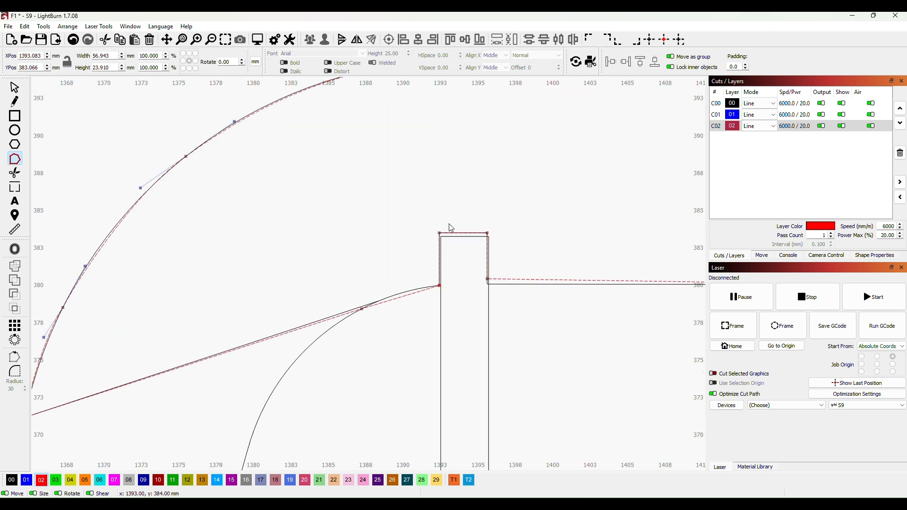
drag(441, 234, 439, 232)
drag(487, 279, 488, 284)
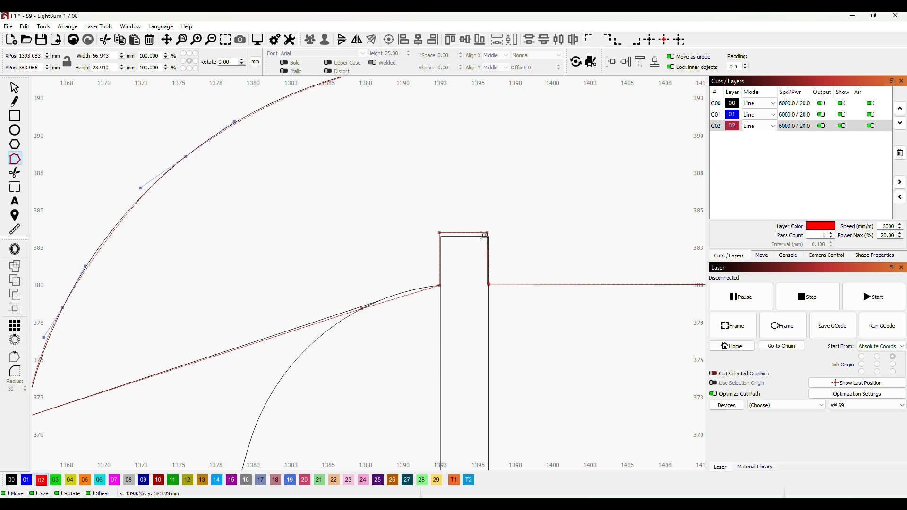
scroll(565, 315, down, 2)
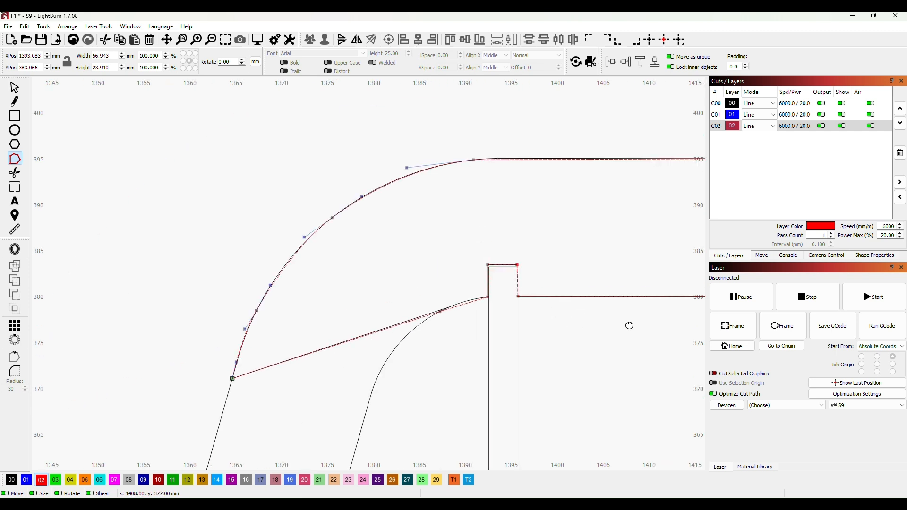
drag(630, 326, 474, 322)
scroll(468, 336, up, 2)
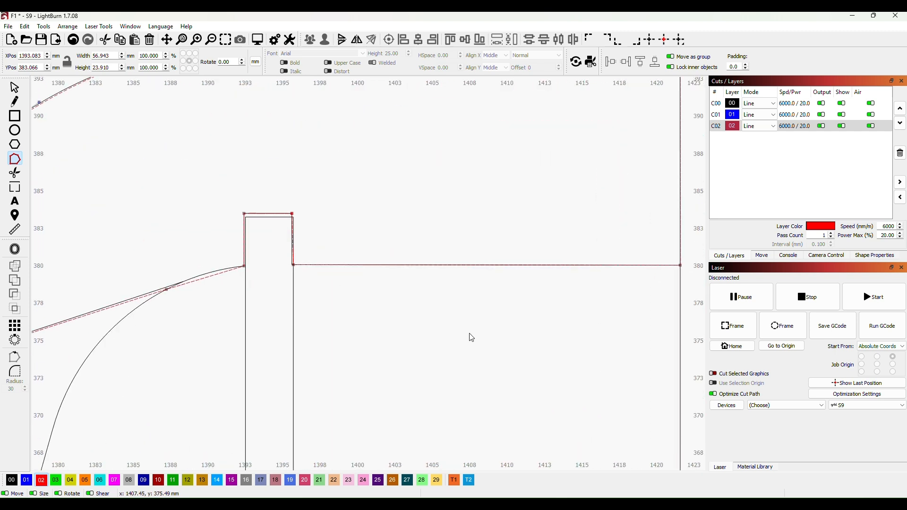
scroll(461, 340, down, 4)
drag(461, 345, 470, 327)
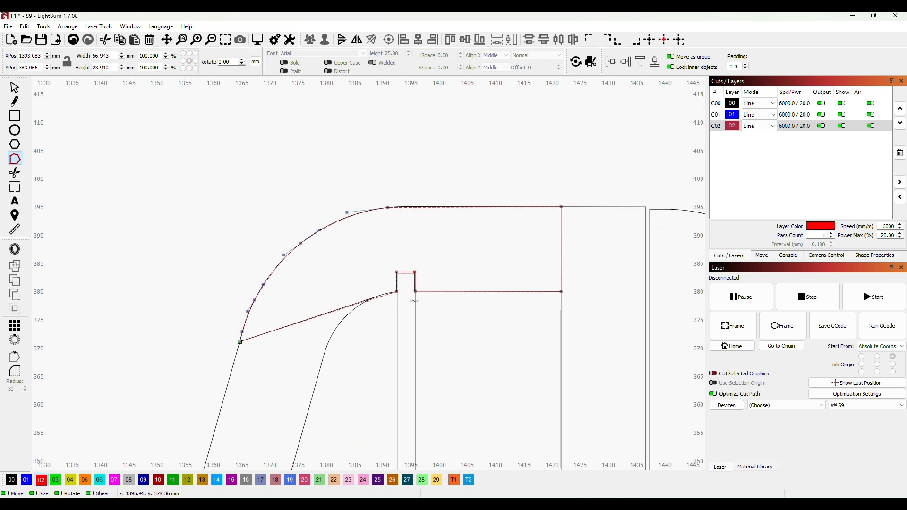
Step: Move the traced upper frame piece off the fin to the empty area above and in front of it
click(14, 88)
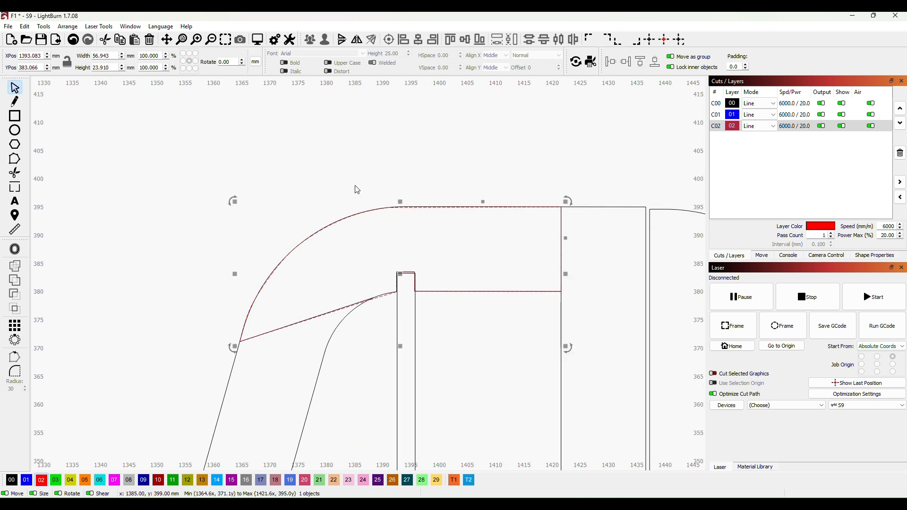
mouse_move(424, 207)
mouse_down()
mouse_move(293, 172)
mouse_move(239, 127)
mouse_move(247, 111)
mouse_up()
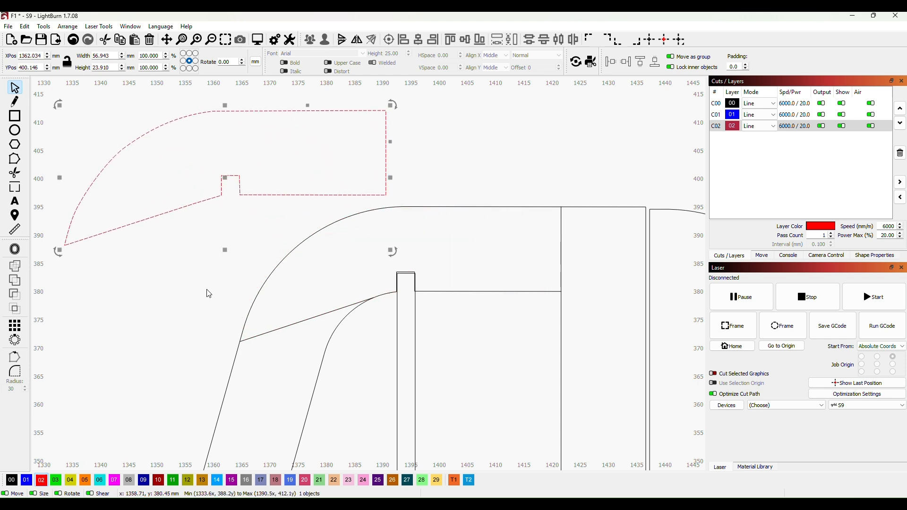
scroll(206, 289, down, 1)
drag(286, 293, 412, 308)
scroll(413, 312, down, 1)
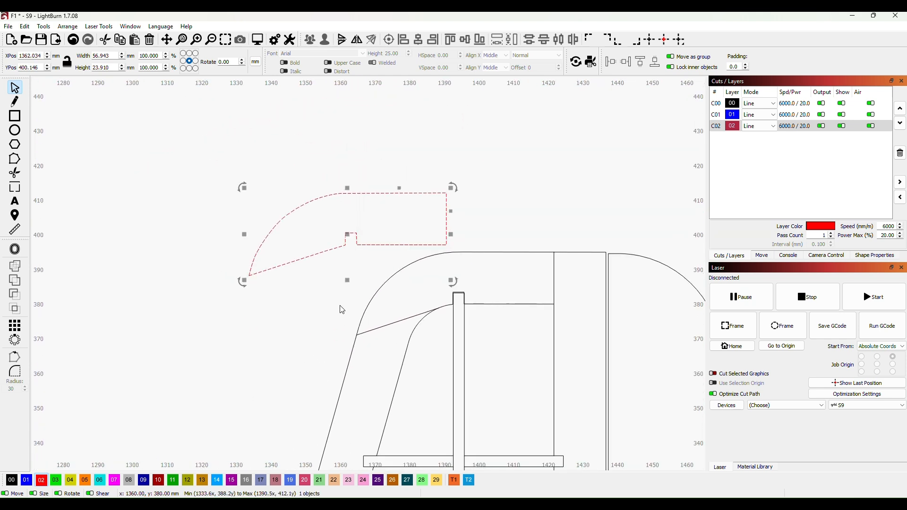
click(386, 220)
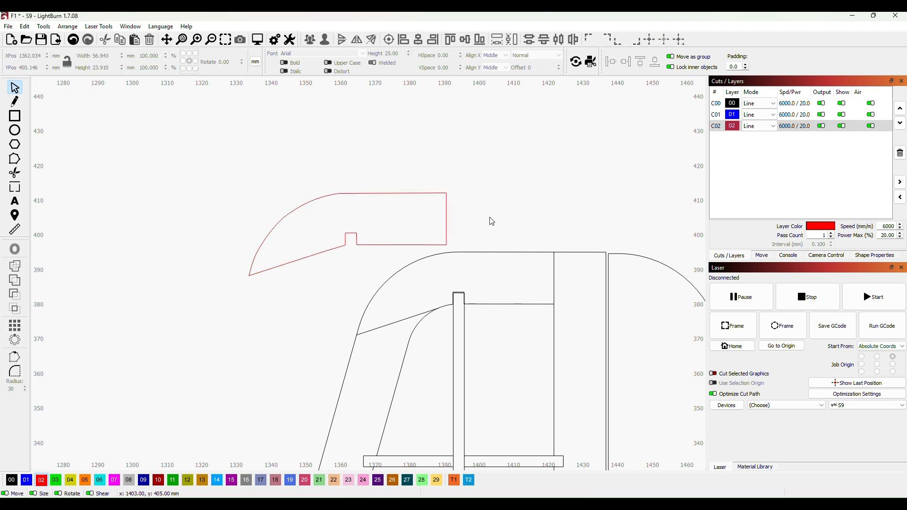
Step: Label the traced piece with the text "F1" at 4 mm height and put the label on blue layer 01
click(16, 202)
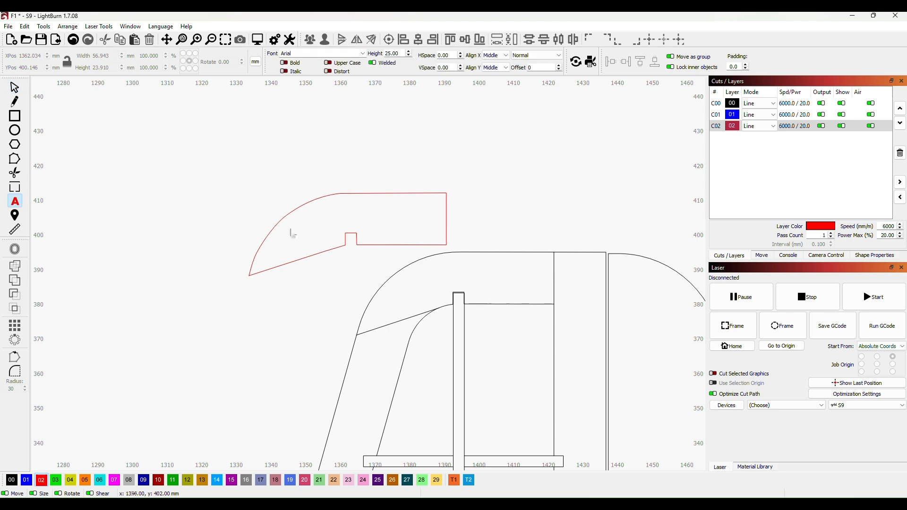
click(373, 221)
double_click(397, 53)
text(4)
key(Return)
text(F1)
click(14, 87)
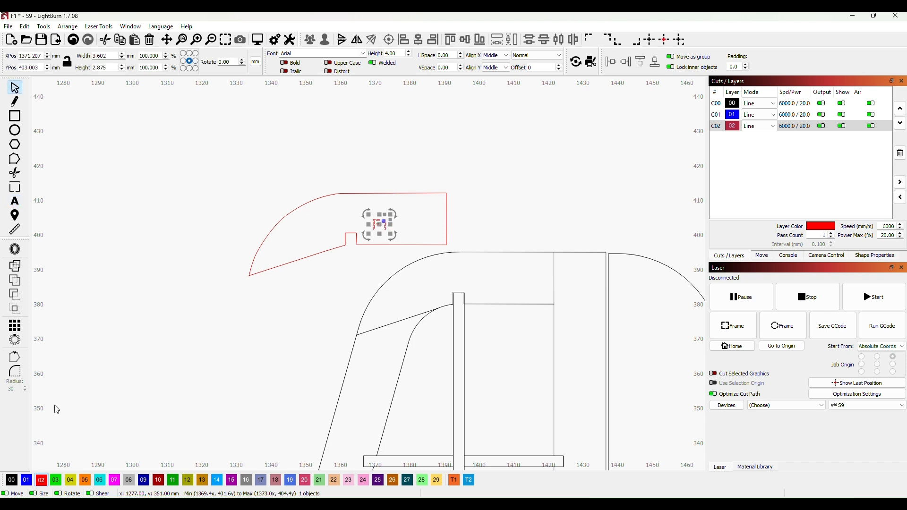
click(26, 479)
click(326, 253)
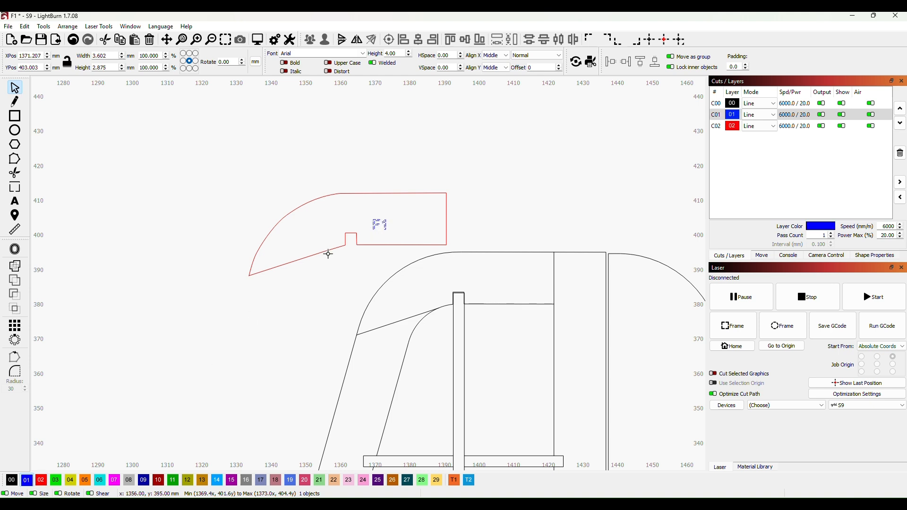
Step: Put the piece's outline on black layer 00, group it with its F1 label and move them farther away from the fin
click(12, 480)
scroll(424, 100, down, 2)
drag(374, 144, 371, 148)
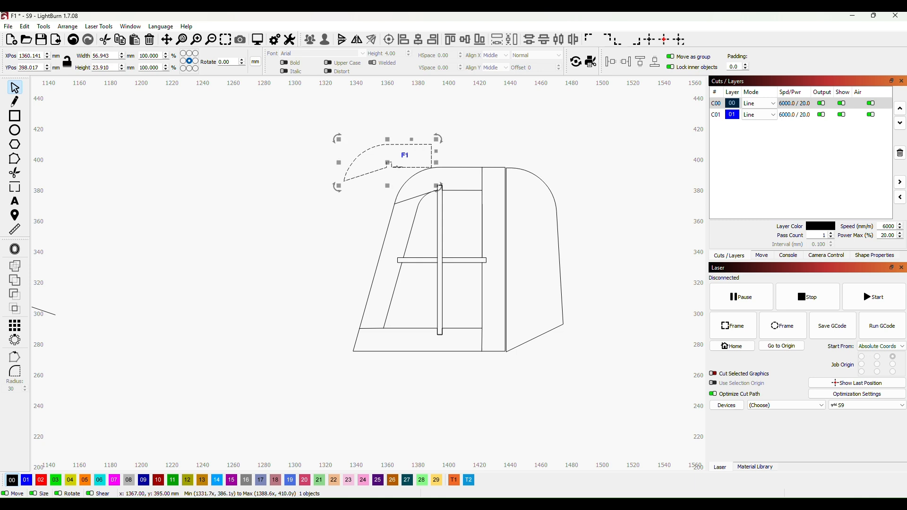
drag(304, 126, 448, 188)
right_click(367, 174)
click(402, 264)
drag(388, 163, 220, 181)
click(266, 209)
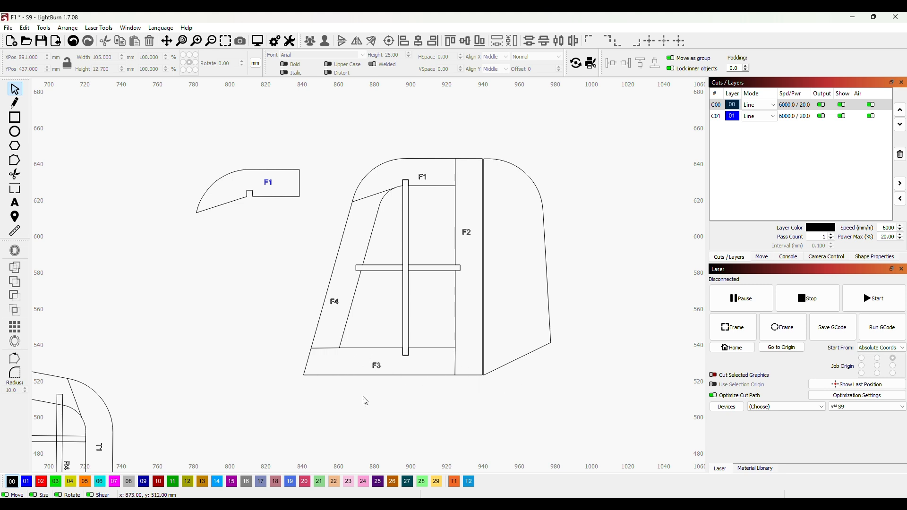
Step: Move the R1 rib drawing up to just below the fin's F3 base piece
scroll(381, 396, down, 1)
scroll(428, 399, down, 1)
scroll(428, 401, down, 1)
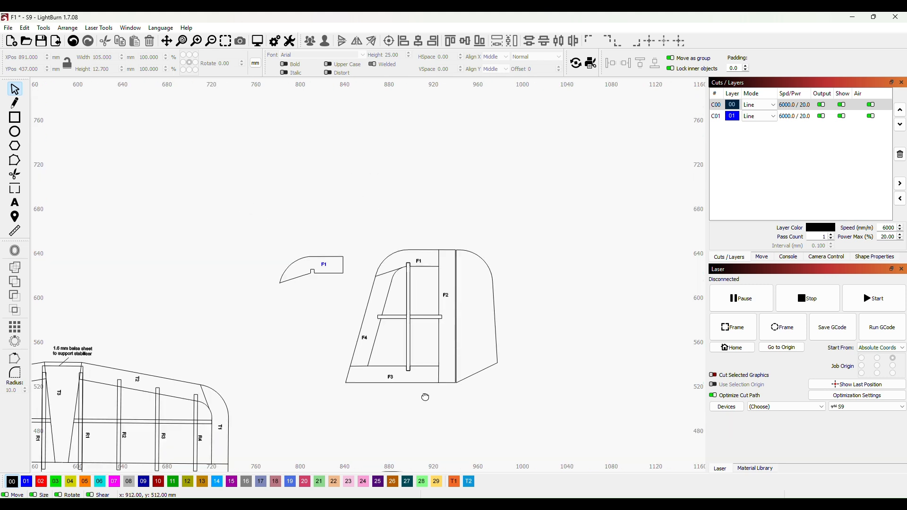
drag(423, 395, 439, 314)
scroll(433, 338, up, 1)
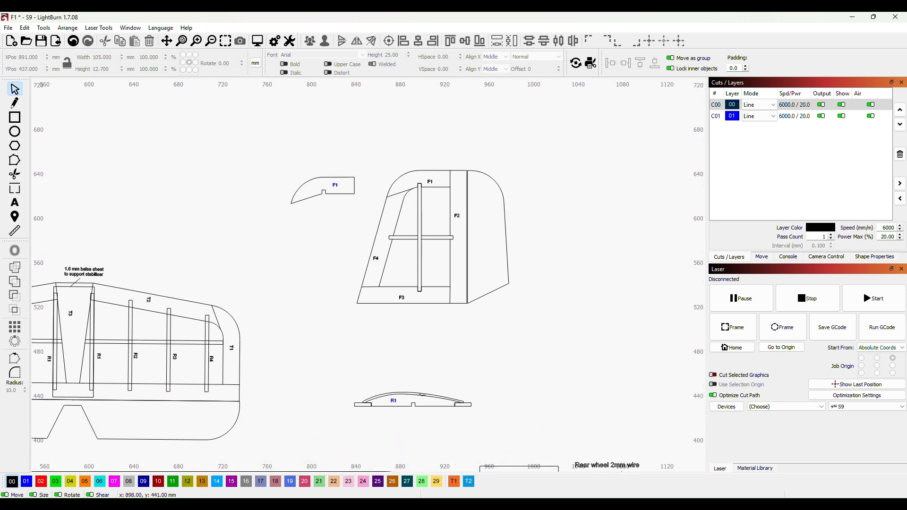
click(422, 402)
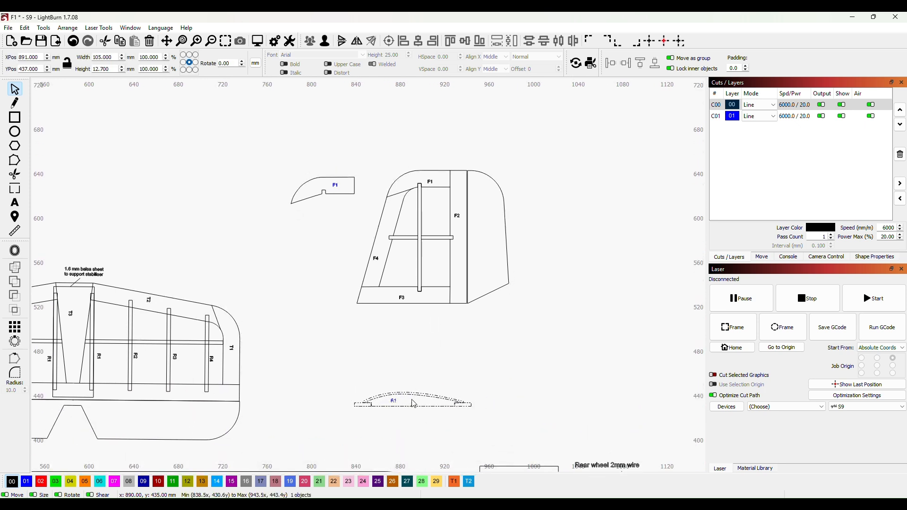
drag(409, 404, 415, 331)
click(408, 378)
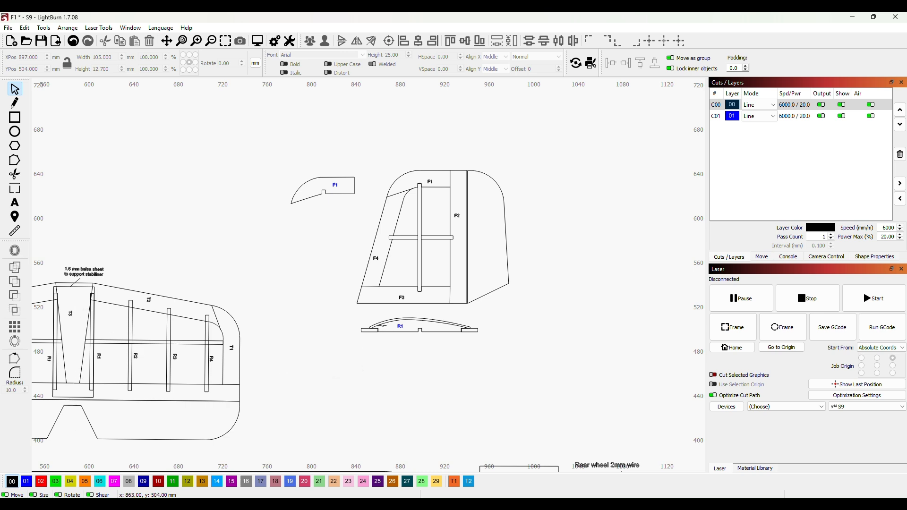
Step: Move the R1 rib drawing up onto the fin's F3 base piece, centred at X 890, Y 525 mm
scroll(402, 346, up, 1)
scroll(402, 346, up, 1)
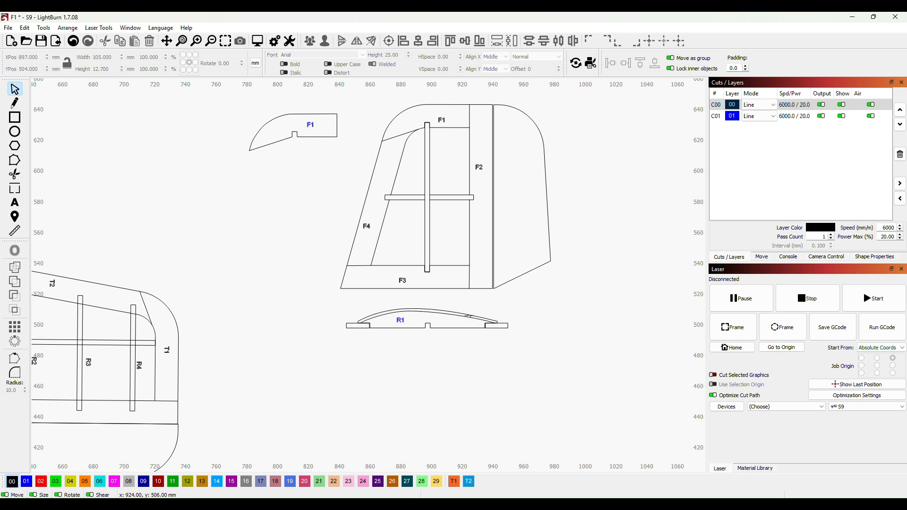
scroll(456, 317, up, 3)
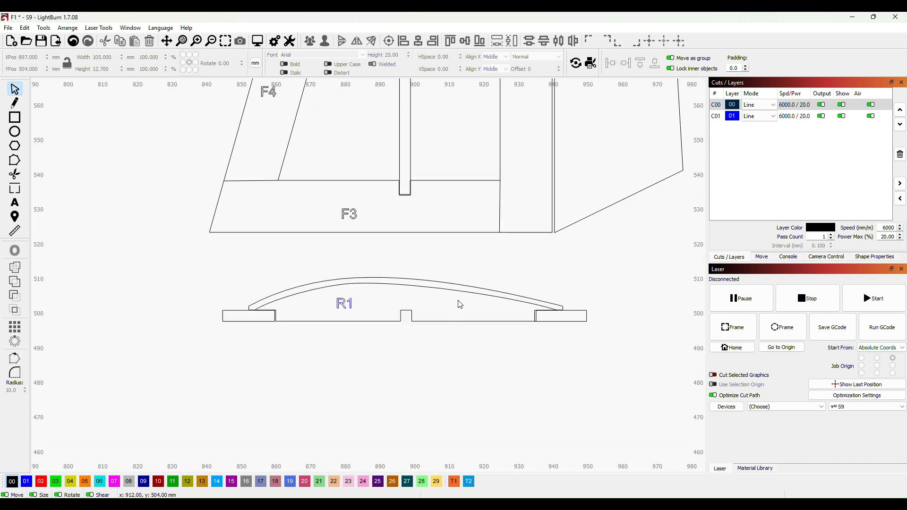
scroll(456, 319, down, 3)
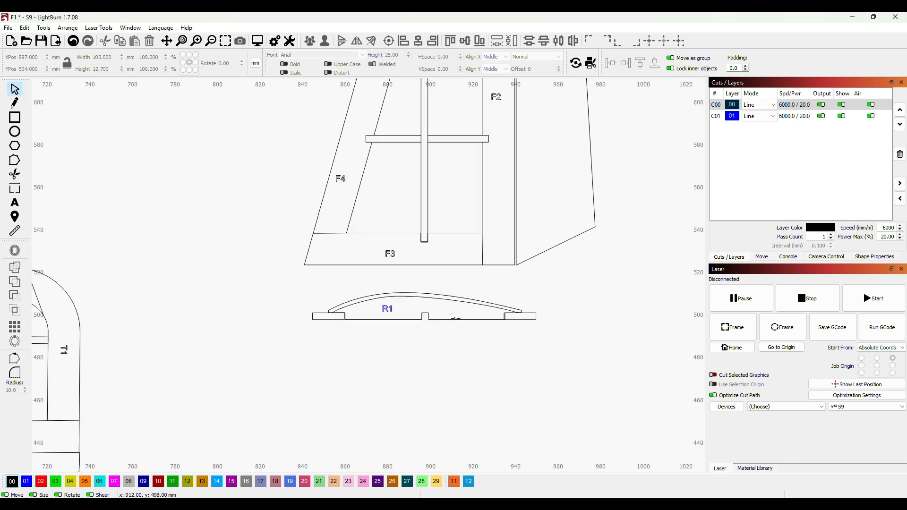
scroll(455, 319, down, 2)
click(433, 318)
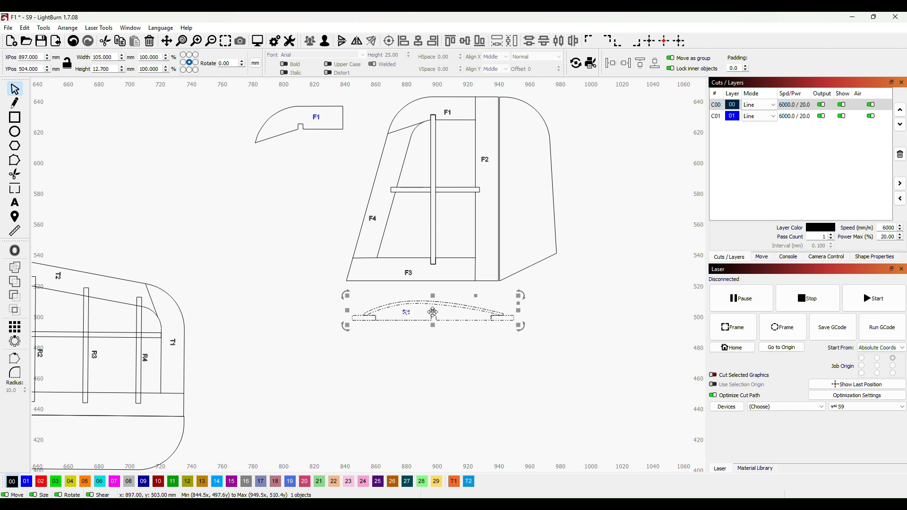
drag(433, 312, 424, 283)
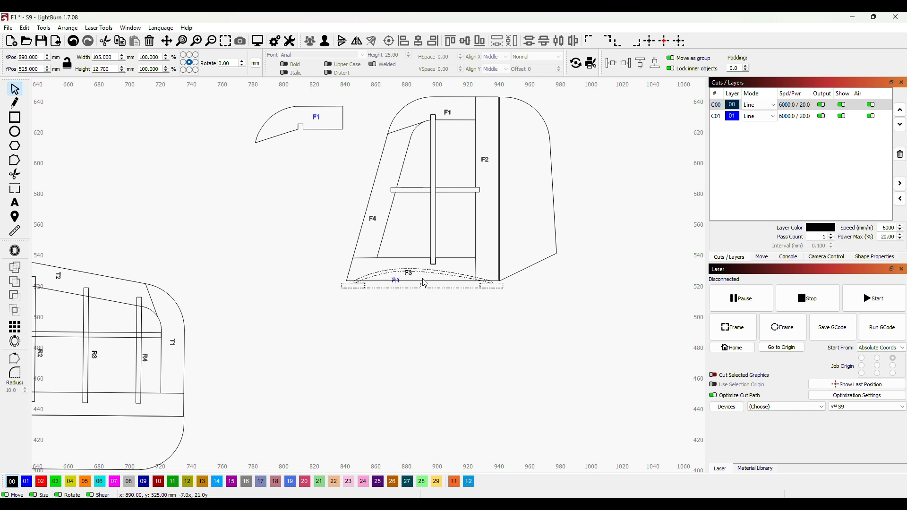
click(425, 284)
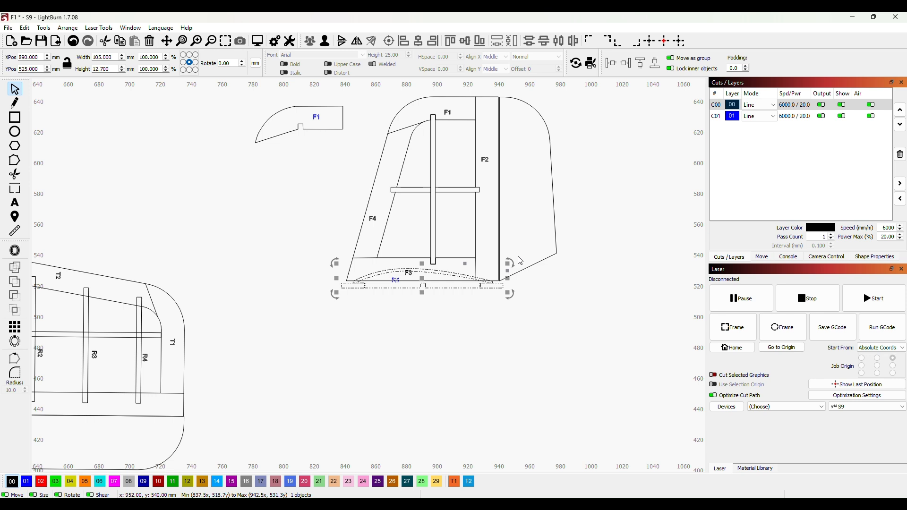
Step: Edit the fin outline's nodes so its front bottom corner and the adjacent node sit on top of the front strip beneath the rib
click(499, 253)
click(15, 160)
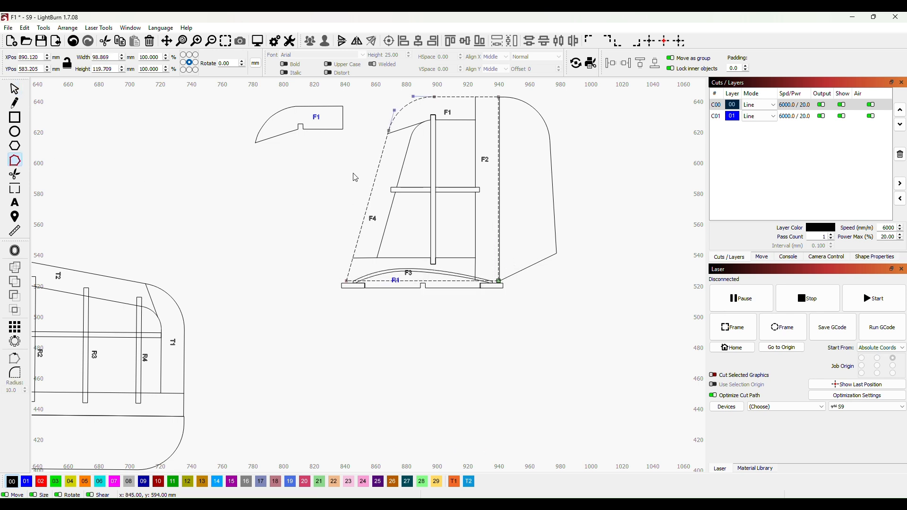
scroll(356, 322, up, 2)
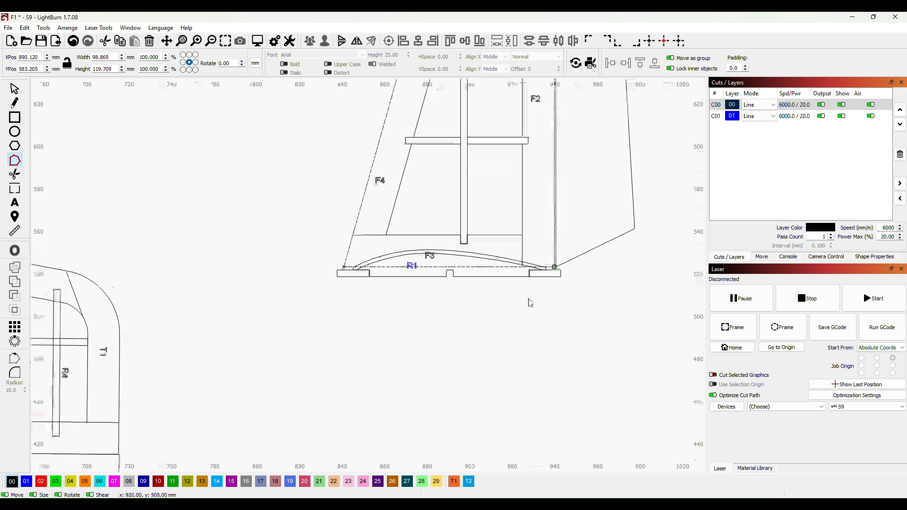
drag(526, 300, 467, 315)
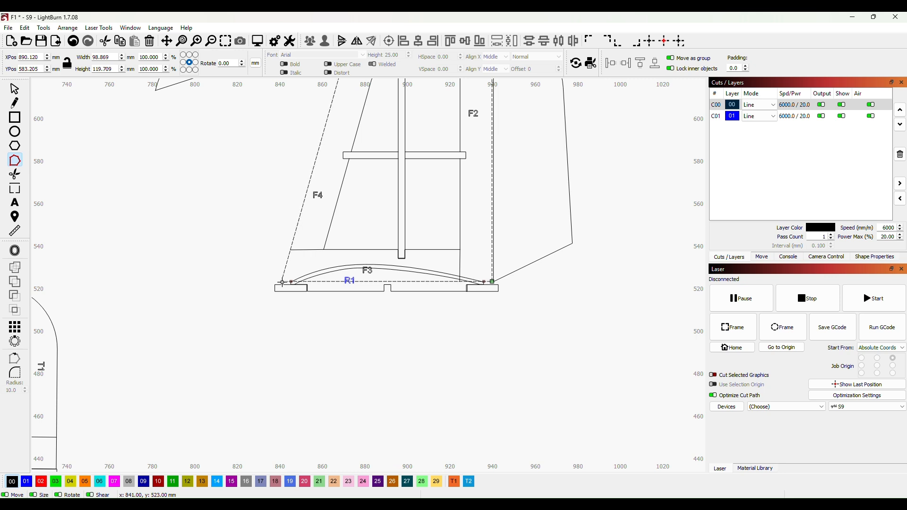
drag(281, 283, 281, 285)
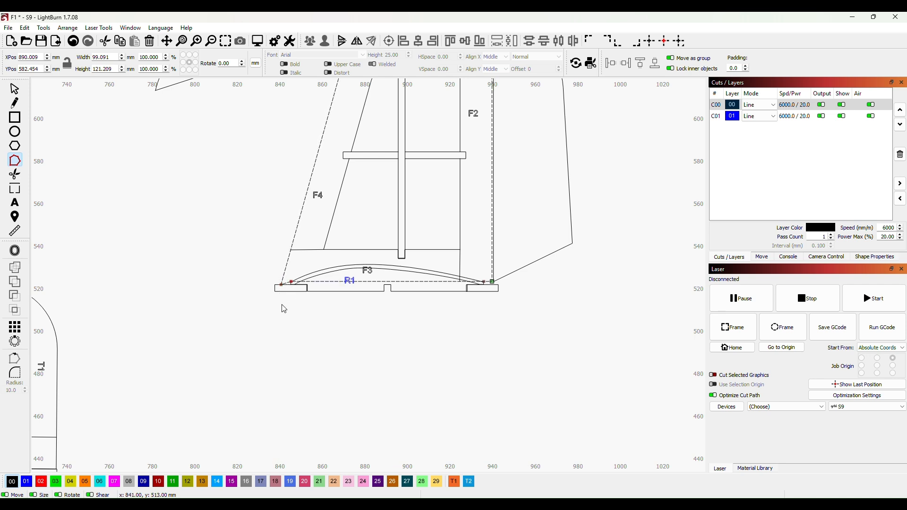
scroll(284, 309, up, 10)
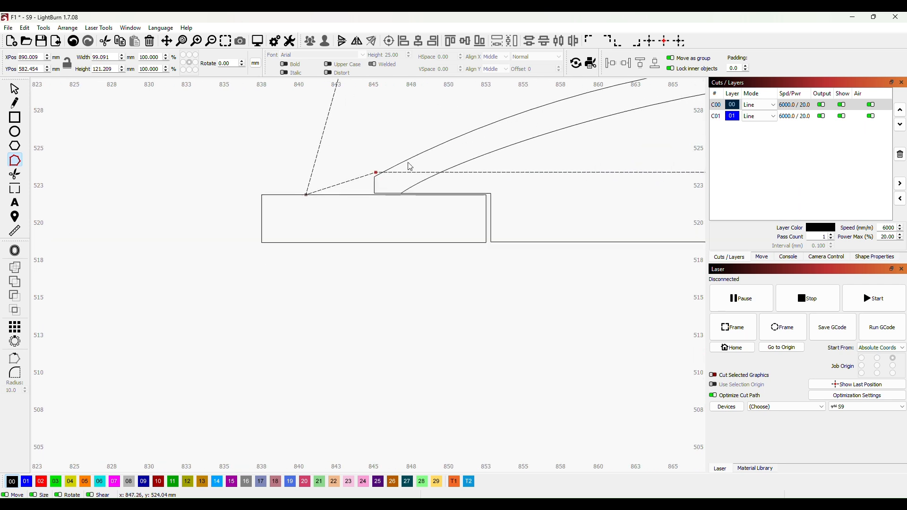
drag(374, 174, 373, 195)
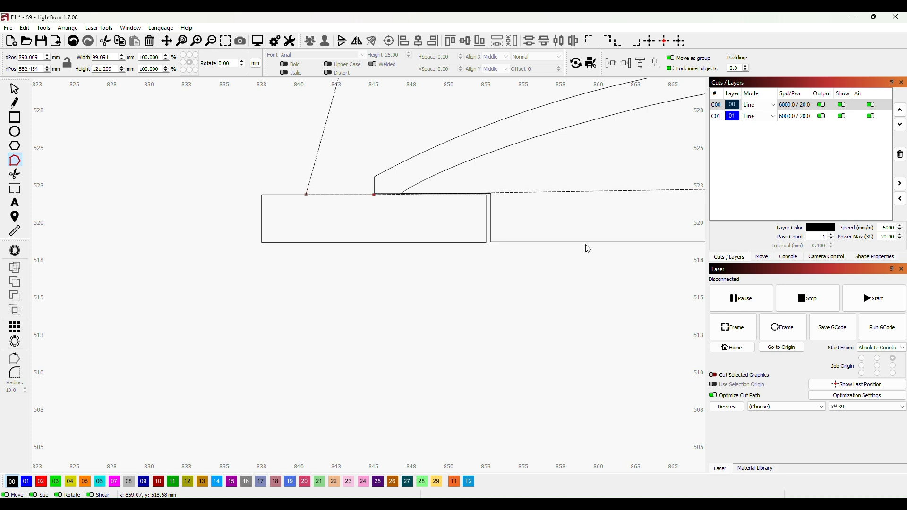
Step: Reshape the rear end of the fin's bottom edge to rest on the rear strip, with a short vertical step at the rib's tail
drag(588, 249, 206, 339)
drag(502, 331, 247, 318)
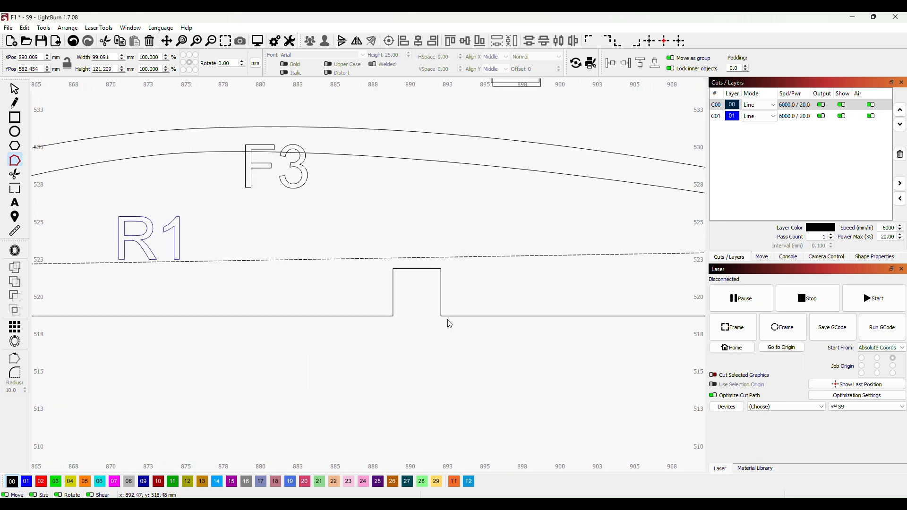
scroll(464, 326, down, 4)
drag(548, 324, 180, 289)
scroll(331, 300, up, 3)
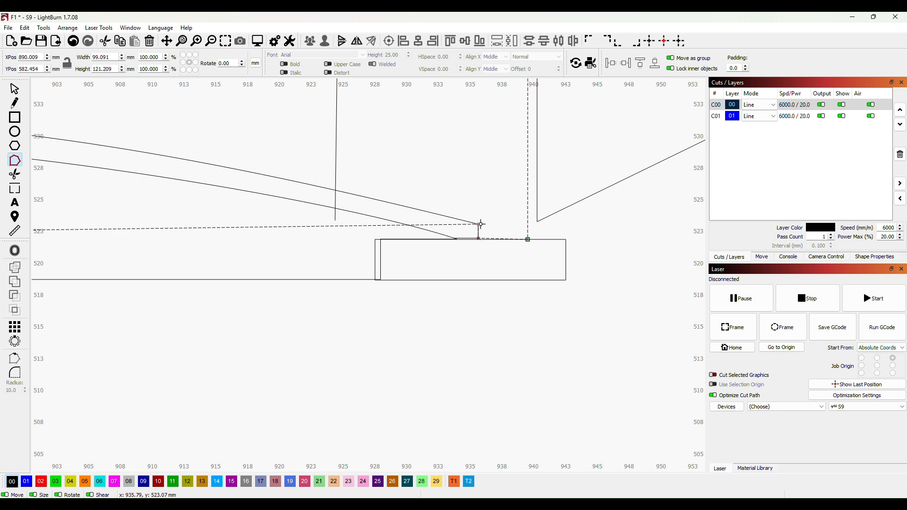
Step: Insert a node at the front of the fin's bottom edge and raise it to the start of the rib's upper curve
drag(370, 280, 557, 268)
scroll(336, 289, down, 4)
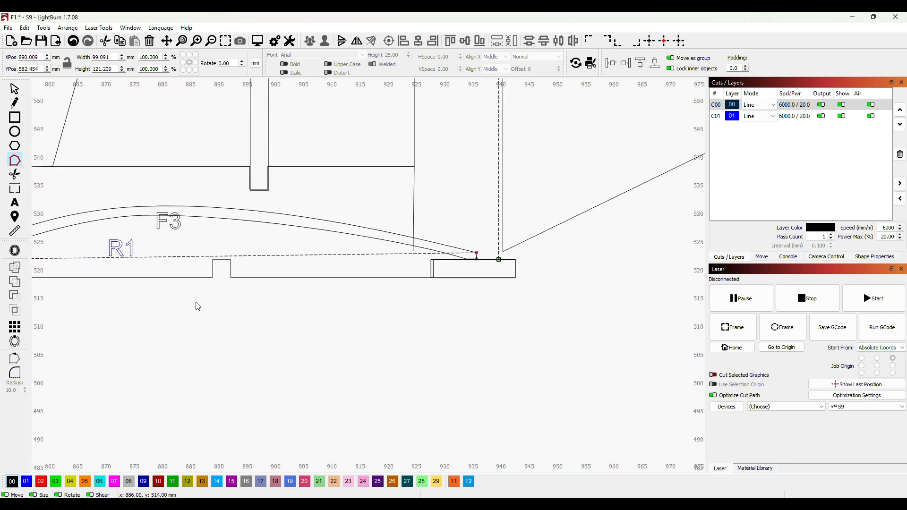
drag(197, 305, 509, 315)
scroll(256, 298, up, 4)
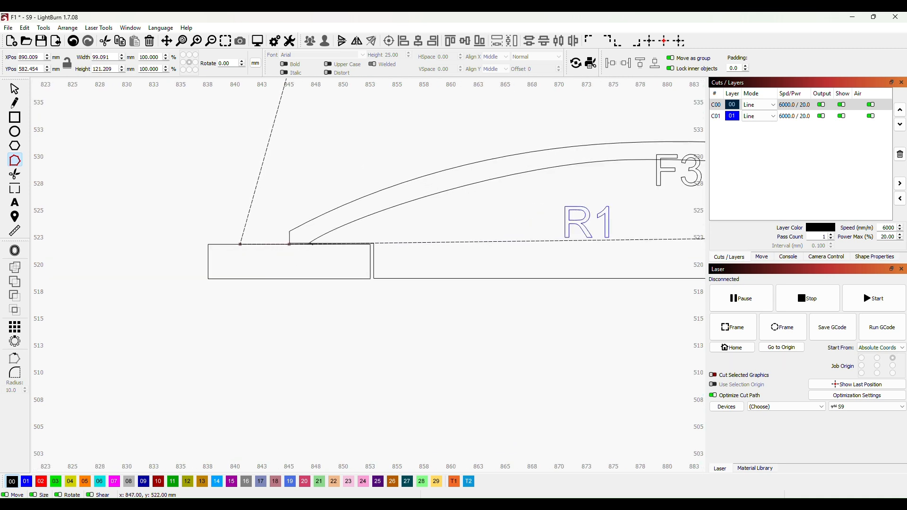
key(i)
drag(311, 244, 289, 232)
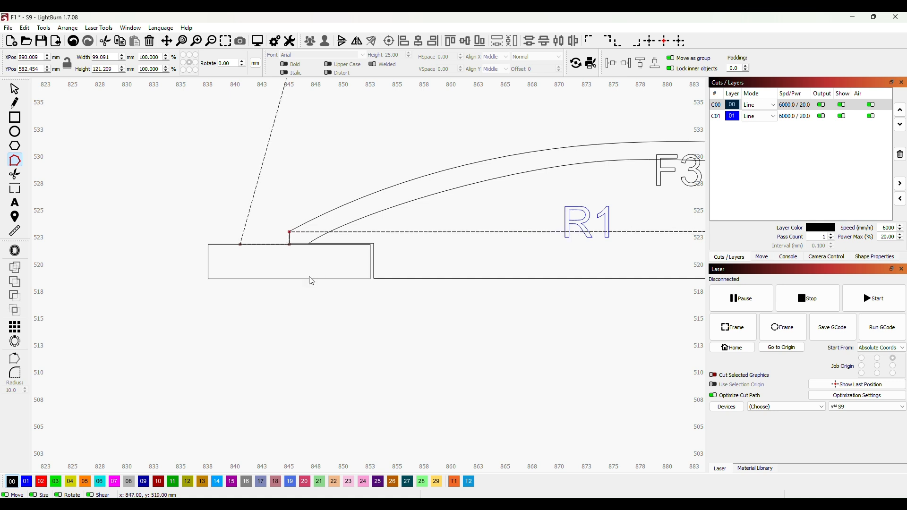
Step: Add curve nodes along the fin's straight bottom edge and bend it to follow the rib's upper arch
scroll(317, 288, down, 5)
drag(521, 329, 403, 367)
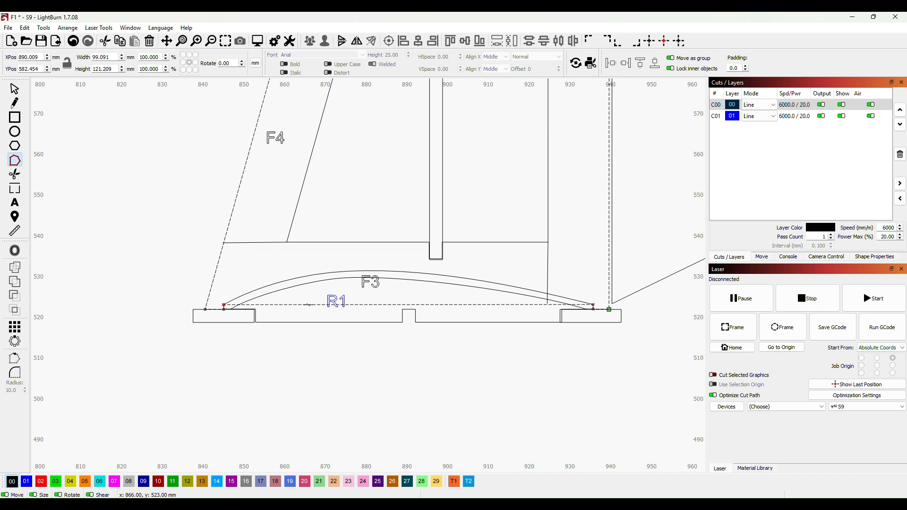
key(i)
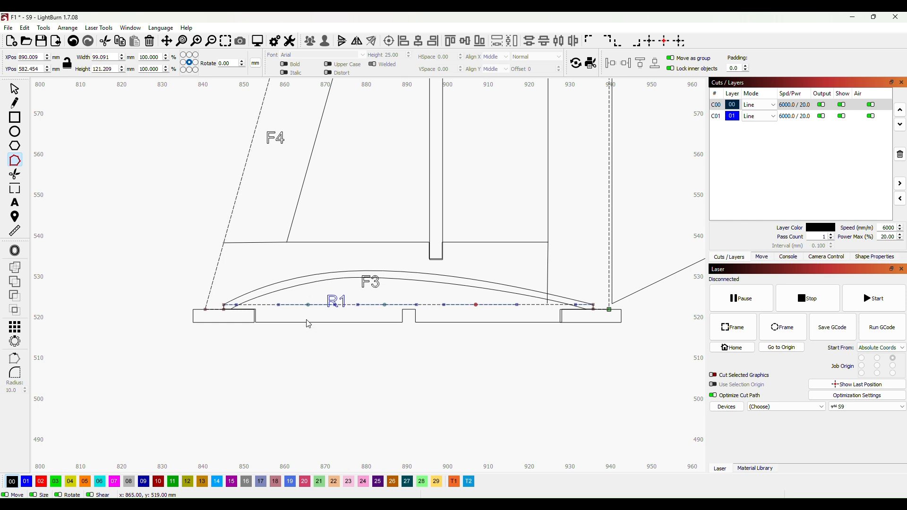
drag(307, 307, 311, 275)
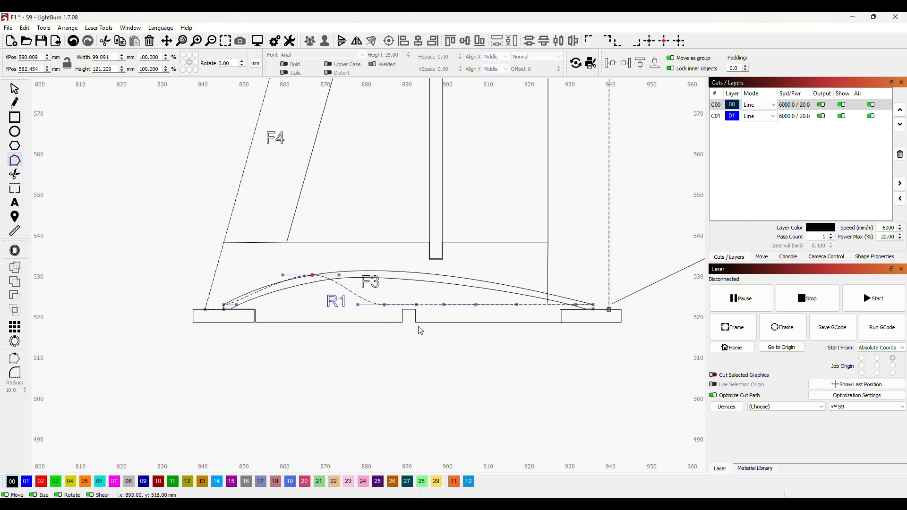
drag(385, 304, 389, 272)
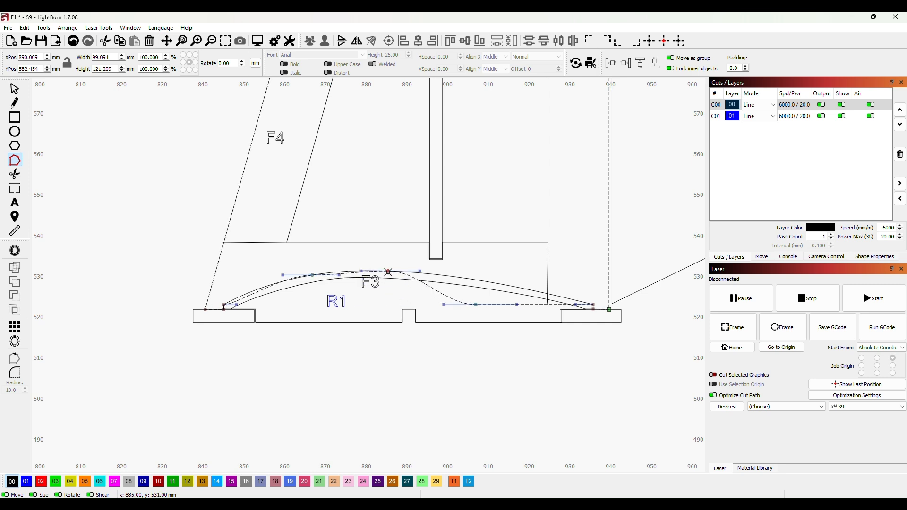
drag(476, 304, 533, 288)
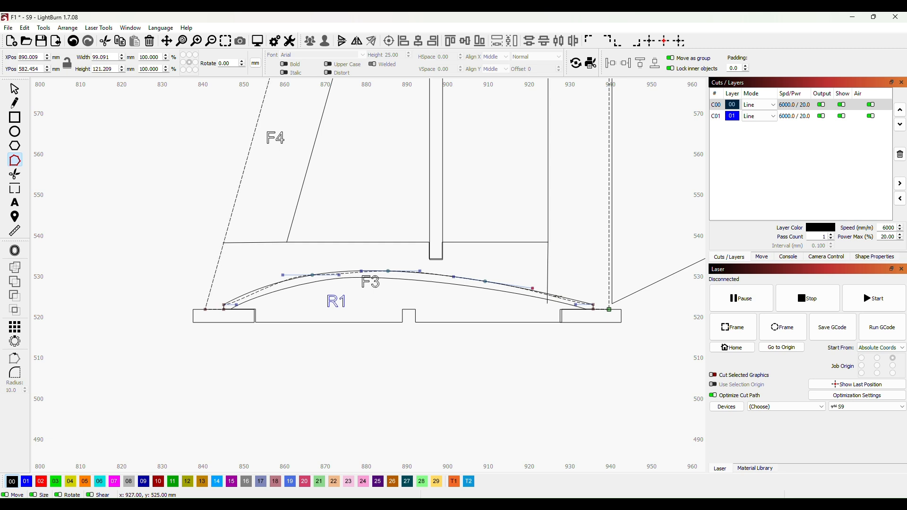
drag(533, 288, 534, 288)
drag(580, 305, 563, 299)
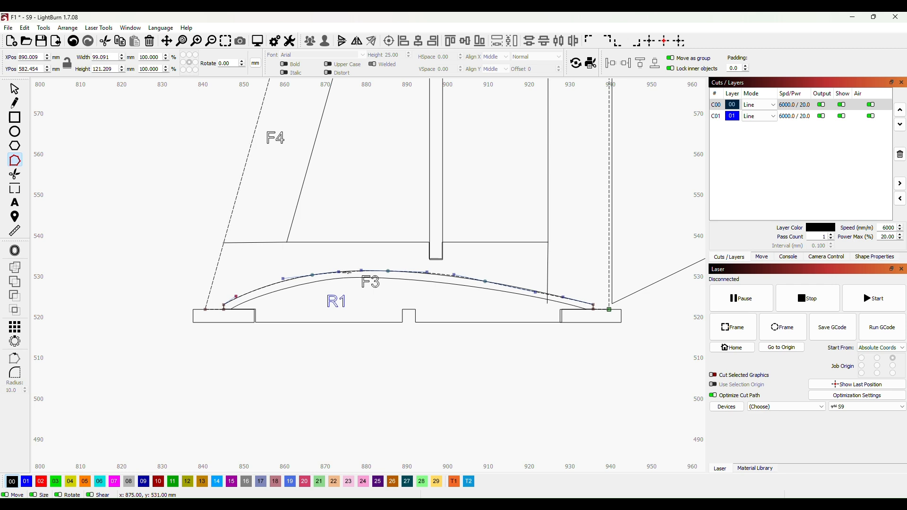
Step: Refine the curve handle on the rear half of the fin's arched bottom edge to match the rib's upper curve
scroll(342, 286, up, 5)
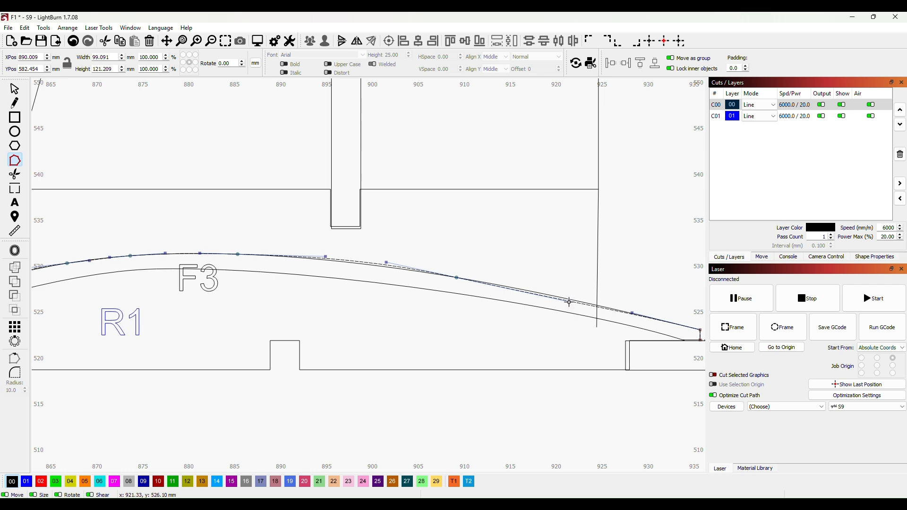
key(i)
drag(567, 302, 571, 297)
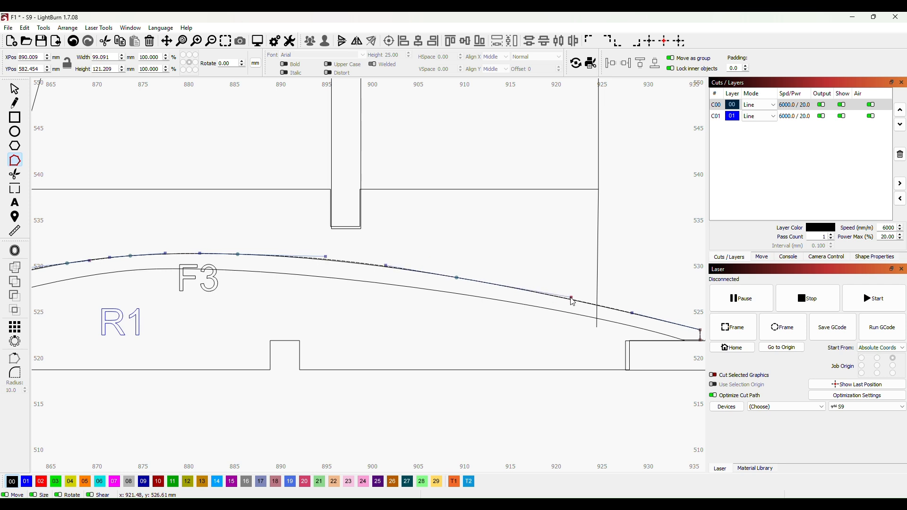
scroll(358, 318, down, 3)
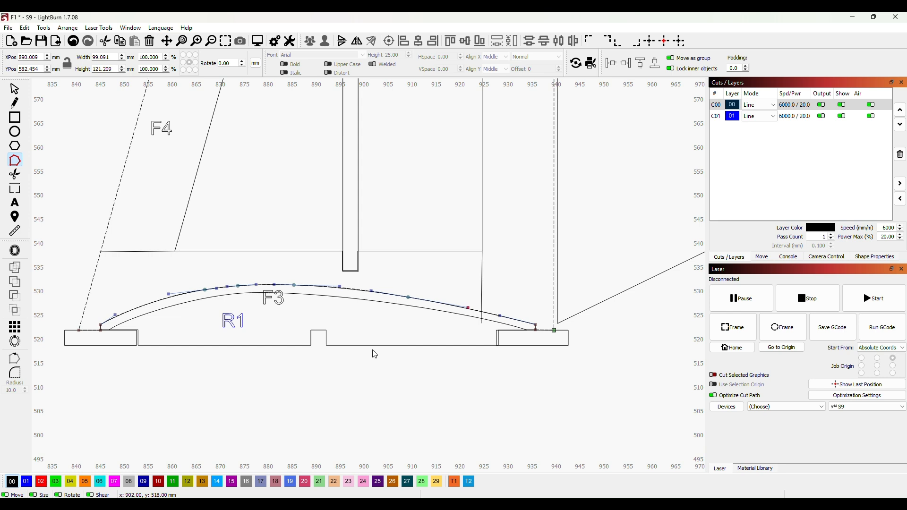
scroll(373, 351, down, 1)
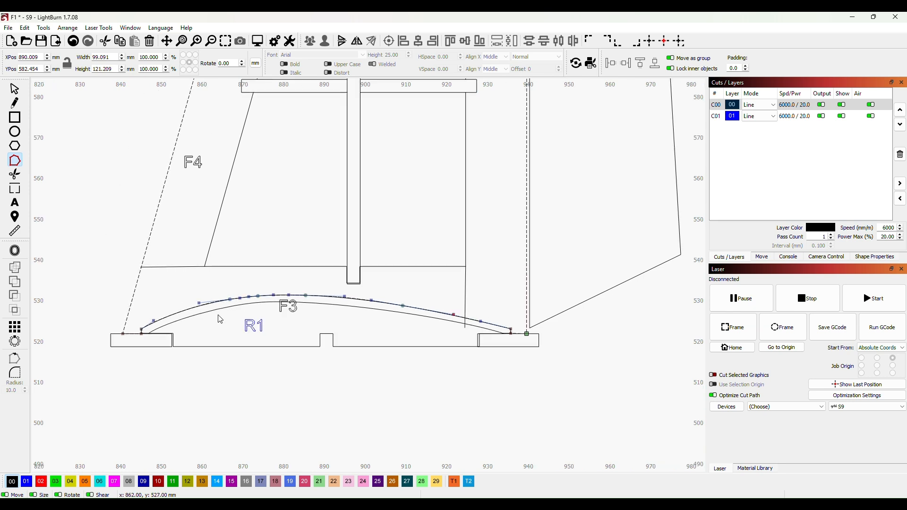
Step: Reshape the rudder outline's lower front corner into a short, nearly horizontal bottom edge raised above the rear strip
scroll(409, 388, down, 2)
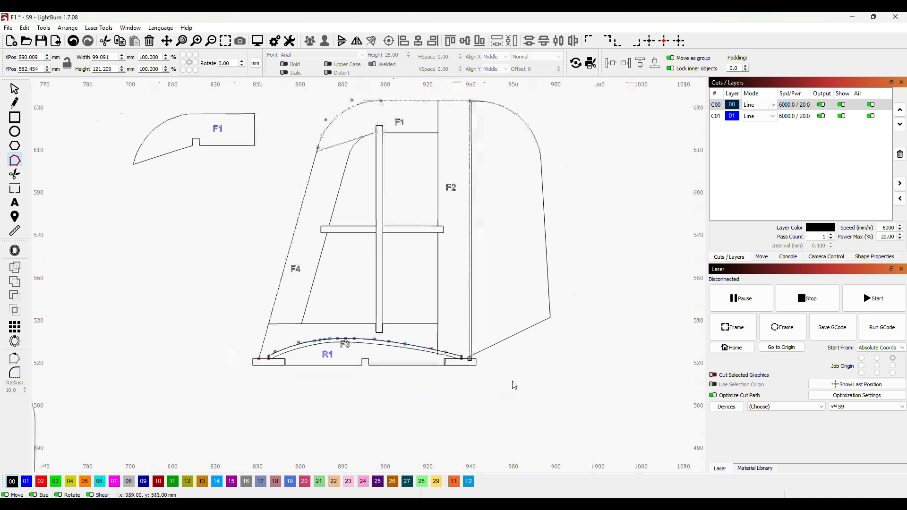
drag(512, 383, 486, 381)
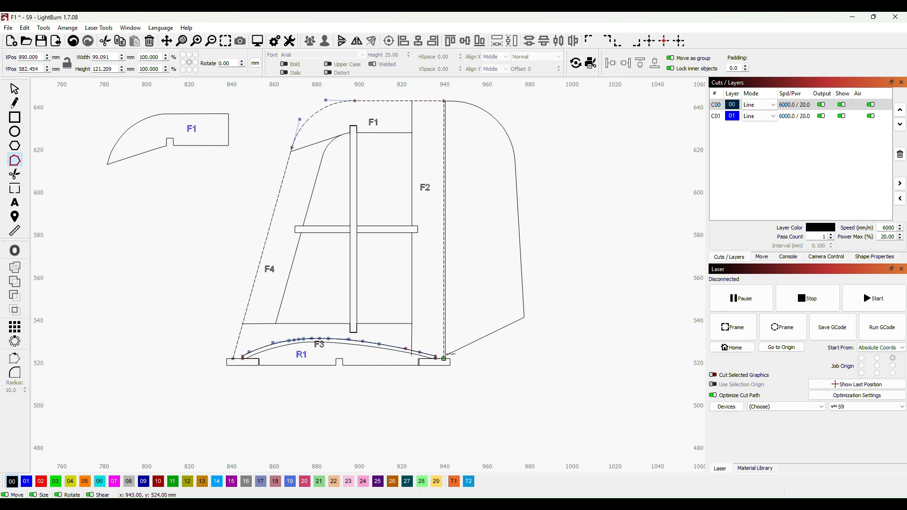
scroll(394, 378, up, 6)
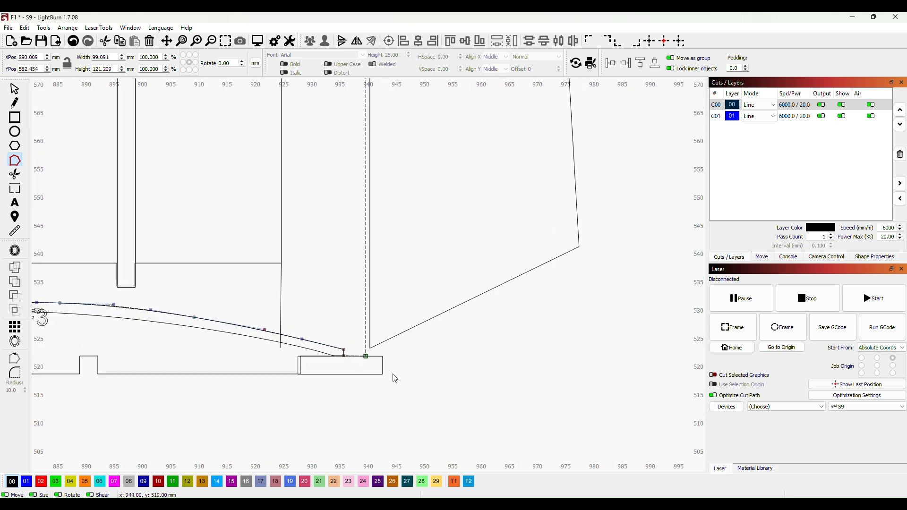
scroll(371, 330, up, 1)
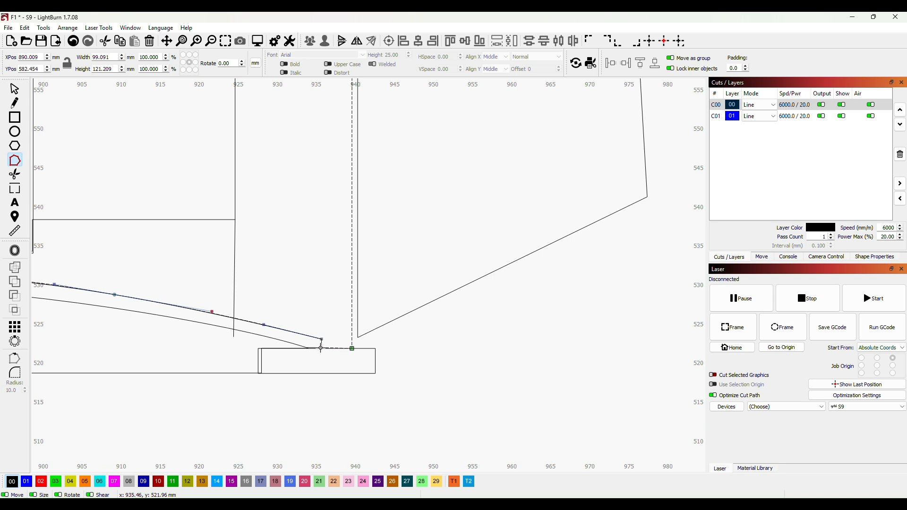
click(391, 322)
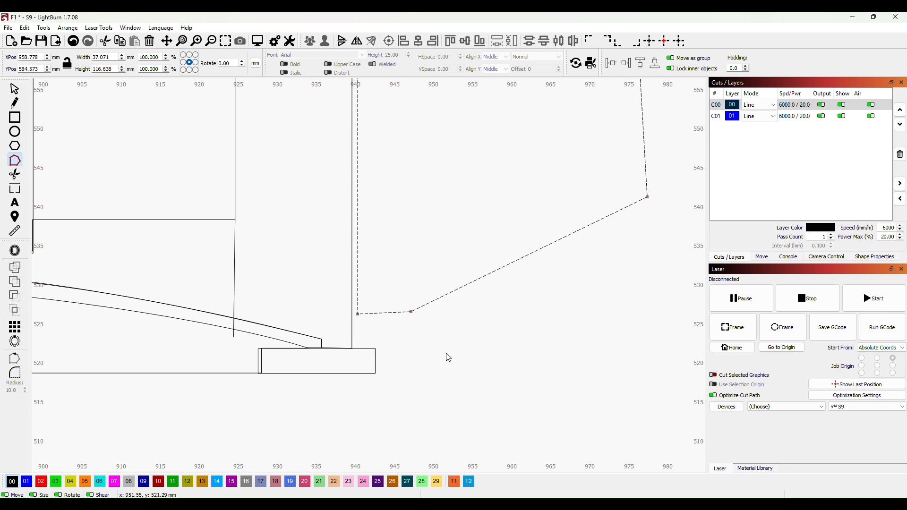
Step: Finish node editing and move the R1 rib about 46 mm down, clear of the fin's arched bottom edge
scroll(446, 364, down, 10)
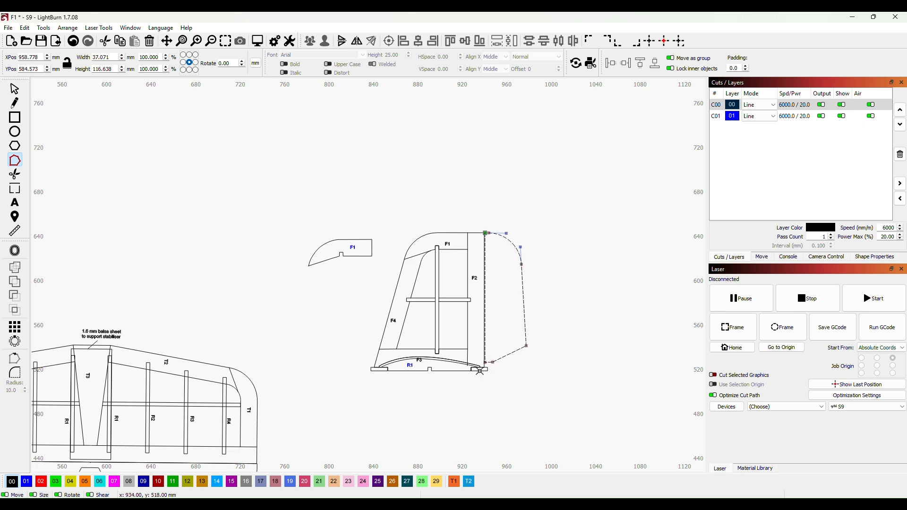
scroll(431, 413, down, 1)
scroll(431, 414, up, 1)
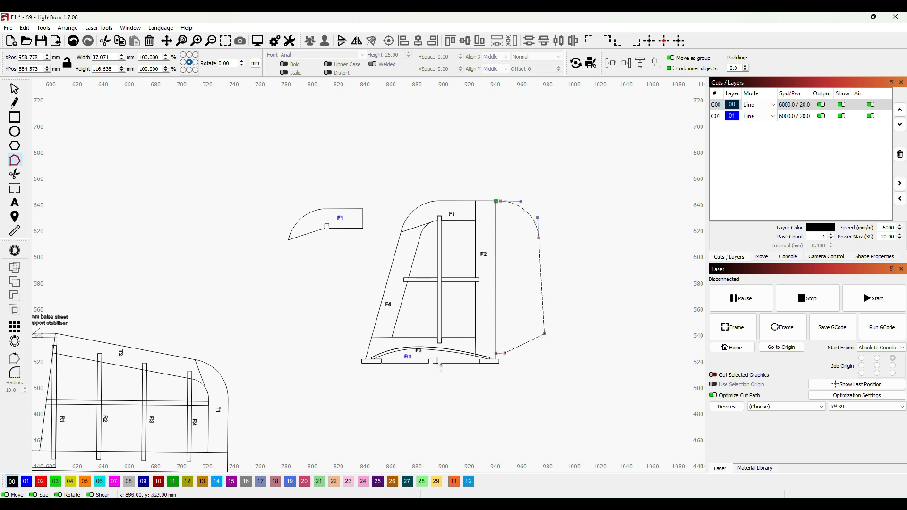
key(Escape)
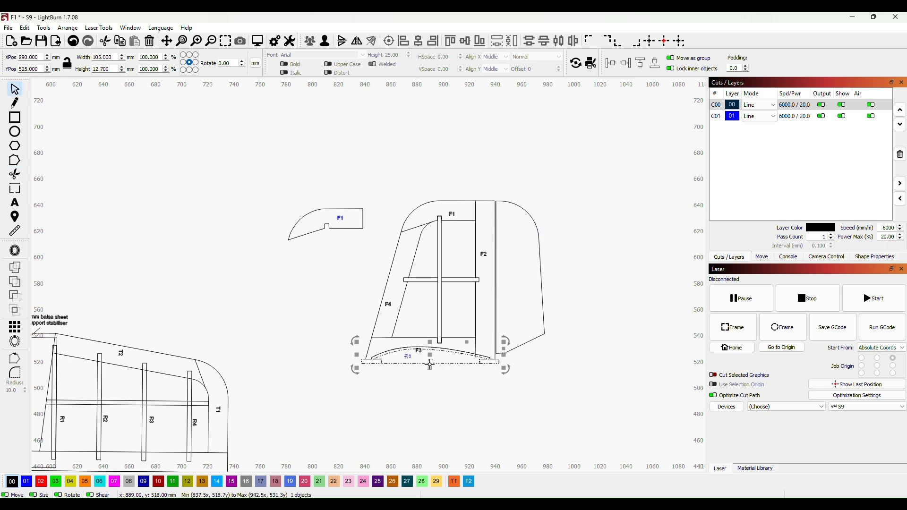
drag(432, 361, 427, 421)
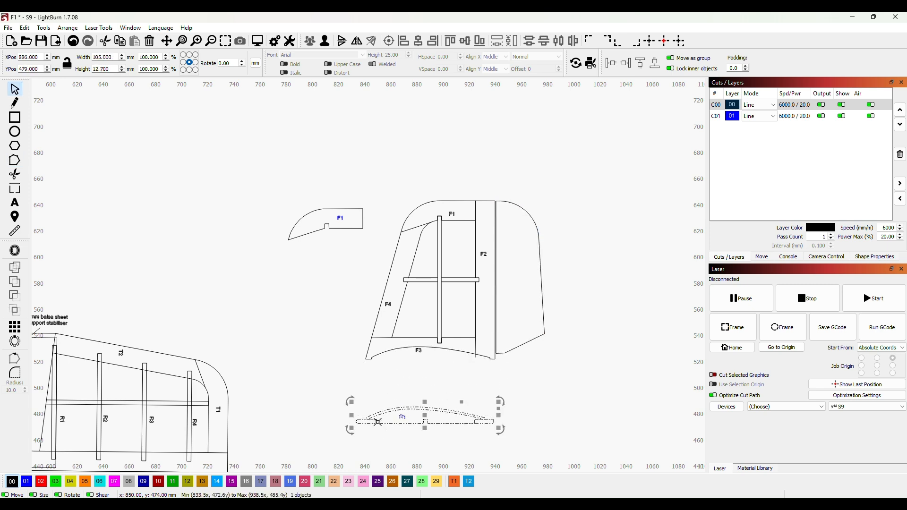
click(368, 436)
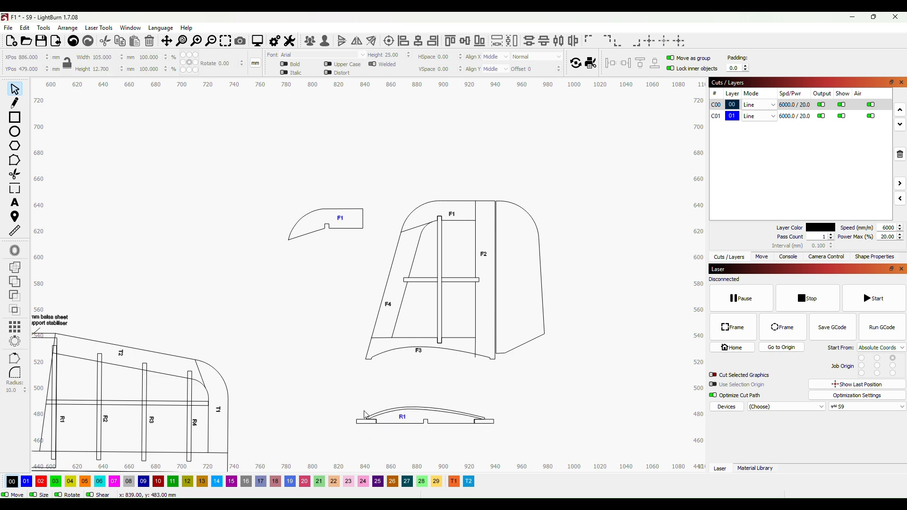
Step: Trace the fin's F2 rear post as a closed outline about 15 mm wide on layer 02, including its stepped, sloping bottom edge
scroll(413, 400, up, 2)
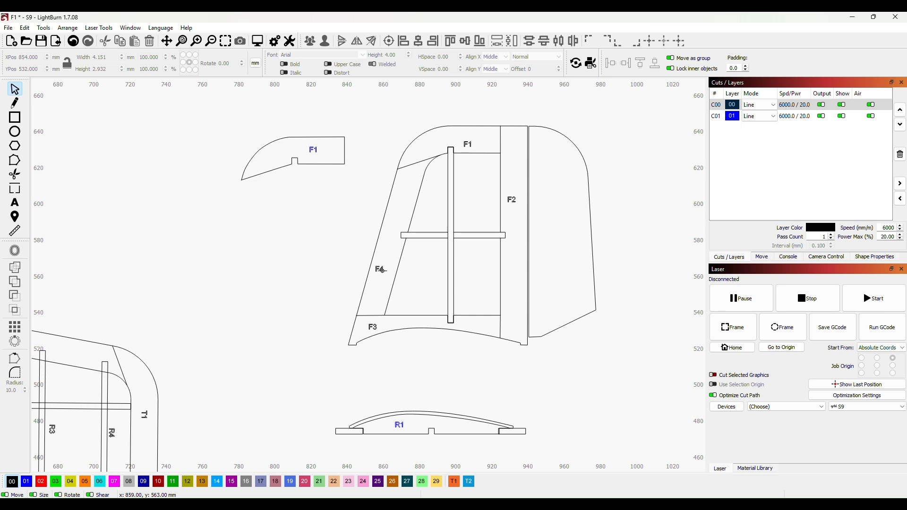
click(16, 104)
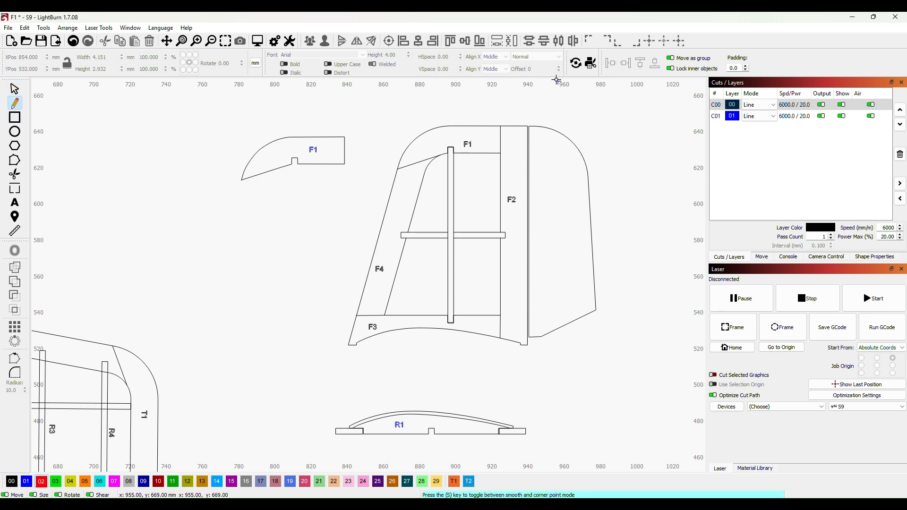
scroll(508, 149, up, 2)
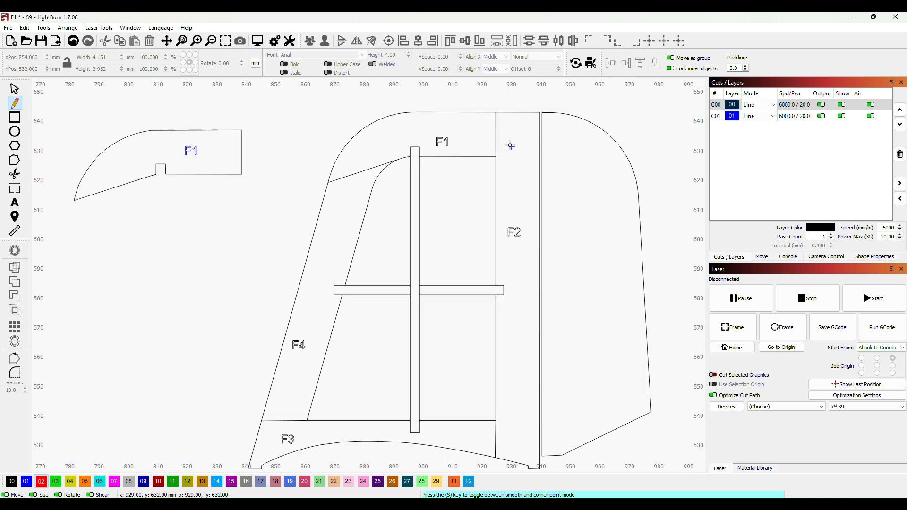
click(496, 112)
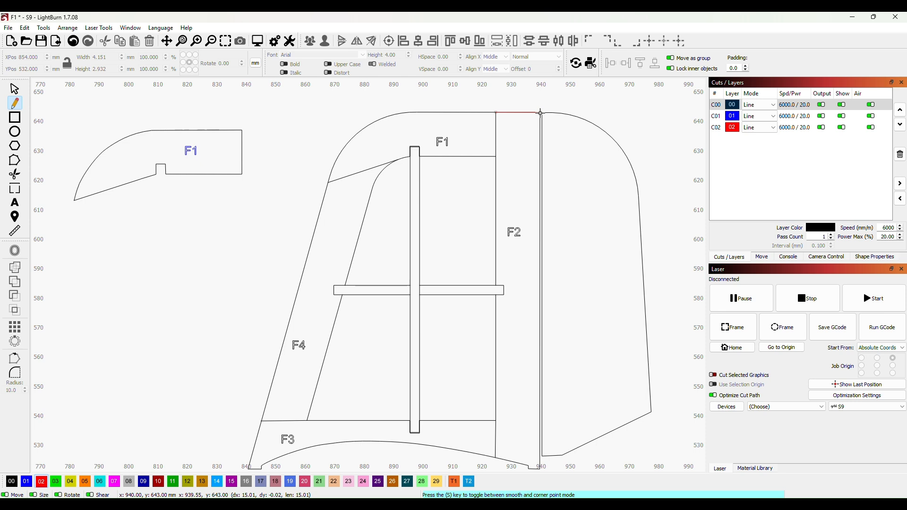
click(539, 113)
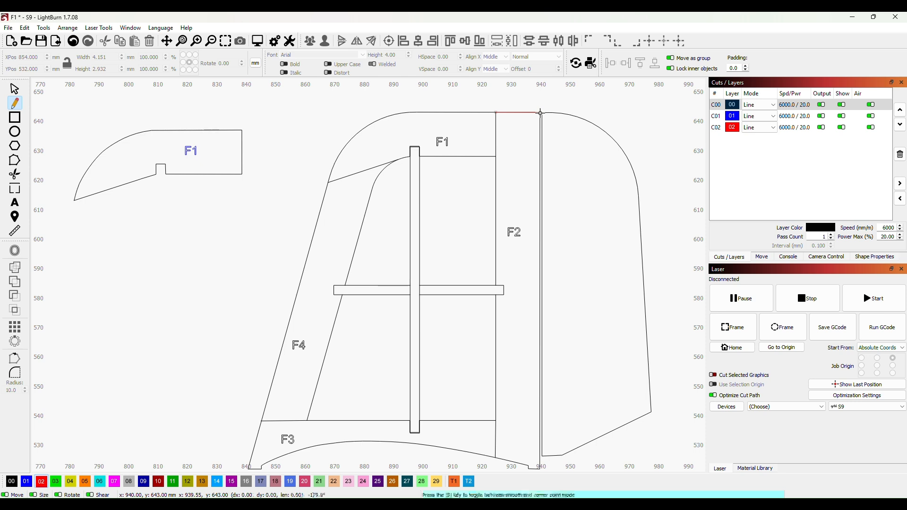
click(539, 468)
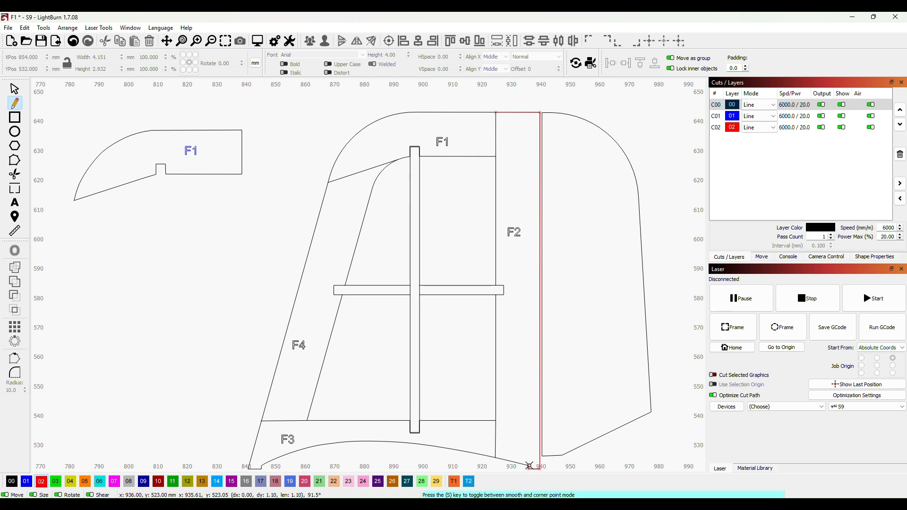
click(528, 466)
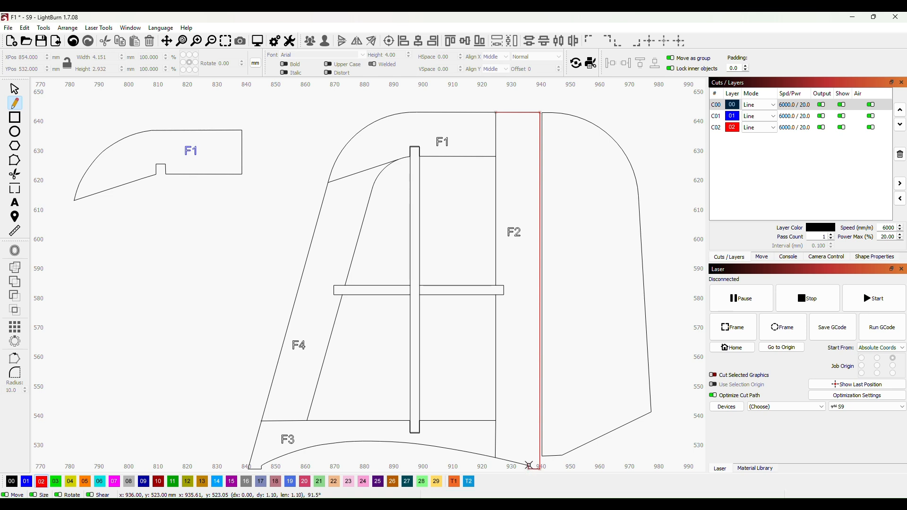
click(495, 458)
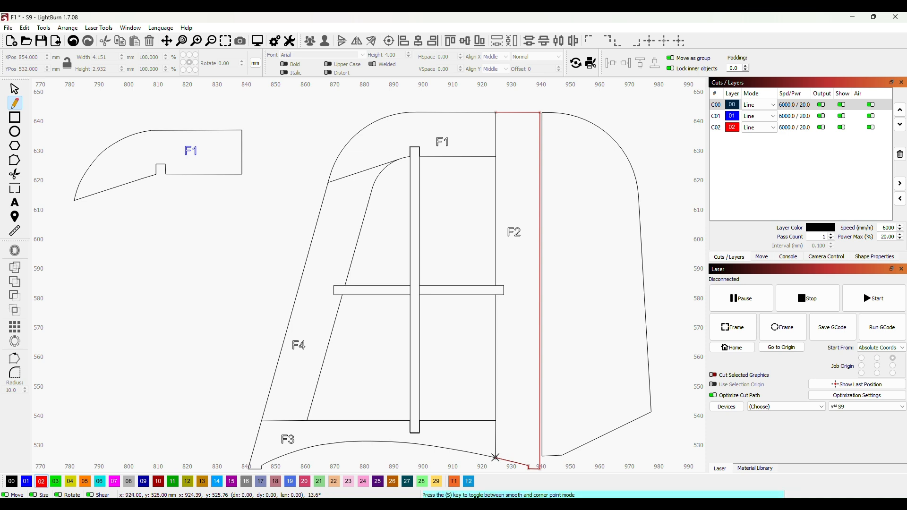
click(495, 115)
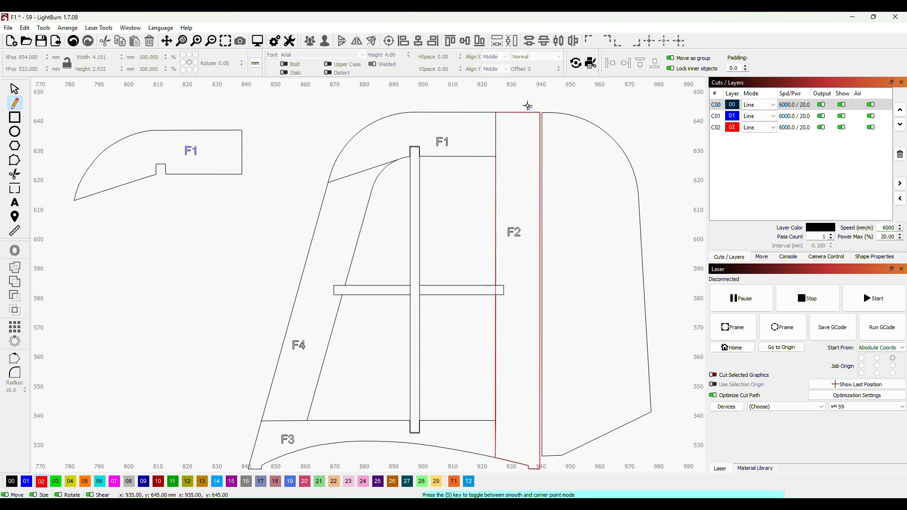
scroll(632, 247, down, 1)
scroll(617, 291, down, 1)
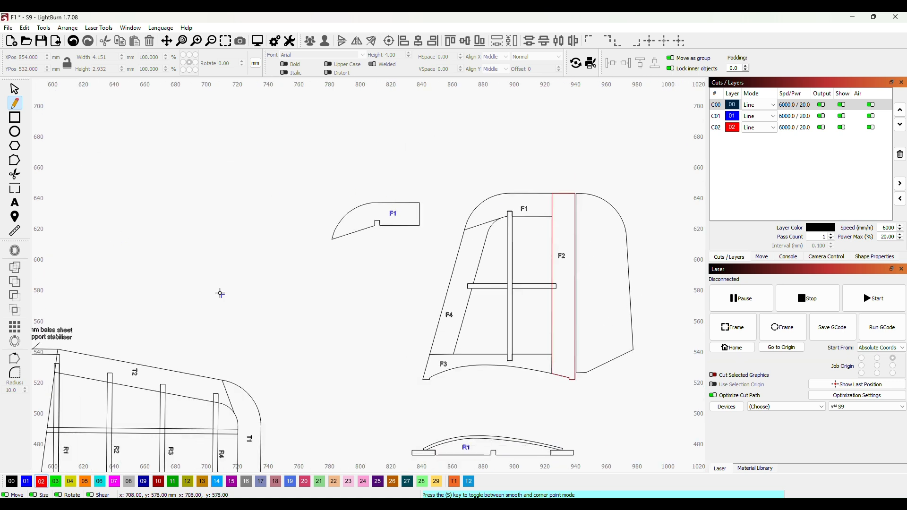
click(14, 91)
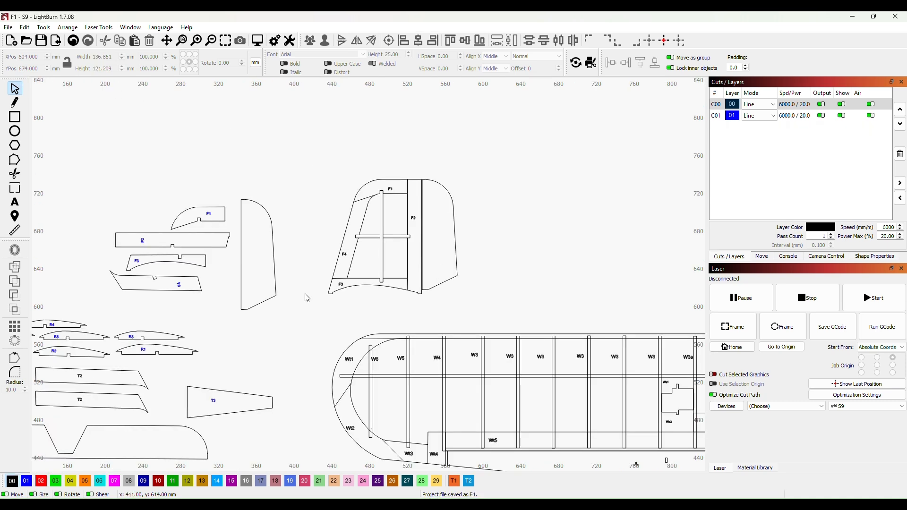
Step: Examine the separated fin and rudder pieces and the overall layout of the aircraft's parts and plan
drag(301, 304, 317, 335)
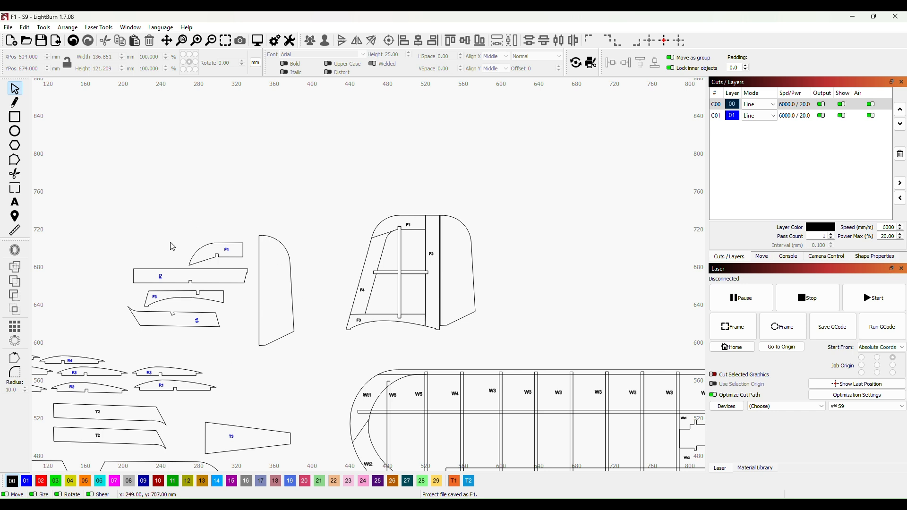
drag(278, 351, 299, 282)
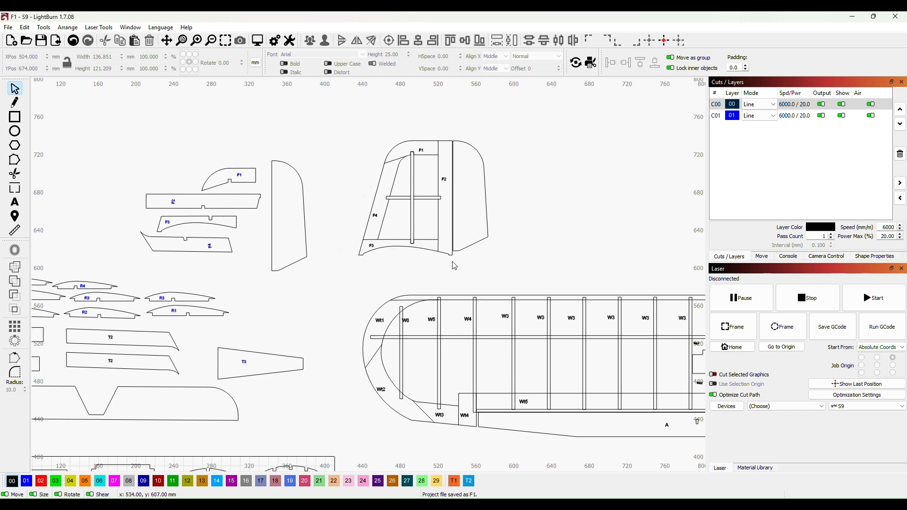
scroll(393, 267, down, 5)
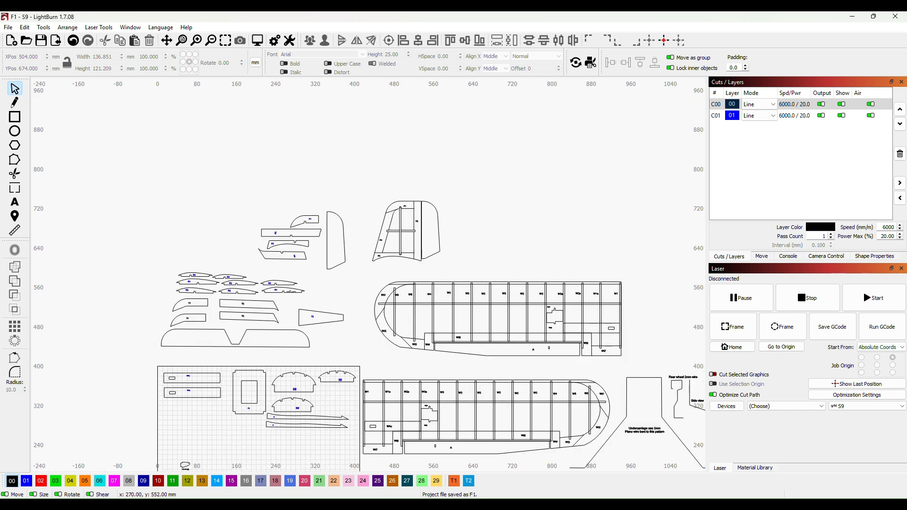
drag(413, 326, 330, 221)
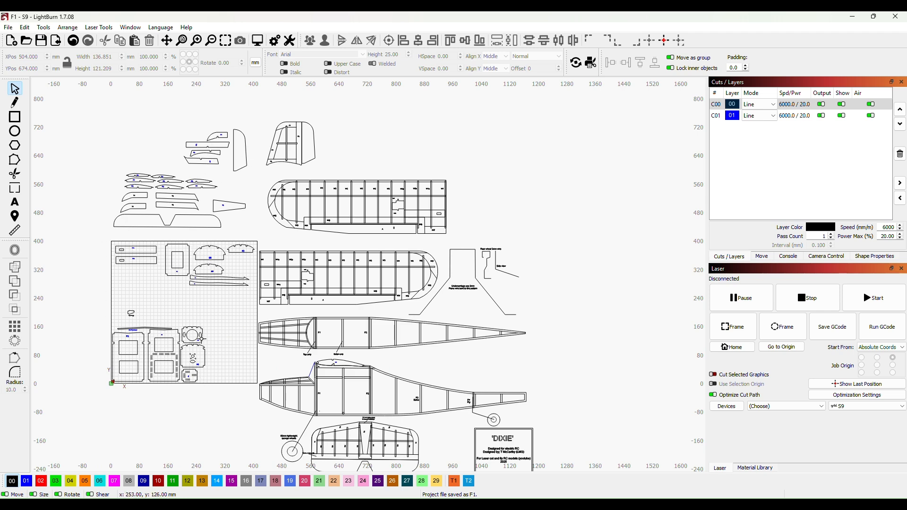
scroll(216, 338, up, 2)
scroll(218, 340, up, 1)
scroll(224, 337, down, 2)
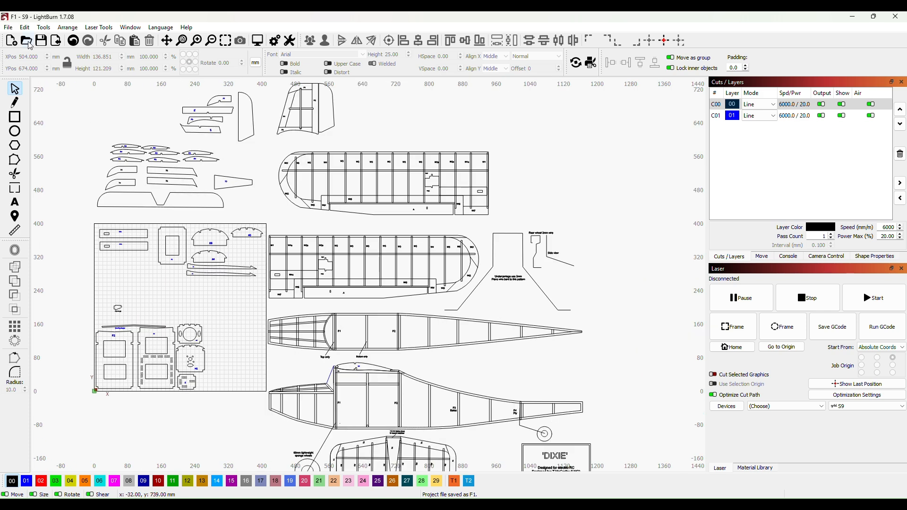
Step: Open the 1.8th Balsa project and examine the wing ribs, tips and strips arranged on the cutting bed
click(8, 27)
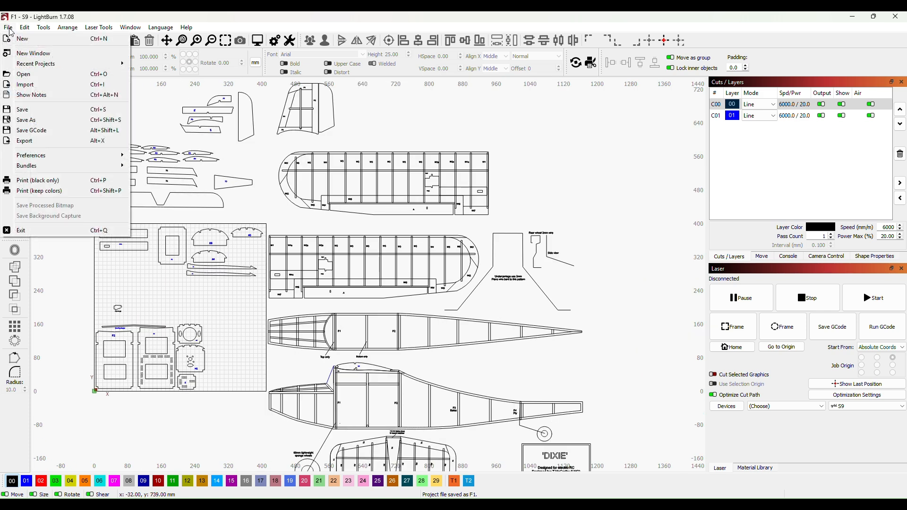
click(32, 82)
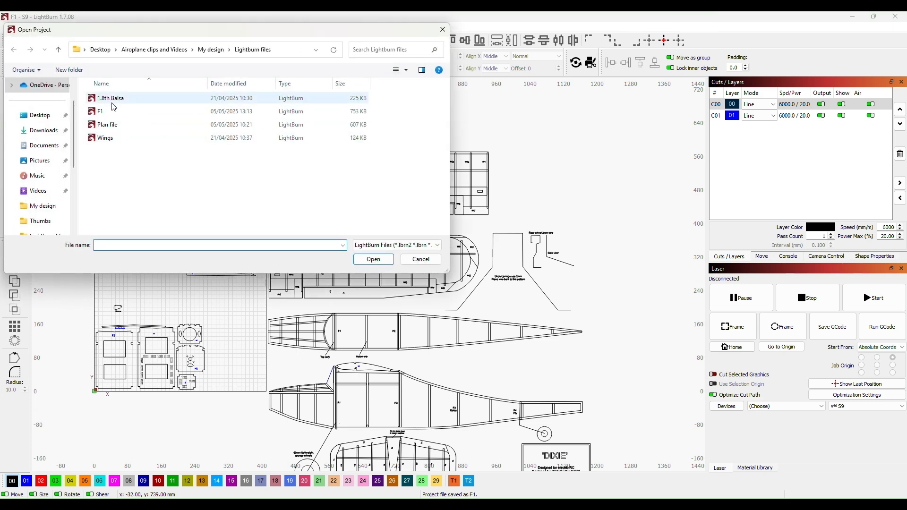
double_click(114, 101)
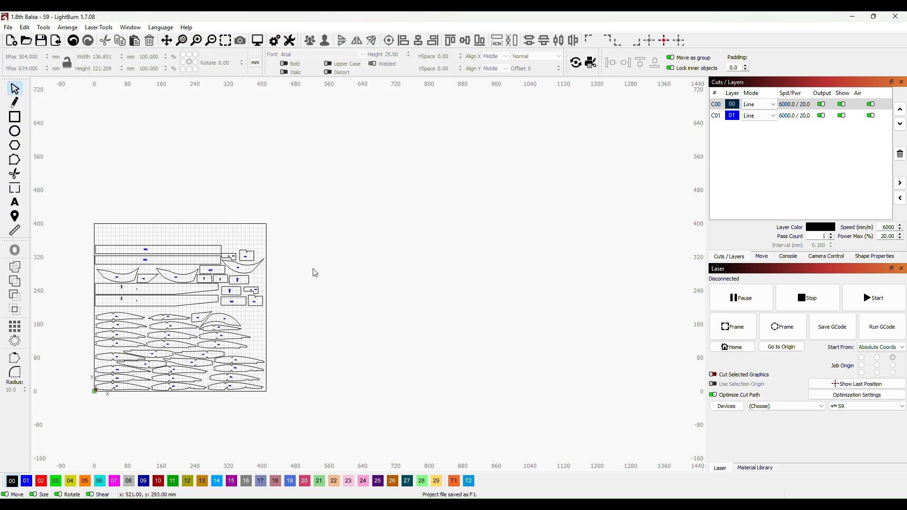
drag(299, 277, 426, 235)
scroll(383, 263, up, 2)
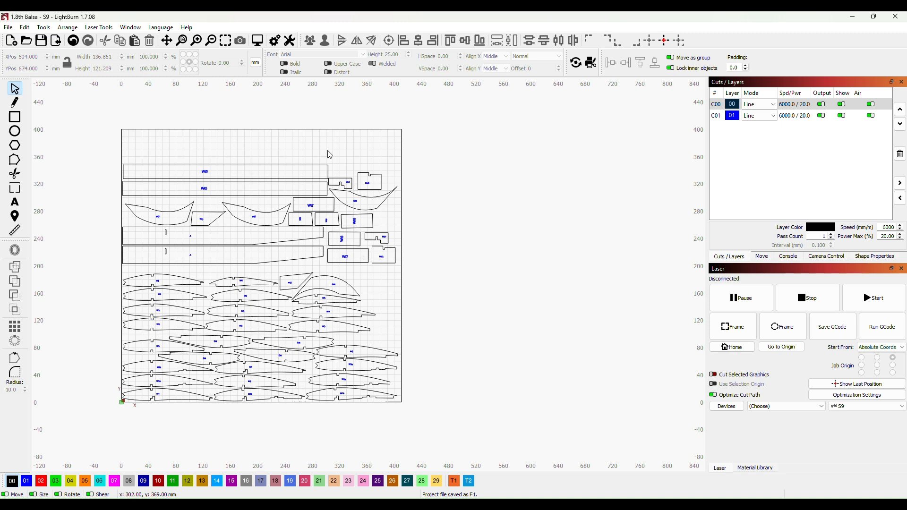
scroll(202, 257, up, 2)
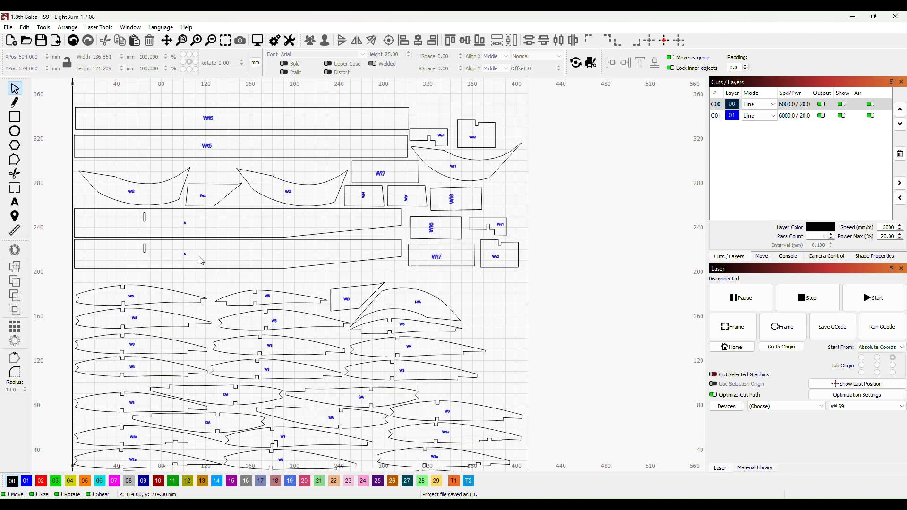
scroll(201, 233, down, 2)
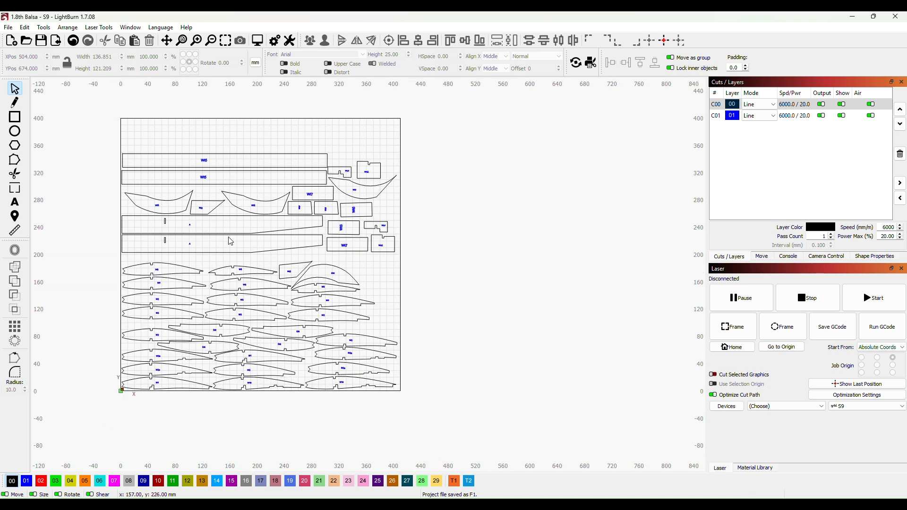
scroll(366, 238, down, 1)
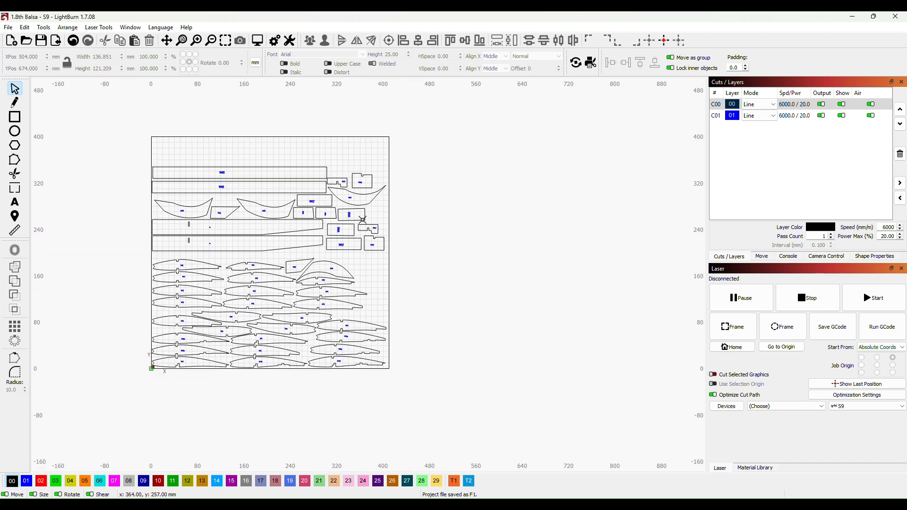
Step: Open the Plan file project and look over the complete aircraft plan
click(7, 28)
click(7, 28)
click(7, 27)
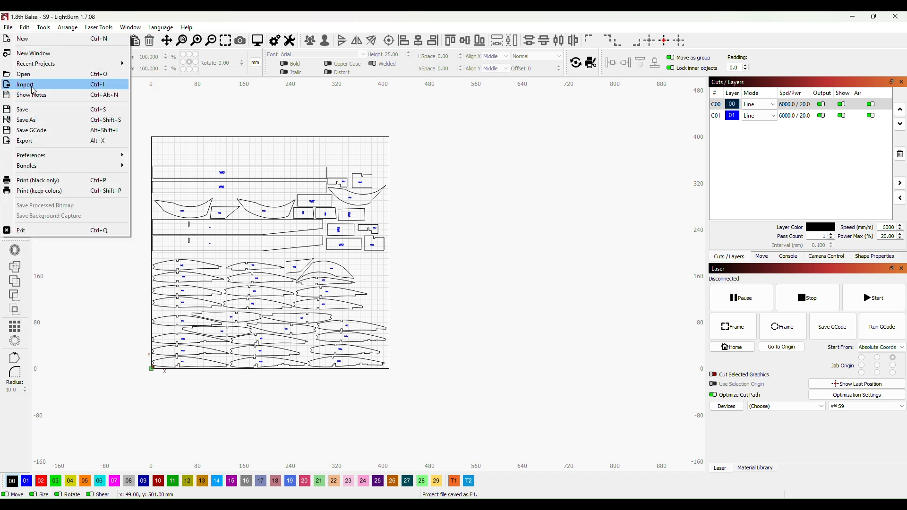
click(41, 74)
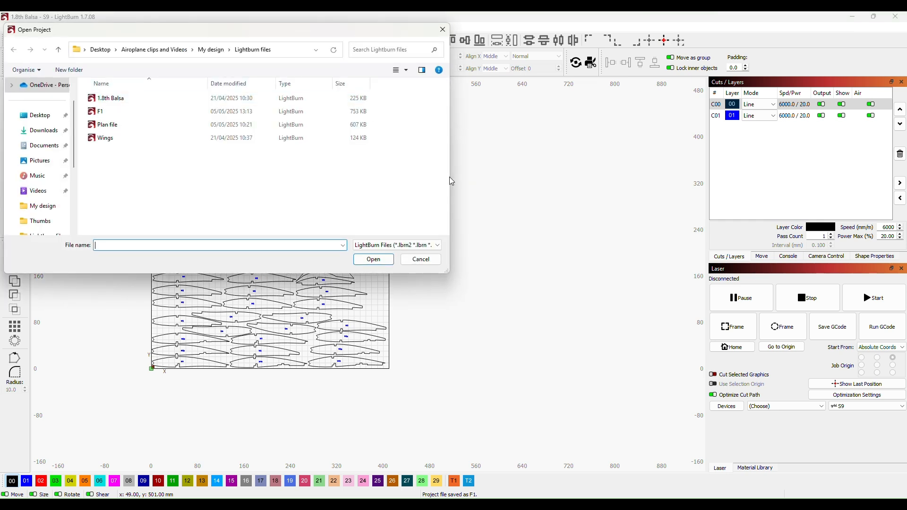
double_click(108, 125)
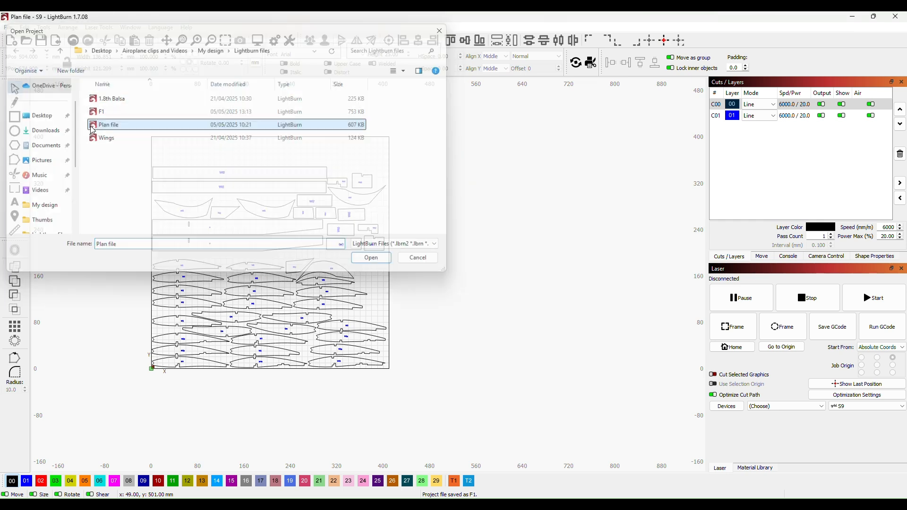
drag(588, 293, 513, 285)
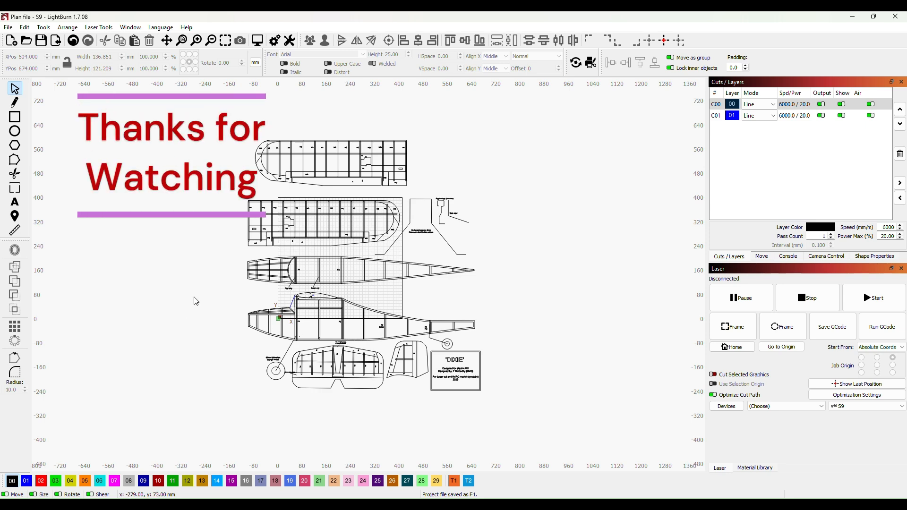
scroll(194, 298, down, 1)
scroll(269, 367, up, 1)
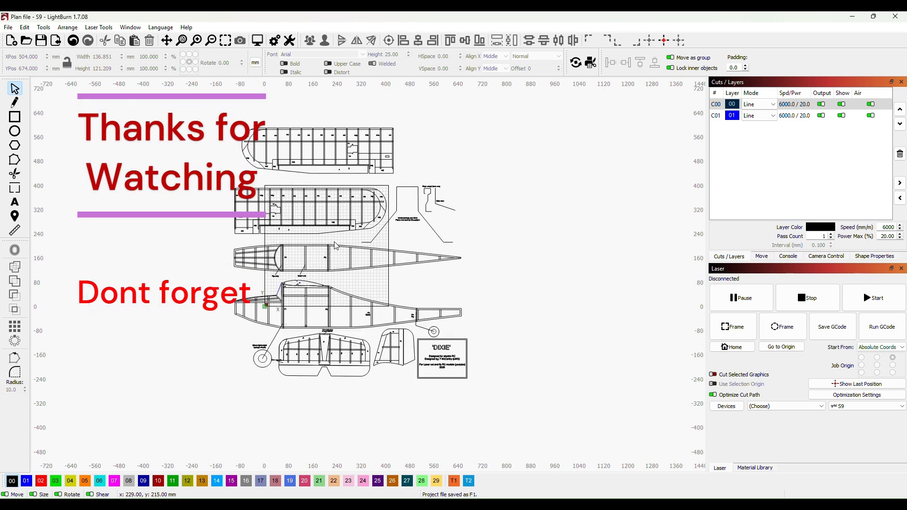